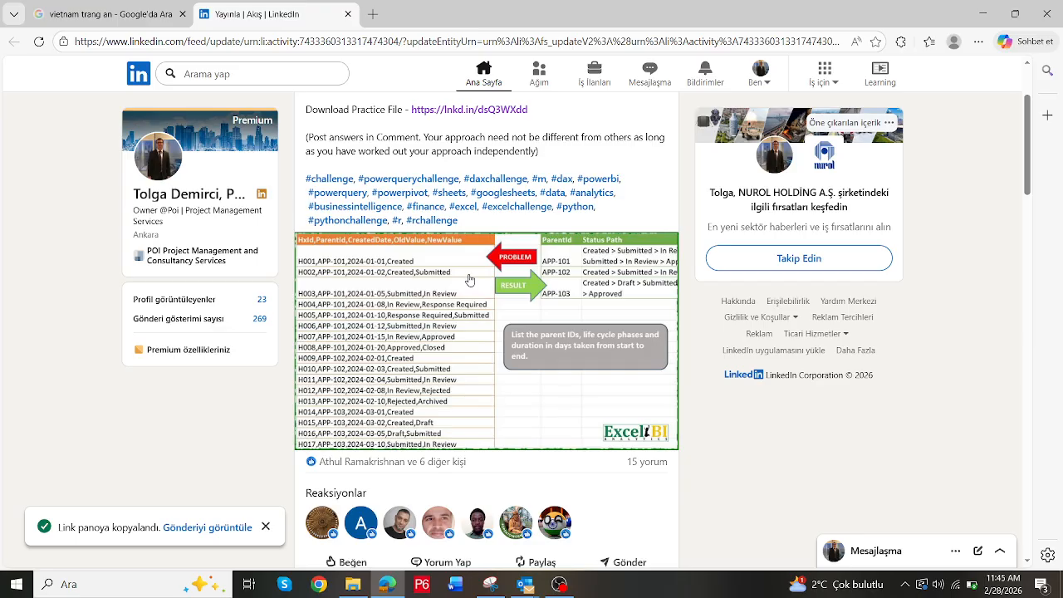
View the Power Query Challenge 369 image in the post, close it, and open the linked practice file
click(469, 282)
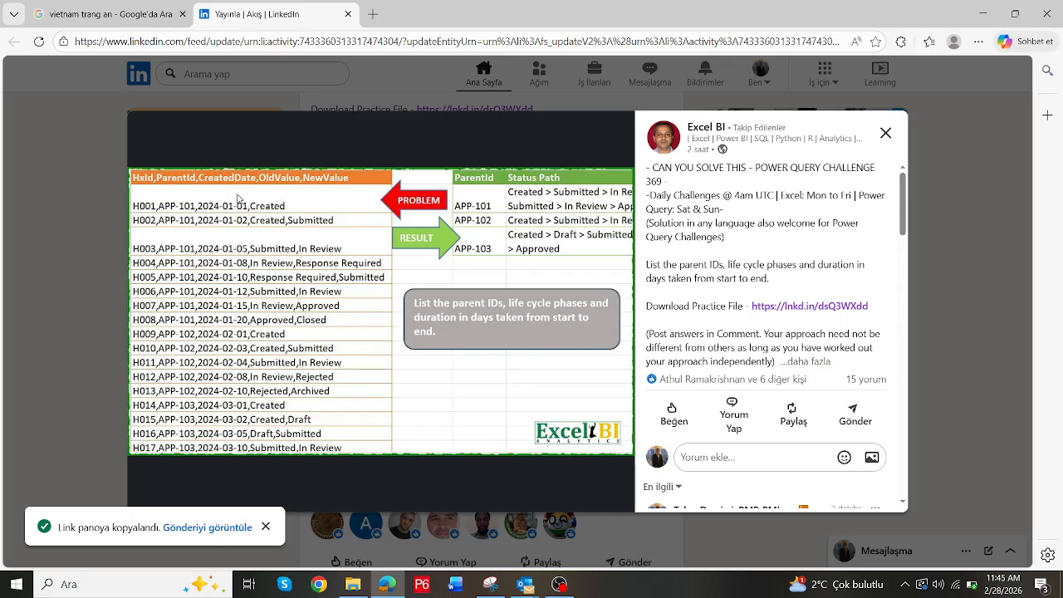
click(886, 133)
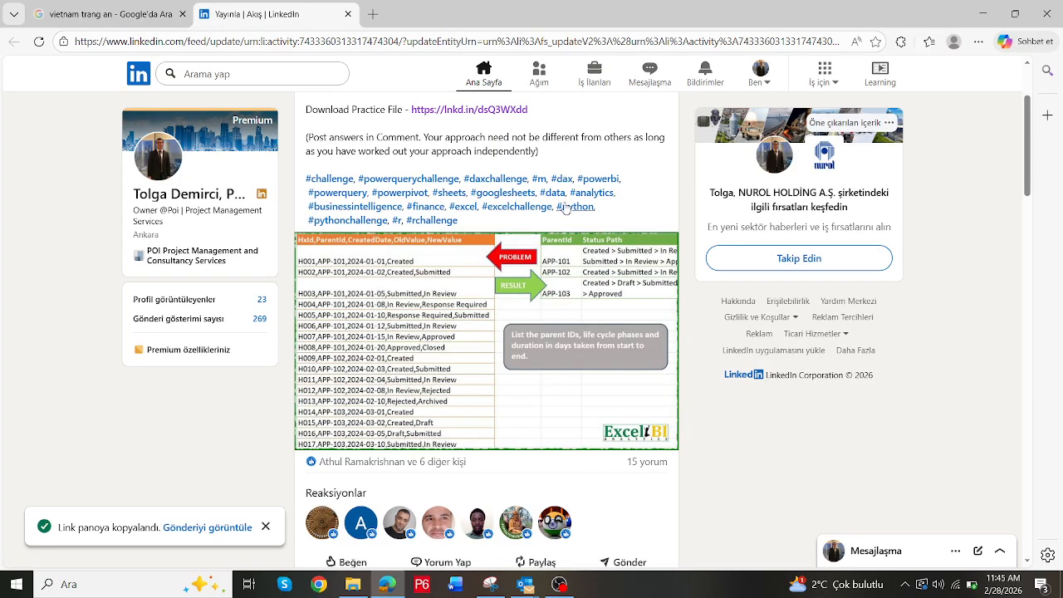
click(497, 110)
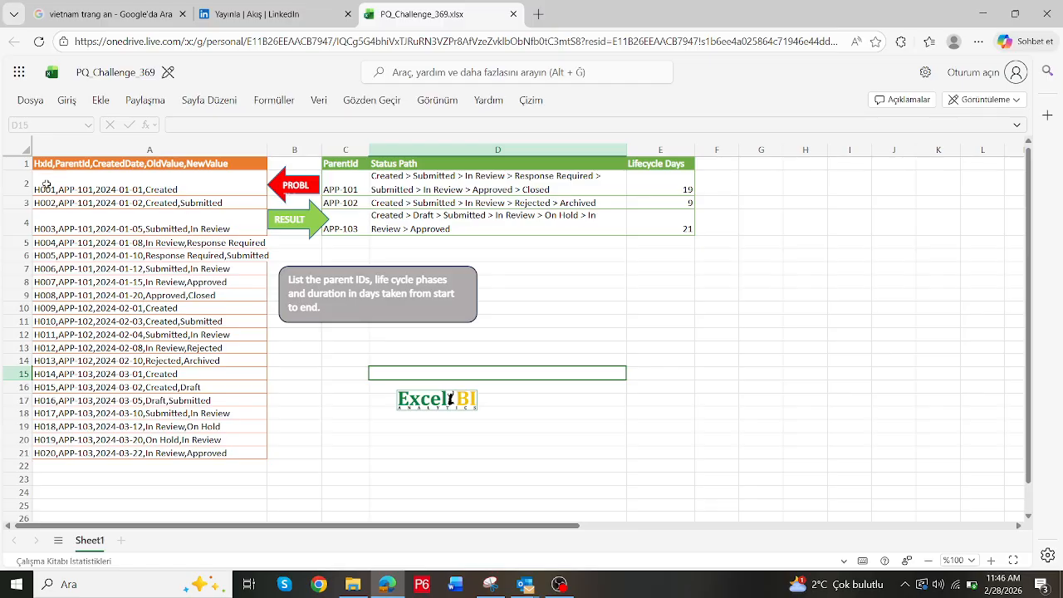
Examine the source rows in column A grouped by parent ID APP-101, APP-102 and APP-103, together with the header
drag(47, 184, 211, 293)
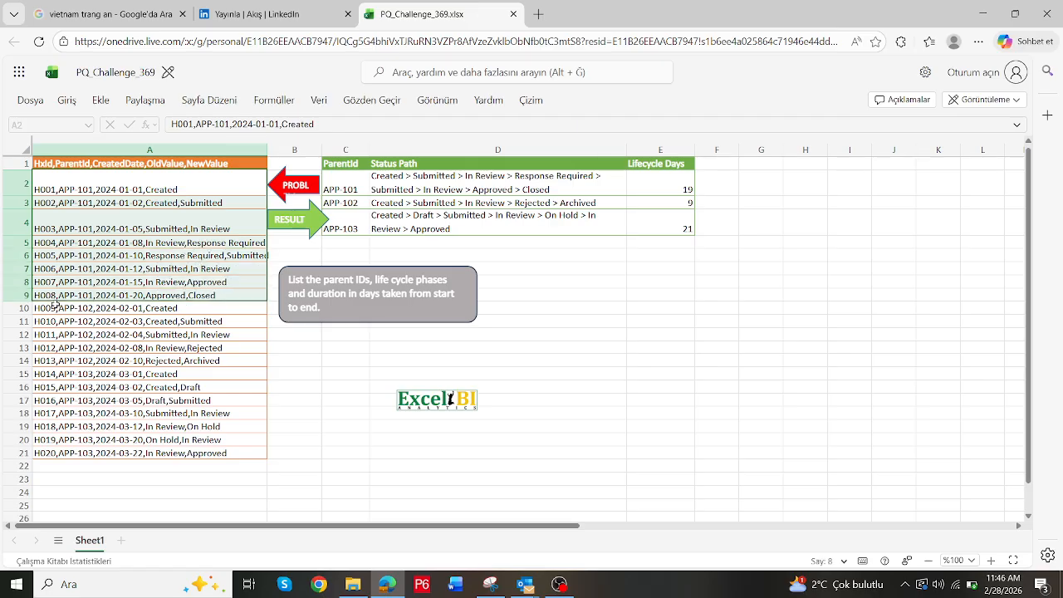
drag(52, 307, 219, 373)
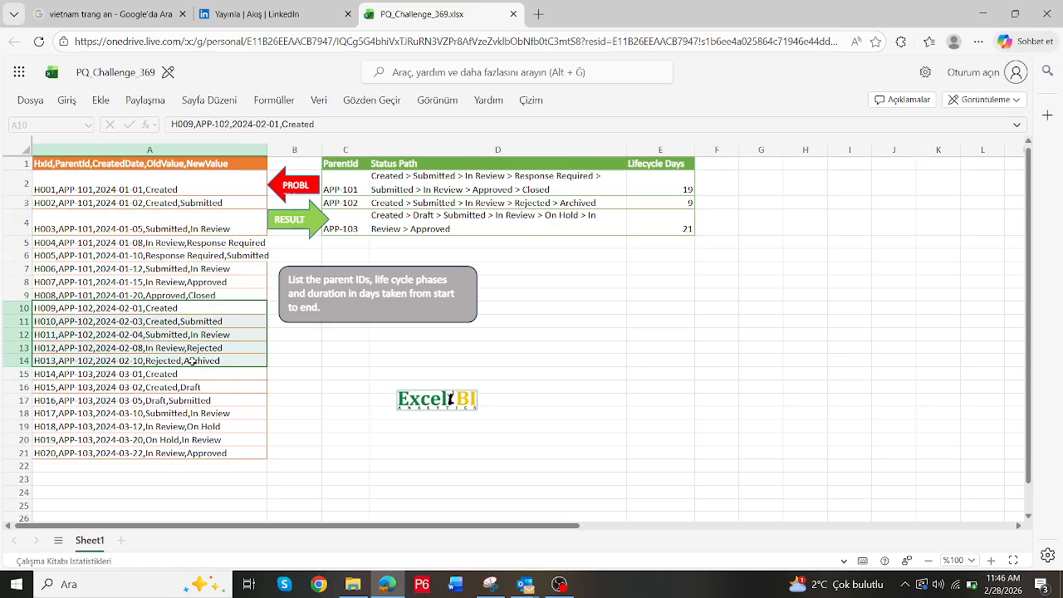
drag(57, 375, 230, 453)
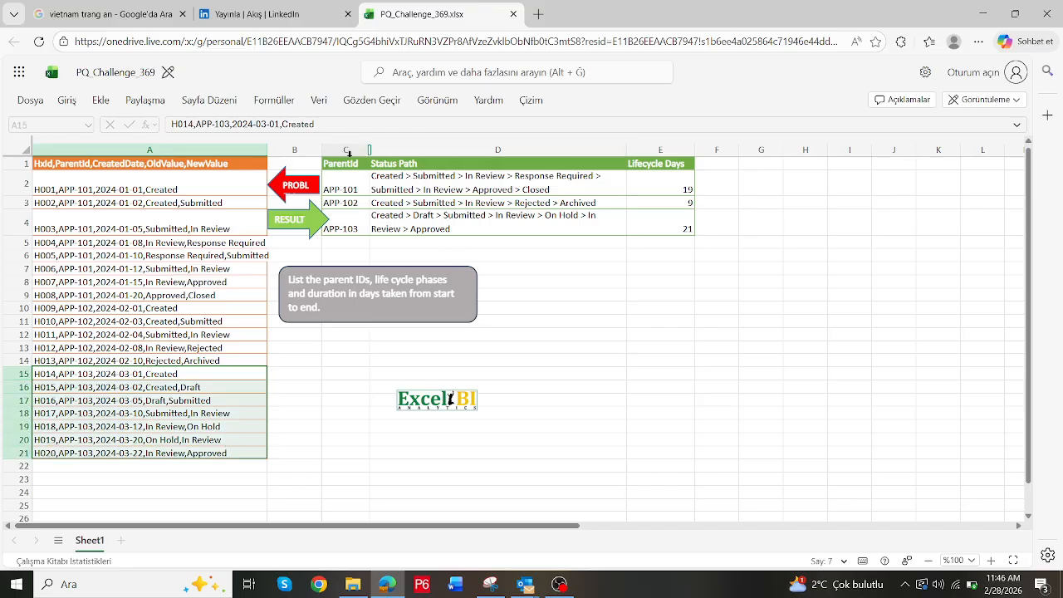
click(175, 182)
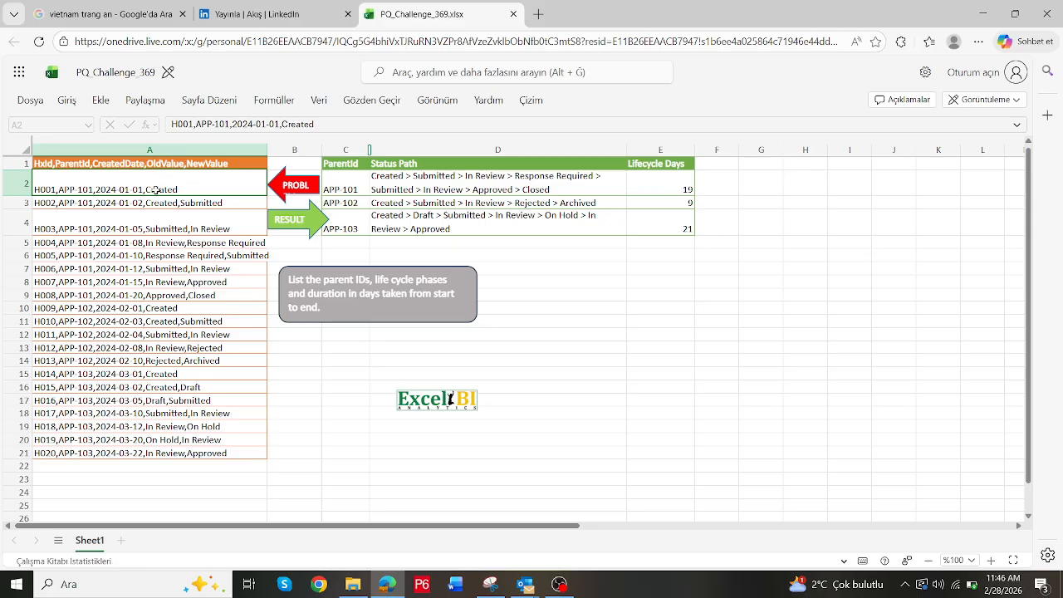
drag(122, 189, 126, 308)
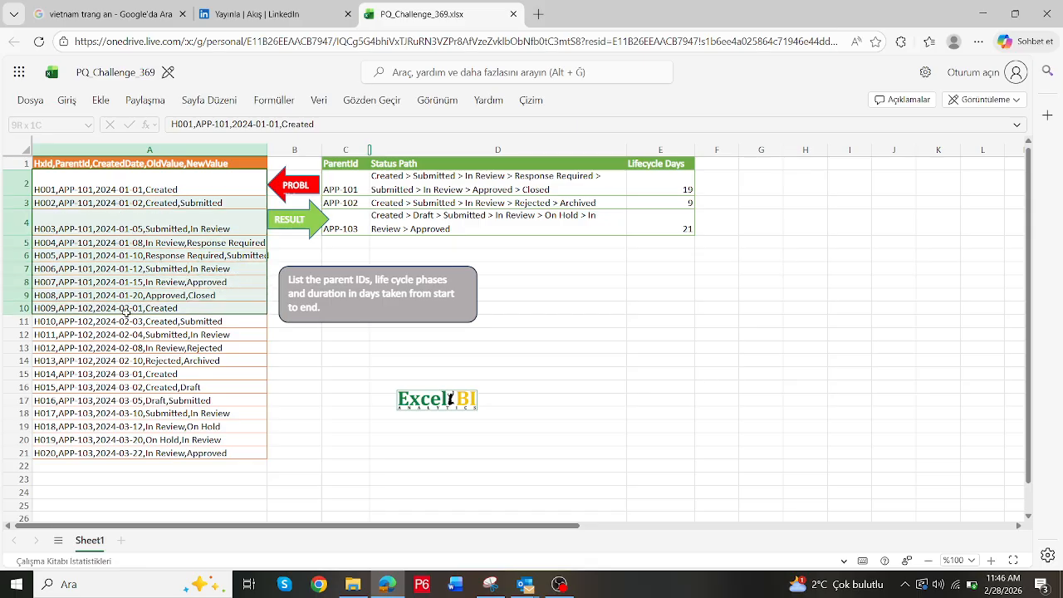
click(155, 240)
click(142, 200)
drag(98, 165, 249, 449)
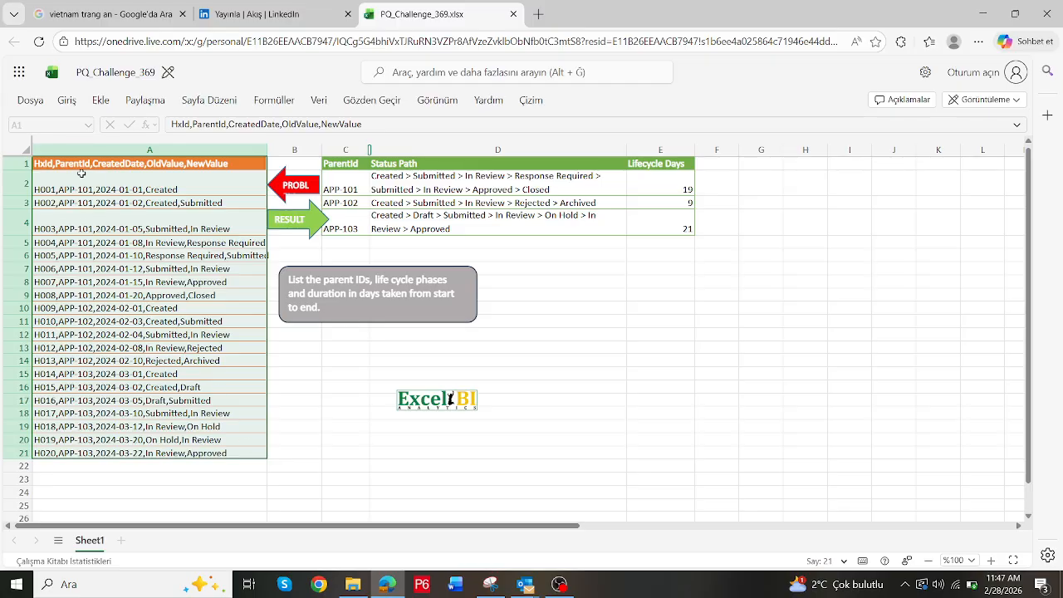
Copy the range A1:E21 from the practice sheet and create a blank workbook in desktop Excel
drag(75, 166, 657, 451)
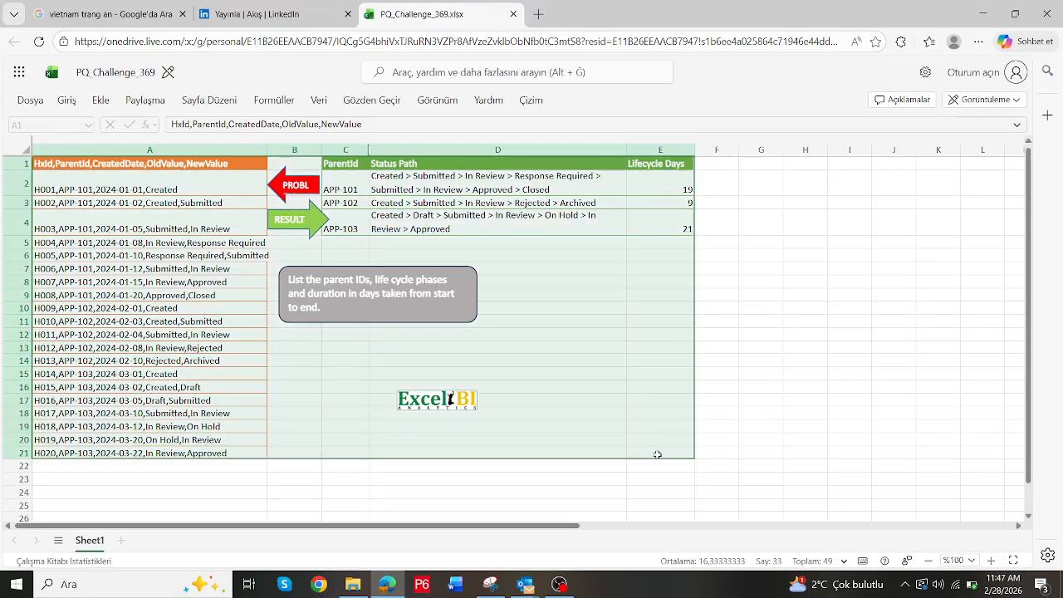
key(ctrl+c)
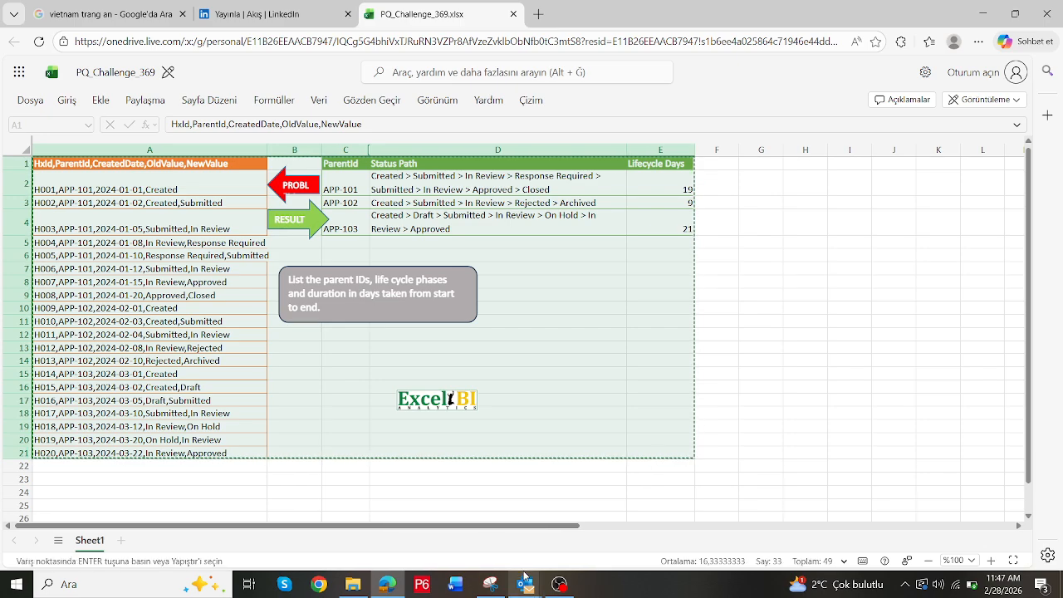
key(super)
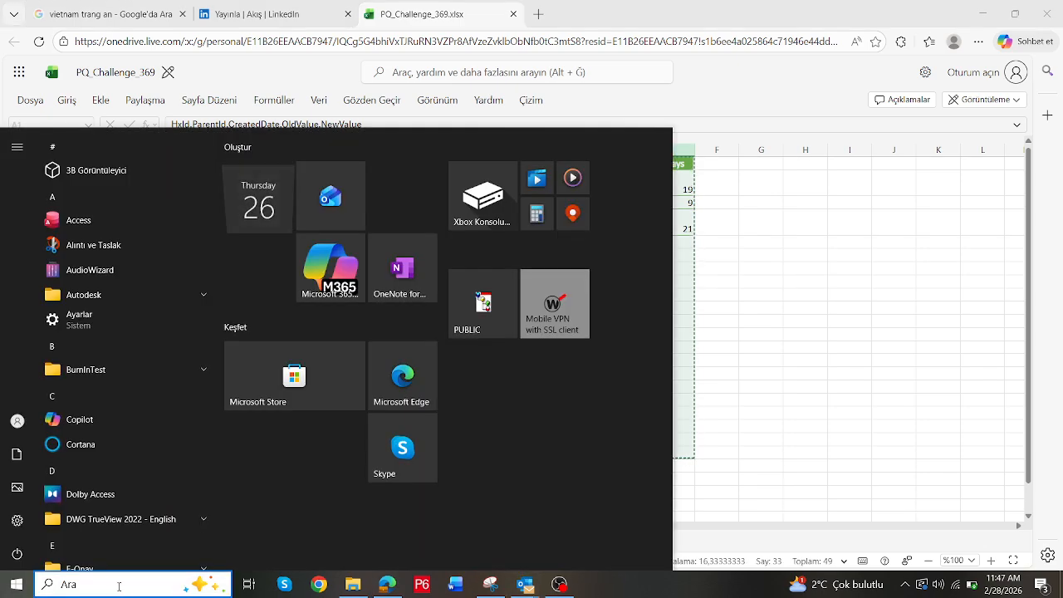
click(116, 588)
text(ex)
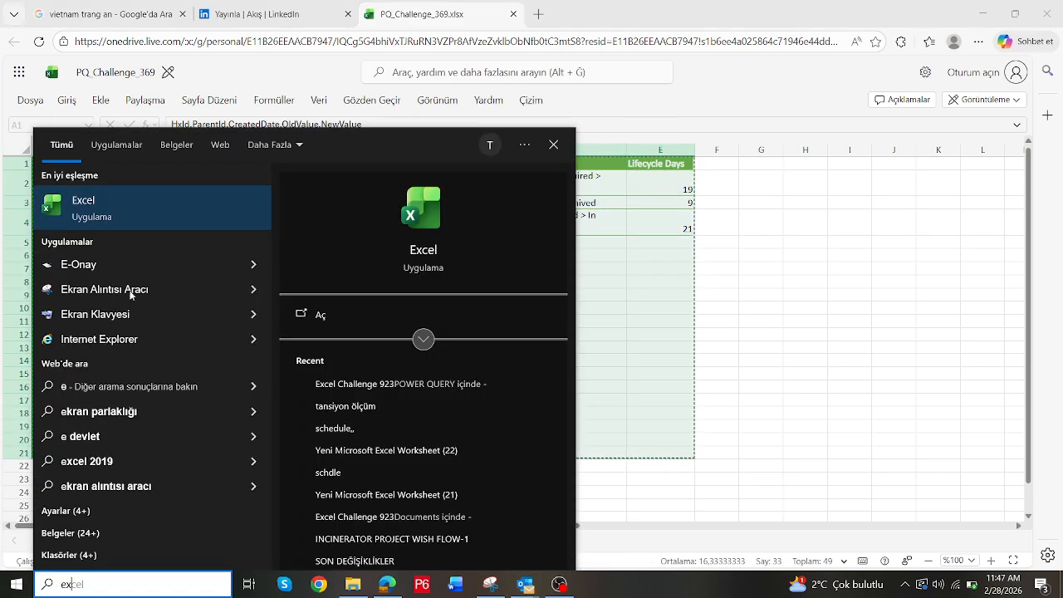
click(116, 209)
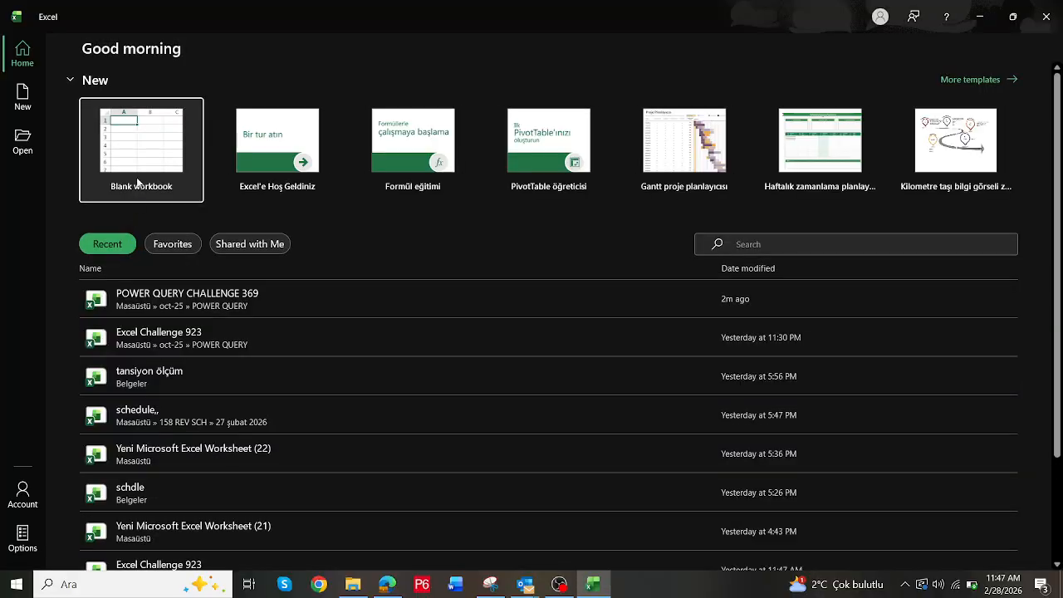
click(145, 151)
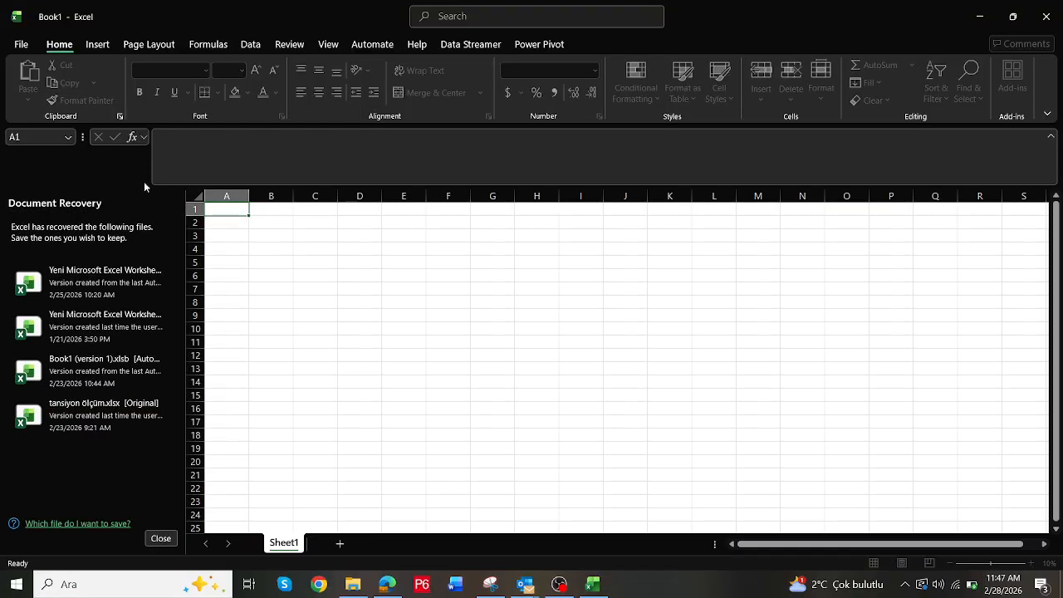
Close the Document Recovery pane, keeping the recovered files available for the next Excel start
click(161, 539)
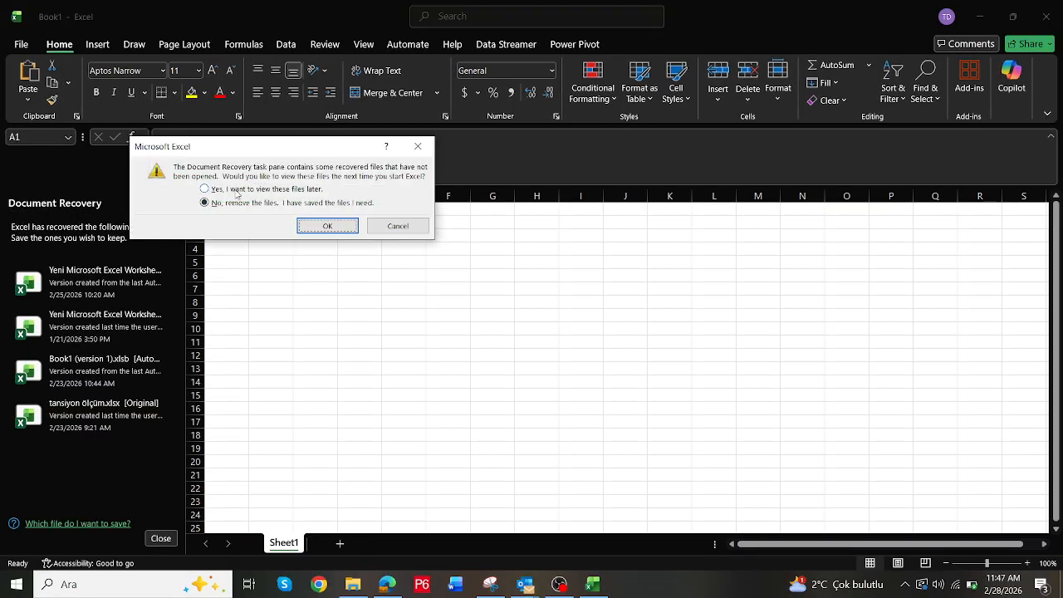
click(206, 190)
click(327, 225)
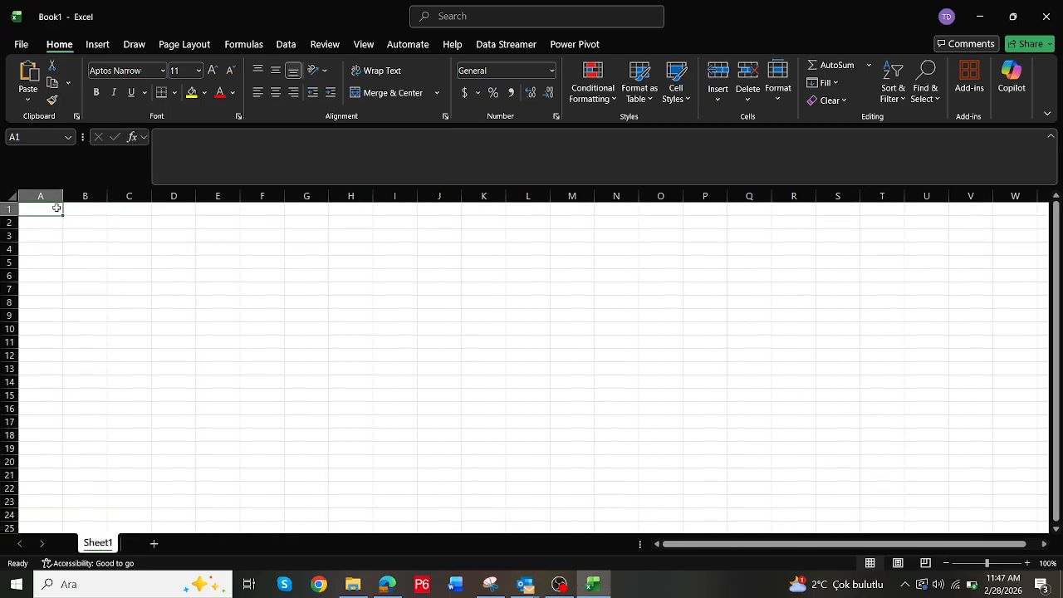
Paste the copied challenge data at A1 and set the height of rows 2 to 21 to 15
key(ctrl+v)
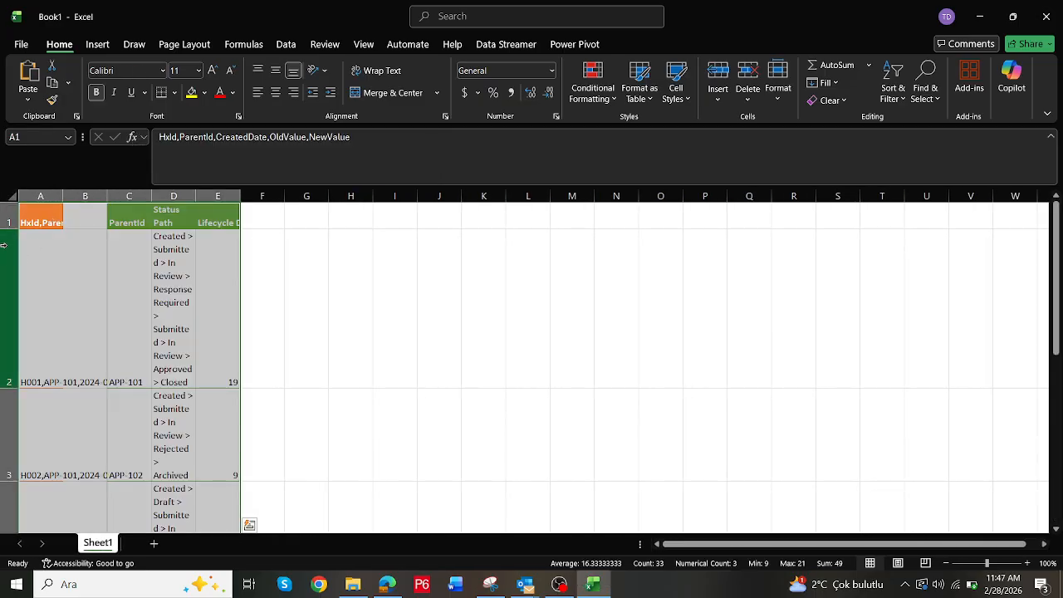
click(3, 309)
key(ctrl+shift+Down)
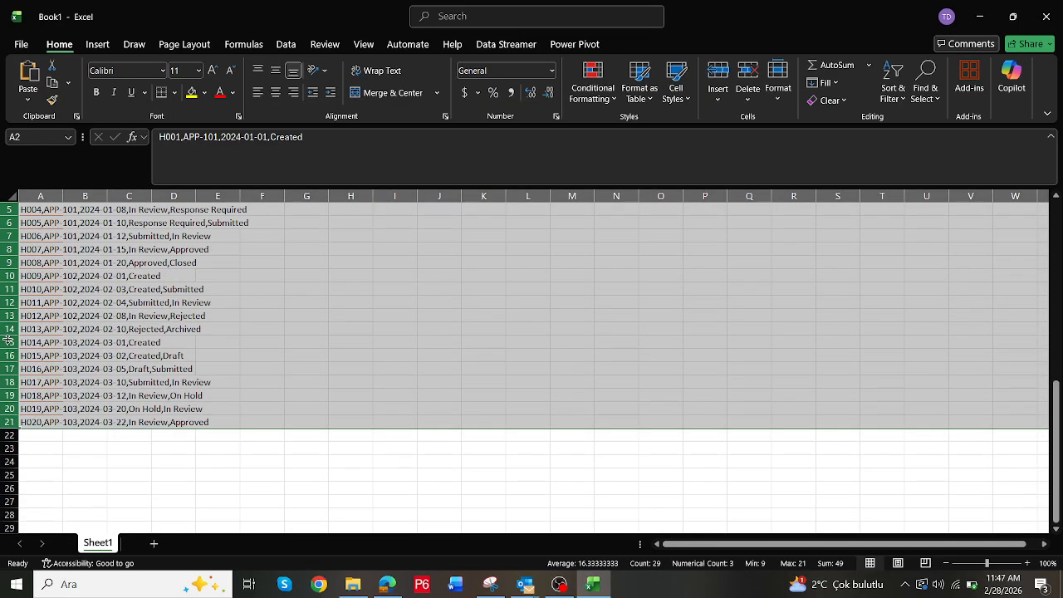
right_click(8, 279)
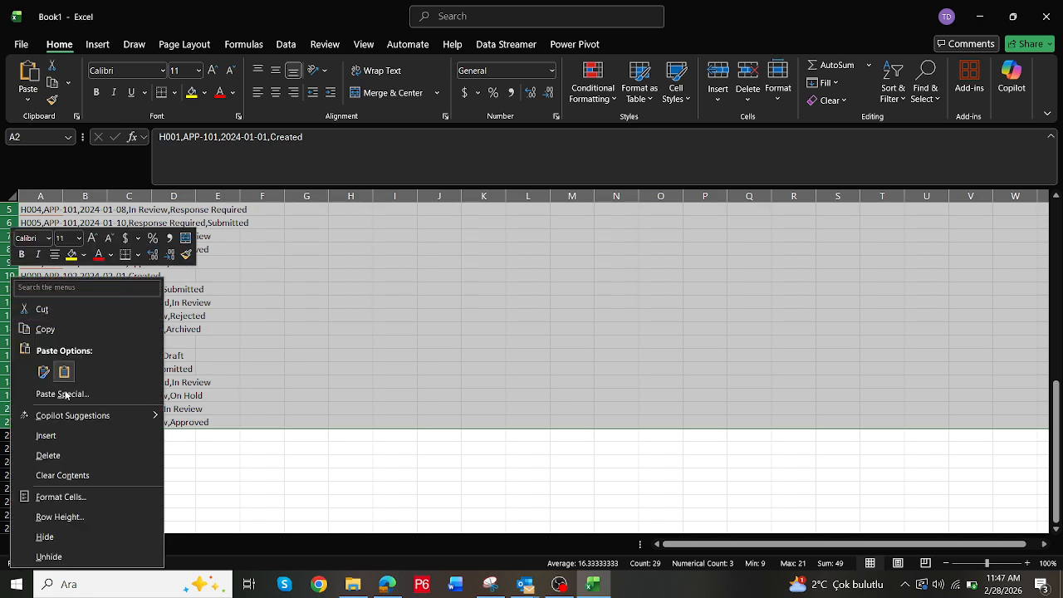
click(57, 517)
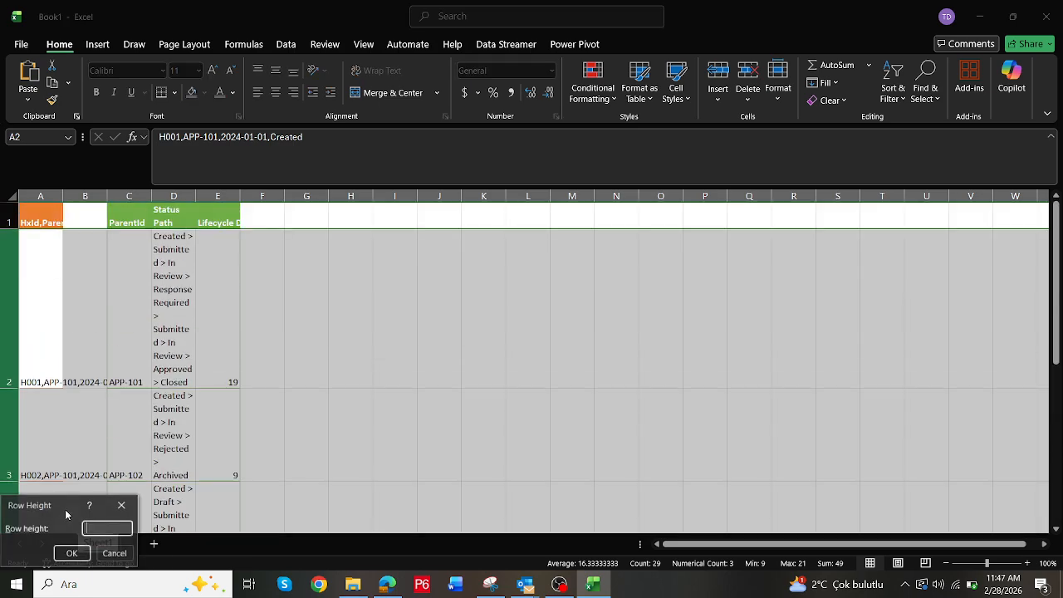
text(15)
key(Return)
click(111, 316)
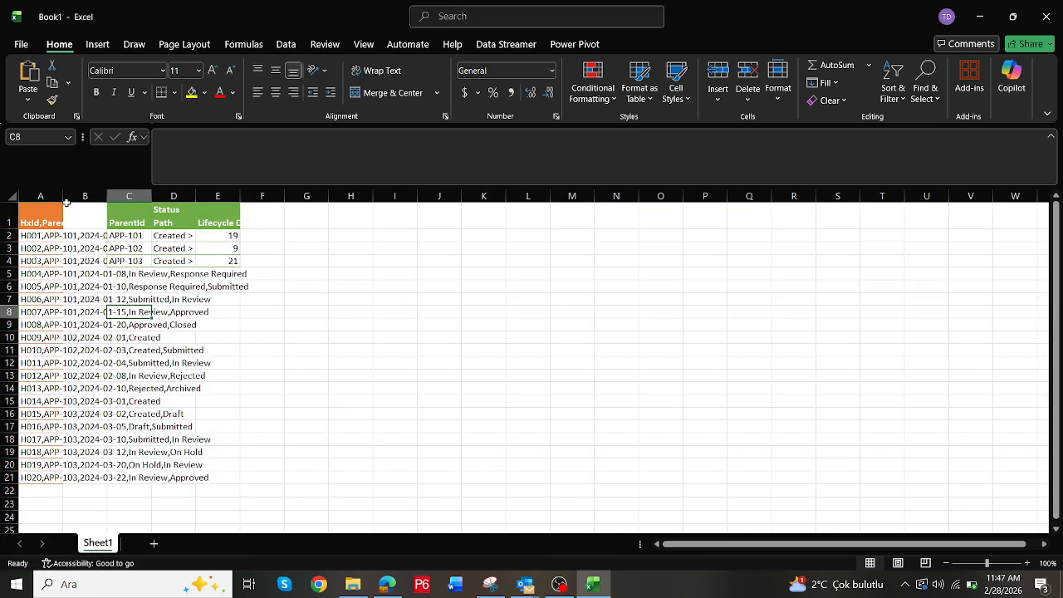
Autofit the width of column A to its comma-separated entries
click(60, 205)
double_click(63, 196)
click(181, 261)
click(199, 296)
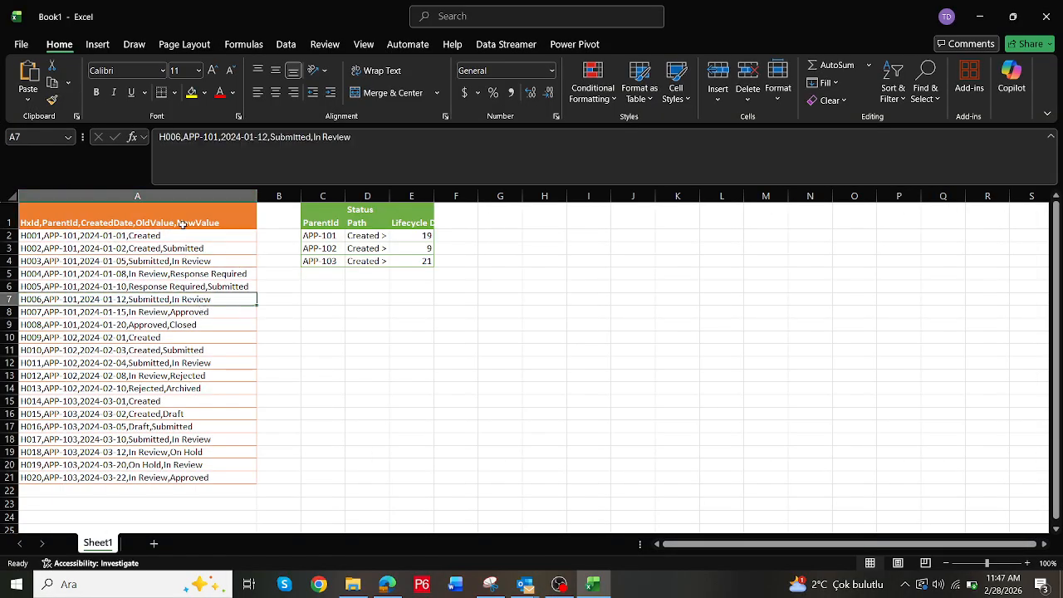
Convert the range A1:A21 into a table with headers
drag(182, 224, 221, 477)
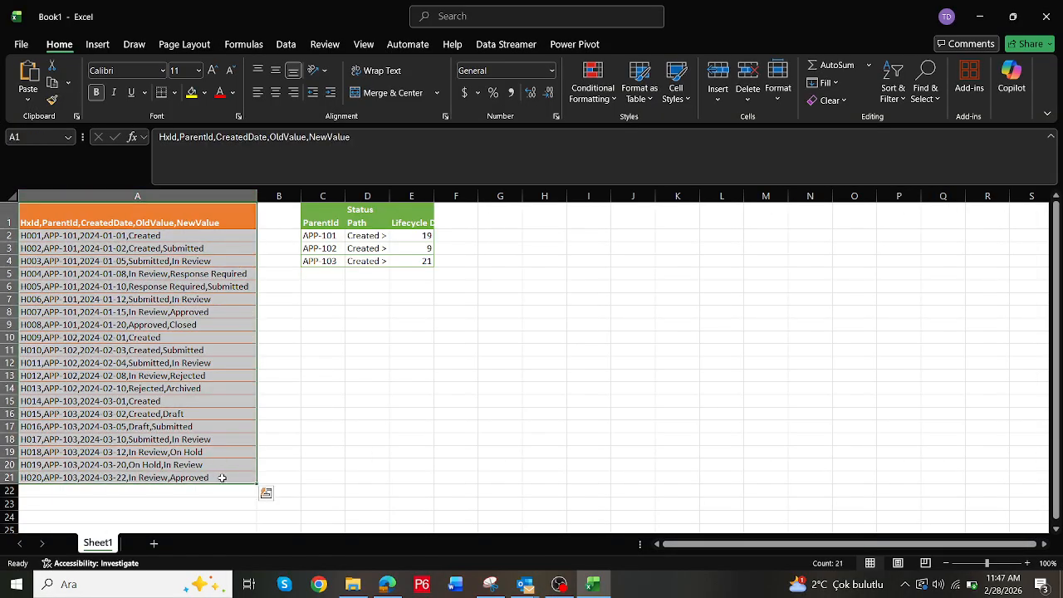
key(ctrl+t)
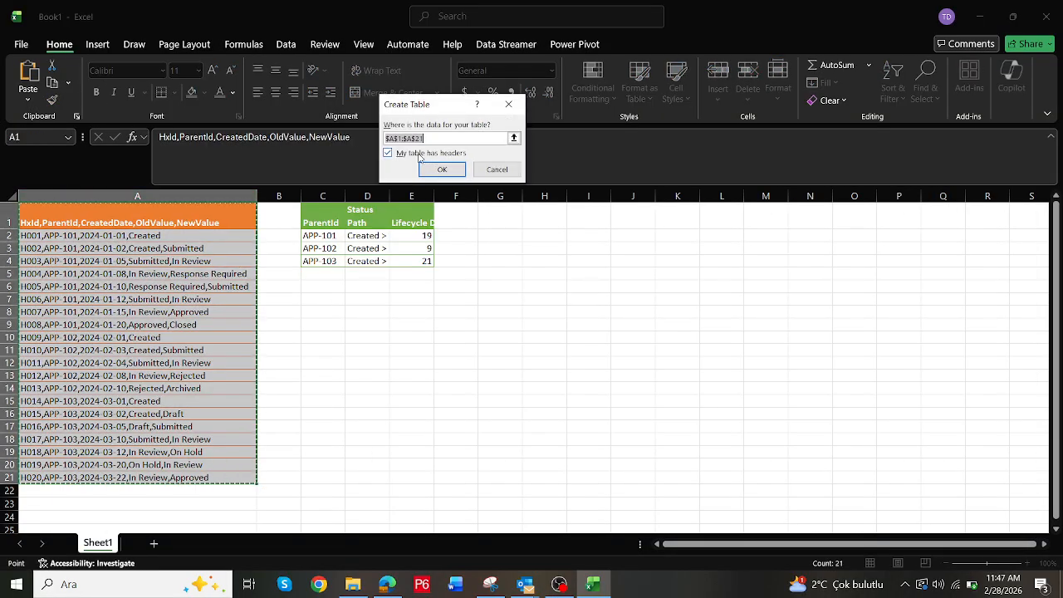
click(449, 168)
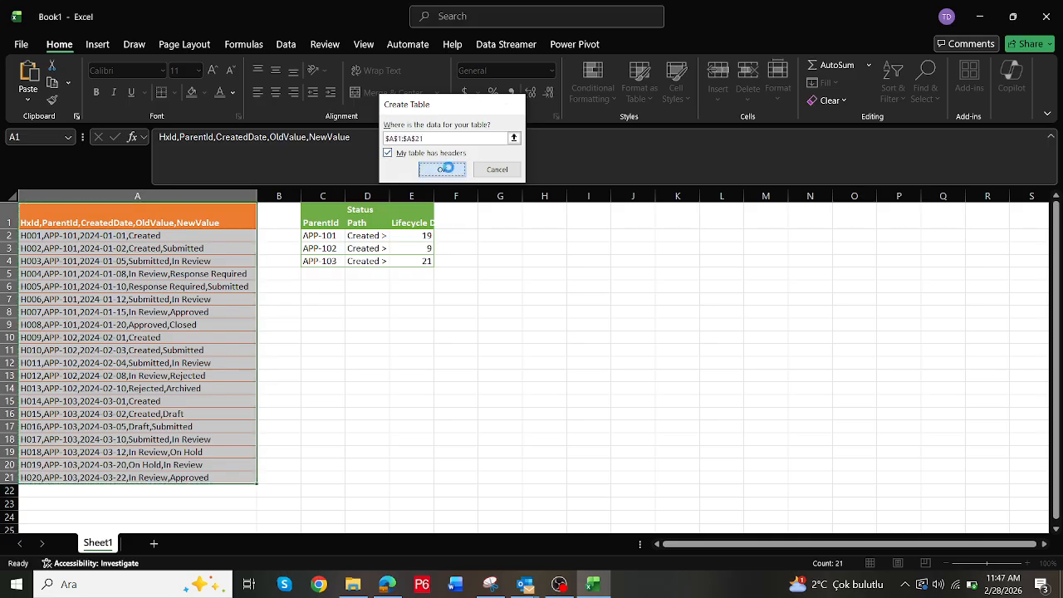
Load the new table into the Power Query Editor and remove the Changed Type step
click(224, 272)
click(286, 44)
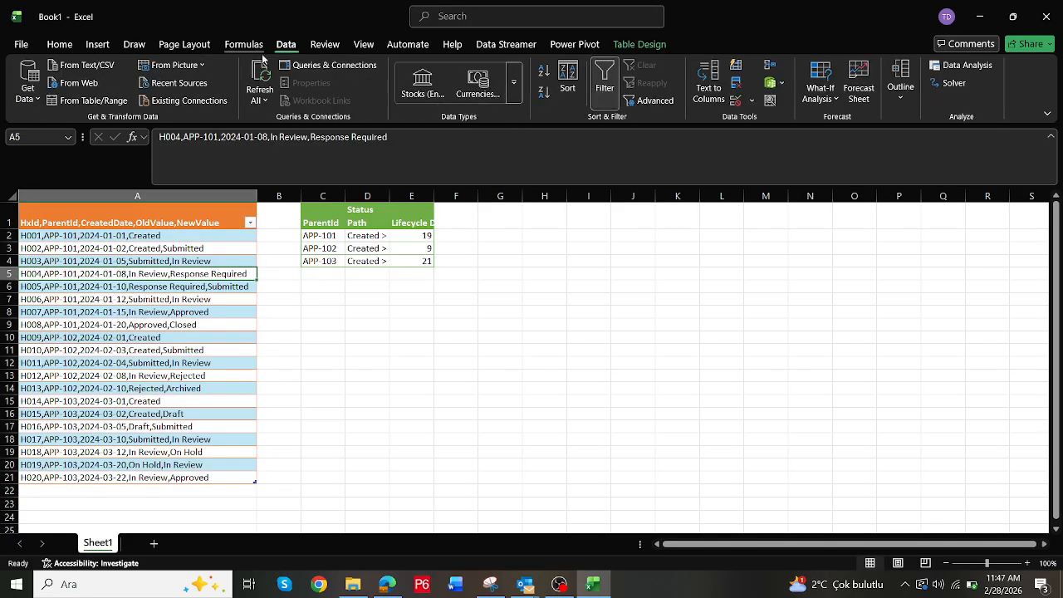
click(98, 100)
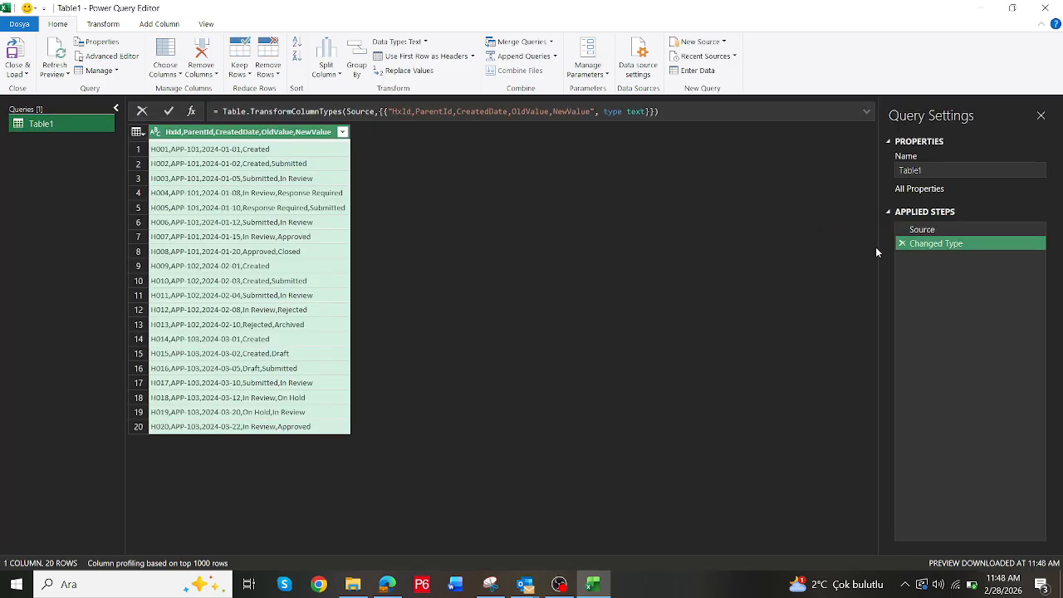
click(905, 229)
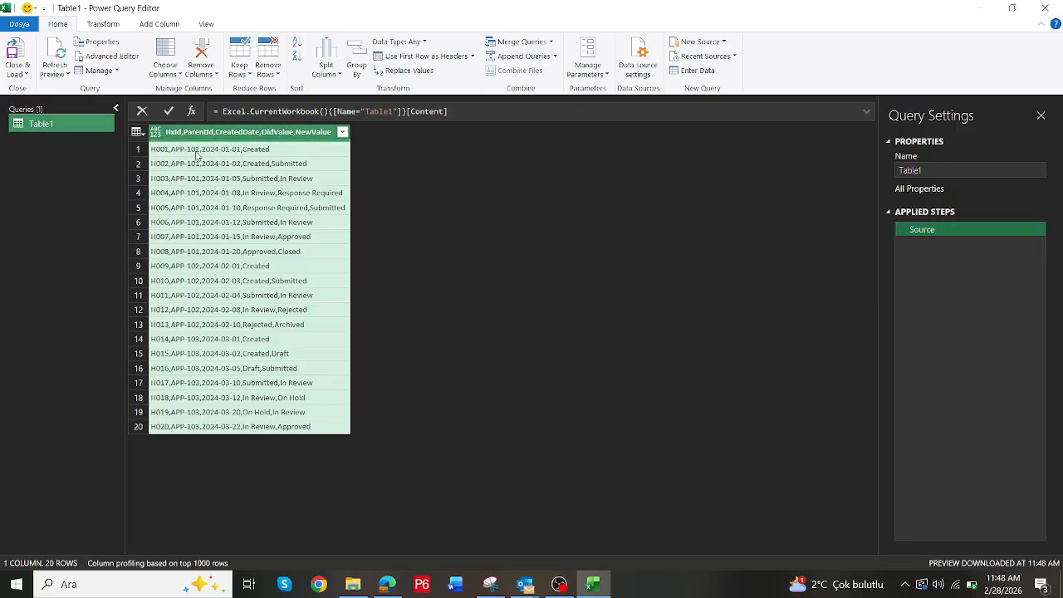
Insert a custom step after Source and begin its formula as a Table.AddColumn call on the Source table
click(192, 112)
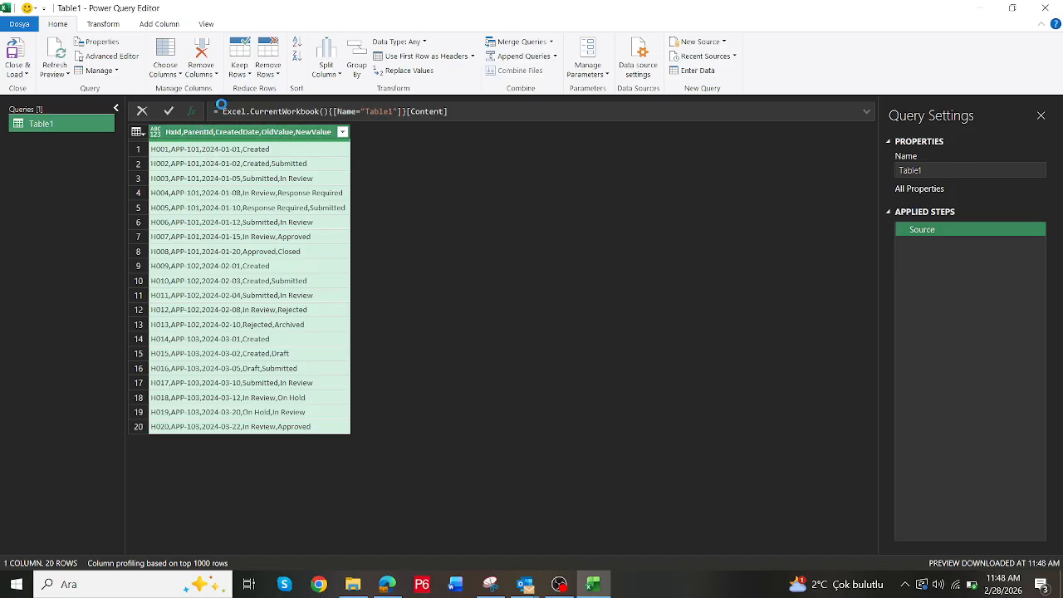
click(220, 110)
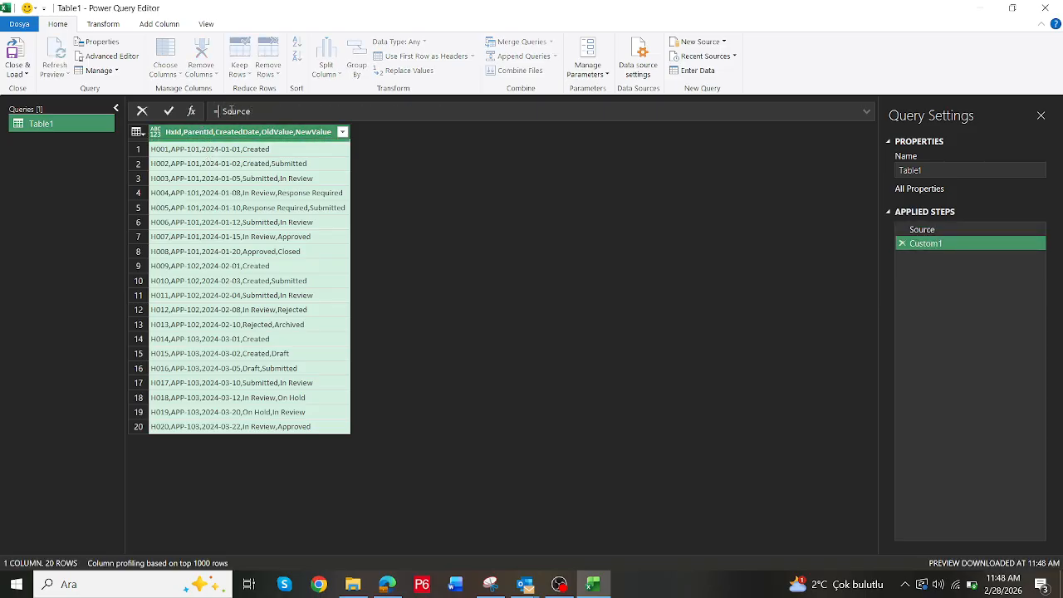
text(table)
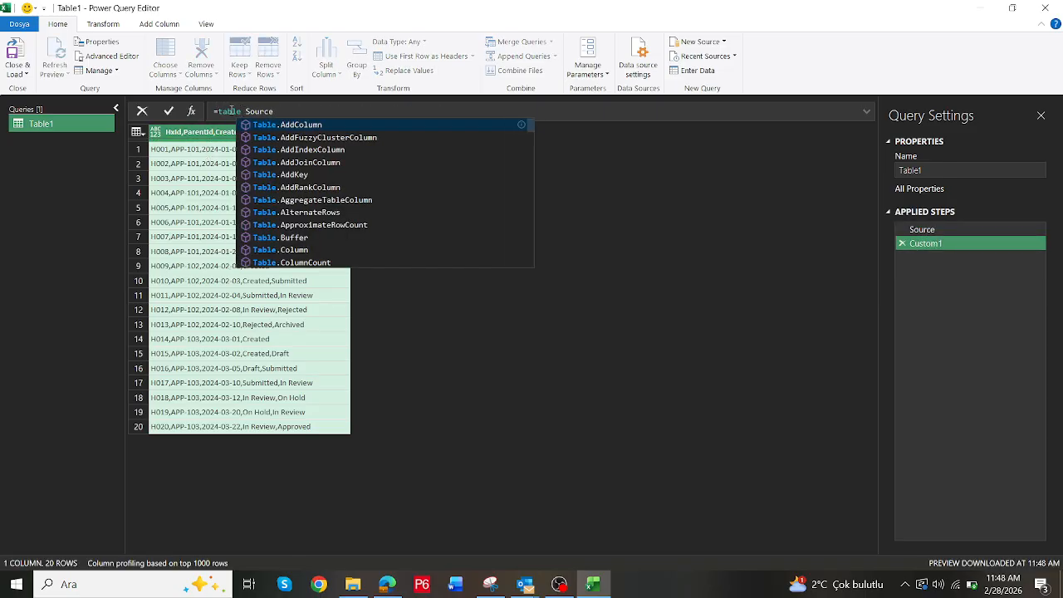
click(314, 126)
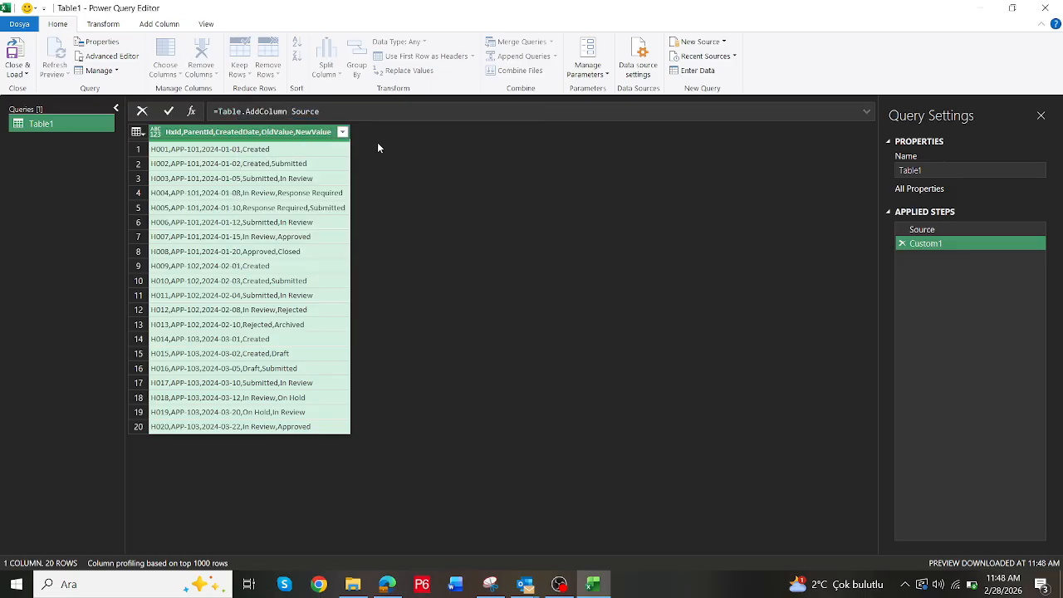
text(()
key(Right)
key(Right)
key(Right)
key(Right)
key(Right)
key(Right)
text(,")
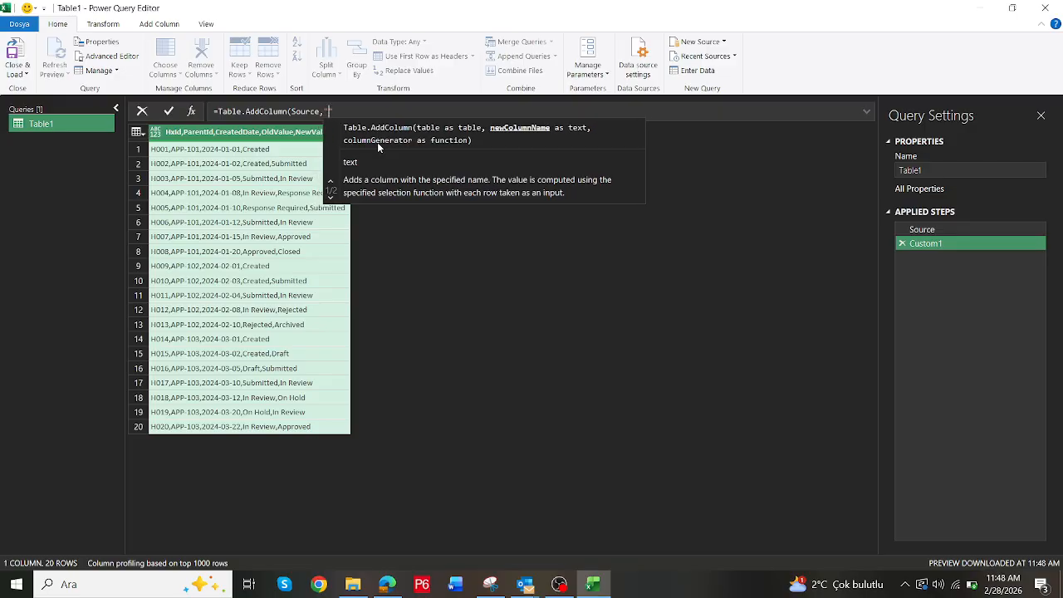
Complete the formula to generate a column named "x" with each Text.Split(_,","), apply it and inspect the first row's result
text(x", ea)
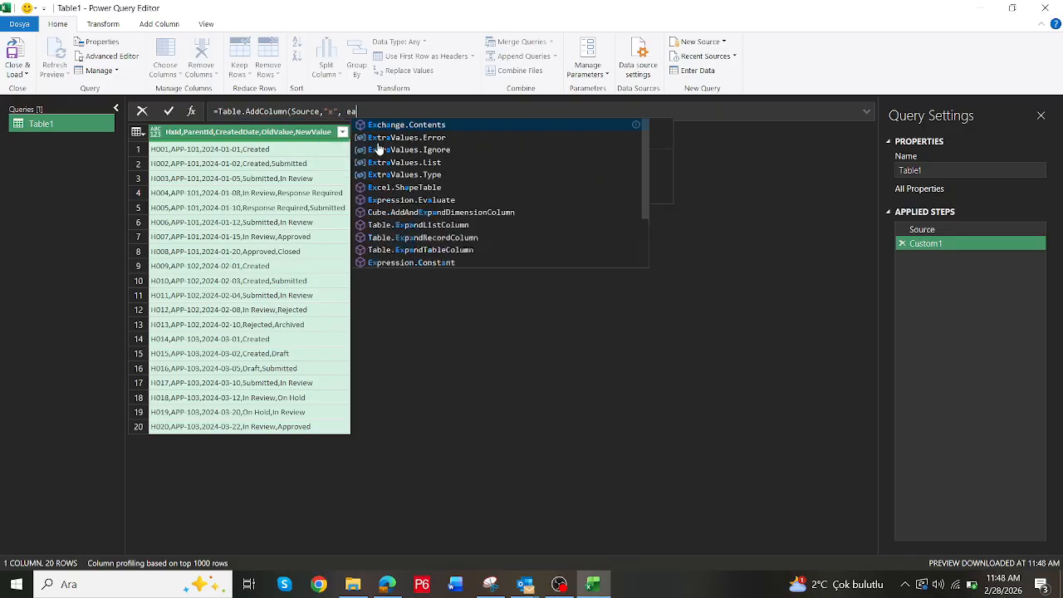
key(Escape)
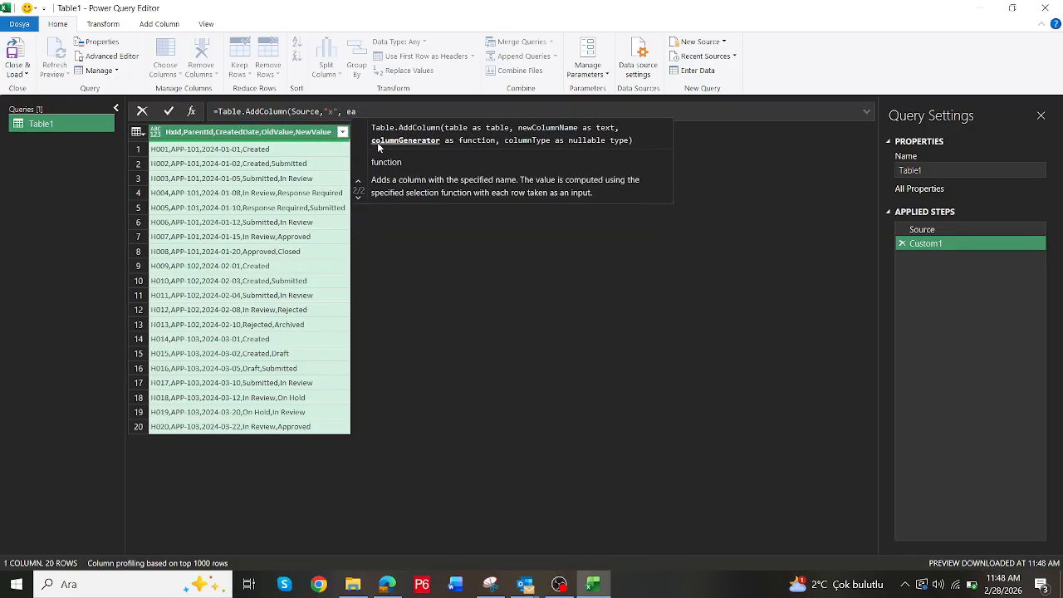
text(ch etxts)
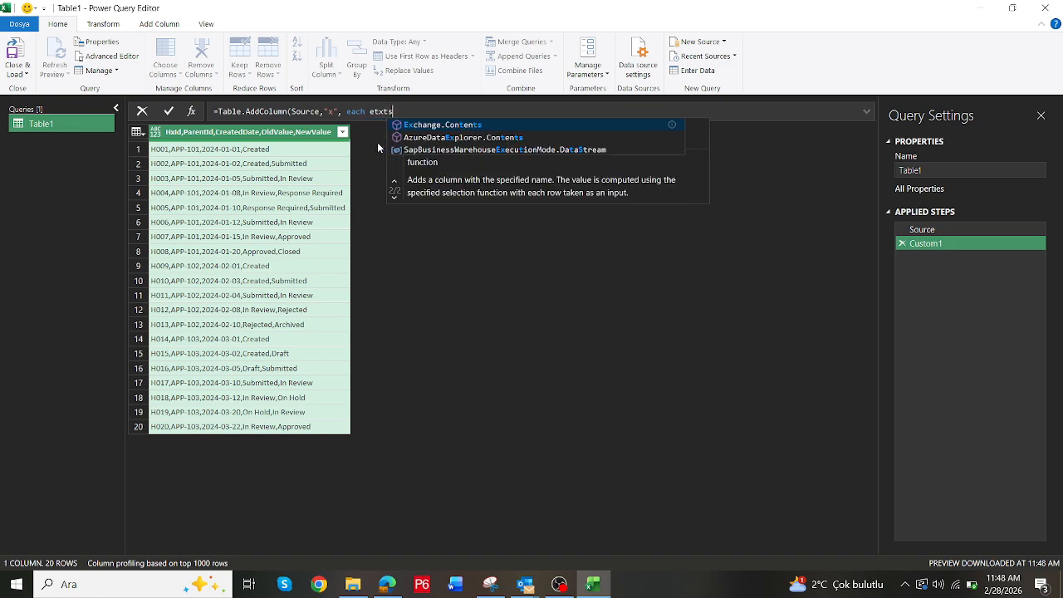
key(BackSpace)
key(BackSpace)
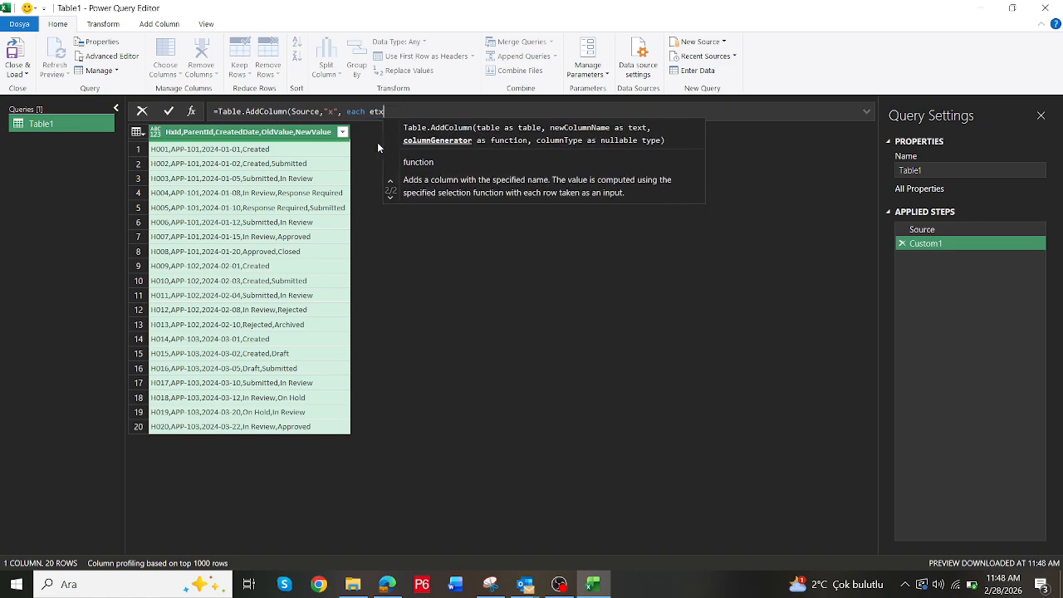
key(BackSpace)
key(BackSpace)
key(BackSpace)
text(textso)
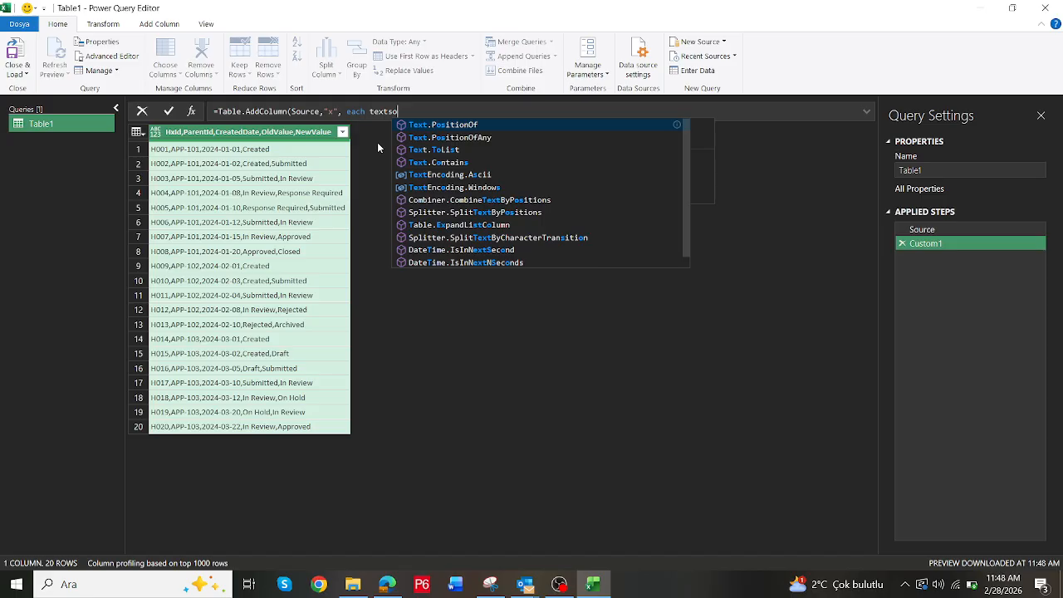
key(BackSpace)
text(pli)
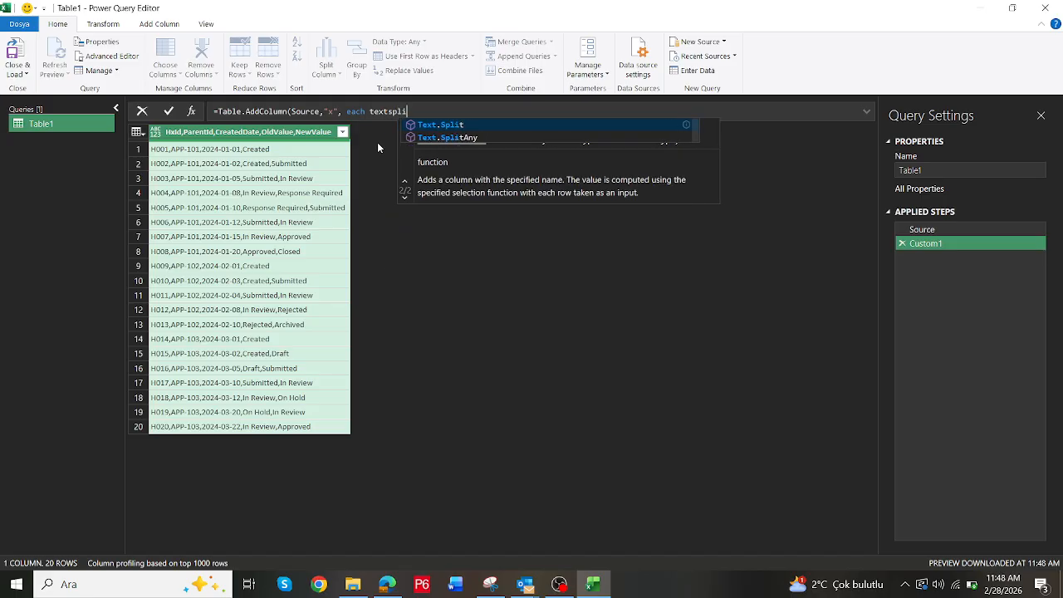
click(471, 125)
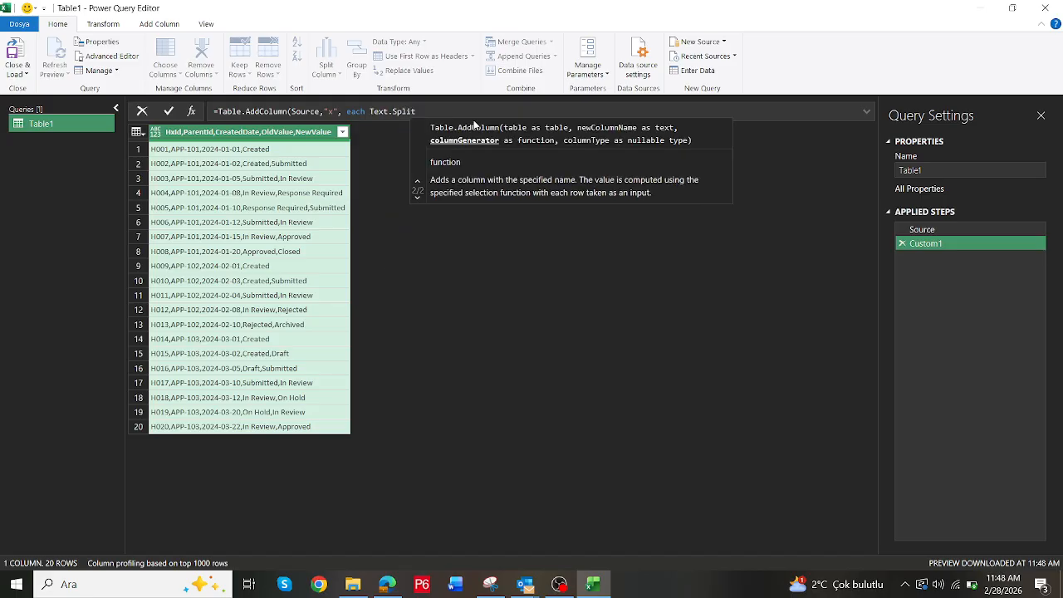
text(()
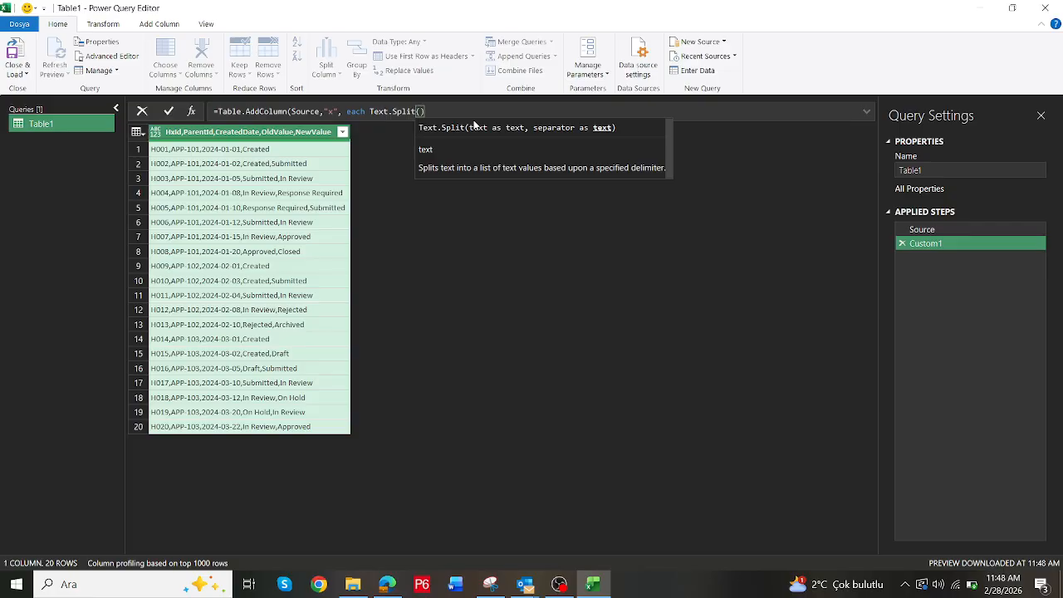
text(_)
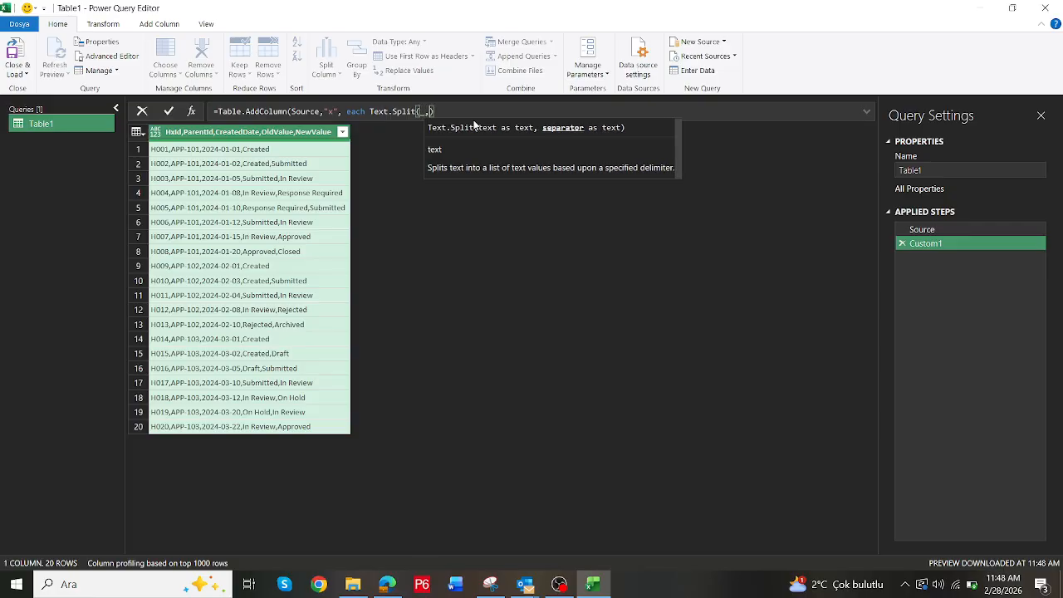
text(,",")))
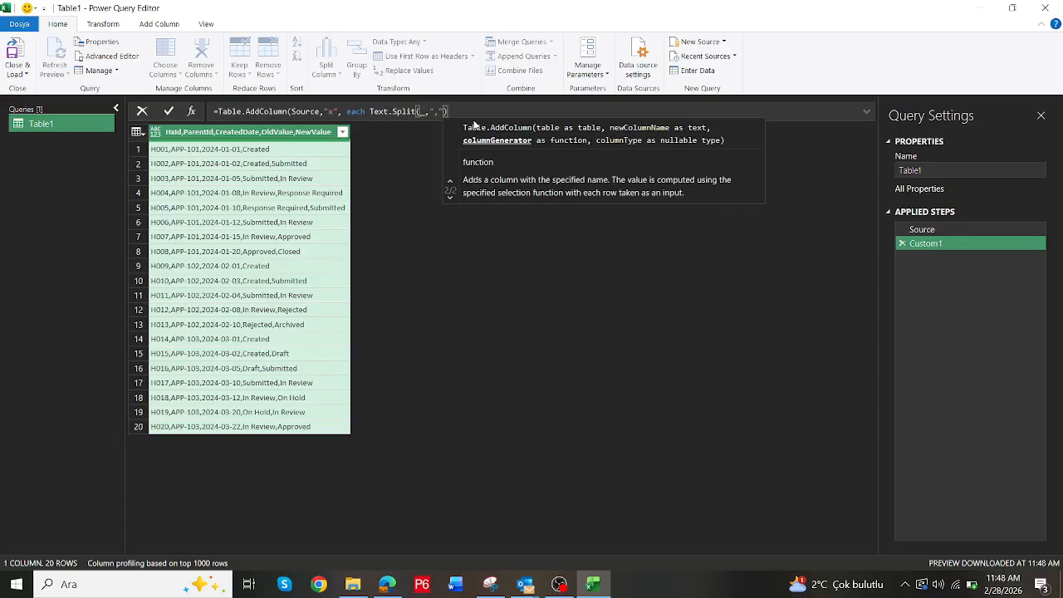
key(Return)
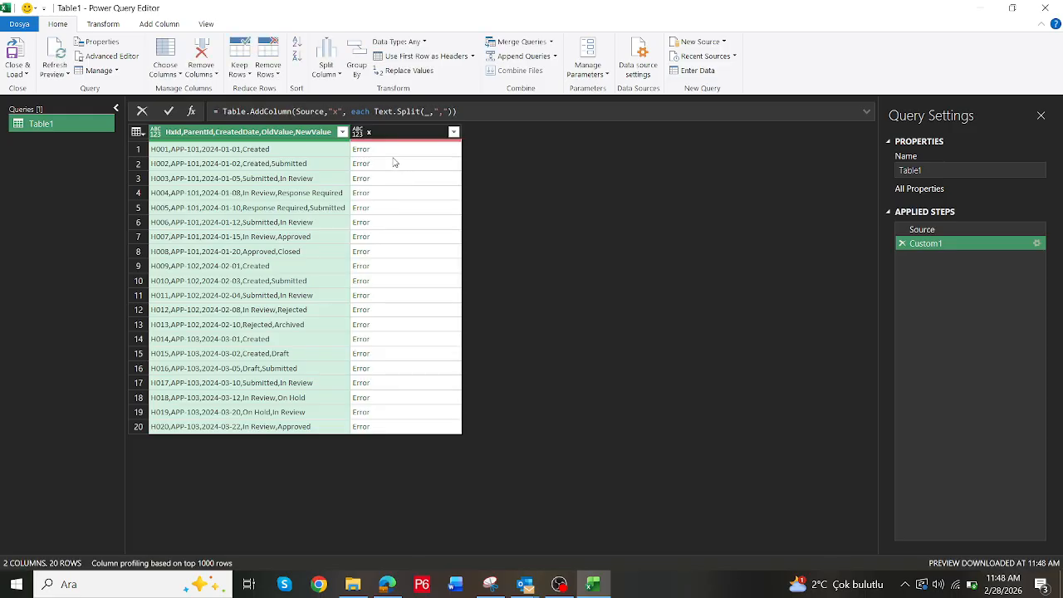
click(399, 150)
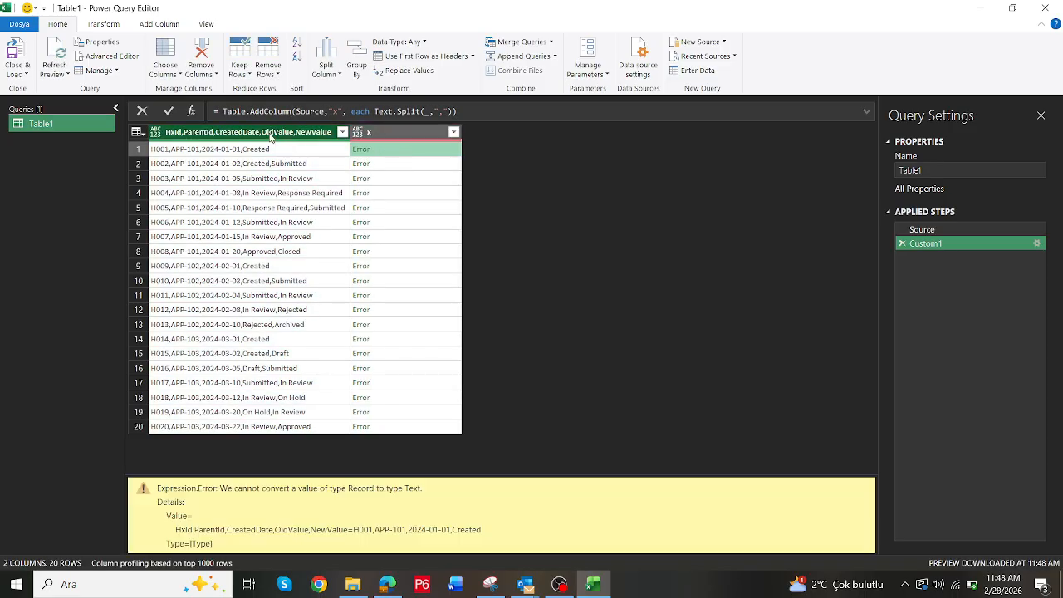
Copy the Source column's header and replace the underscore in Custom1's Text.Split with [HxId,ParentId,CreatedDate,OldValue,NewValue]
click(922, 229)
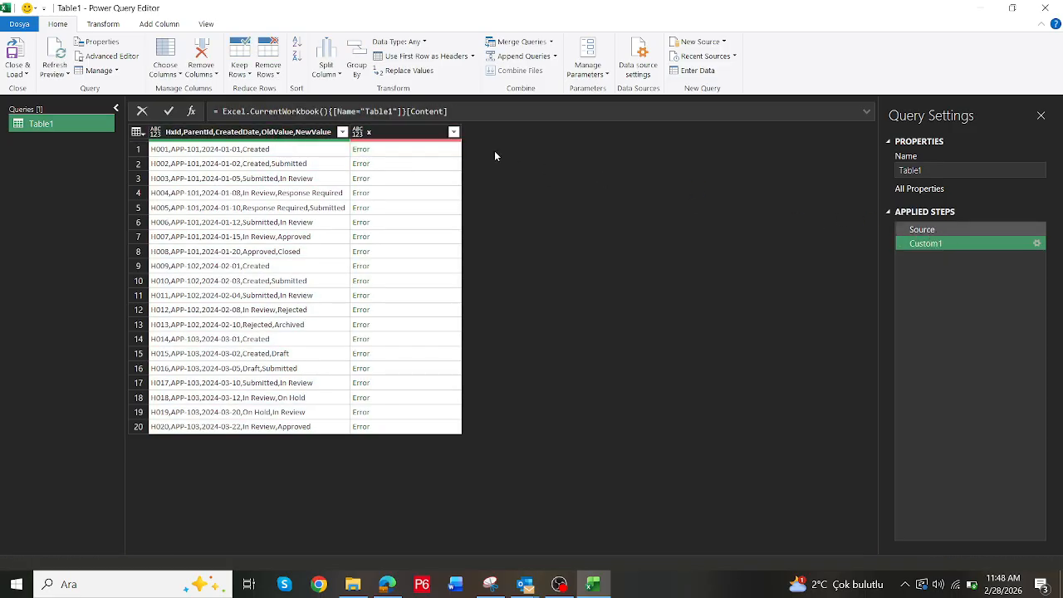
double_click(314, 133)
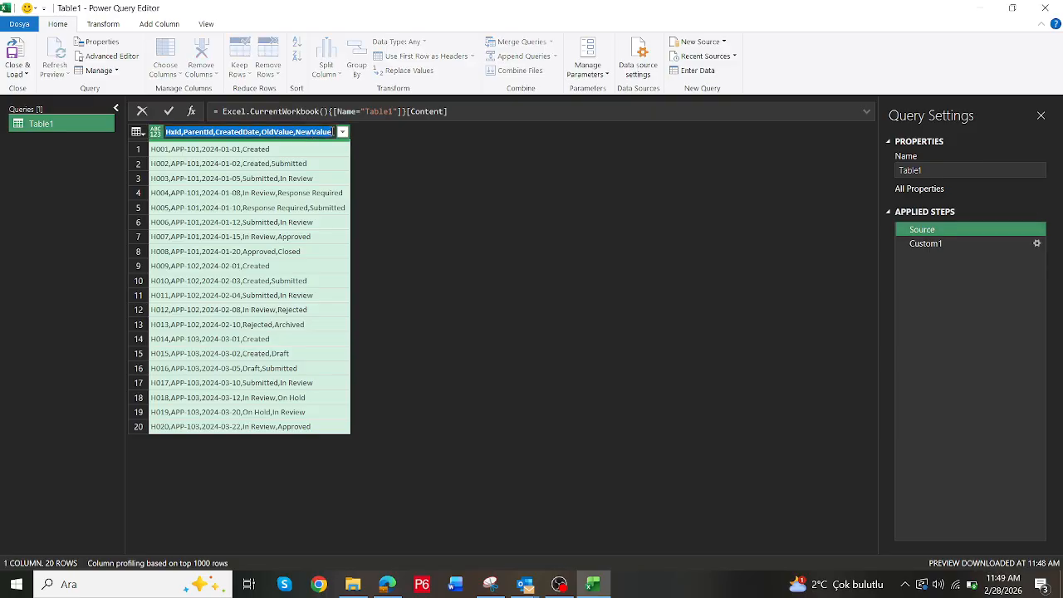
click(415, 202)
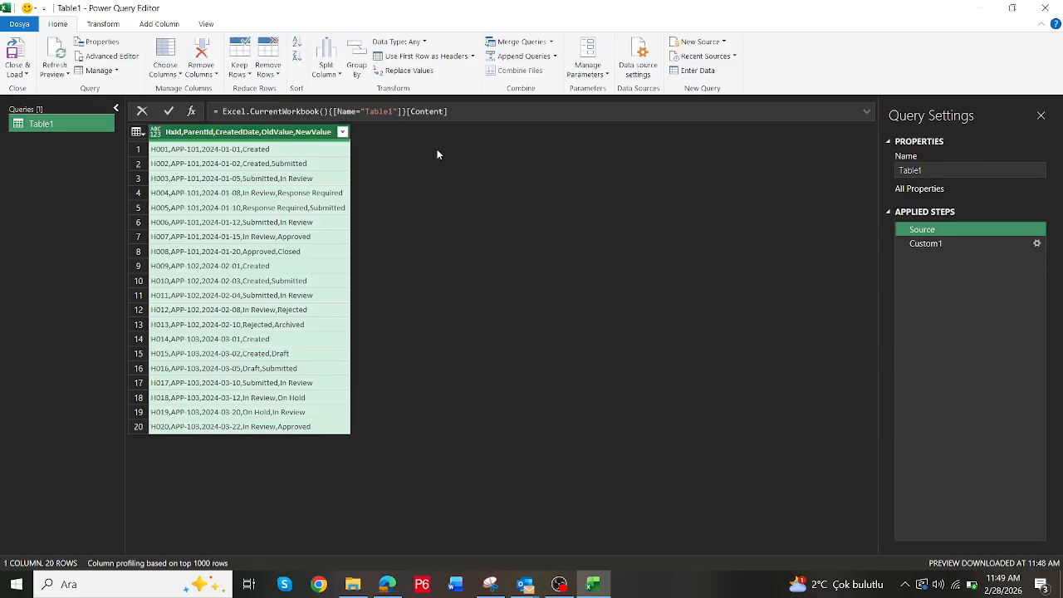
click(980, 245)
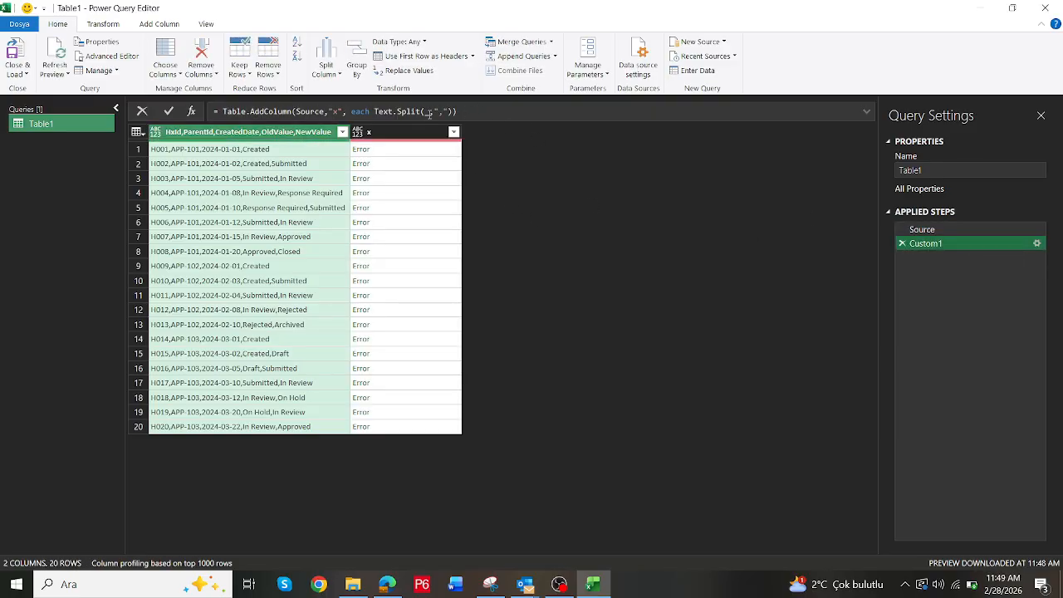
click(430, 111)
key(BackSpace)
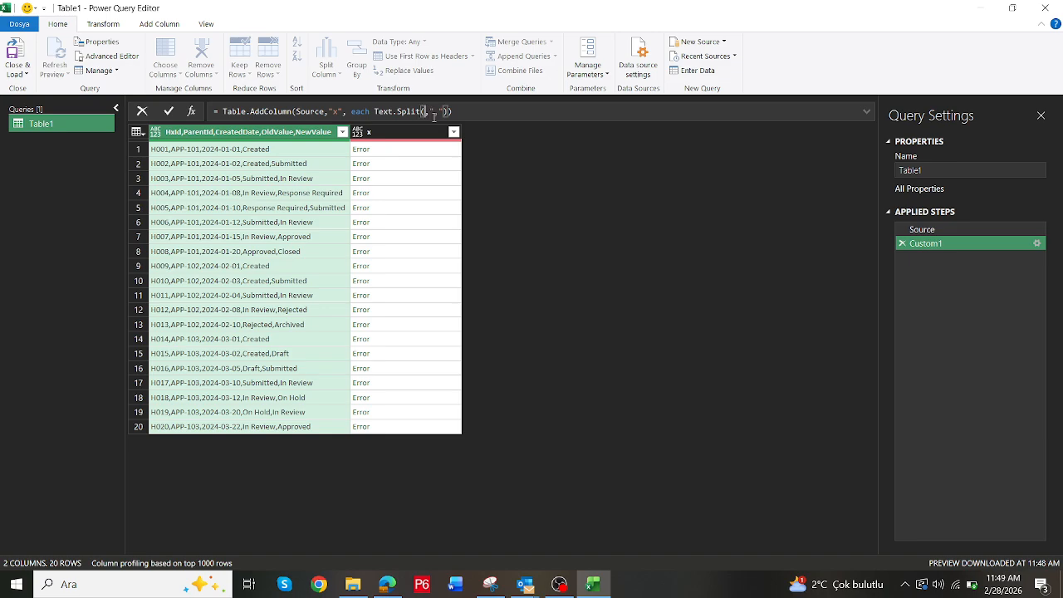
text([)
text(HxId,ParentId,CreatedDate,OldValue,NewValue)
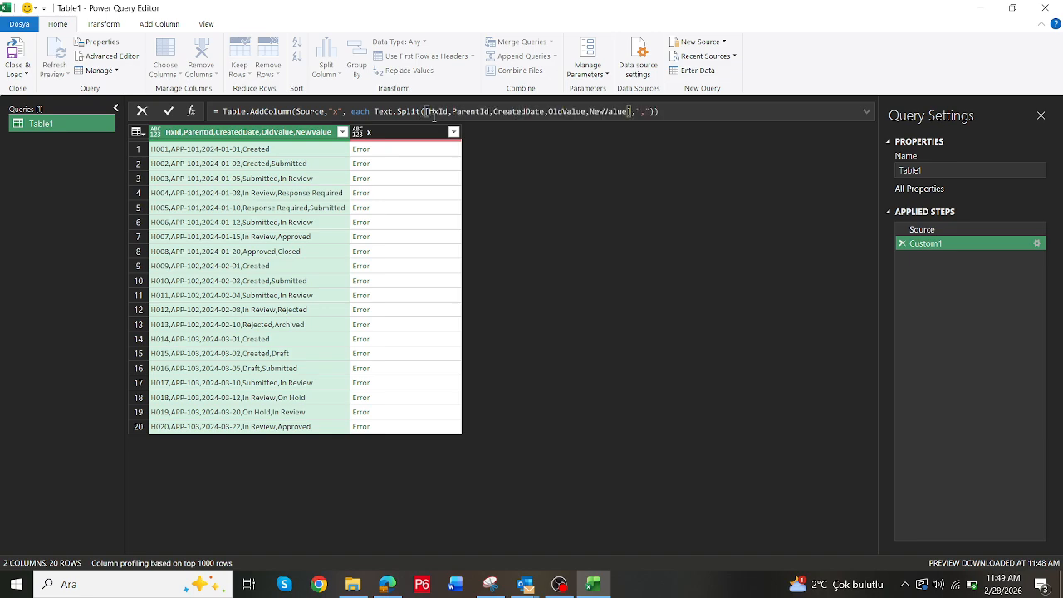
click(674, 115)
key(Return)
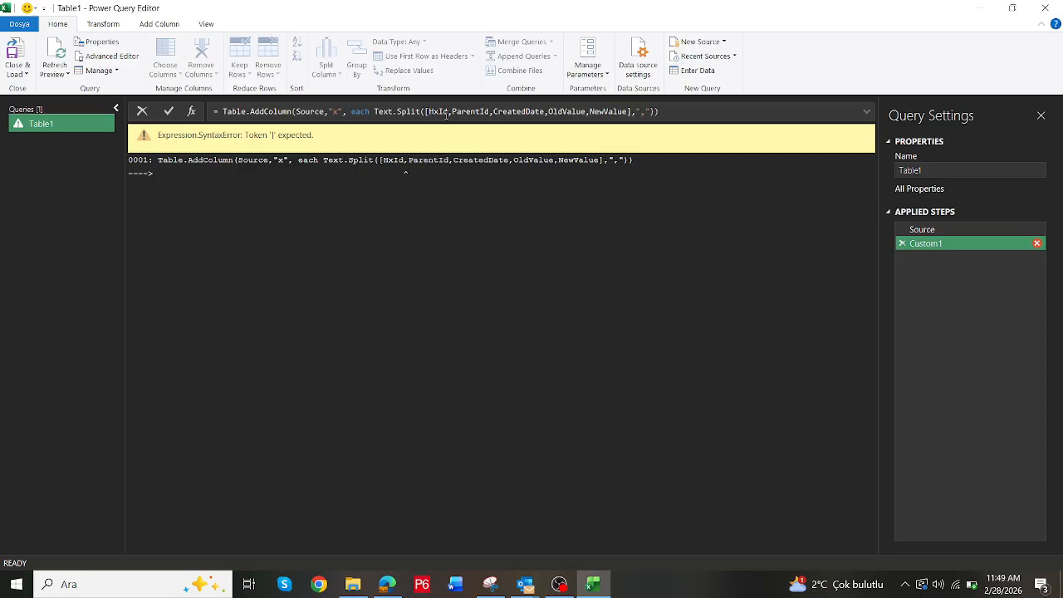
Rename the comma-separated column in the Source step as "a", inserting the rename as an intermediate step
click(944, 229)
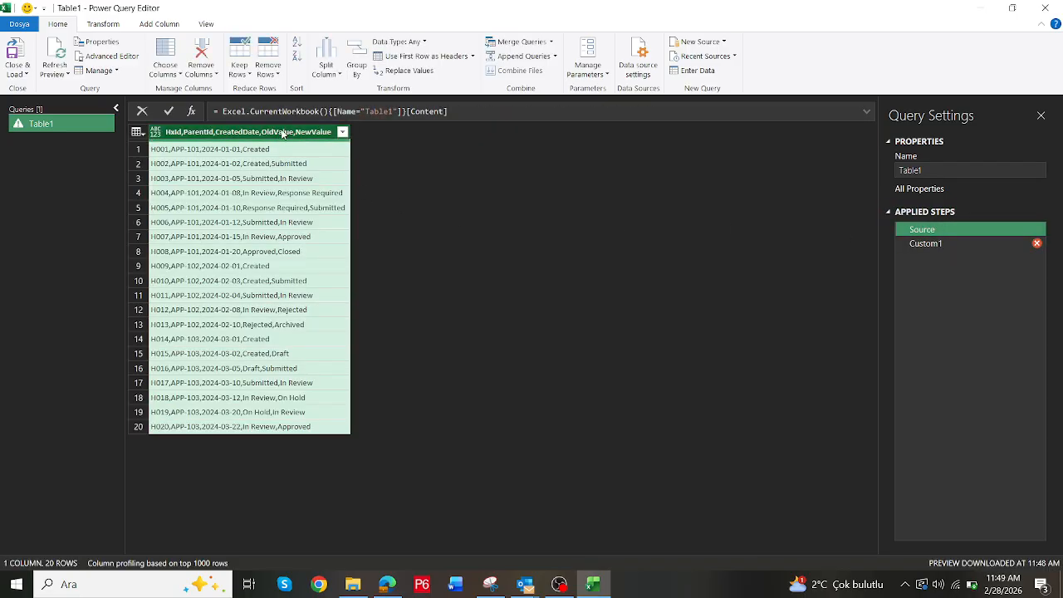
click(215, 131)
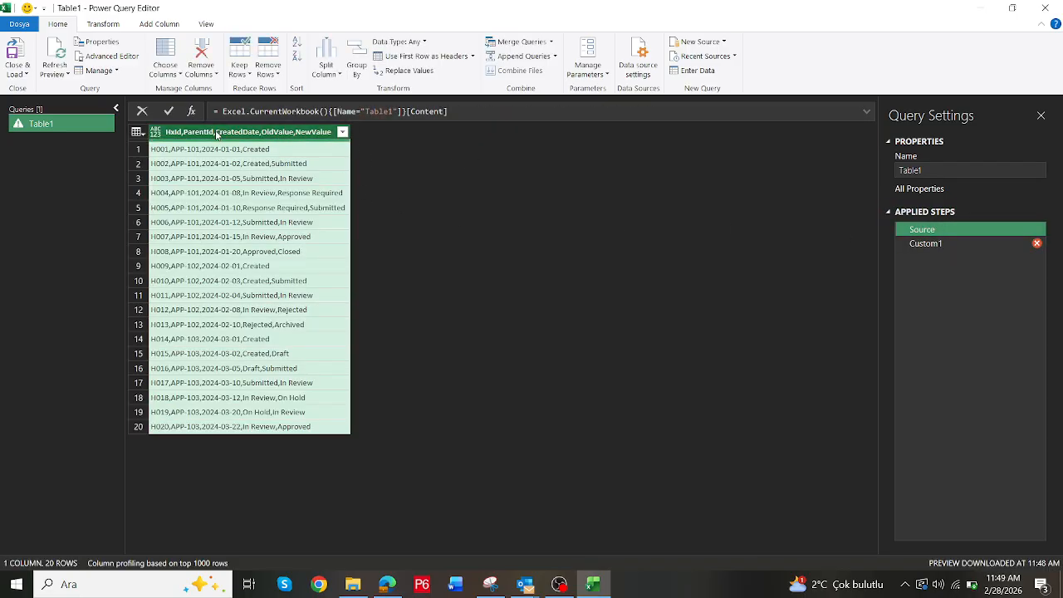
double_click(223, 132)
key(BackSpace)
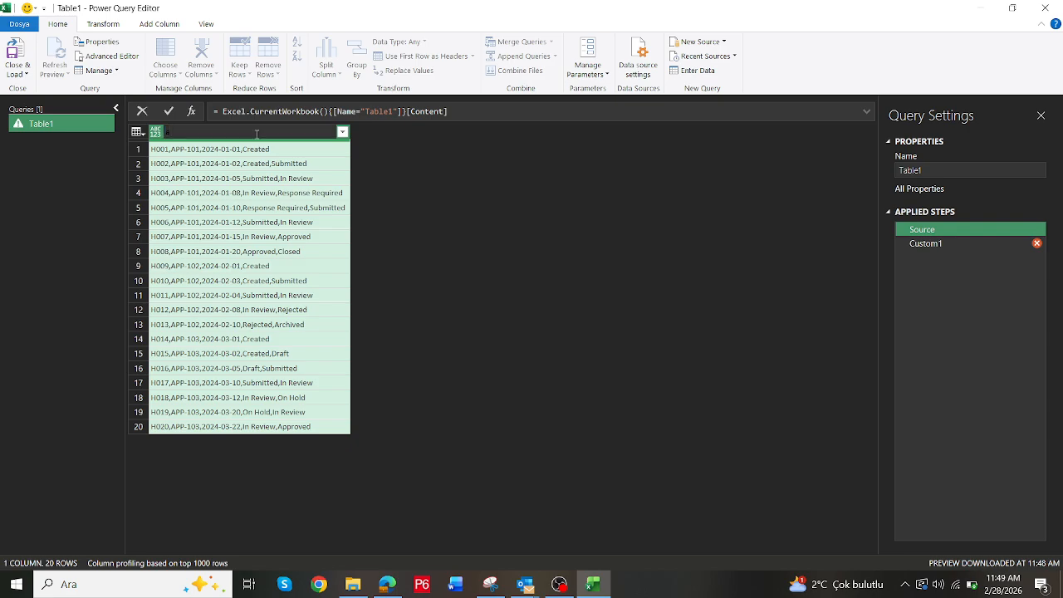
text(a)
key(Return)
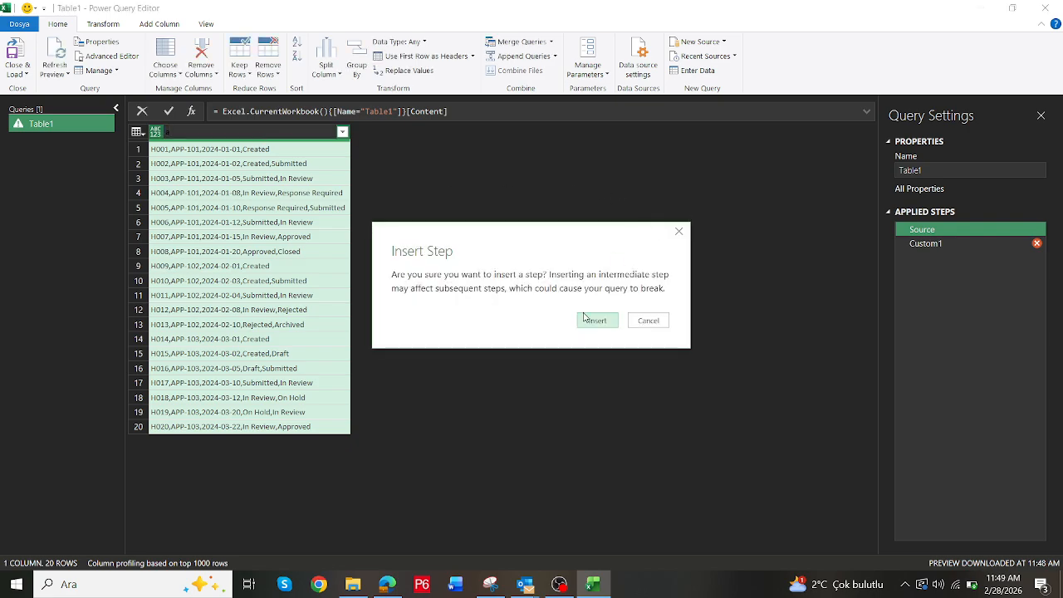
click(596, 320)
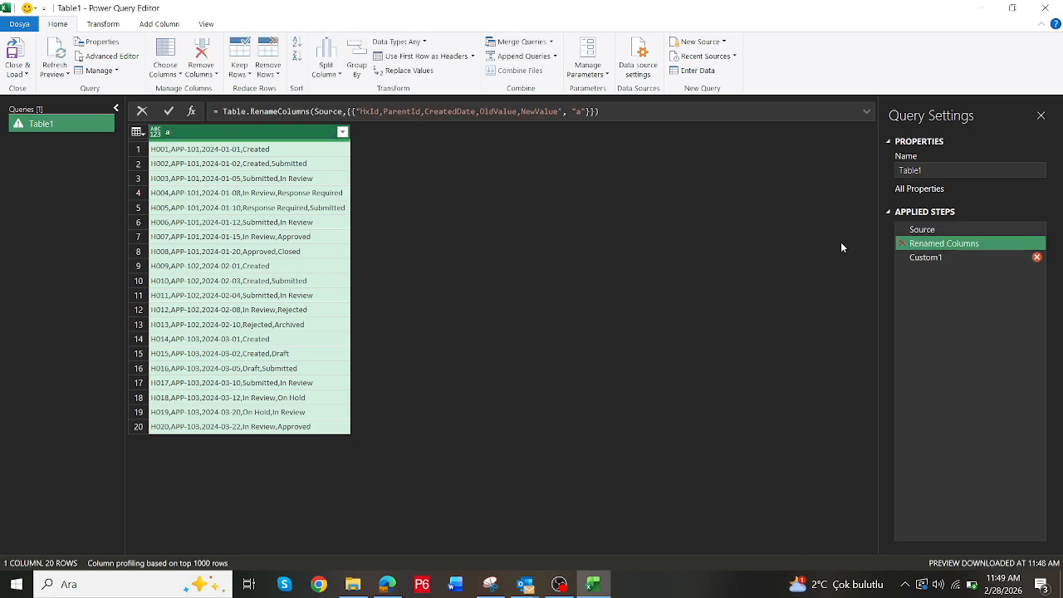
Rename the Renamed Columns applied step as "a"
right_click(931, 243)
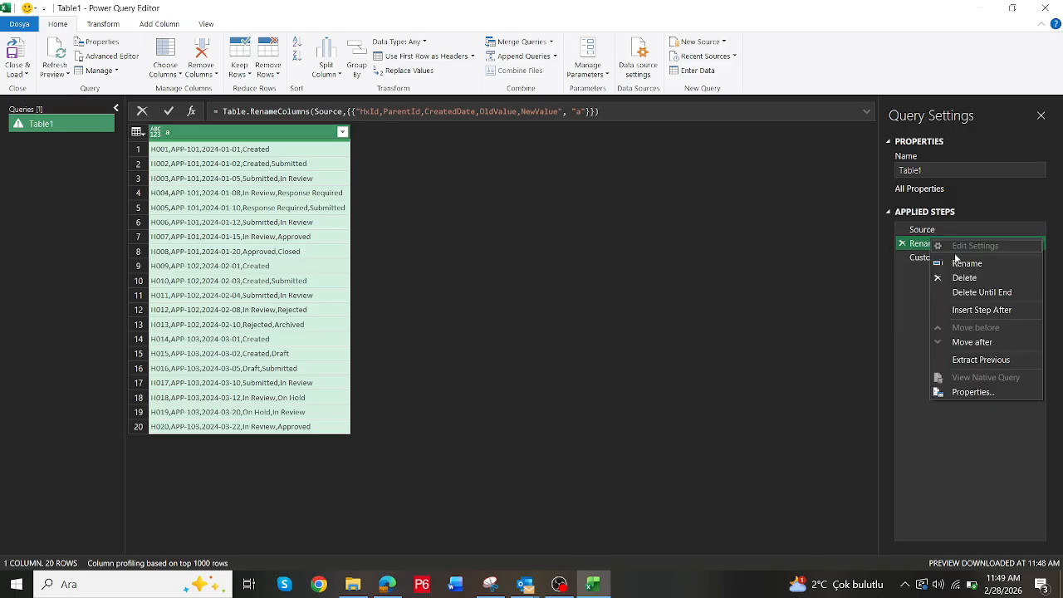
click(919, 246)
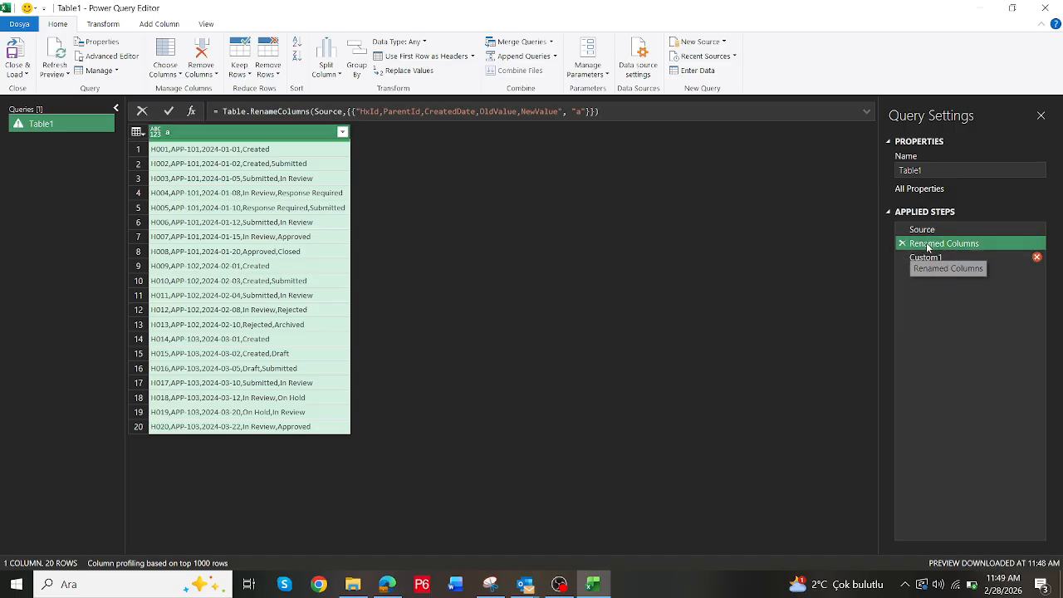
right_click(927, 244)
click(963, 269)
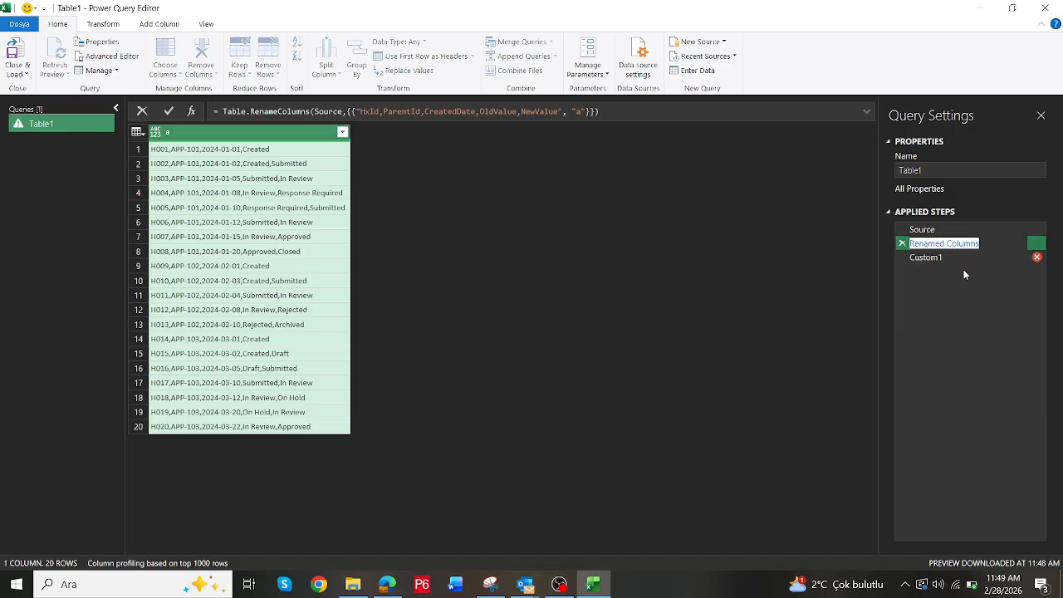
text(a)
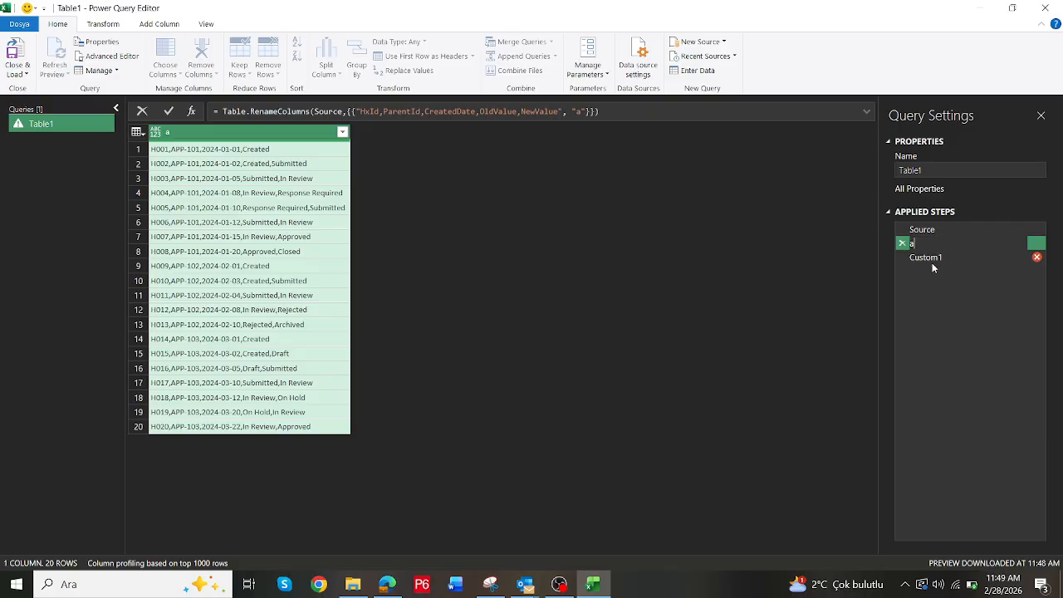
key(Return)
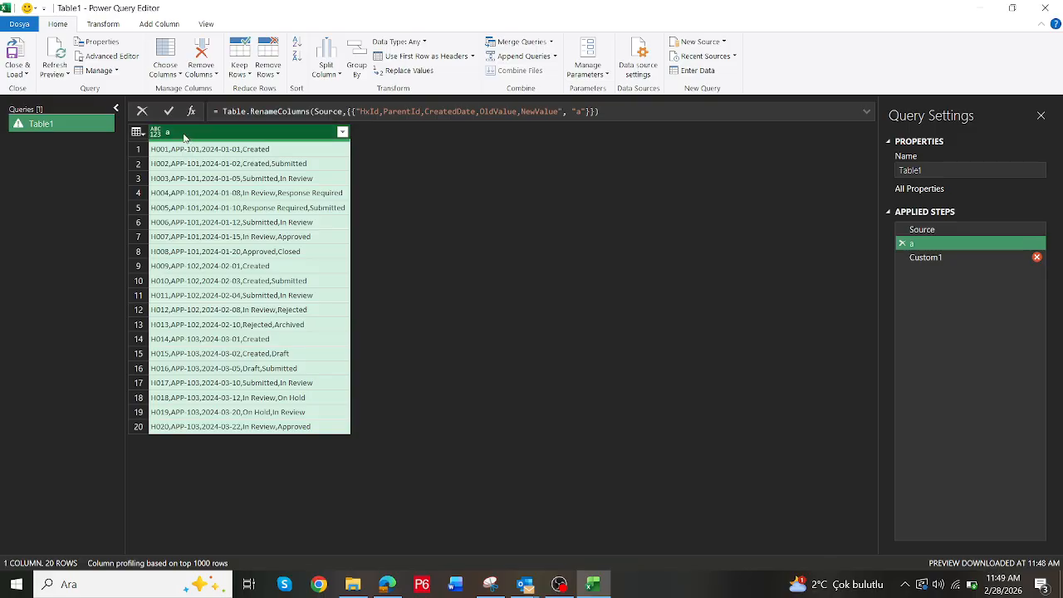
Edit Custom1's formula so Text.Split uses column [a] and Table.AddColumn takes step a instead of Source
click(914, 257)
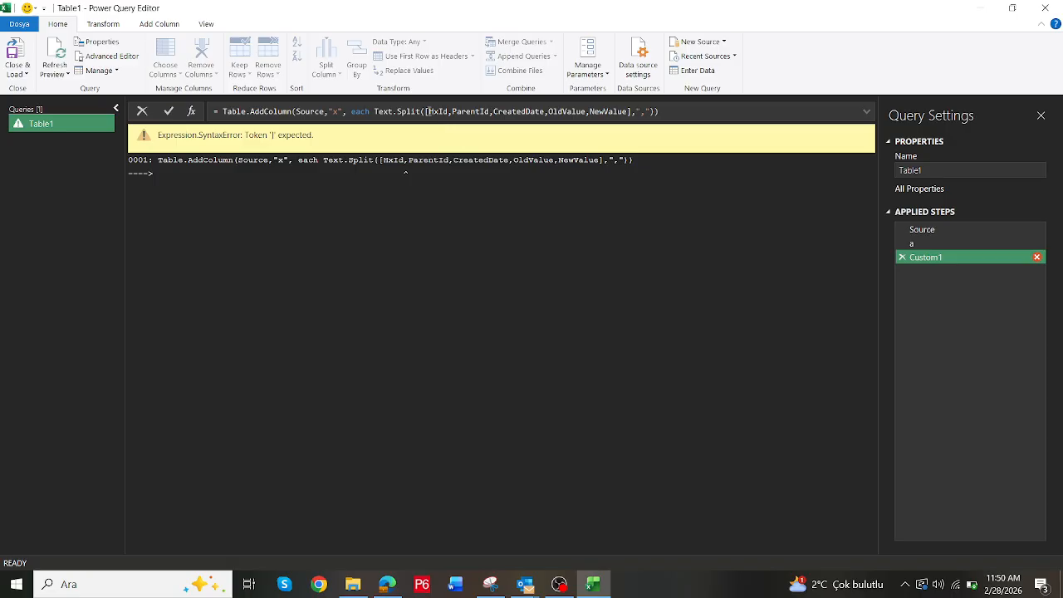
drag(427, 110, 629, 111)
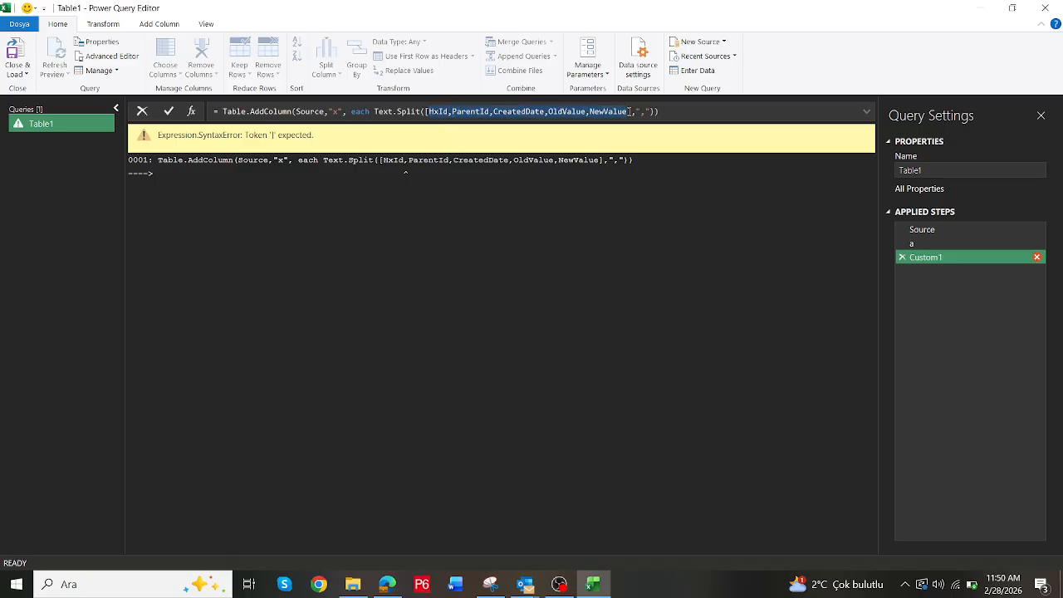
text(a)
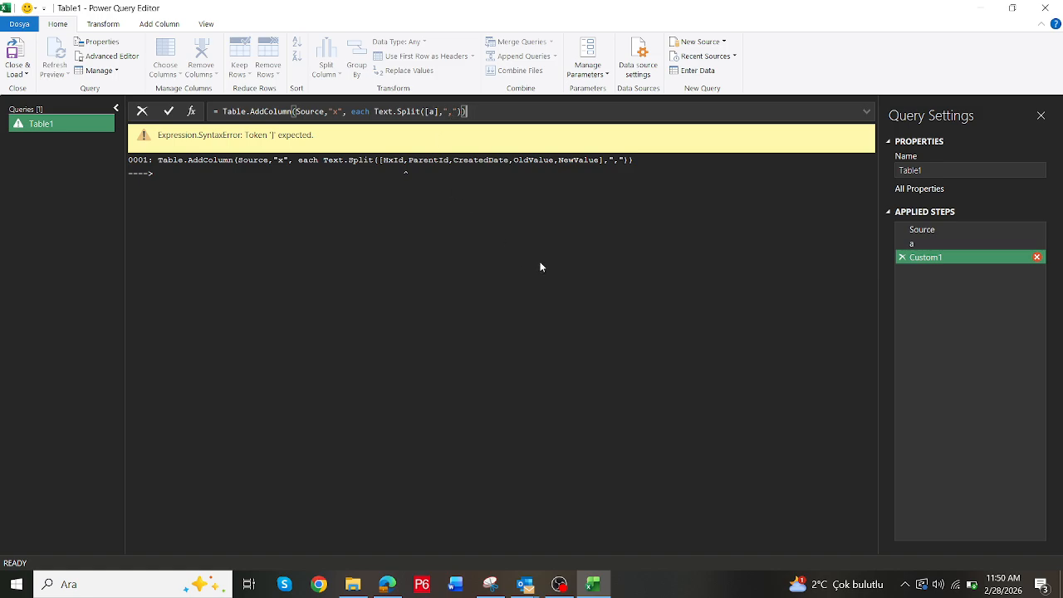
key(Return)
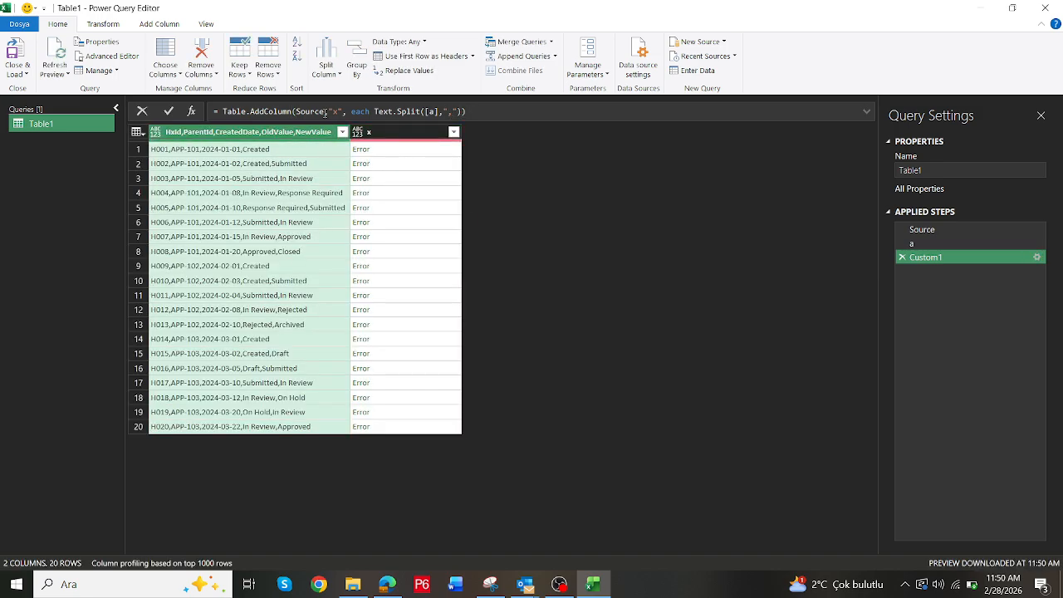
drag(325, 111, 301, 112)
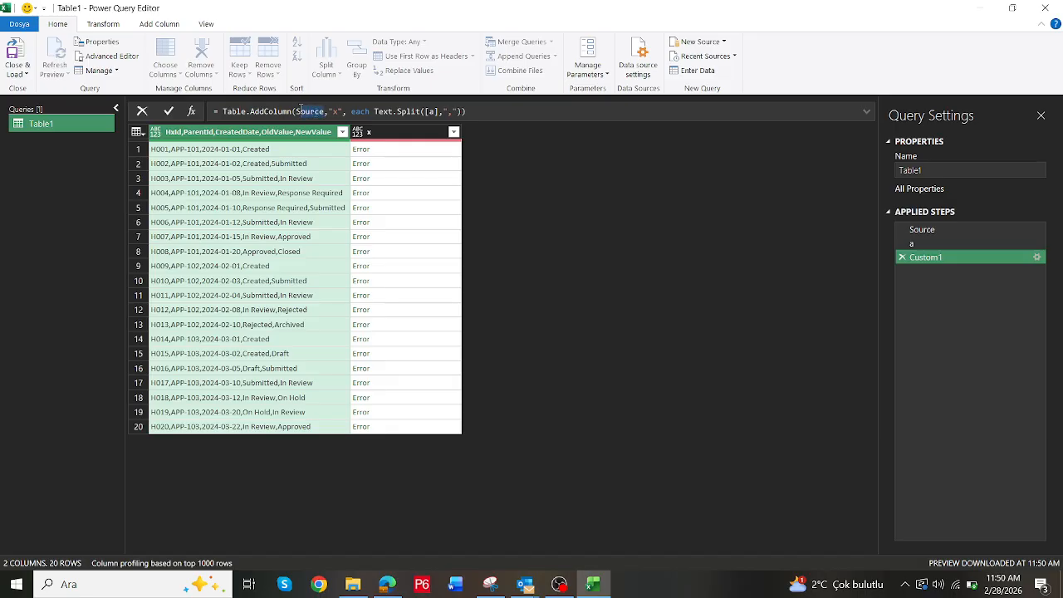
text(a)
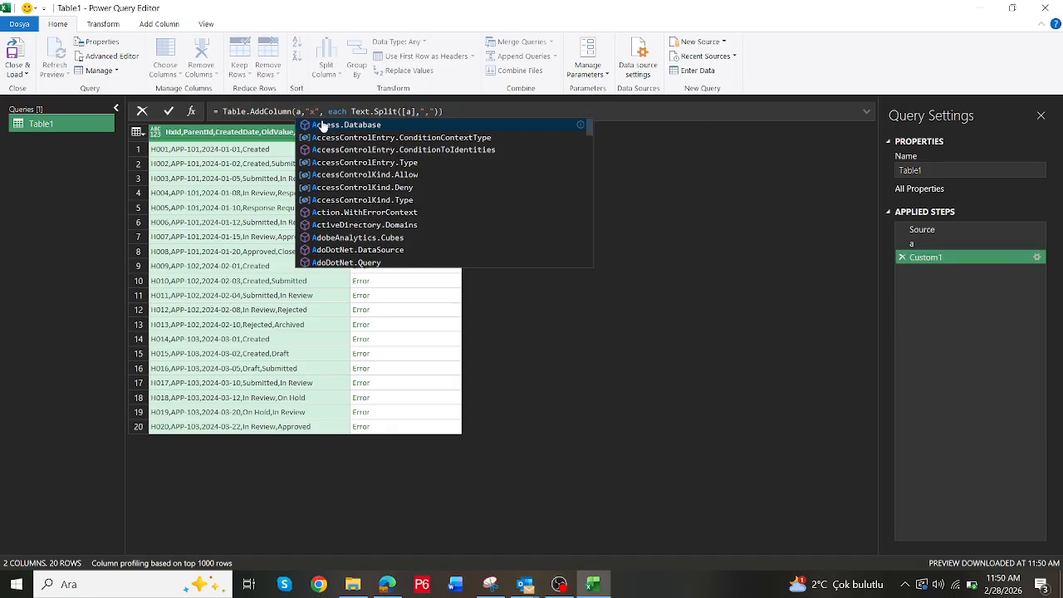
key(Return)
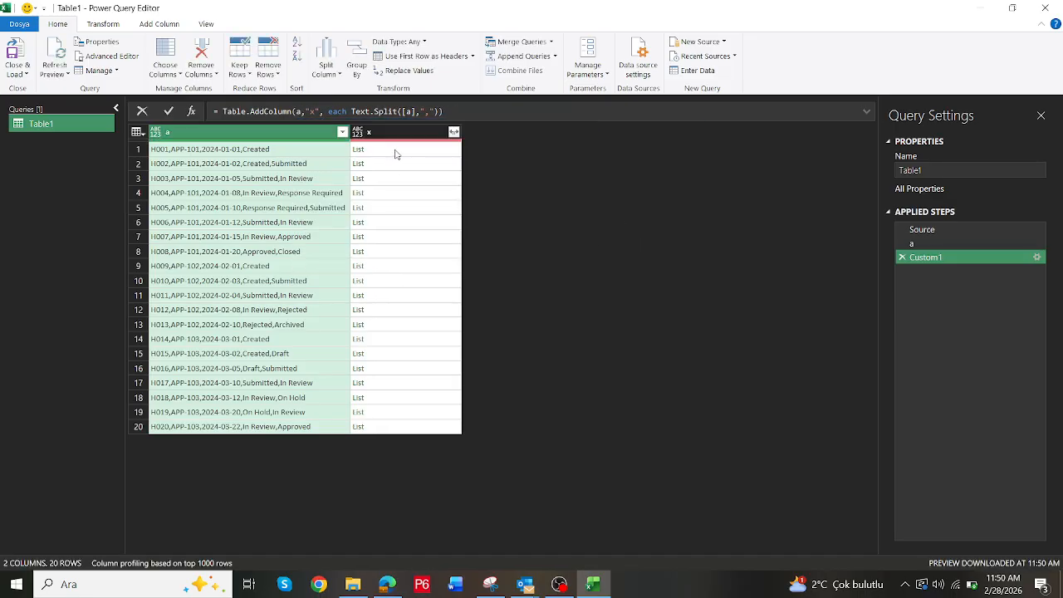
Preview the split lists in several rows of column x, enlarging the preview area
click(399, 153)
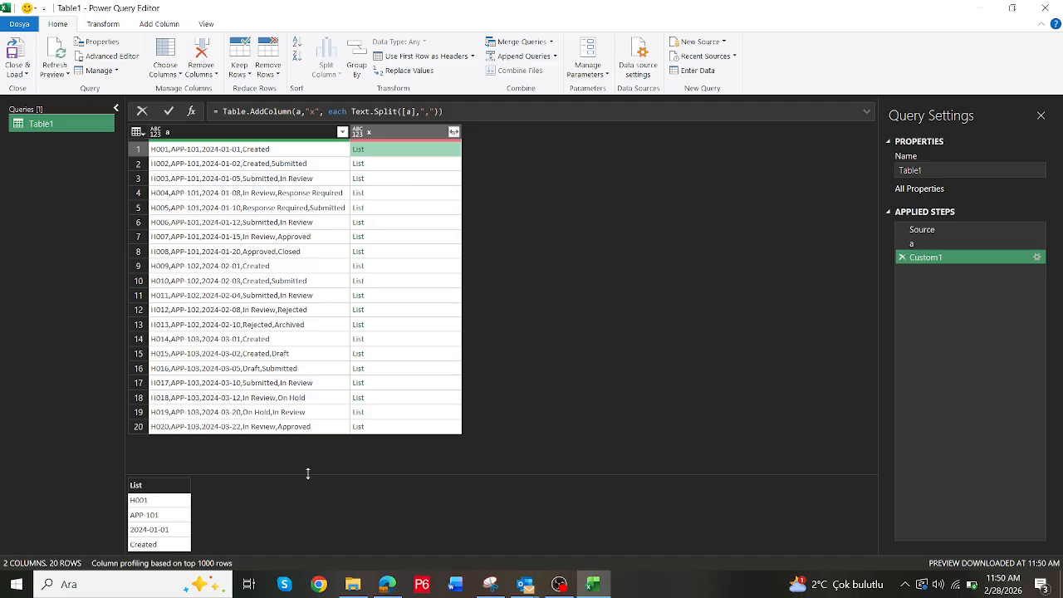
drag(307, 474, 313, 368)
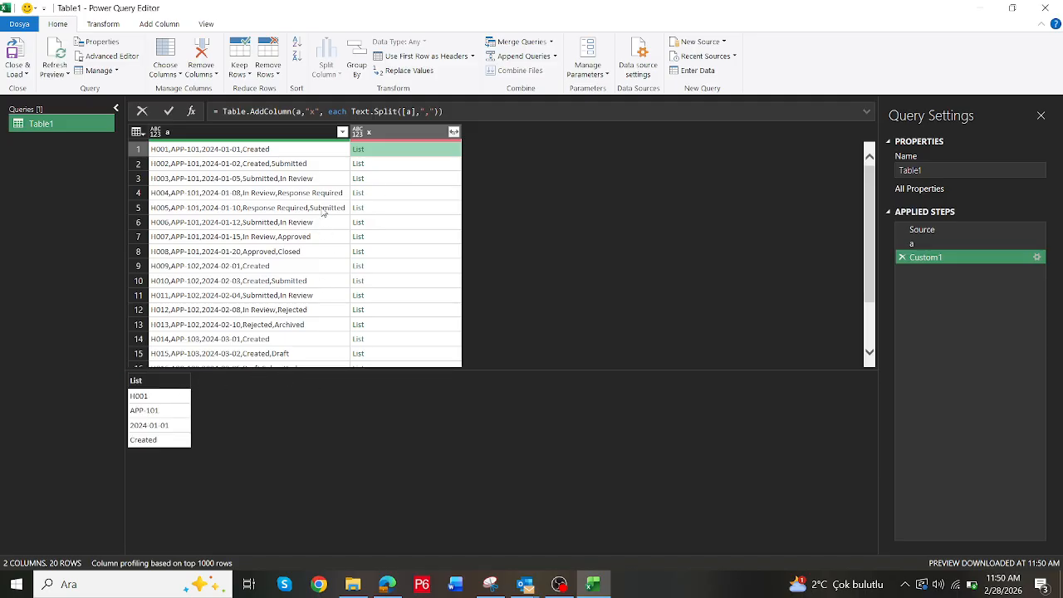
click(386, 164)
click(387, 178)
click(394, 194)
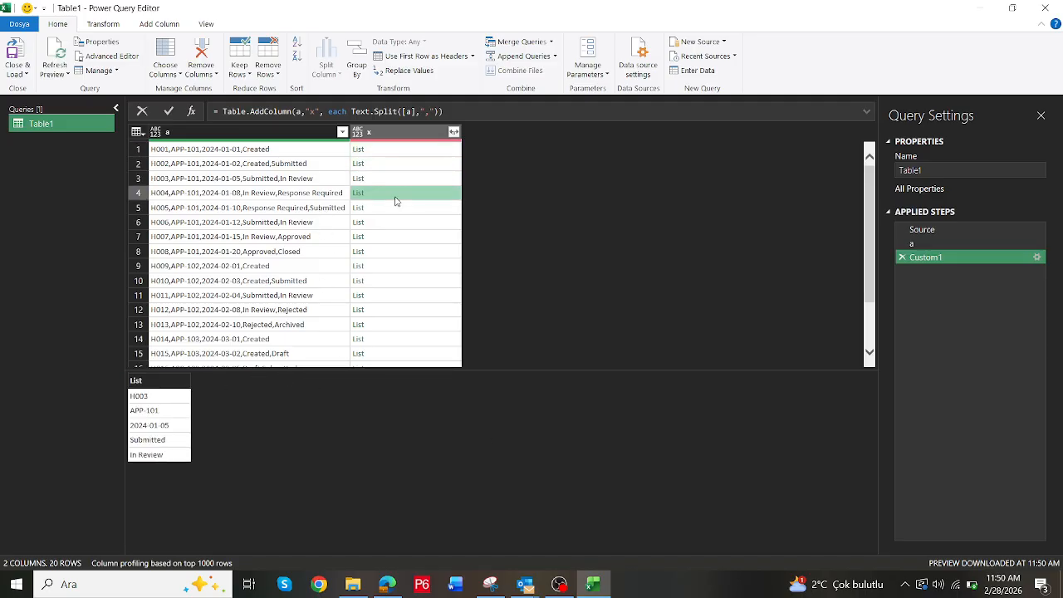
click(395, 222)
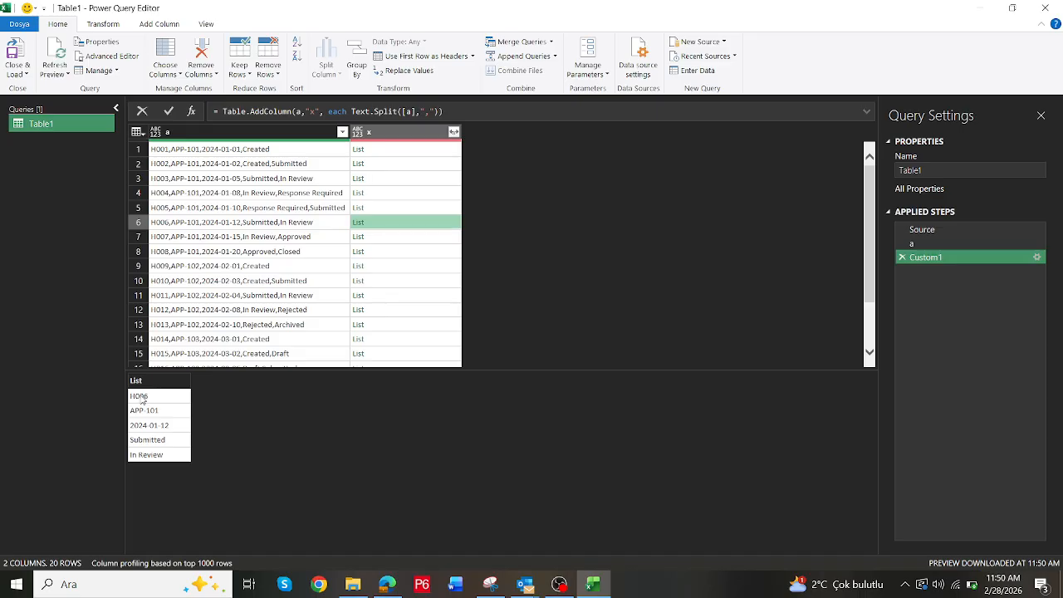
click(388, 239)
Switch to the PQ_Challenge_369 workbook to review the expected result table, then return to the query and compare the lists in column x
key(alt+Tab)
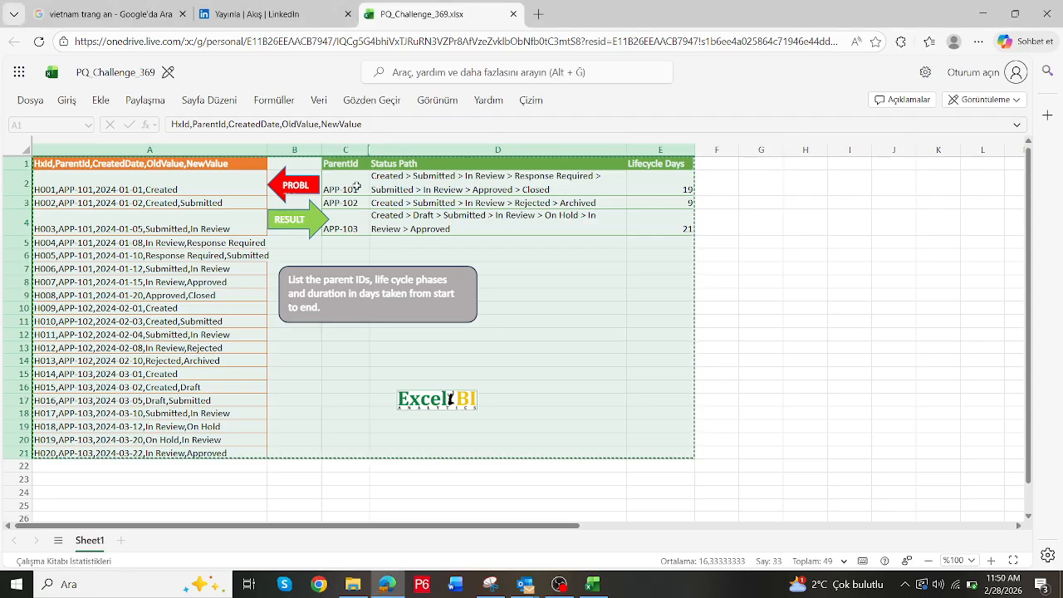
click(355, 186)
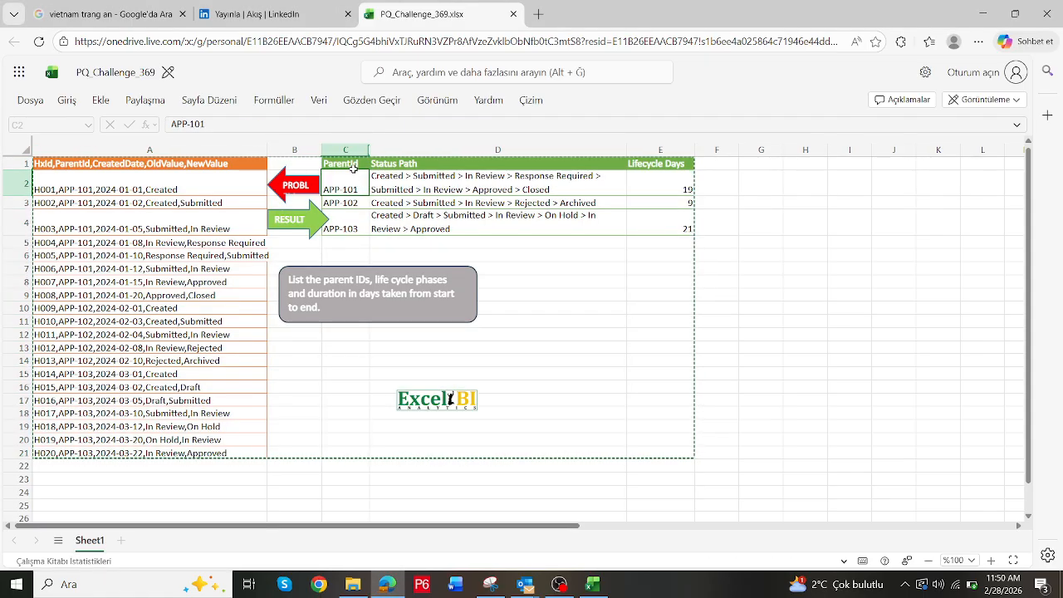
drag(353, 164, 667, 225)
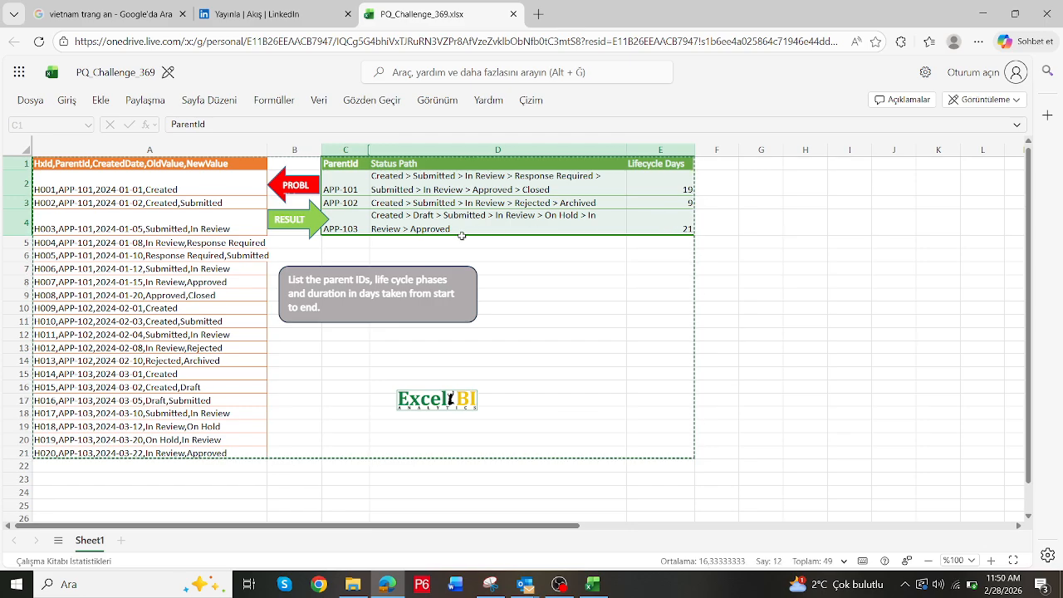
key(alt+Tab)
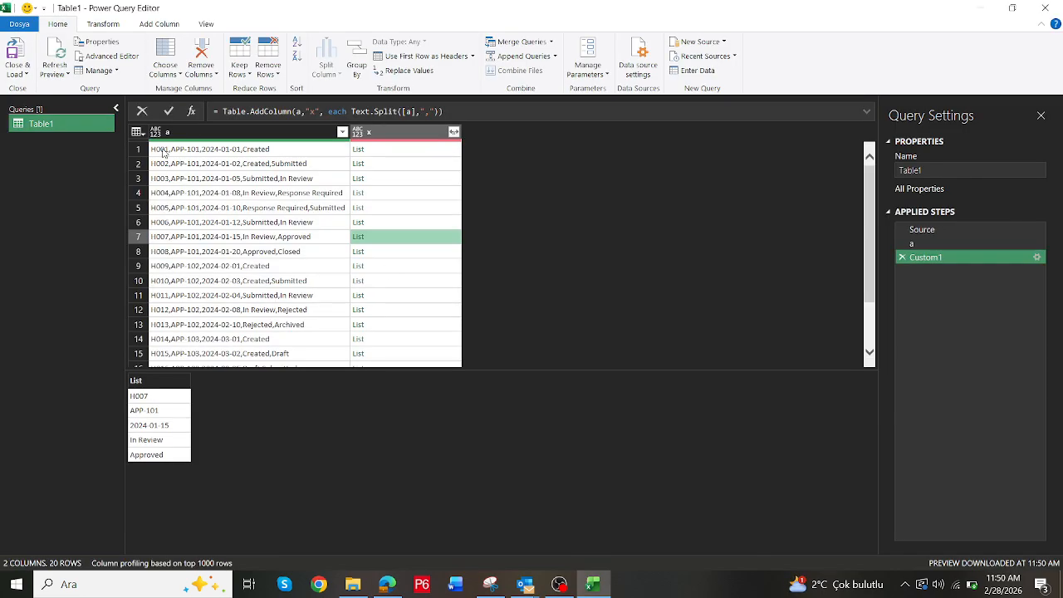
click(413, 153)
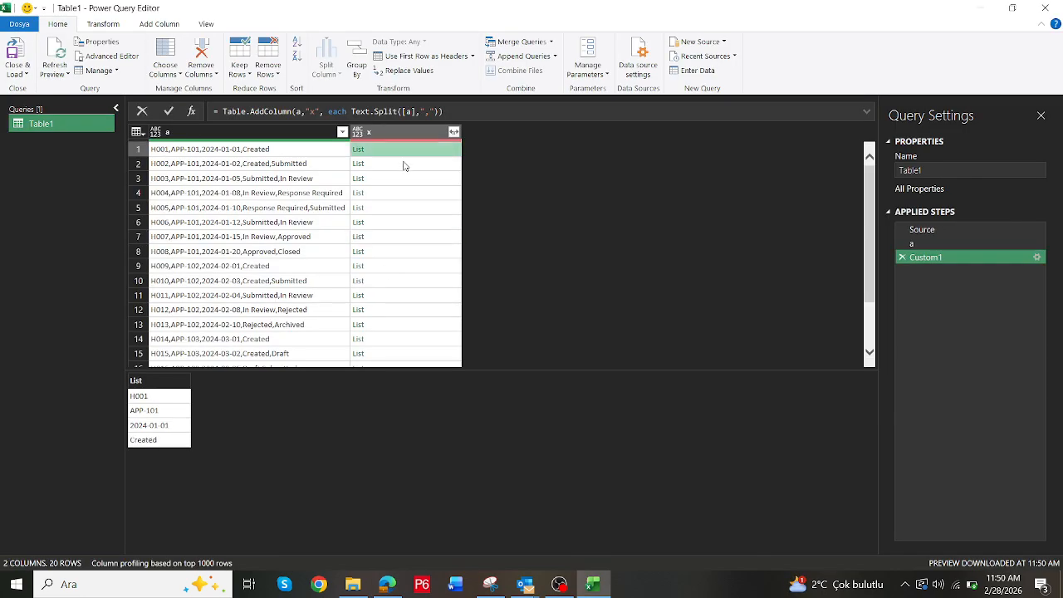
click(409, 181)
click(407, 195)
Wrap Text.Split([a],",") in List.RemoveFirstN with a count of 1 in Custom1's formula
click(348, 113)
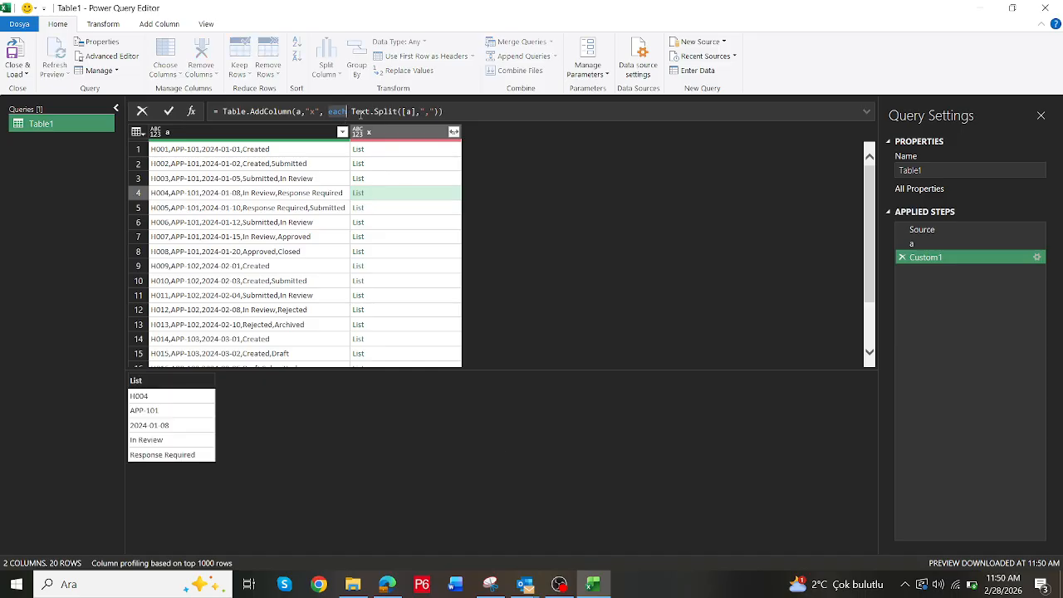
text(listr )
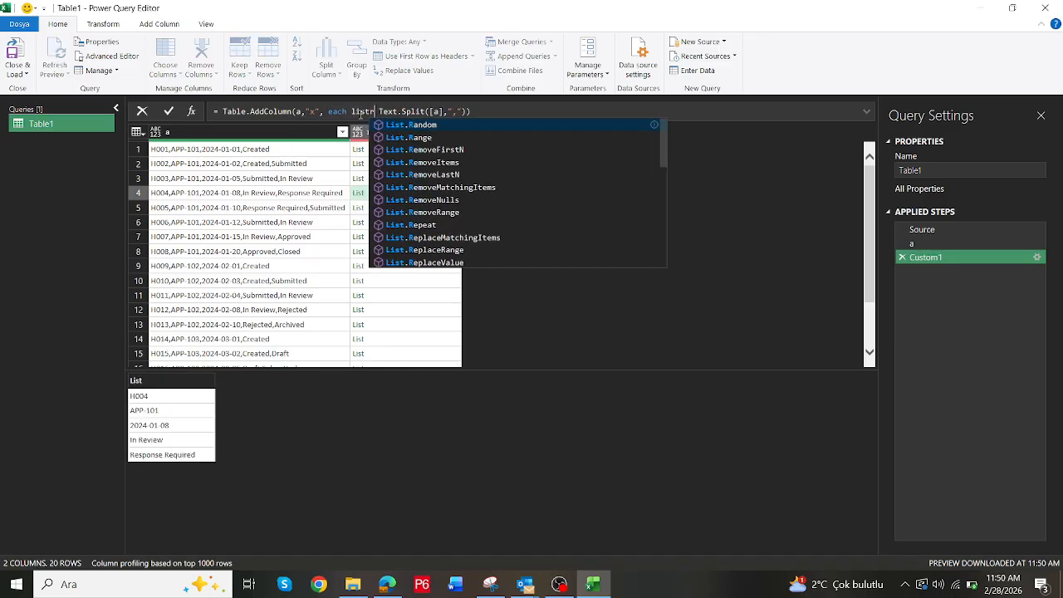
text(move)
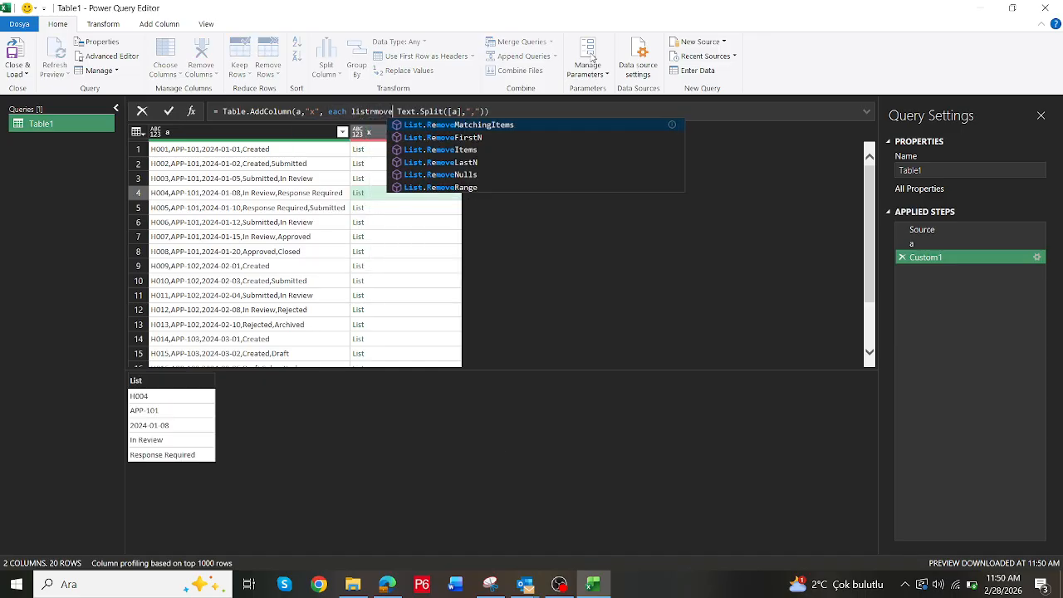
click(474, 137)
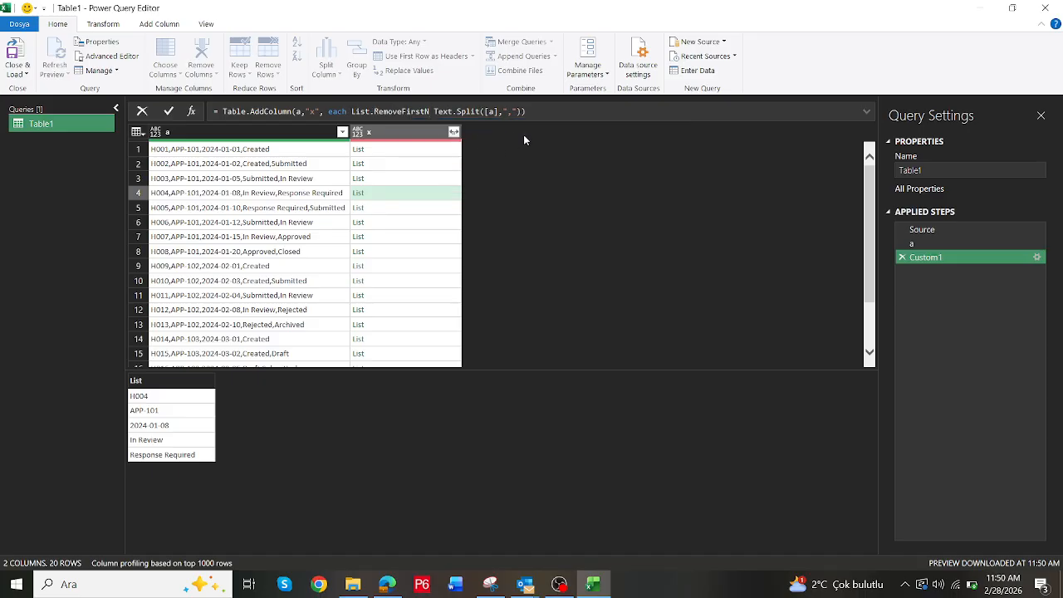
text(()
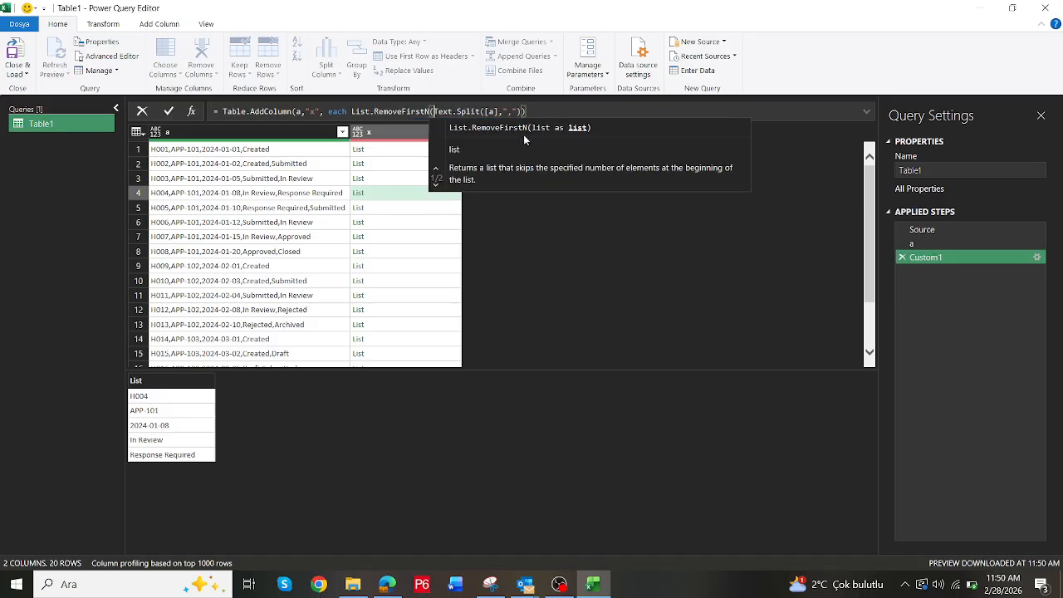
click(539, 109)
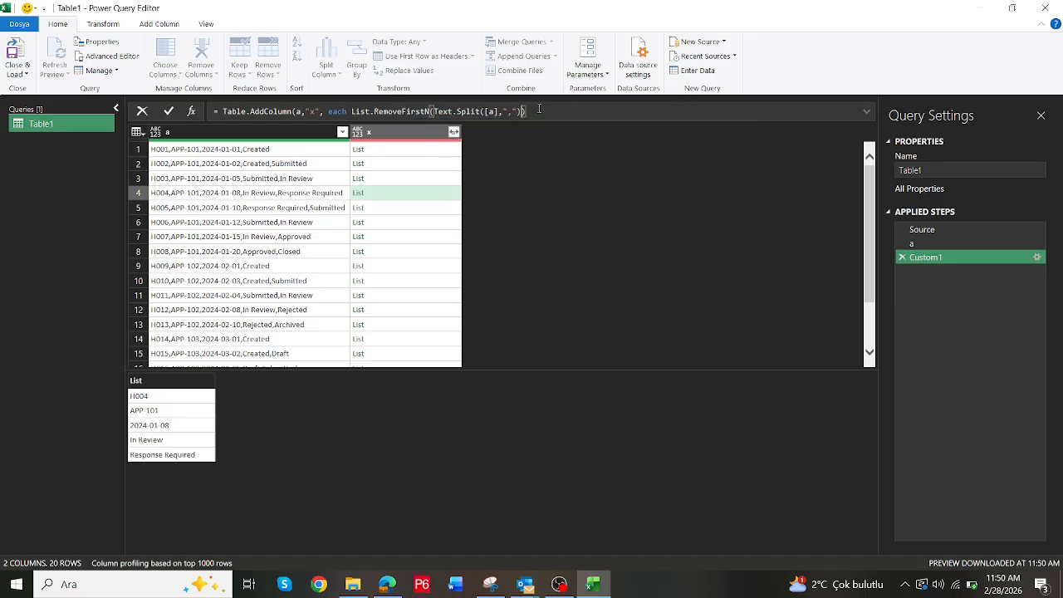
text(,1)))
Check the shortened lists in the first six rows of column x
click(441, 153)
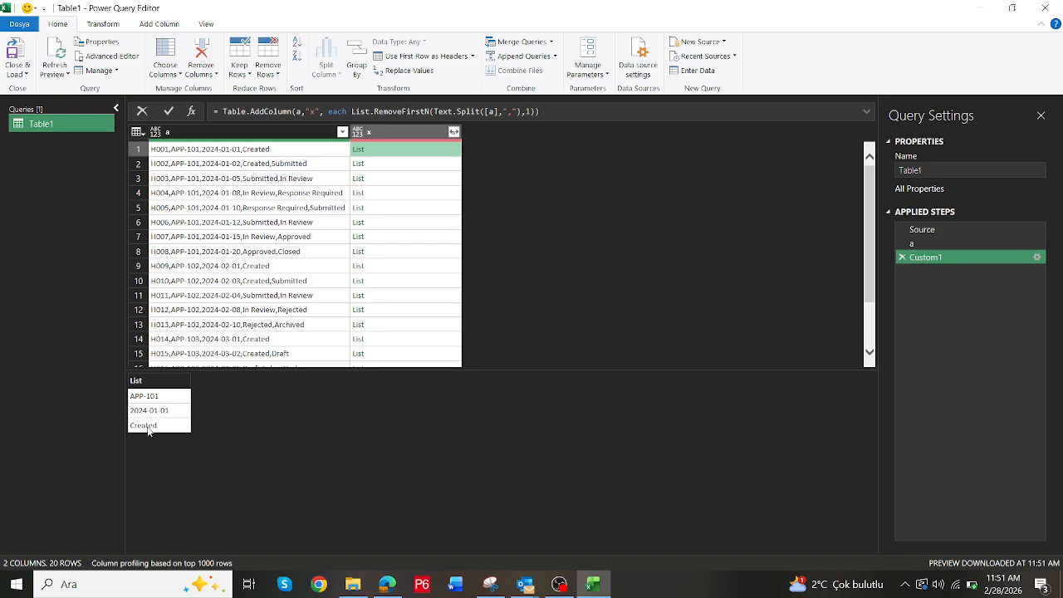
click(384, 169)
click(387, 182)
click(389, 197)
click(391, 211)
click(394, 224)
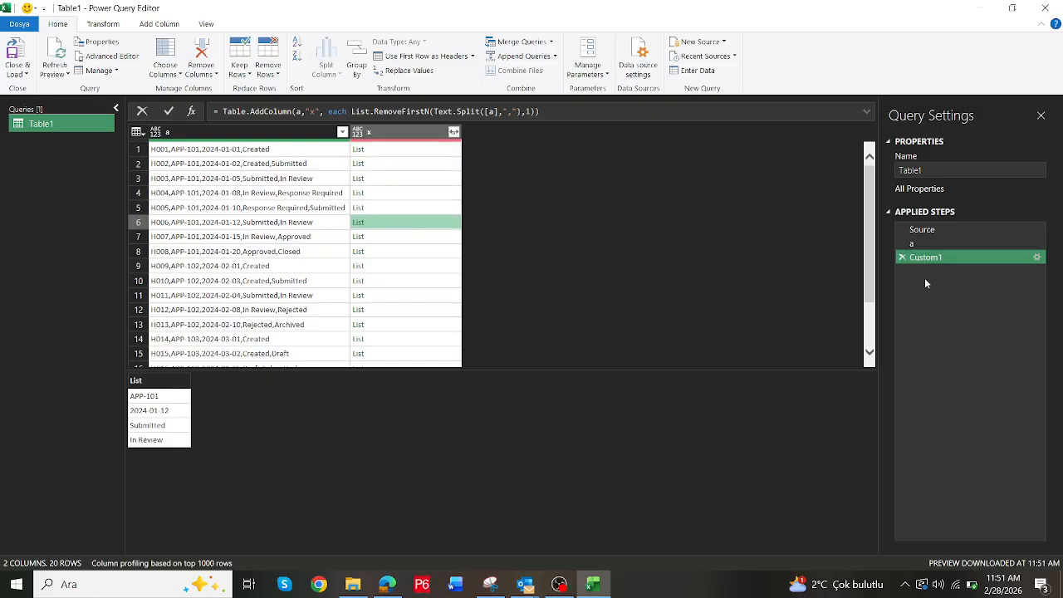
Rename the Custom1 applied step as "b"
click(936, 261)
right_click(936, 259)
click(947, 280)
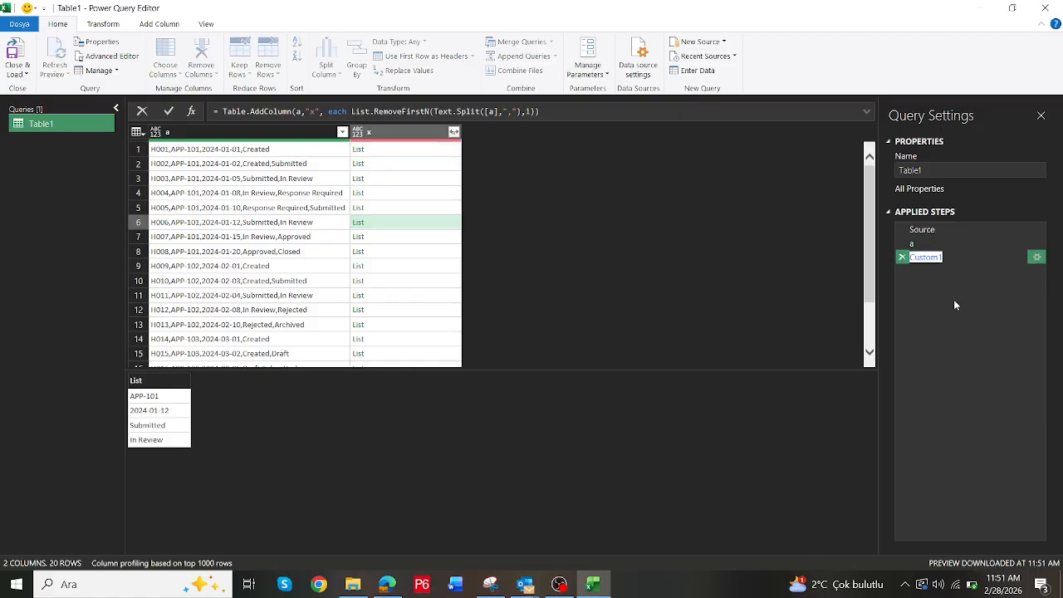
text(b)
key(Return)
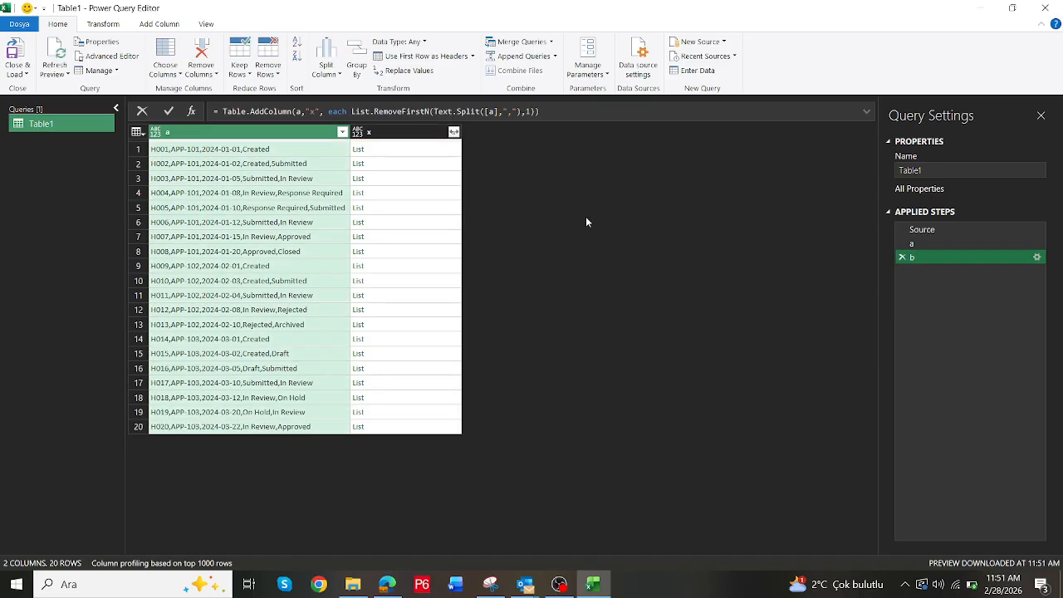
Preview the lists in column x of step b for the first six rows
click(419, 163)
click(416, 178)
click(415, 193)
click(413, 207)
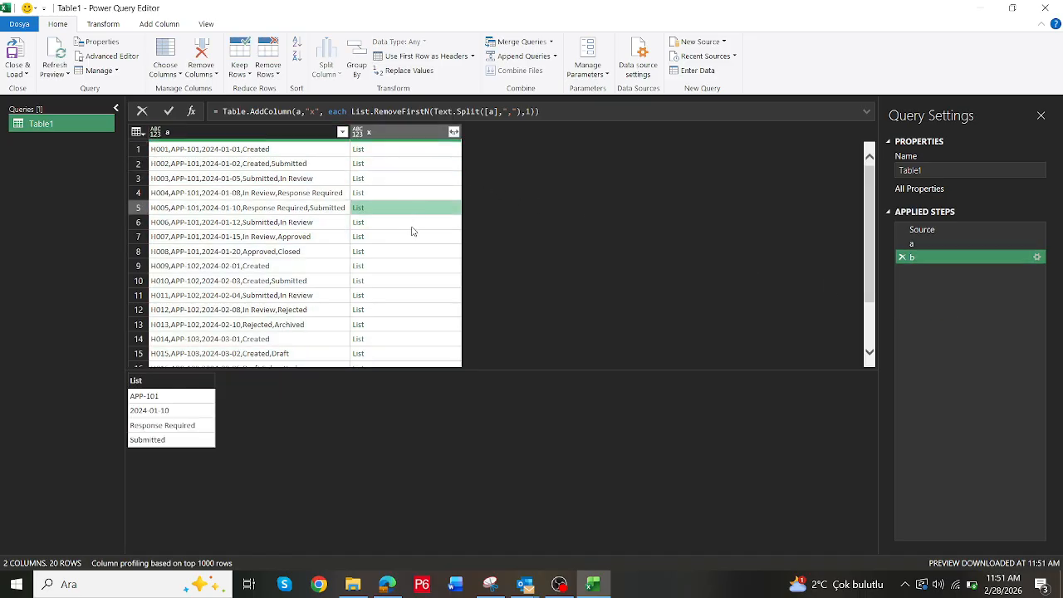
click(412, 226)
click(403, 151)
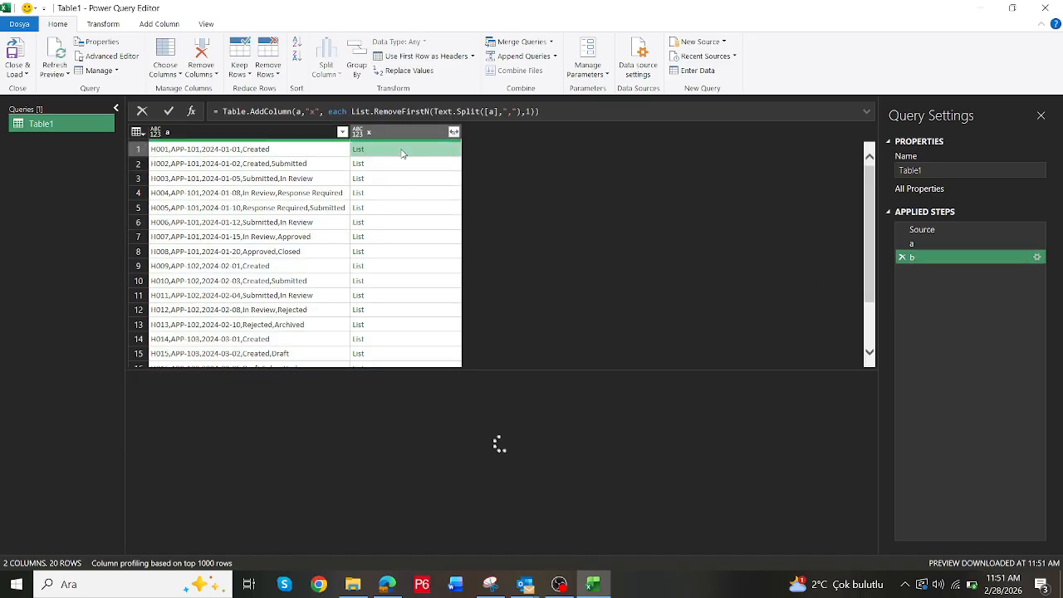
Append [x] to step b's formula so it returns only column x as a list of lists
click(565, 111)
text([)
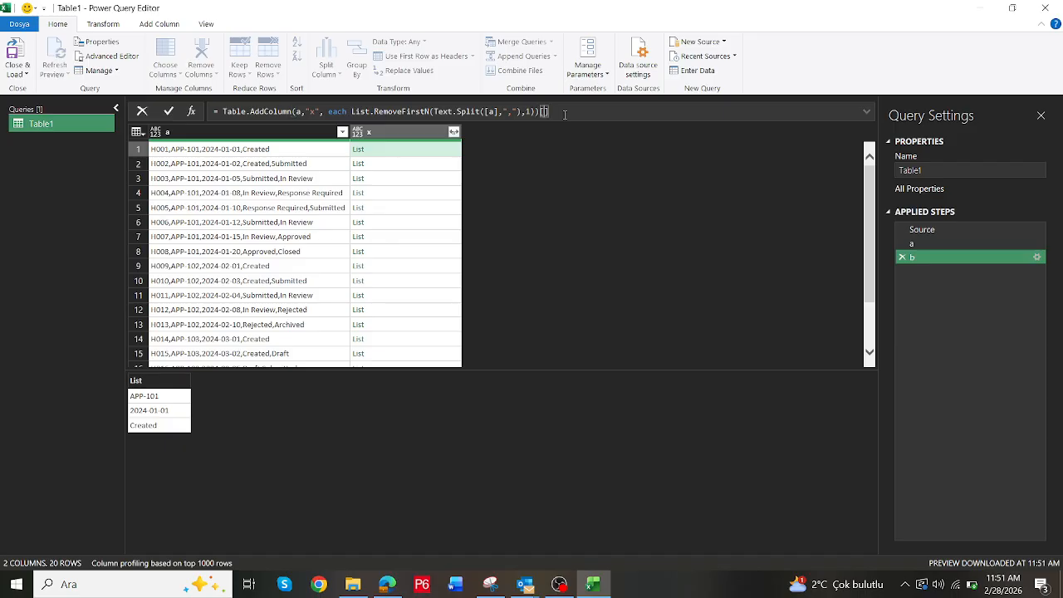
text(x)
drag(568, 113, 539, 113)
key(Return)
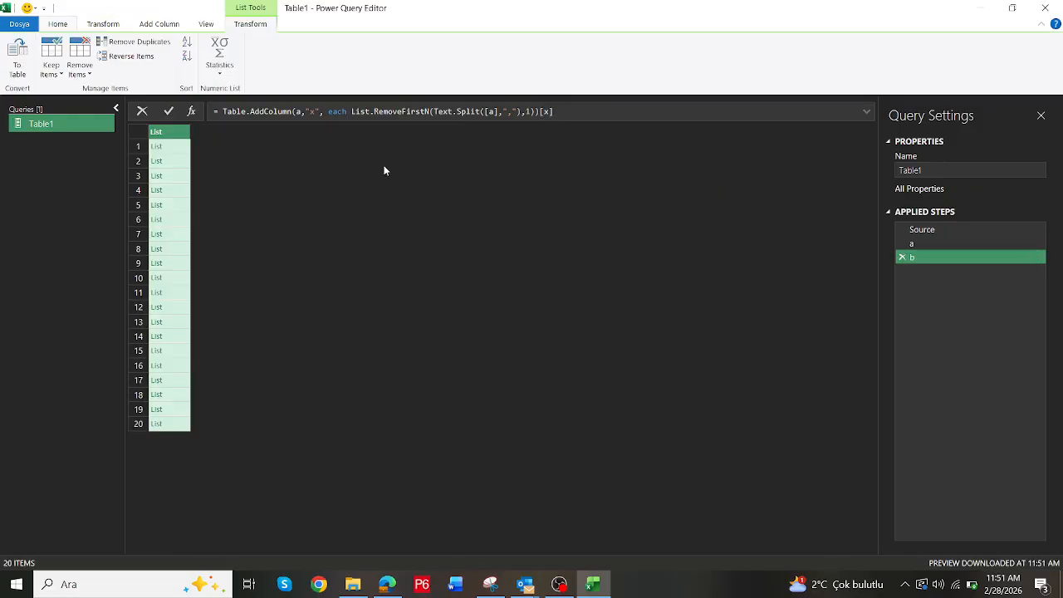
Examine the contents of the nested lists in items 2 through 8 of step b
click(177, 162)
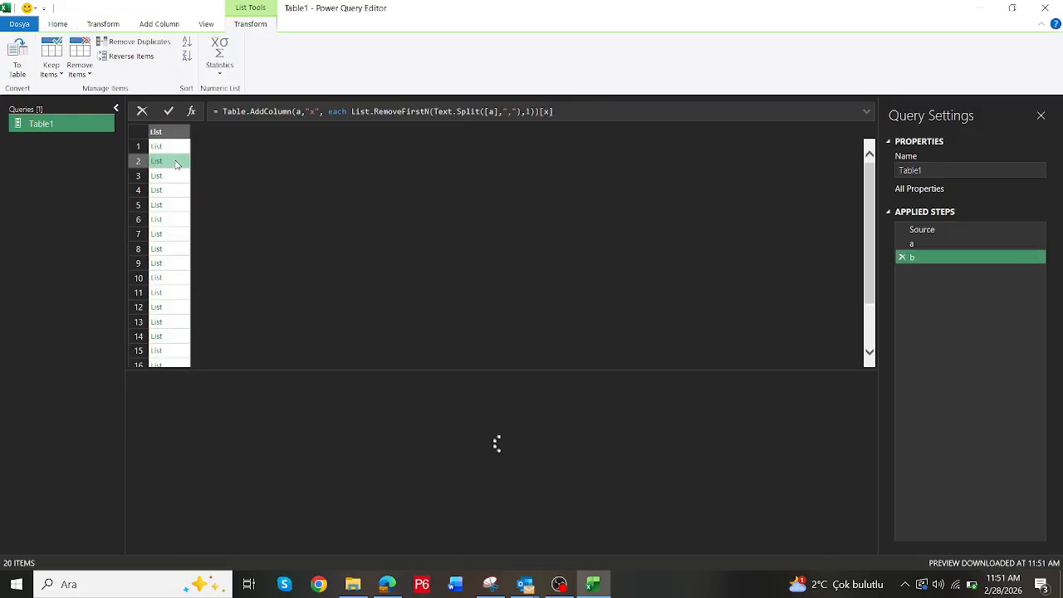
click(174, 176)
click(174, 191)
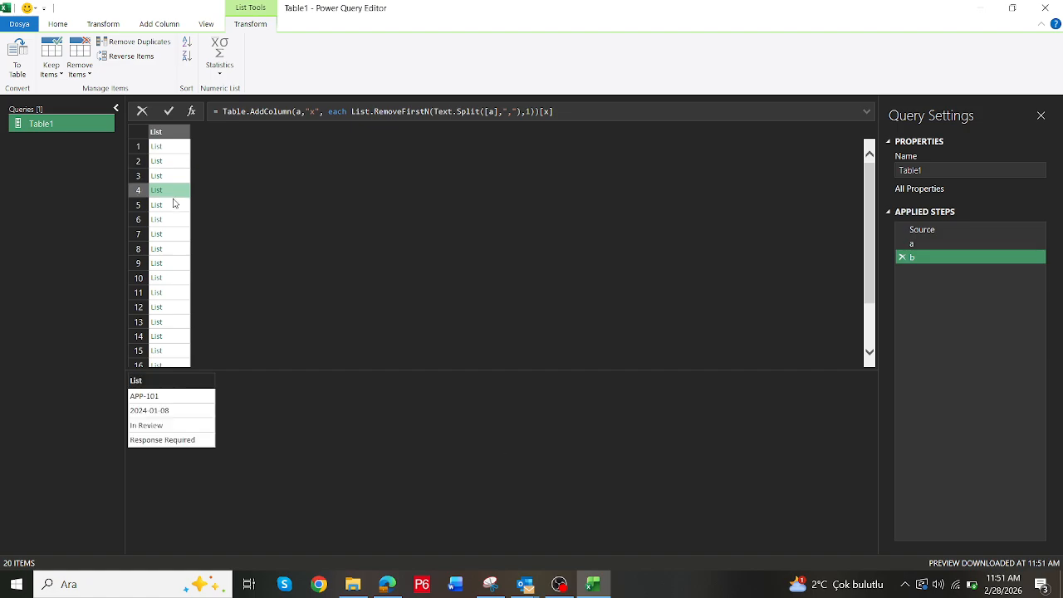
click(175, 205)
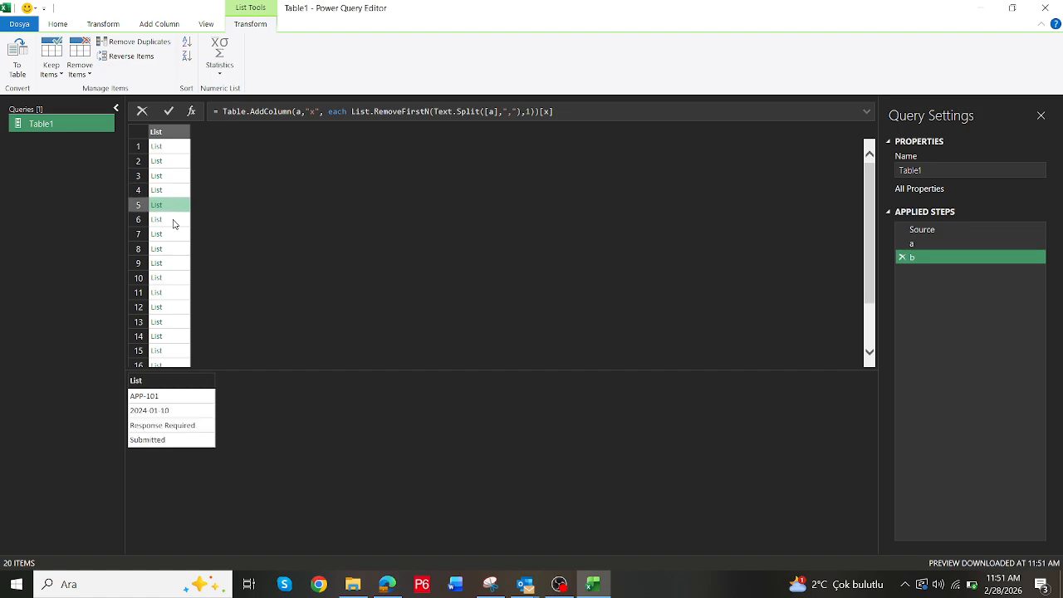
click(174, 221)
click(172, 234)
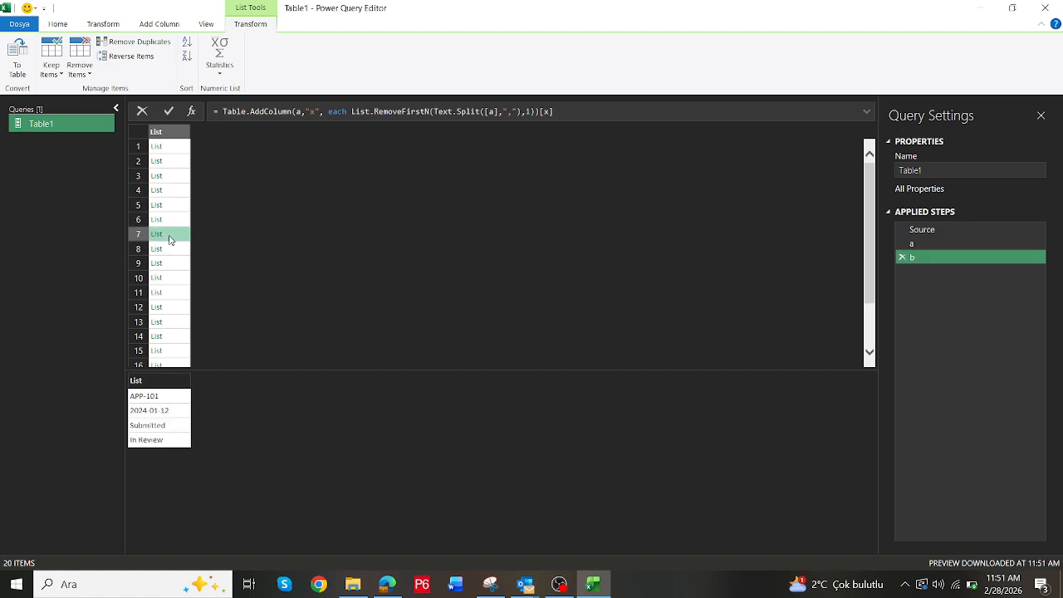
click(171, 249)
Add a step after b that turns the list of lists into a table with Table.FromColumns(b)
click(190, 111)
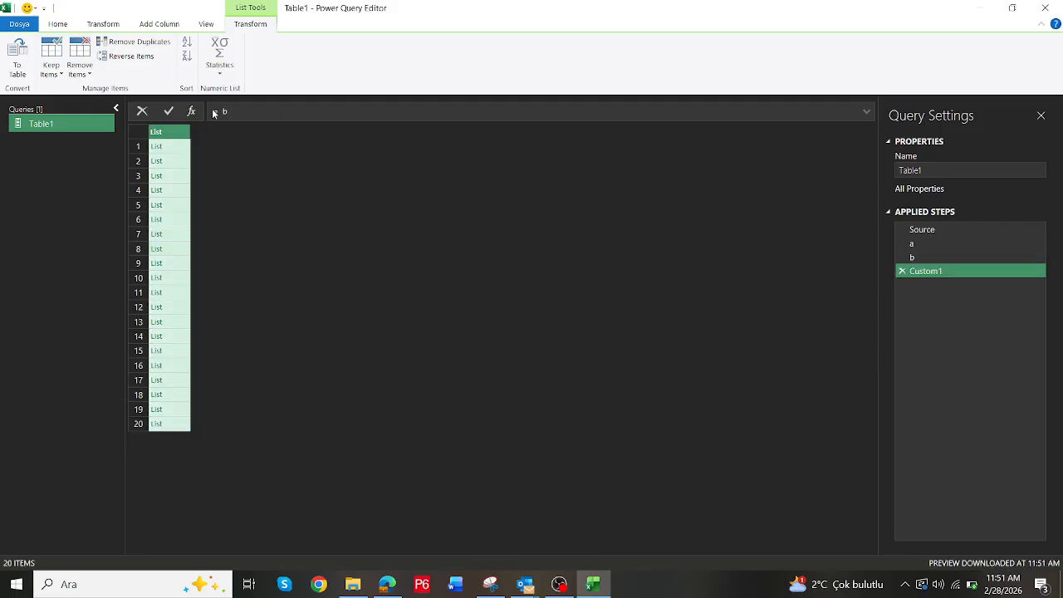
click(220, 111)
text(tabler)
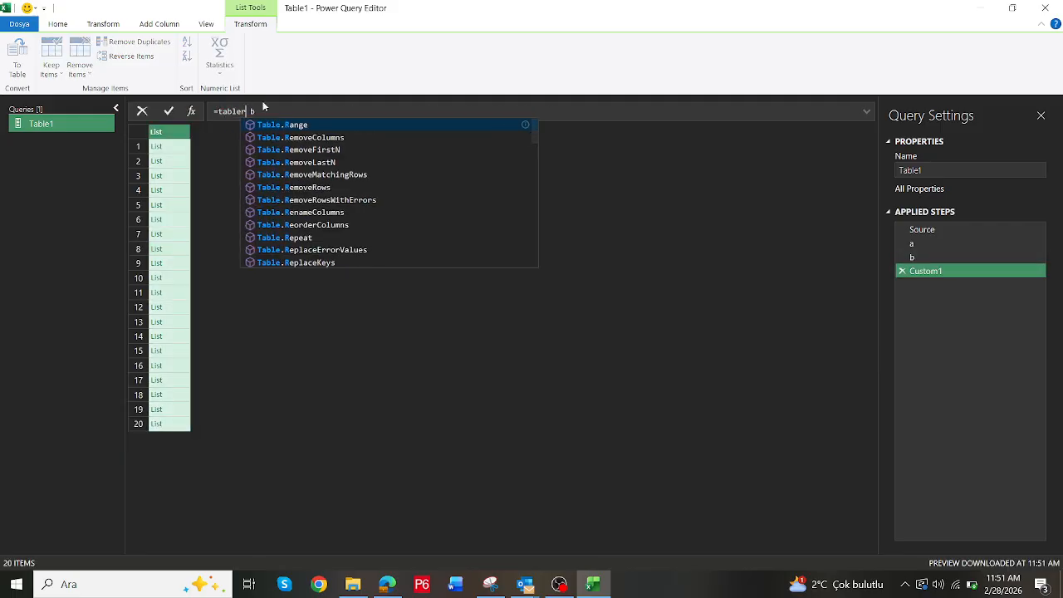
key(BackSpace)
text(fromcolum)
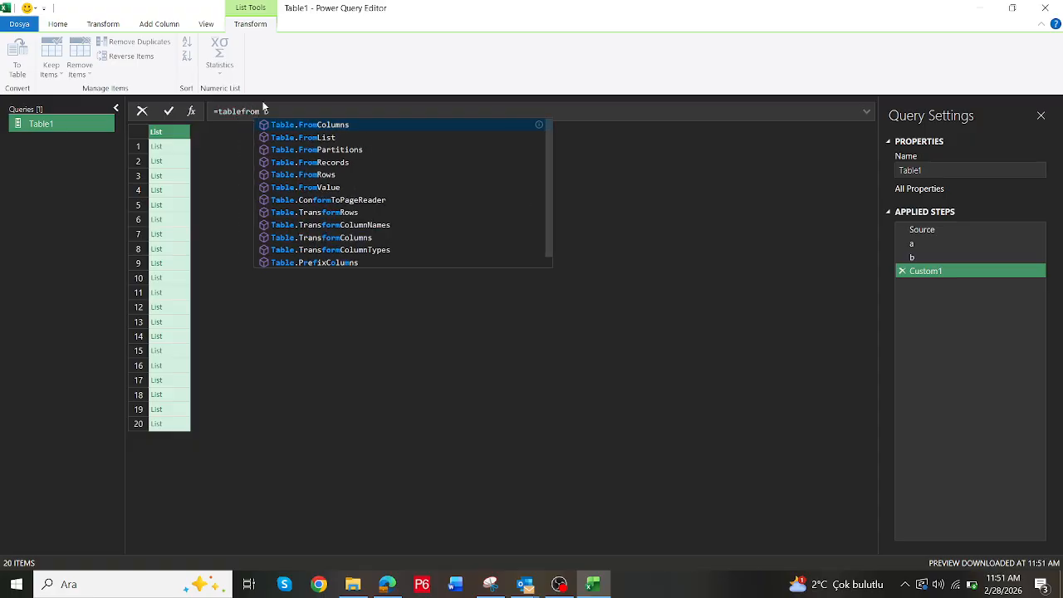
click(379, 125)
text(()
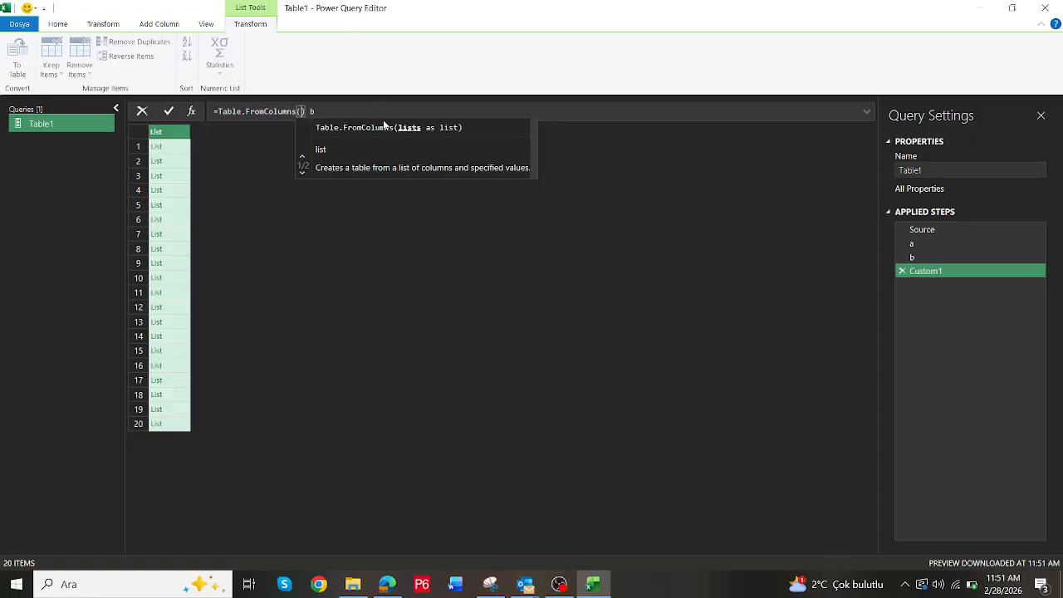
key(Delete)
text())
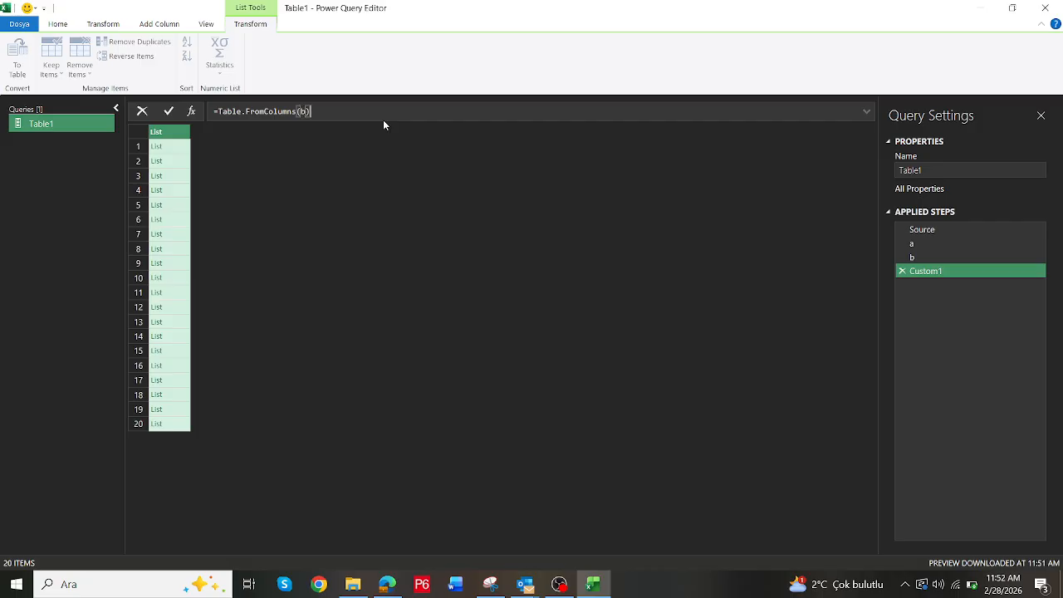
key(Return)
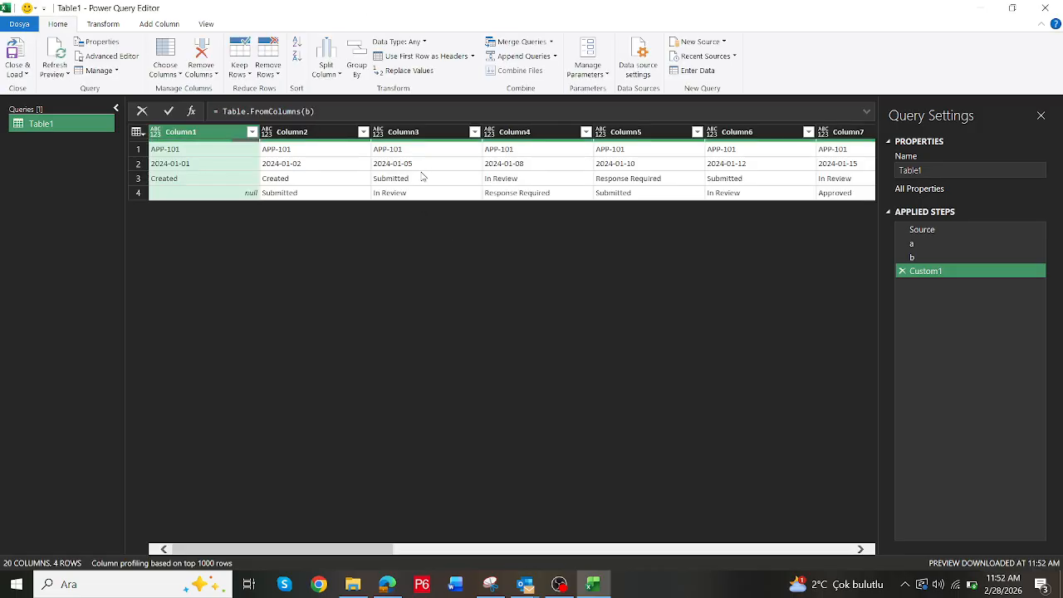
Wrap the Table.FromColumns(b) formula in Table.Transpose so each nested list becomes a row
click(220, 110)
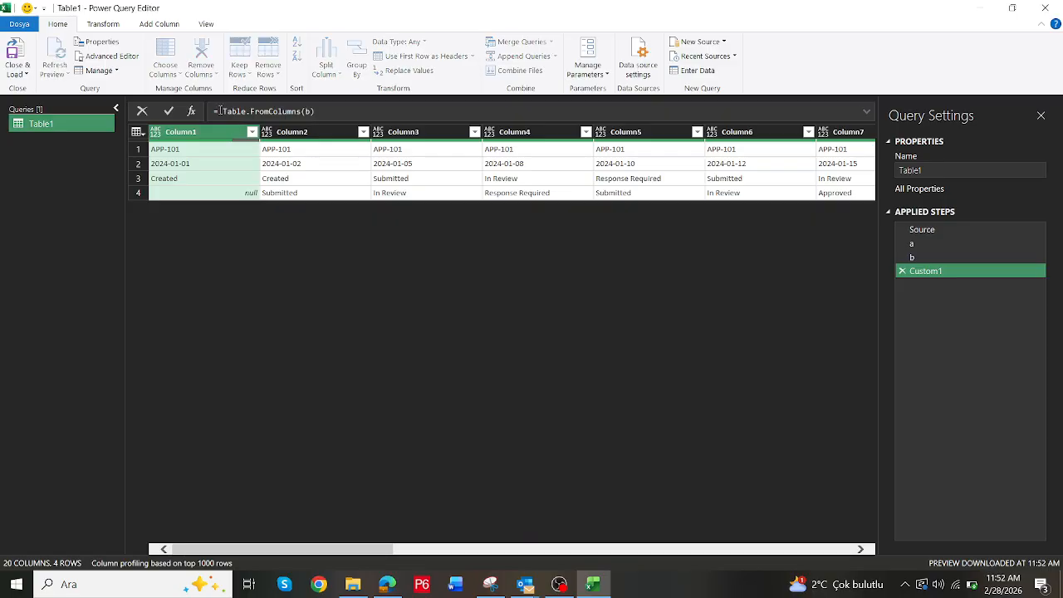
text(table)
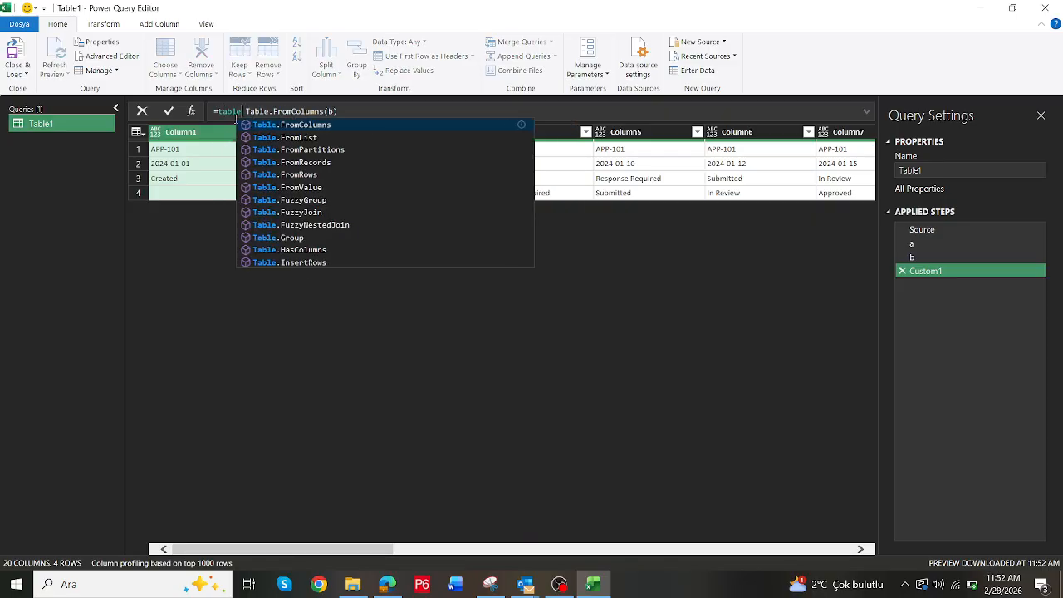
text(tra)
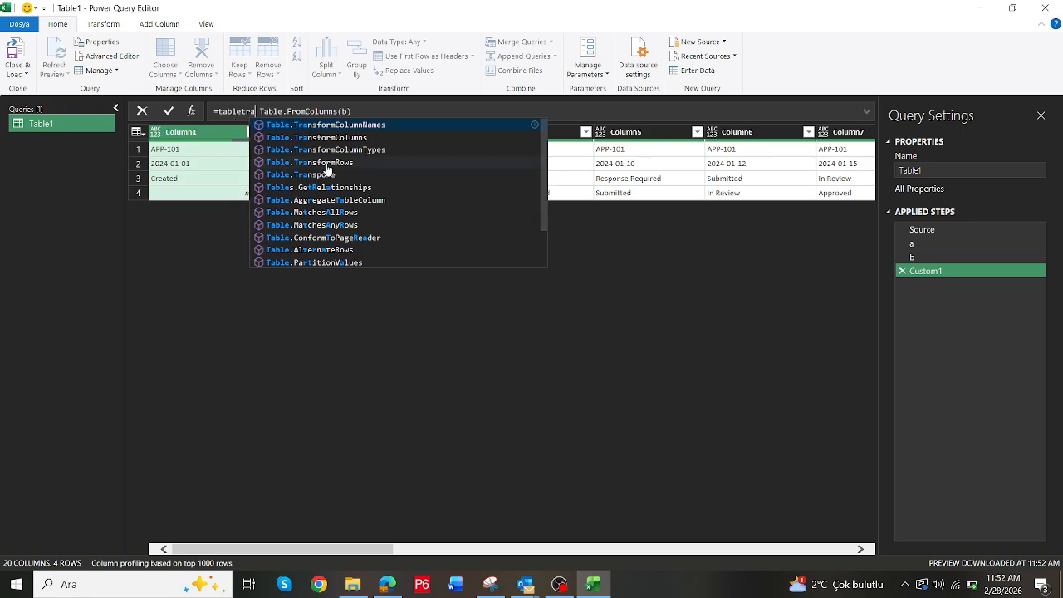
click(327, 174)
text(()
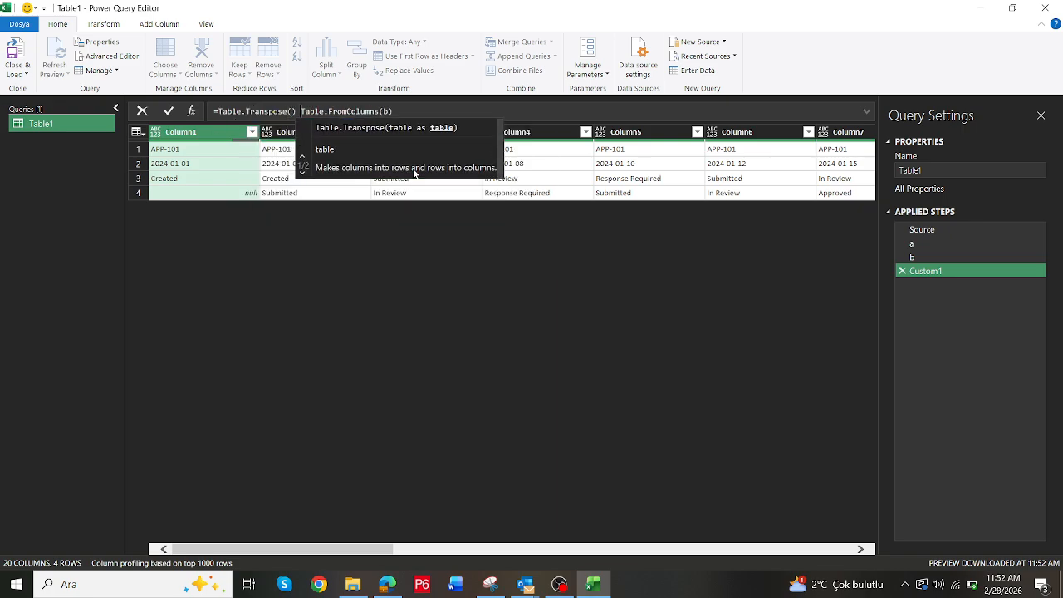
click(425, 113)
text())
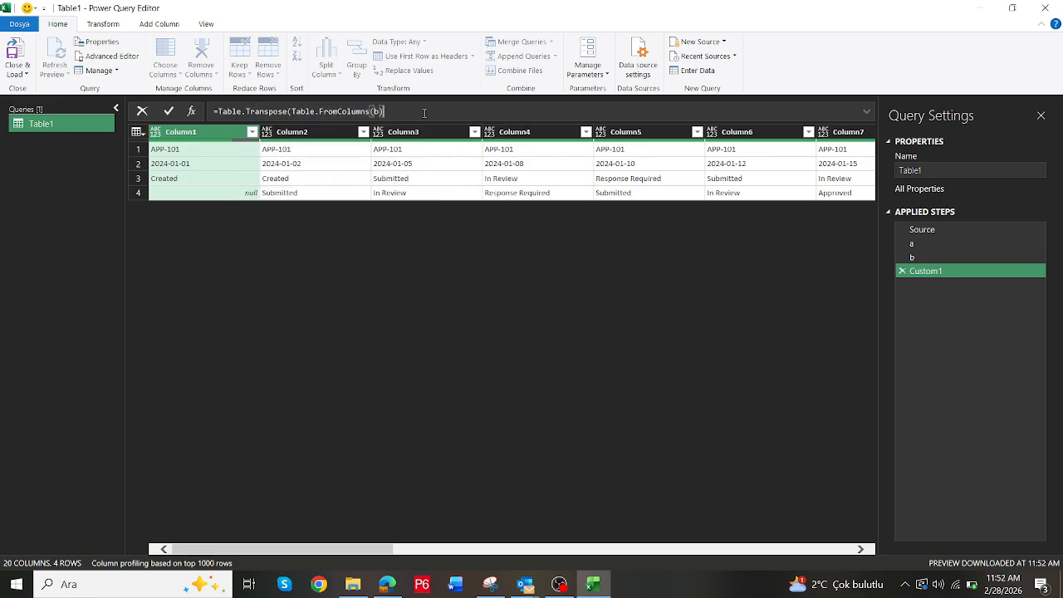
key(Return)
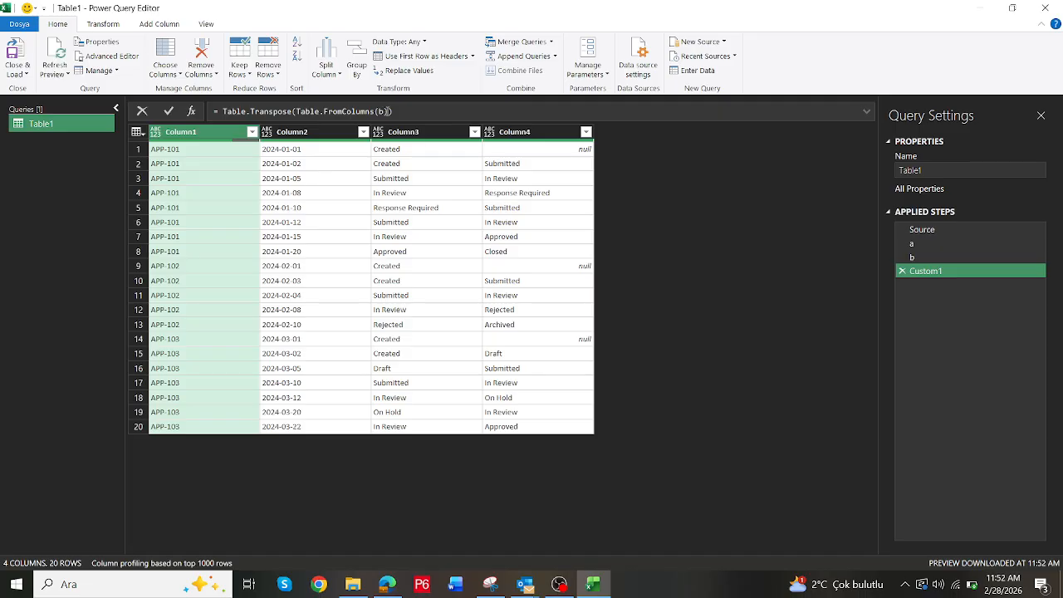
Try to name the columns by adding {"Parent Id","Date","Status1","Status2"} as the second argument of Table.FromColumns, checking the challenge workbook's headers
click(387, 111)
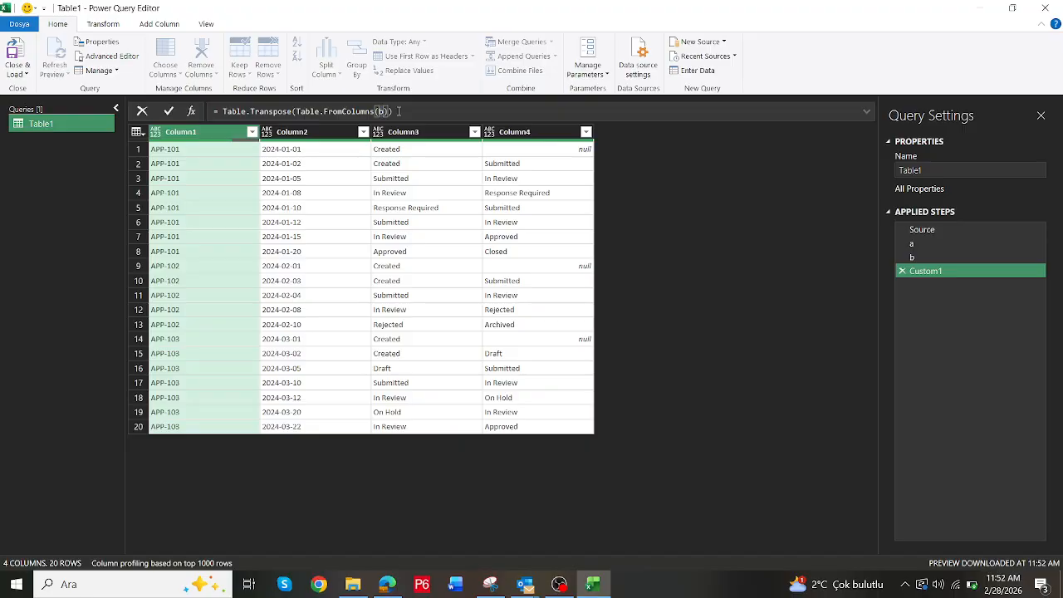
key(alt+Tab)
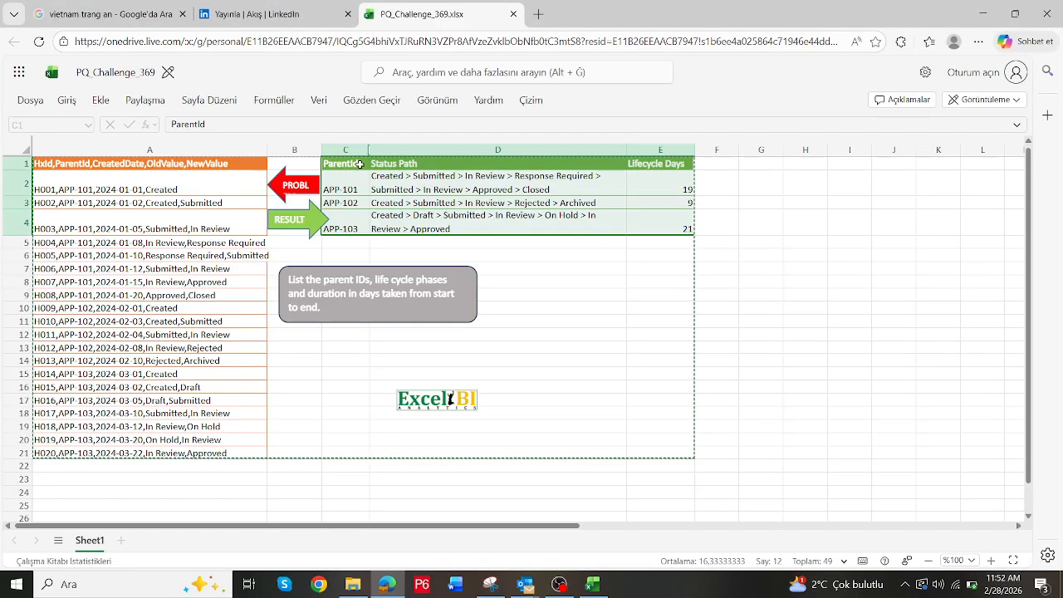
key(alt+Tab)
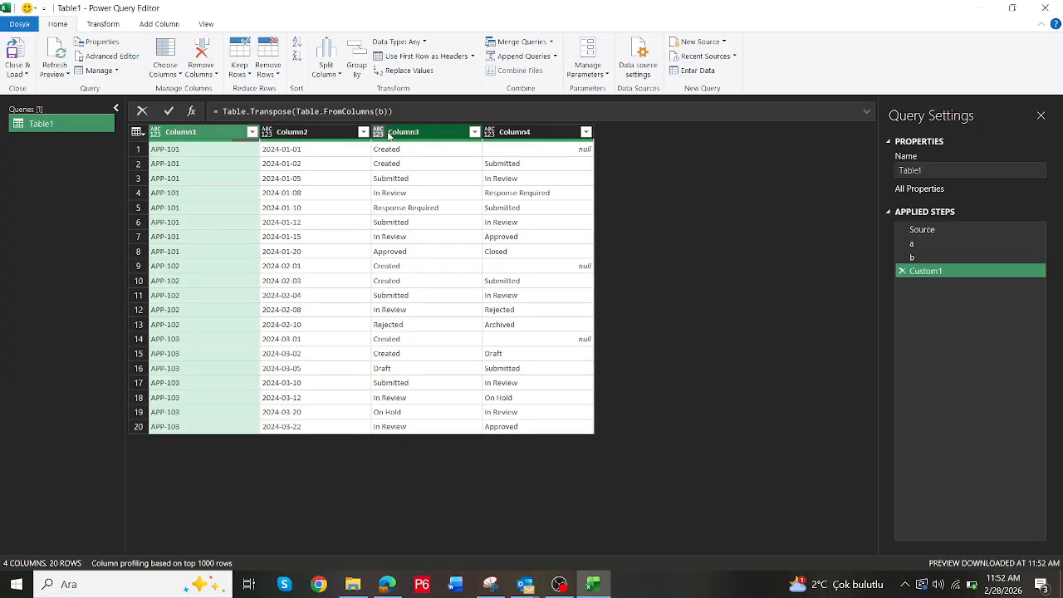
click(387, 111)
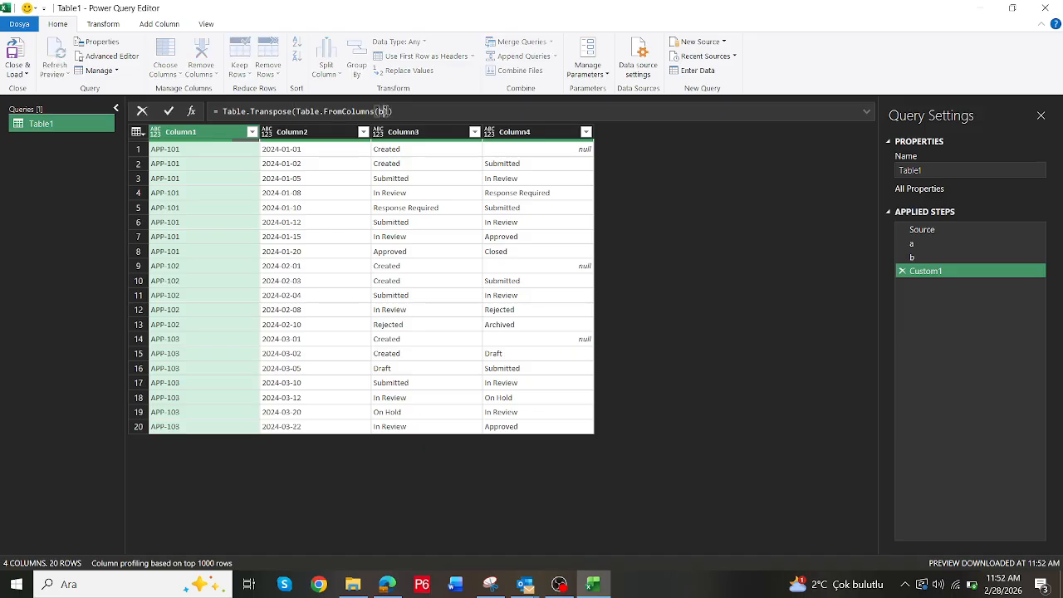
text(,{")
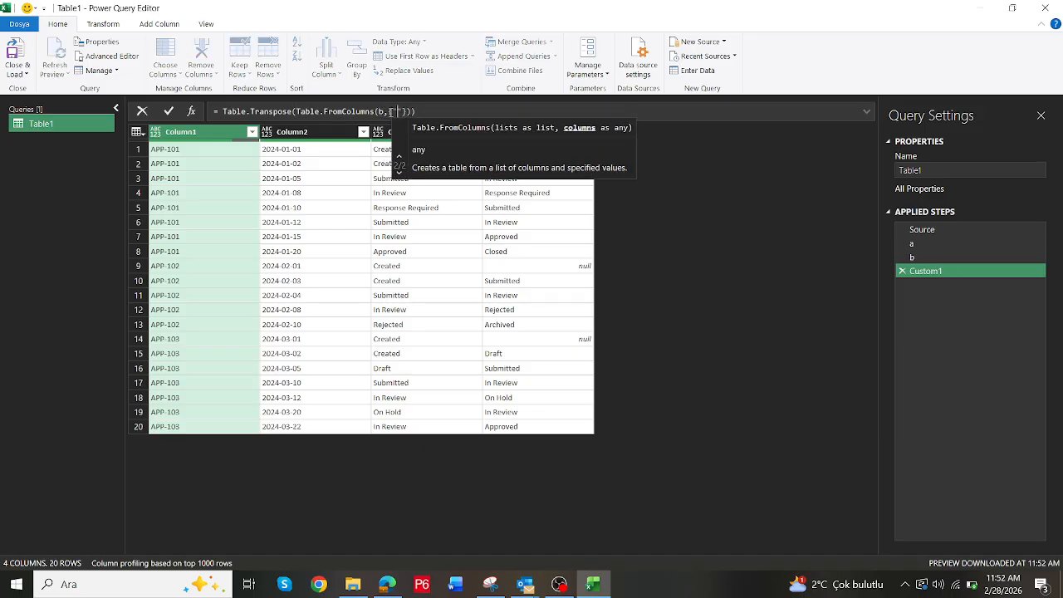
text(Paretn)
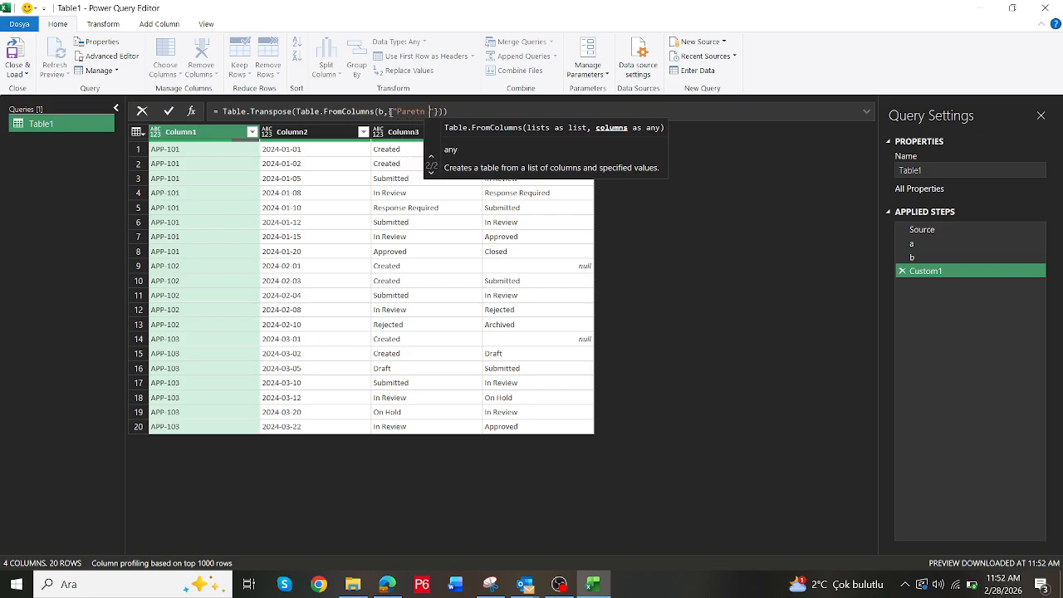
key(BackSpace)
key(BackSpace)
key(BackSpace)
text(nt Id")
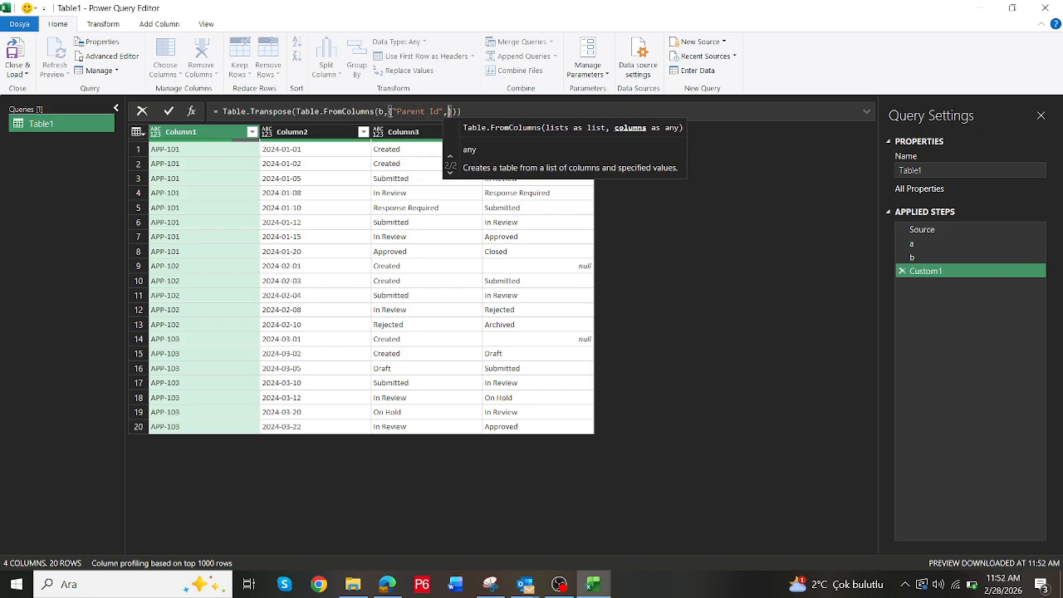
text(,")
text(Date",")
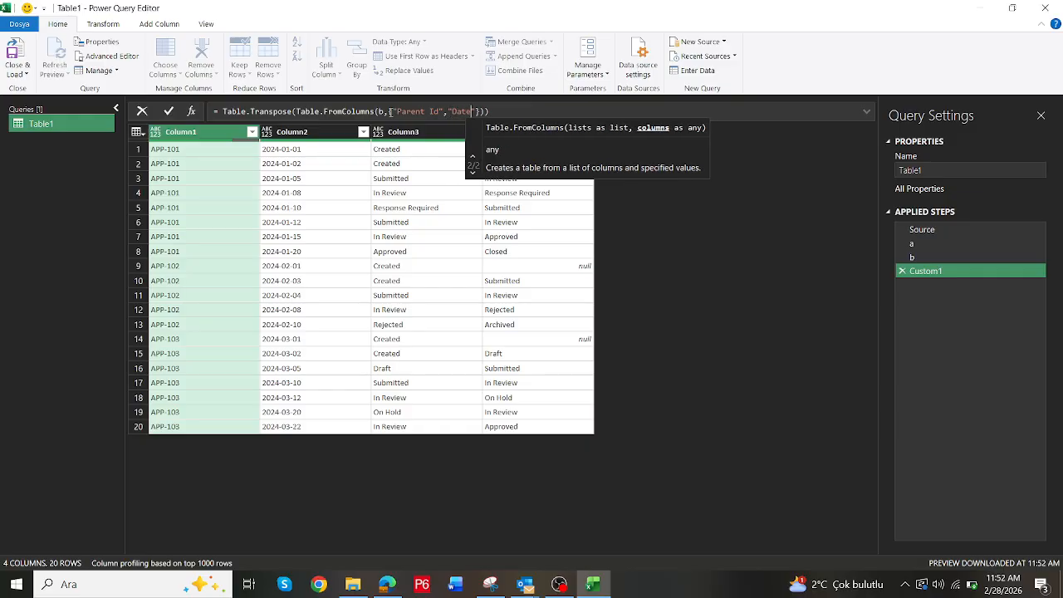
text(St)
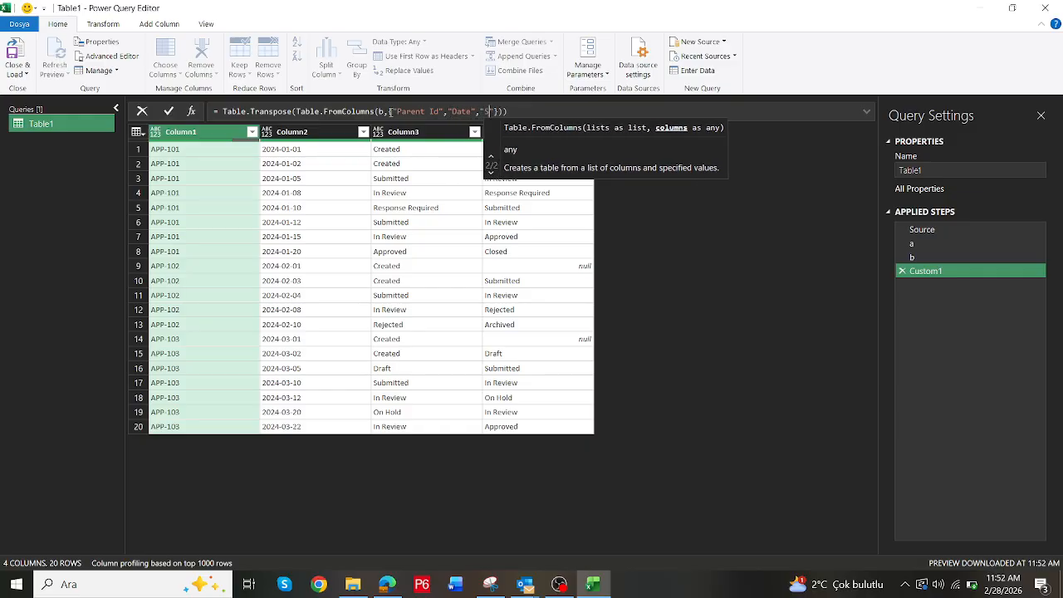
text(atus1",)
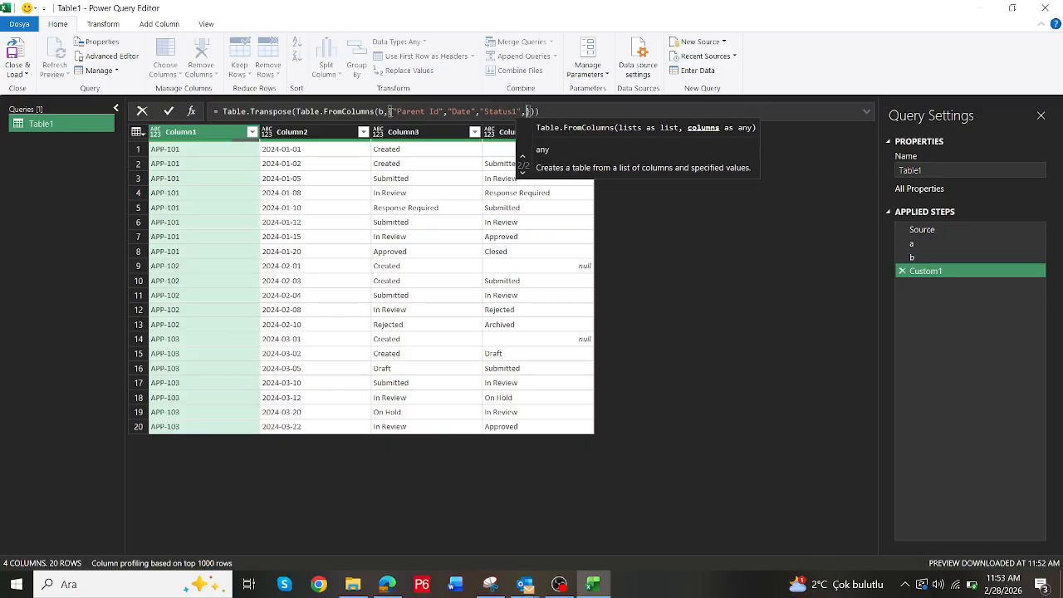
text("Status)
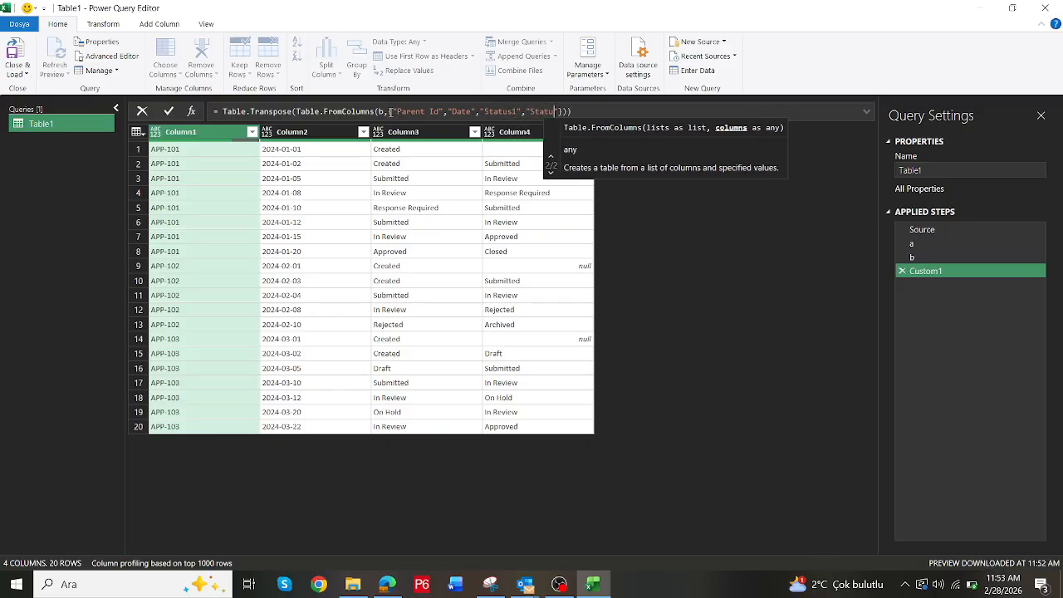
text(2)
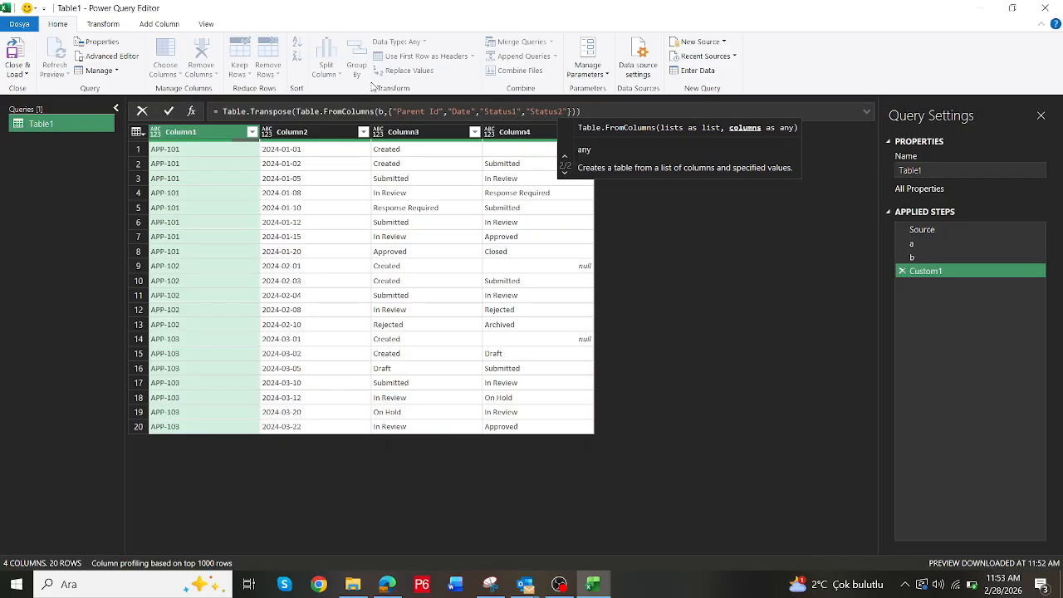
key(End)
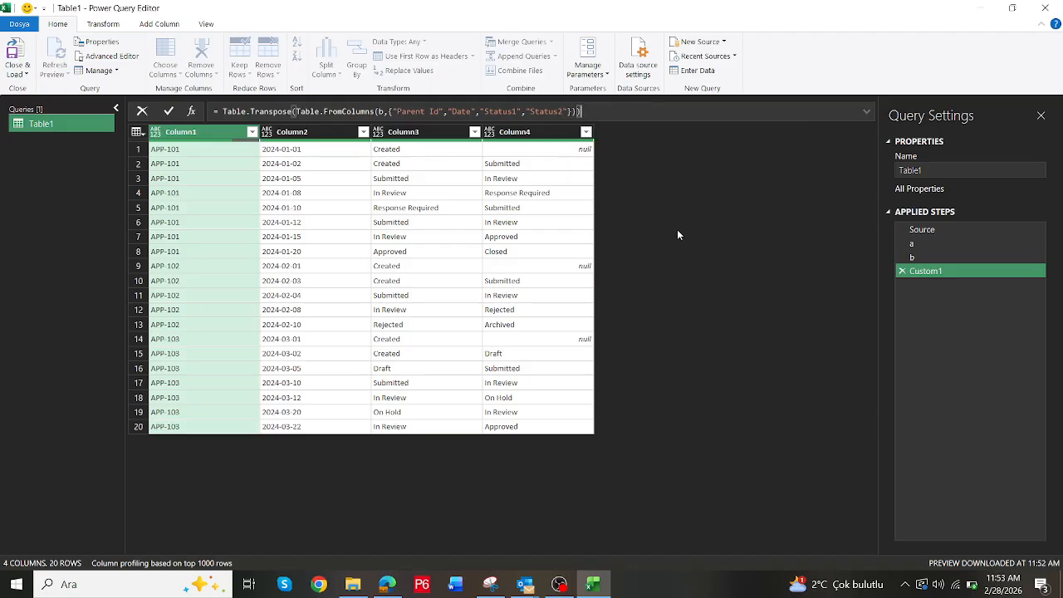
key(Return)
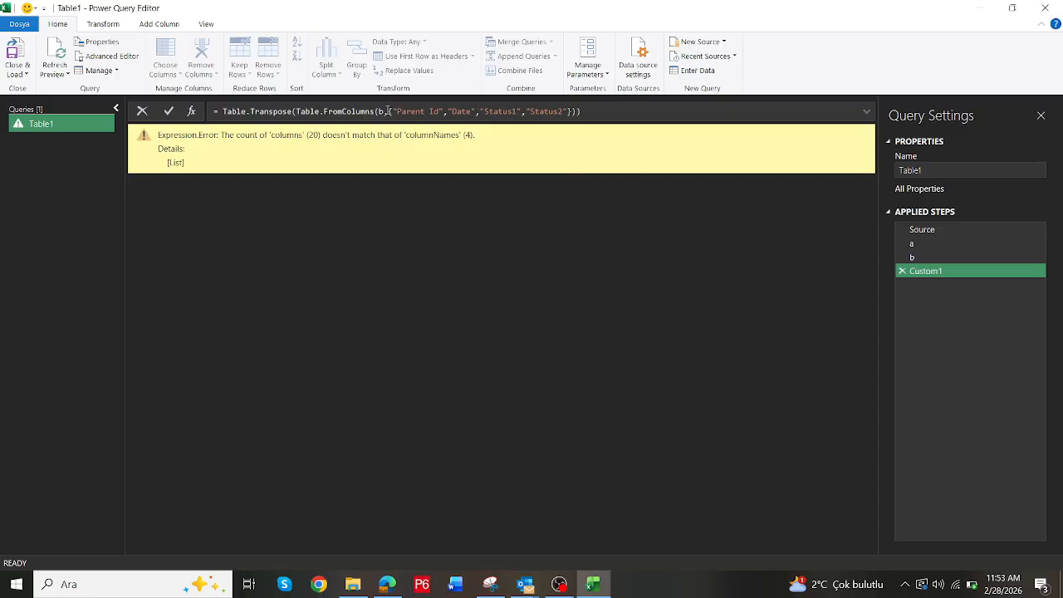
Remove the column name list and its comma from the Table.FromColumns call
drag(388, 111, 571, 110)
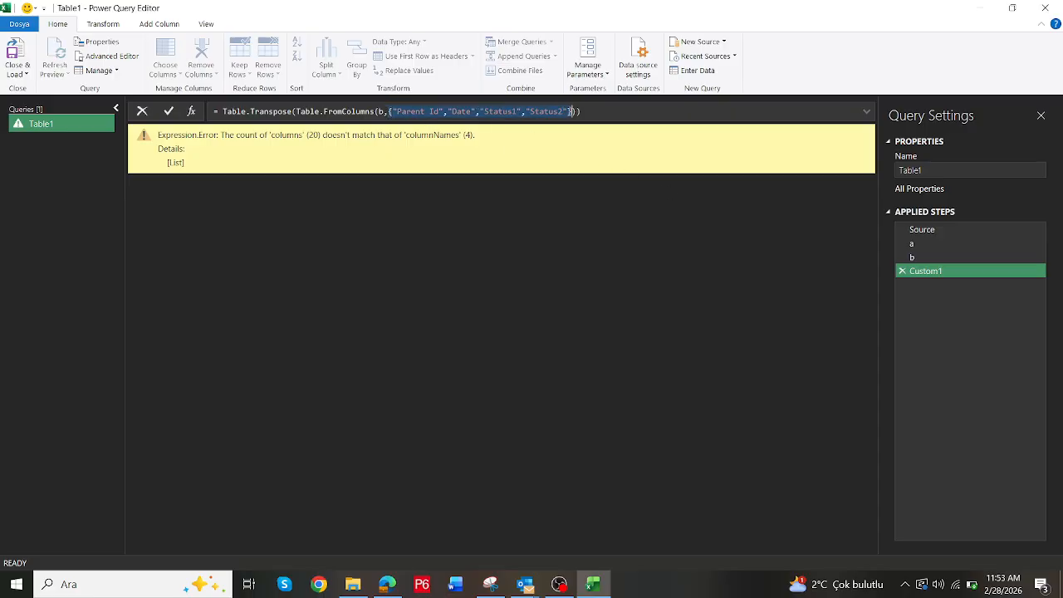
key(Delete)
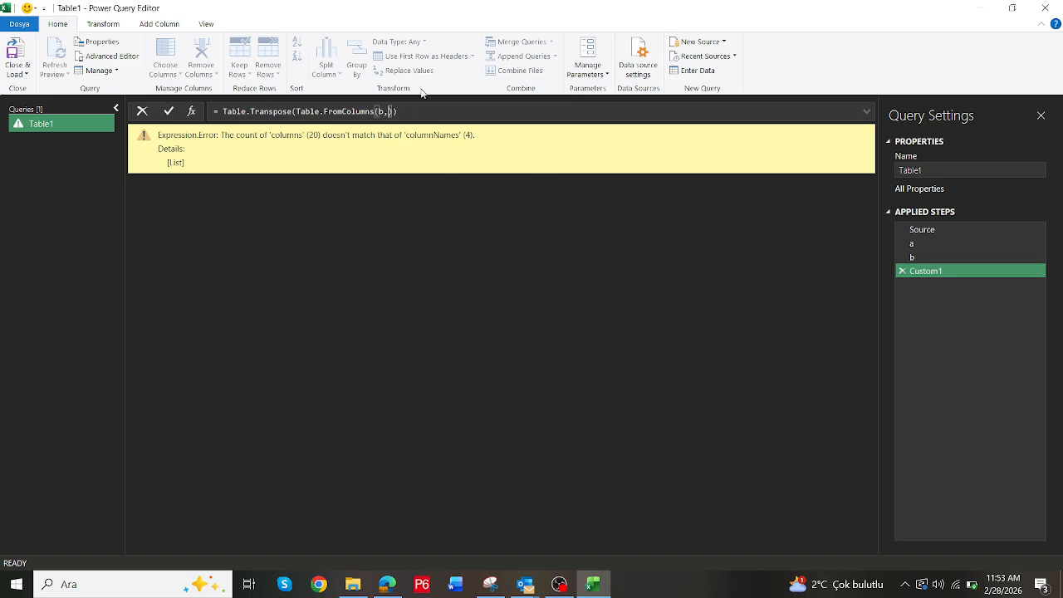
key(BackSpace)
key(Return)
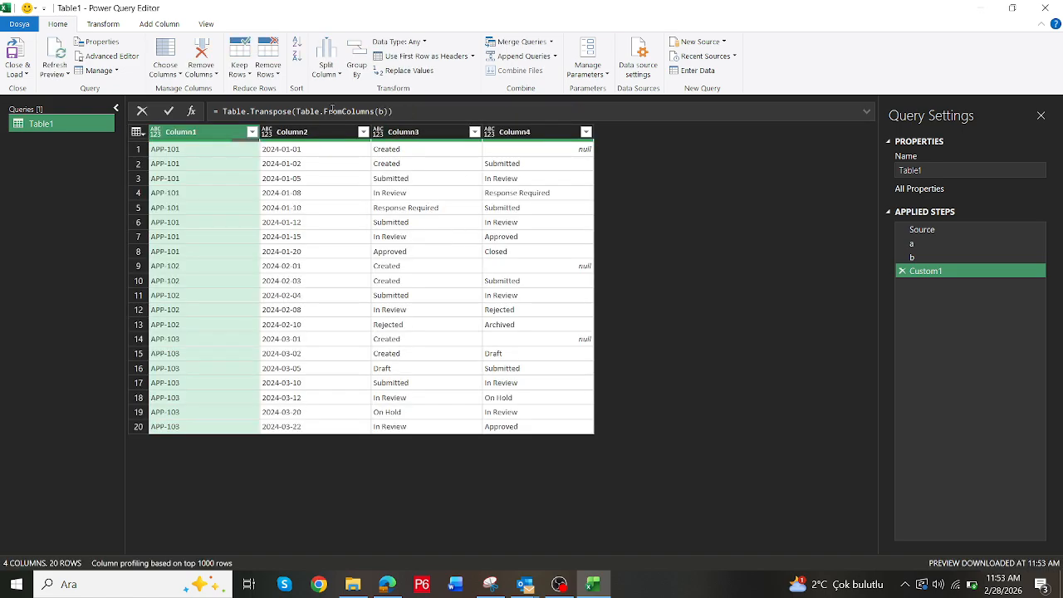
Add {"Parent Id","Date","Status1","Status2"} as the second argument of Table.Transpose to name the four columns
click(290, 112)
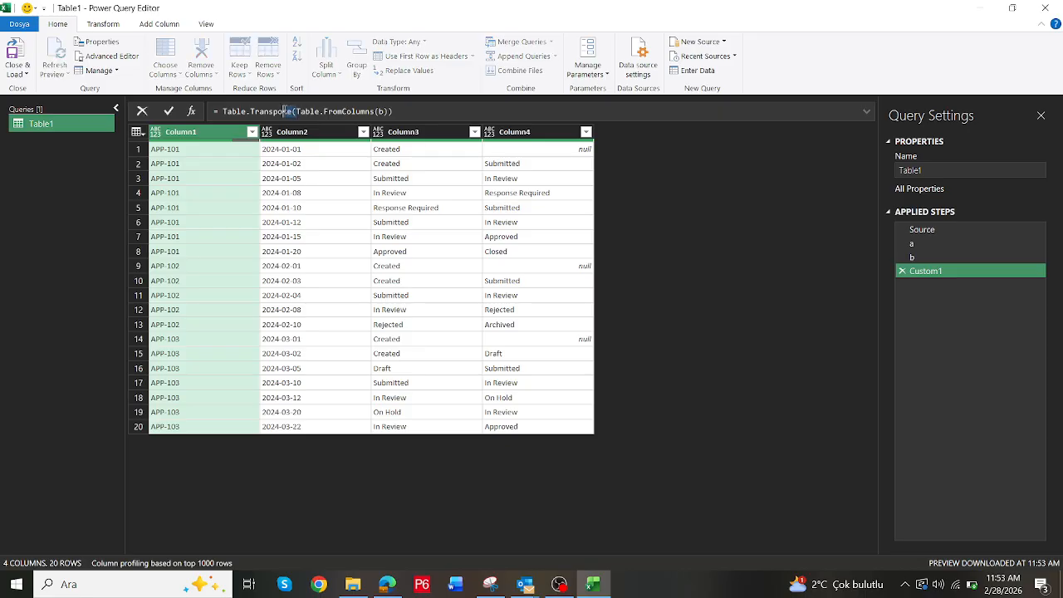
click(297, 111)
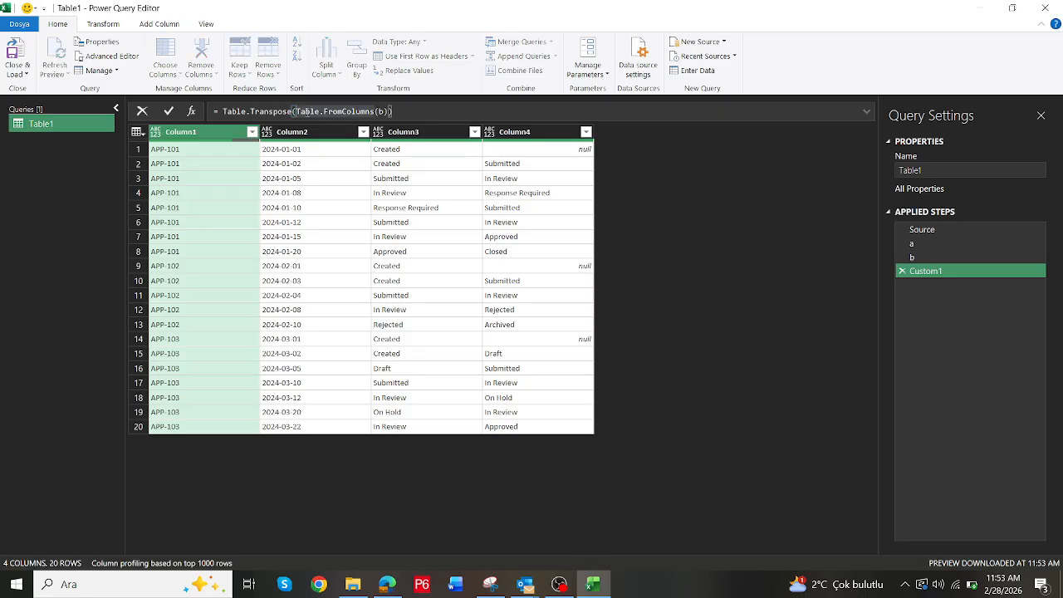
click(392, 111)
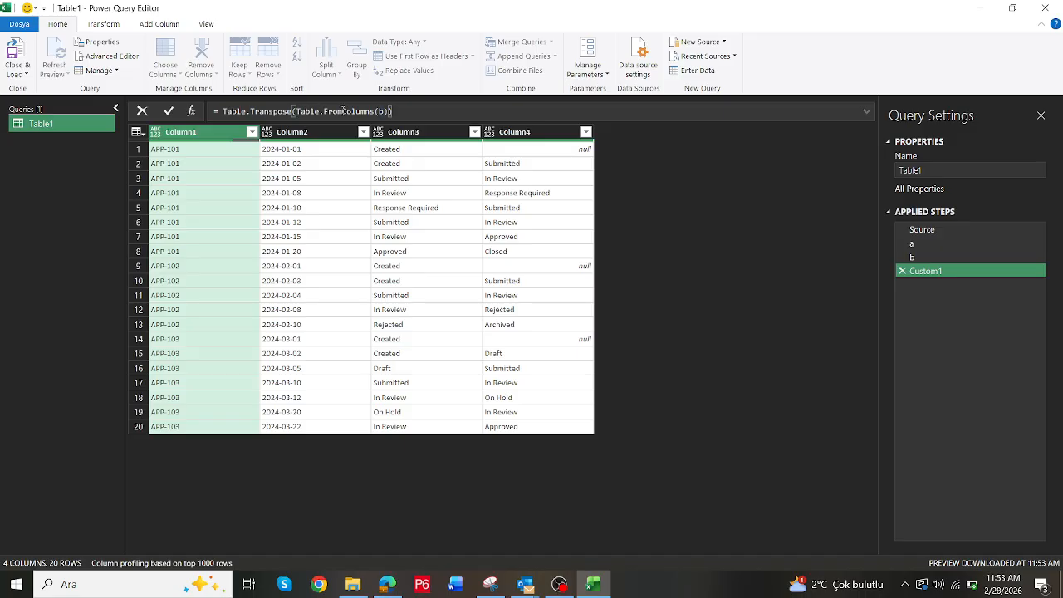
text(,)
text({"Parent Id","Date","Status1","Status2"})
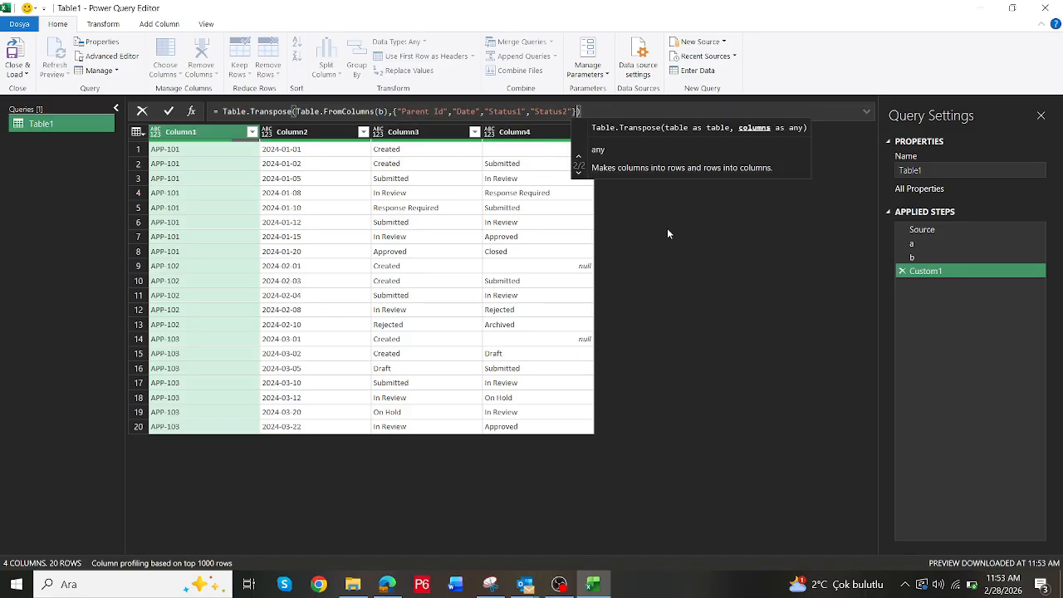
key(Return)
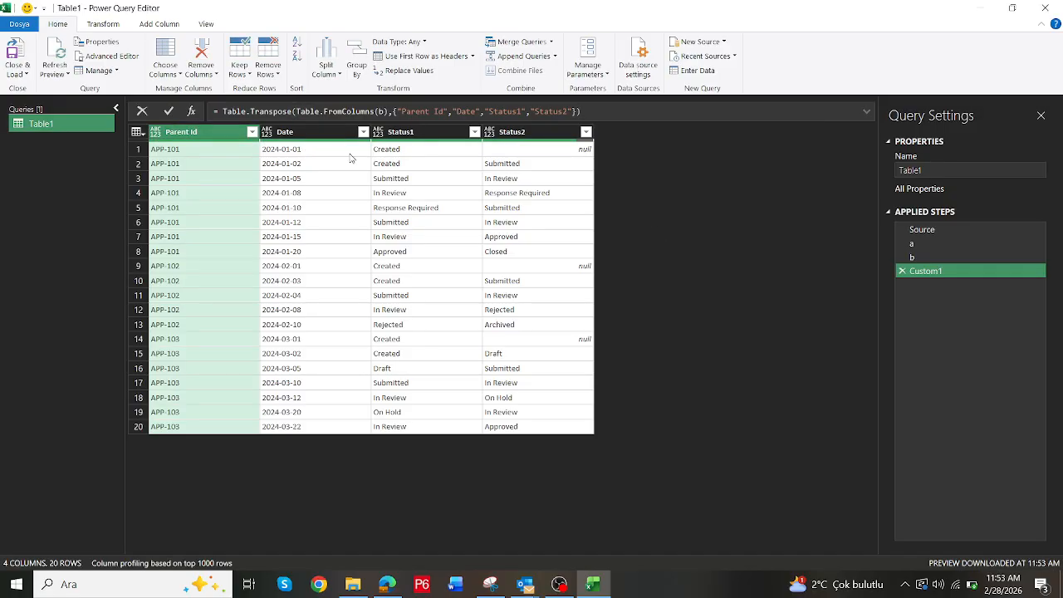
Rename the transposed-table step from Custom1 to c
right_click(942, 277)
click(977, 293)
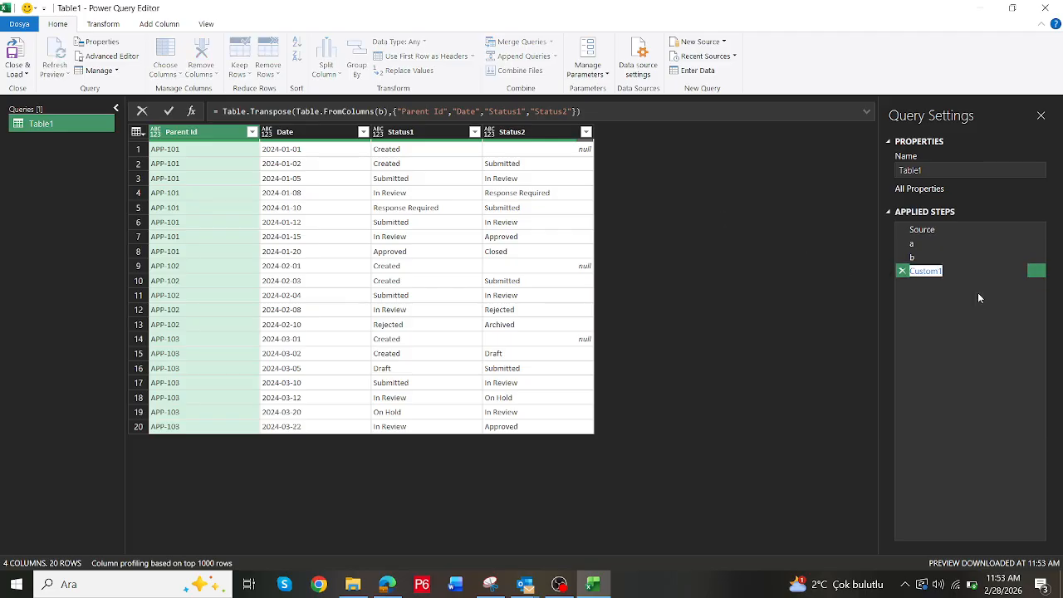
text(c)
key(Return)
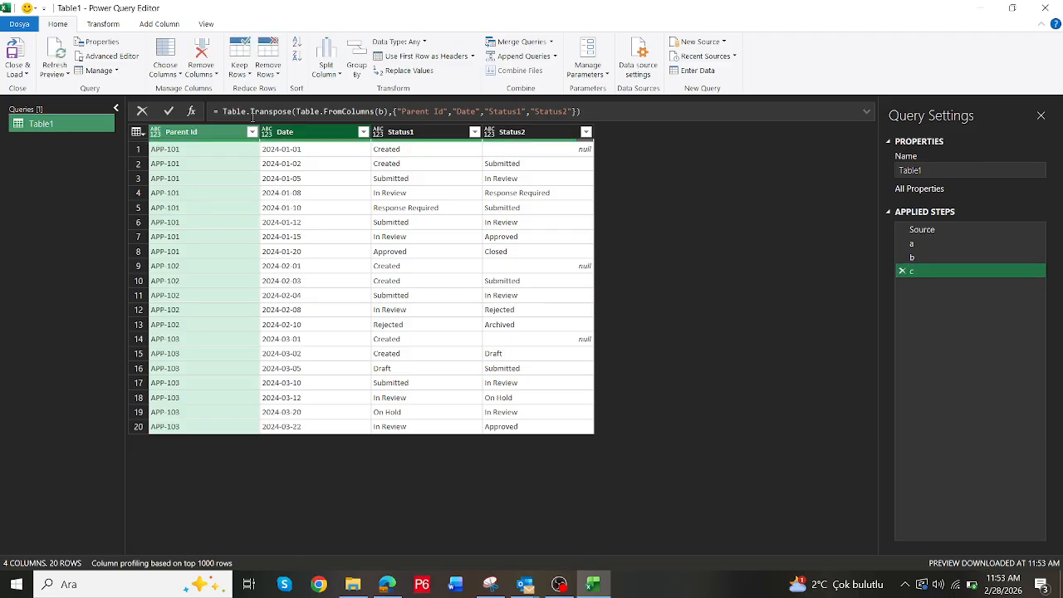
Add a custom step after c and begin its formula as Table.AddColumn(c,"q", for a new column named q
click(196, 110)
click(220, 111)
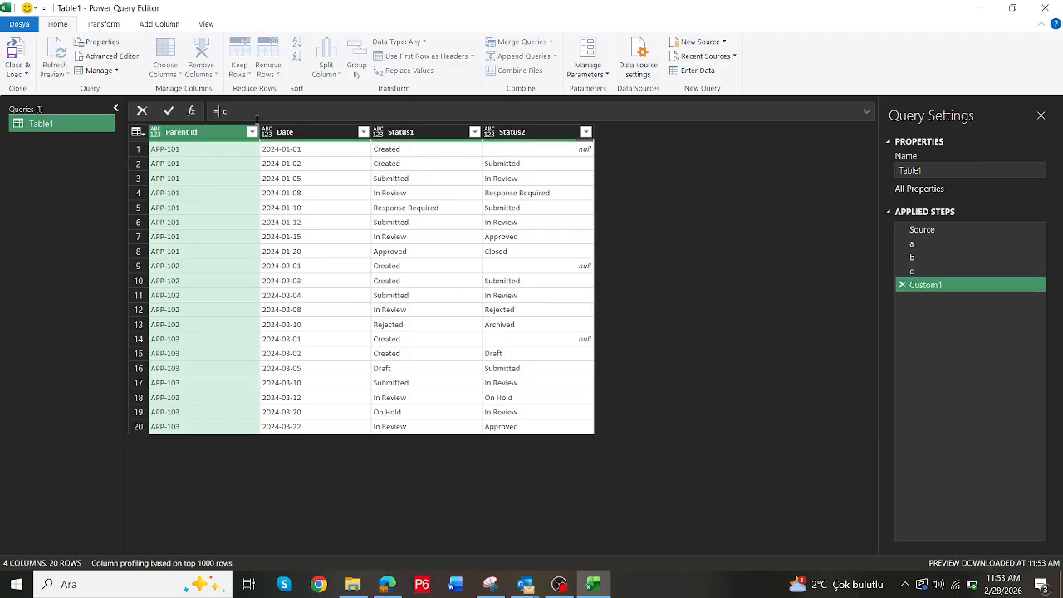
text(table)
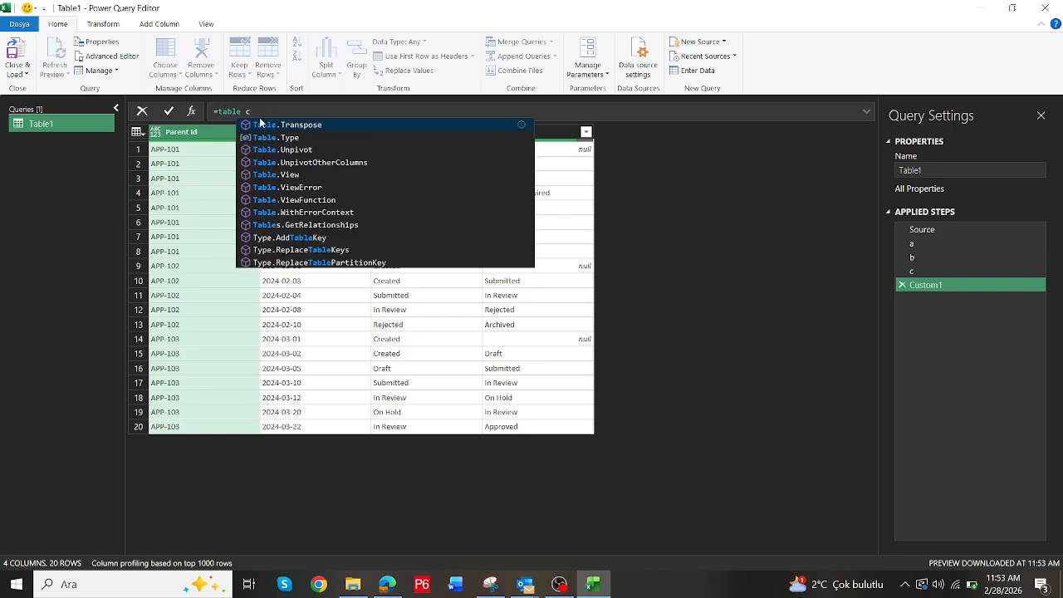
text(add)
key(Tab)
text(()
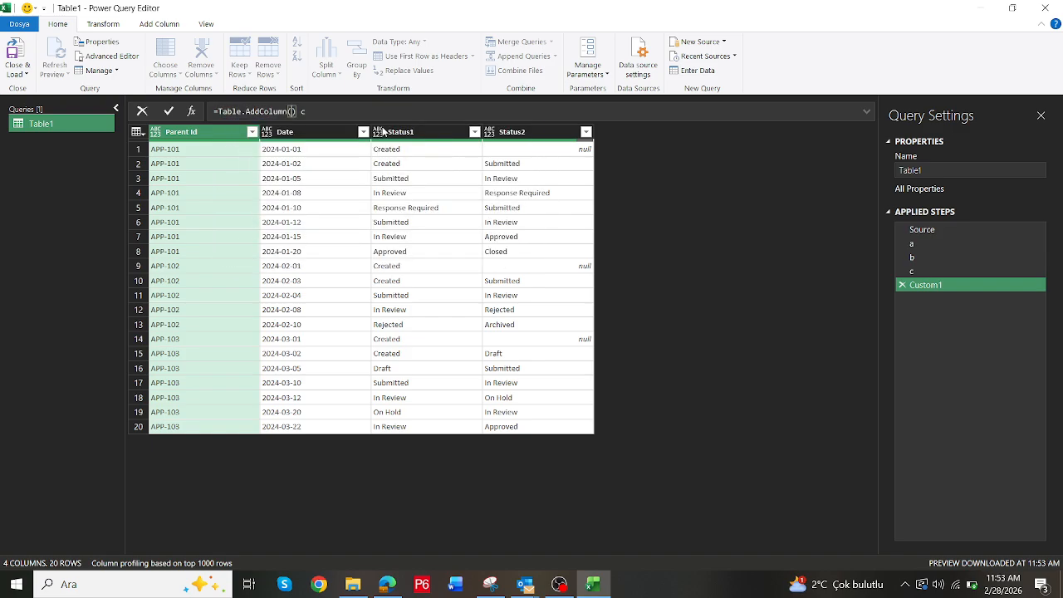
key(Delete)
key(Delete)
text(,)
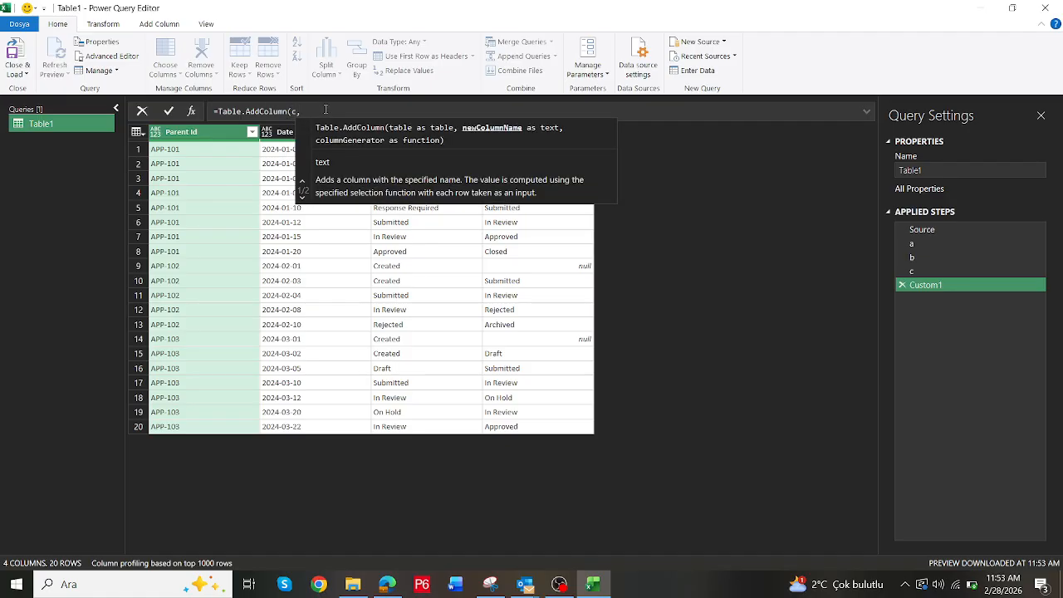
text("q)
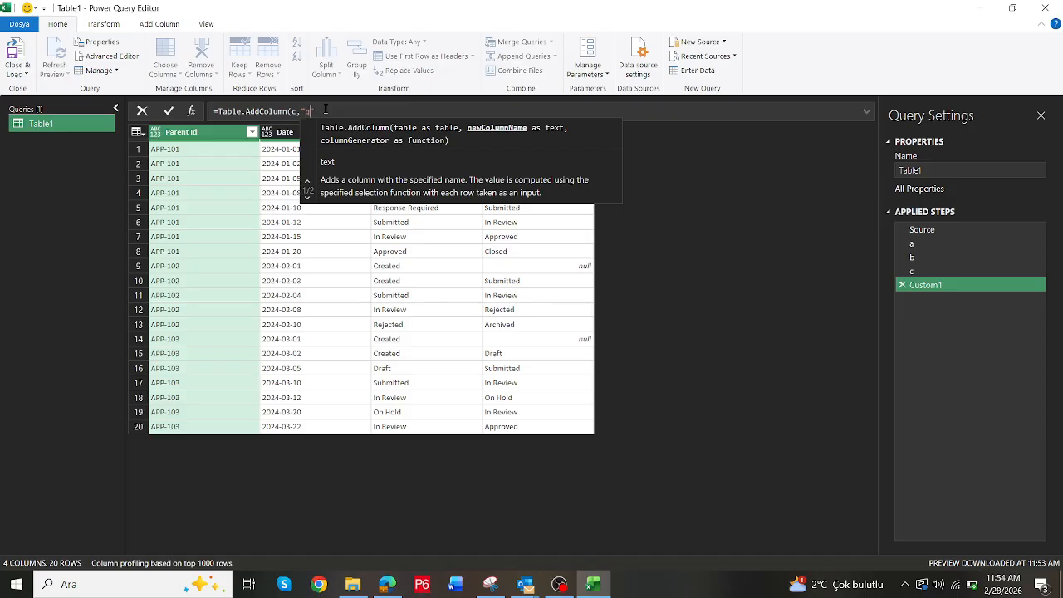
text(",)
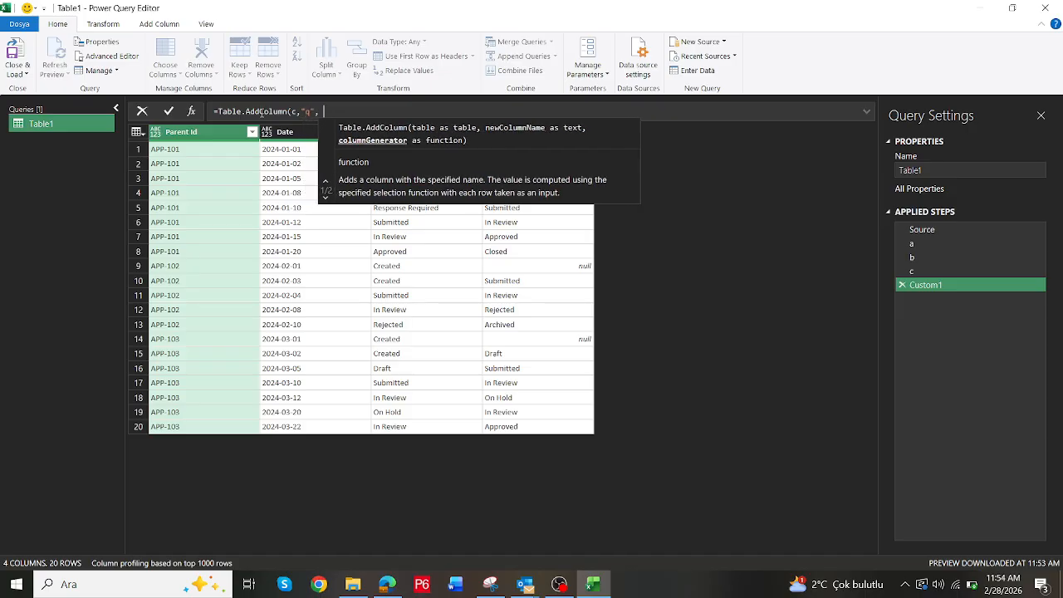
click(262, 112)
click(328, 110)
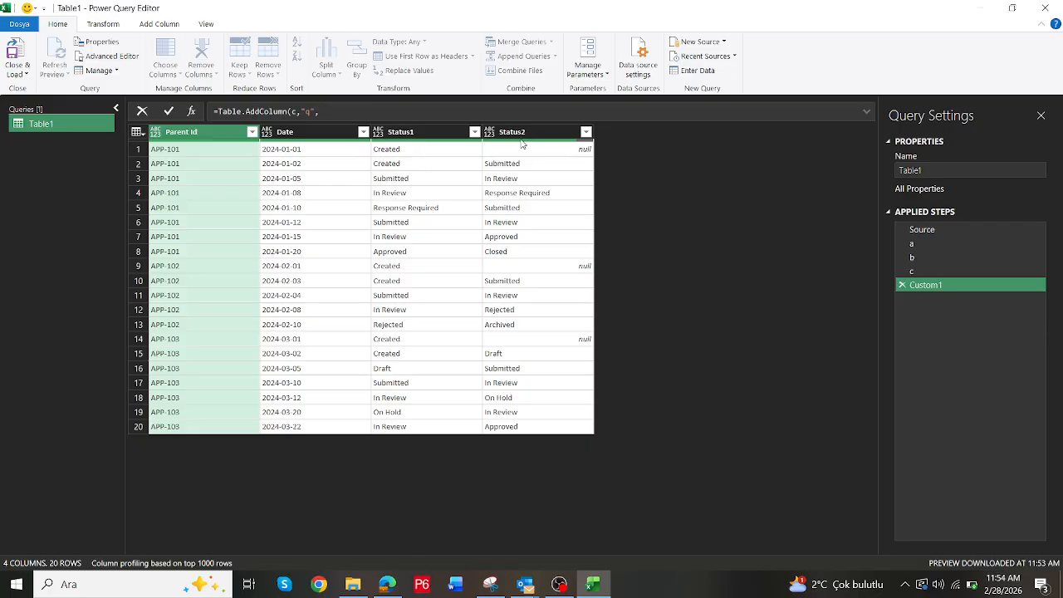
Complete the AddColumn formula with if [Status2] = null then [Status1] else [Status2] as the column generator, and apply it
text(if)
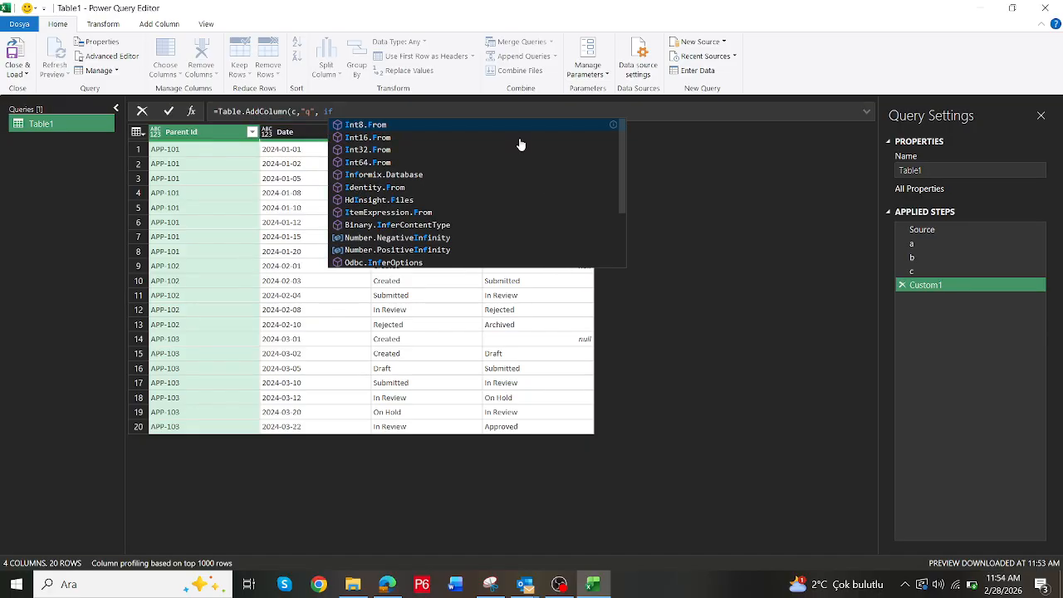
text( [S)
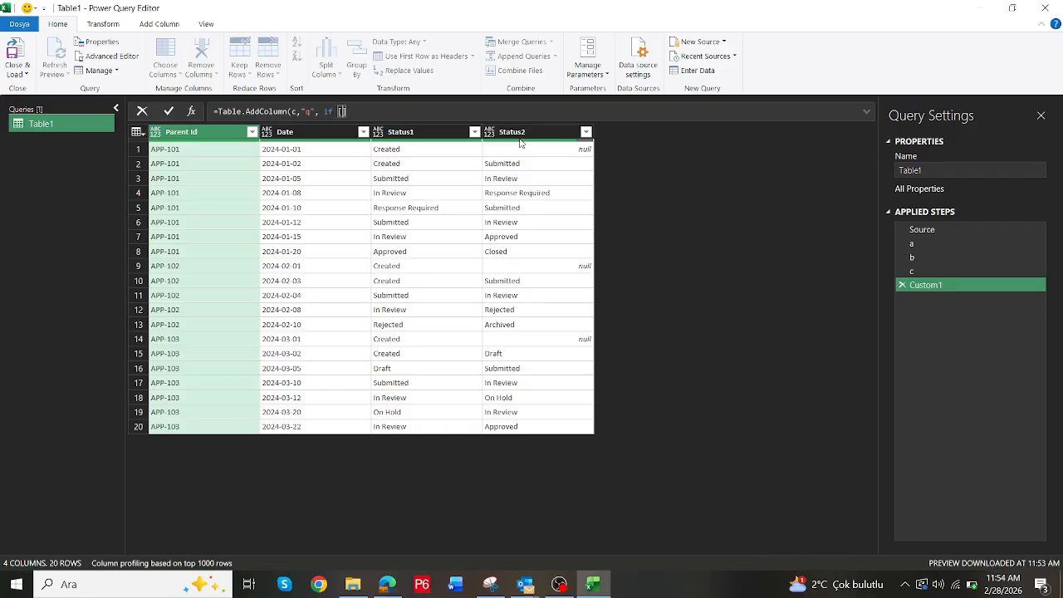
text(tatus2] = null then [Status)
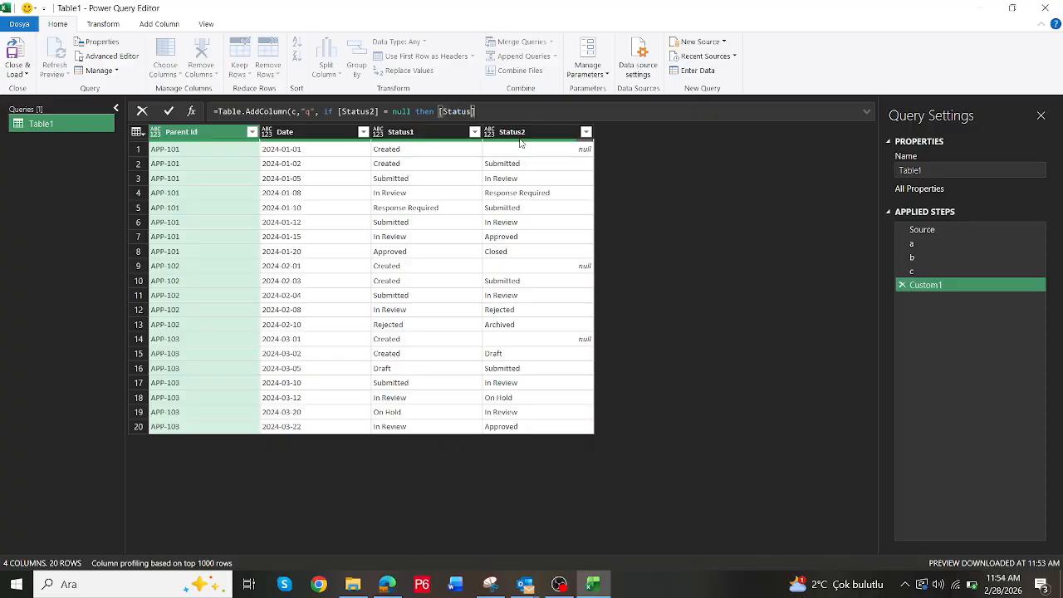
text( ] else [Status2]))
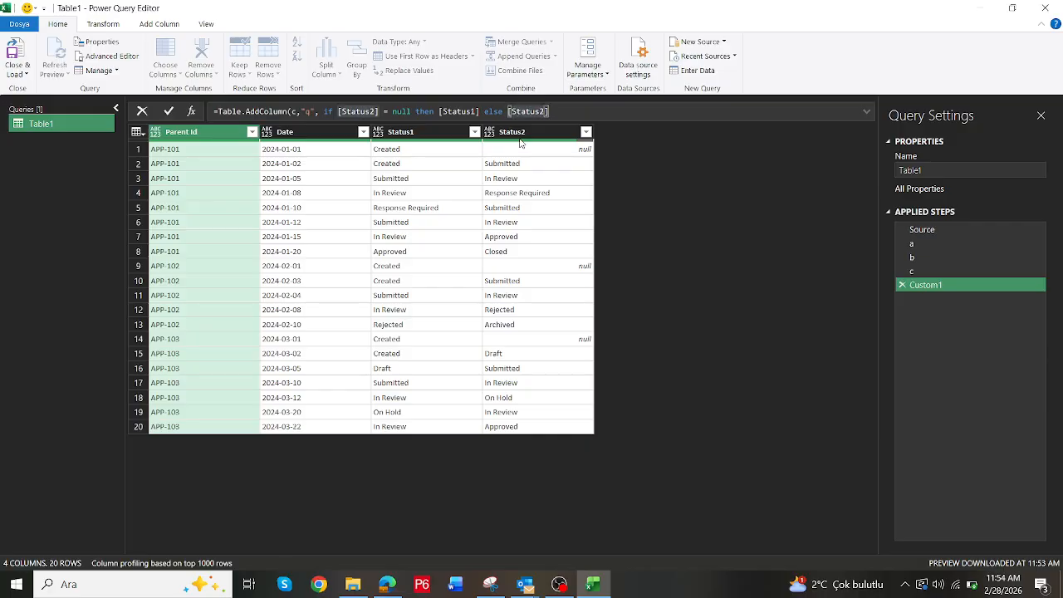
key(Return)
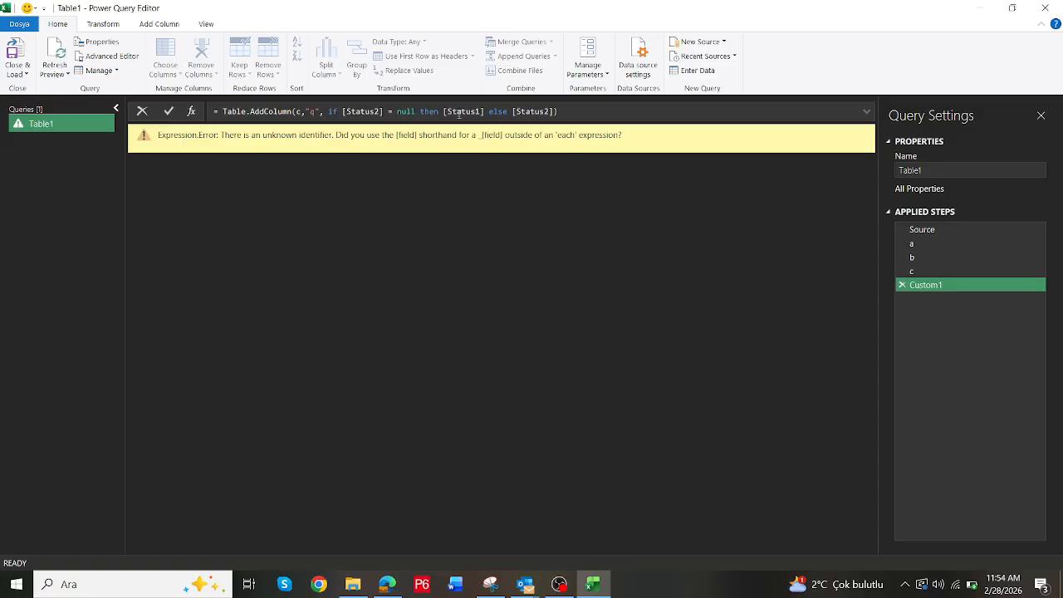
Insert the each keyword before the if expression in the Table.AddColumn formula and apply it
click(323, 111)
text(each)
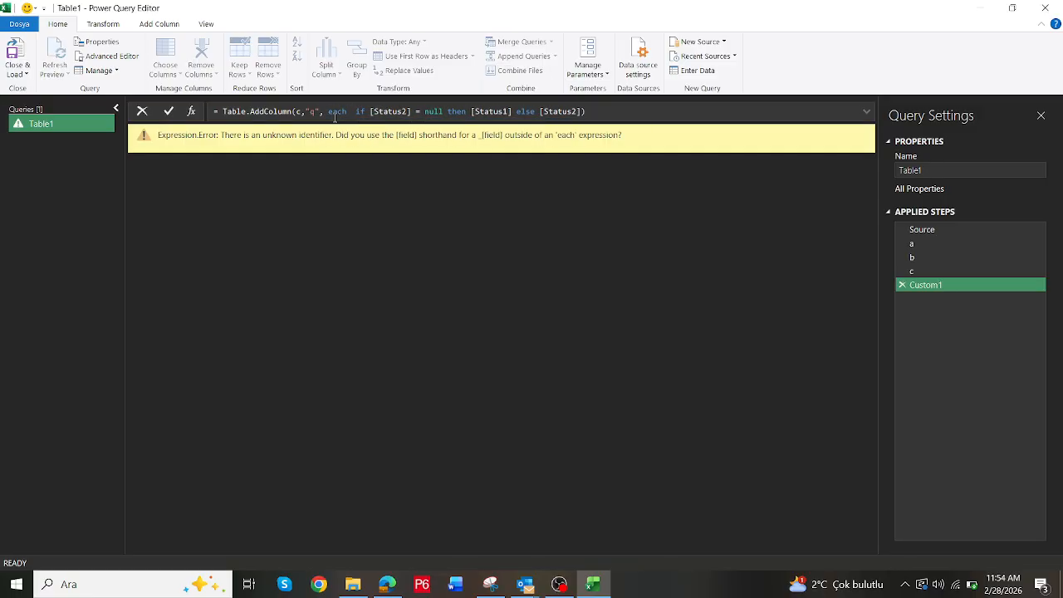
key(Delete)
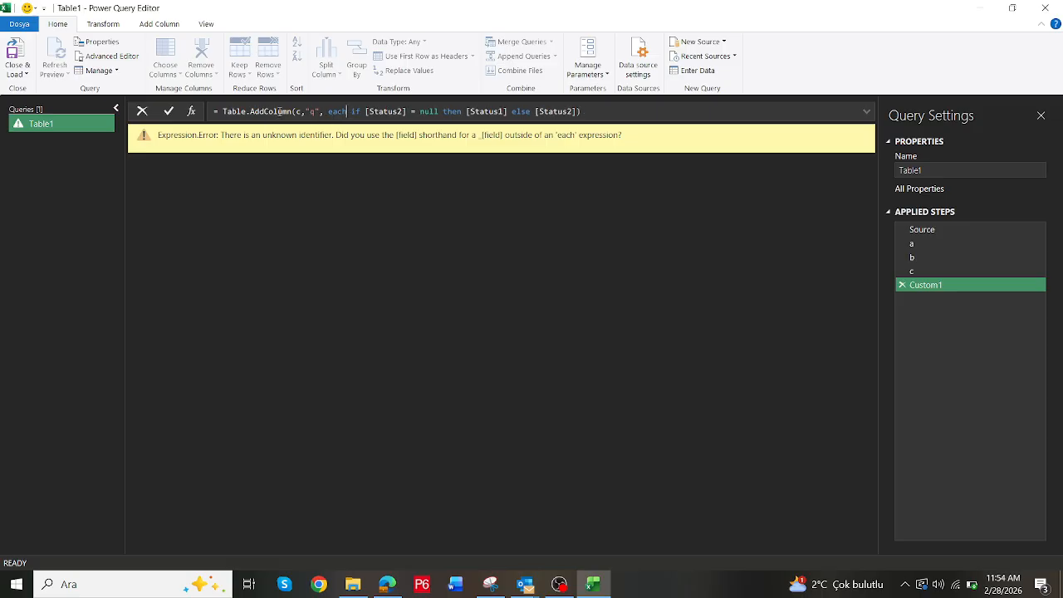
key(Return)
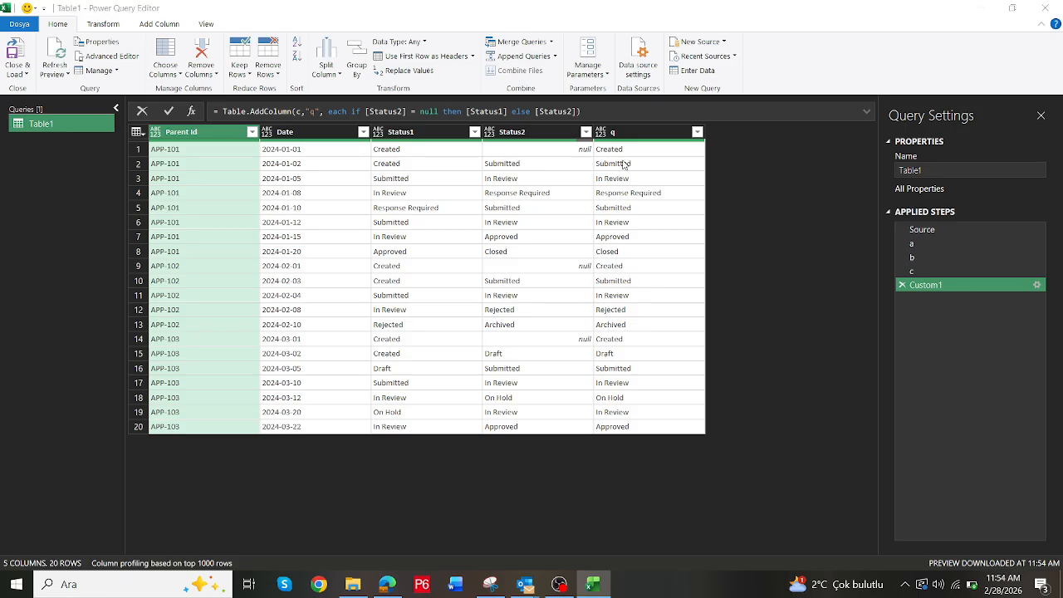
Compare the q column with the expected Status Path in the challenge workbook, and rename the added-column step to d
key(alt+Tab)
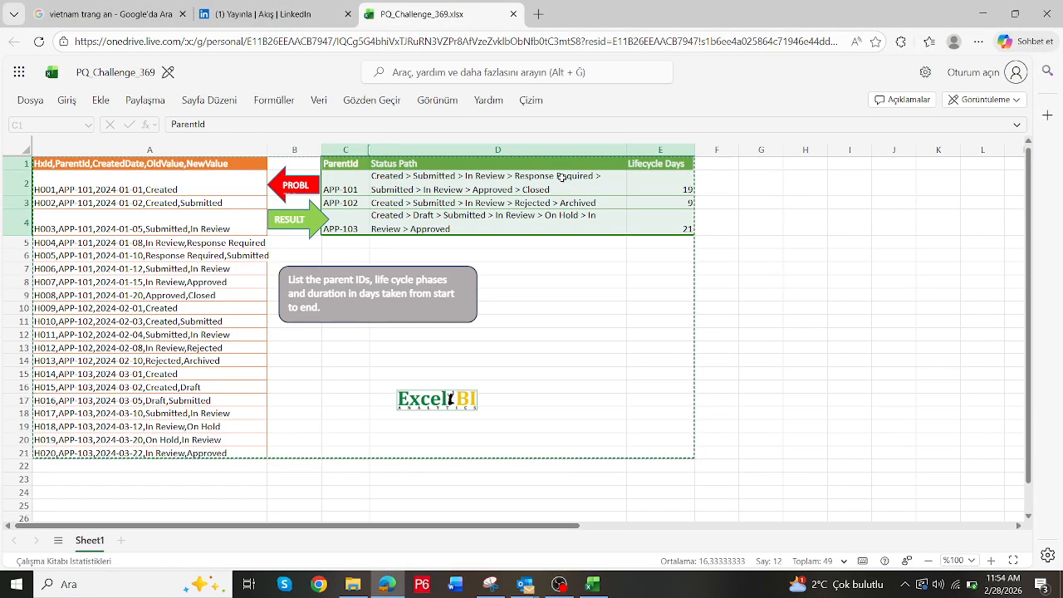
key(alt+Tab)
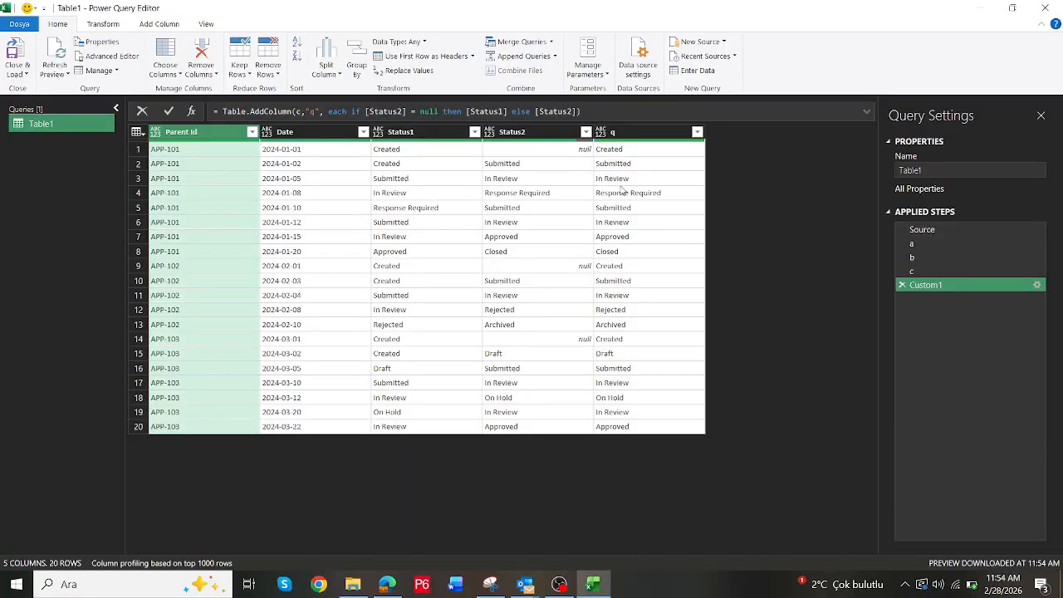
key(alt+Tab)
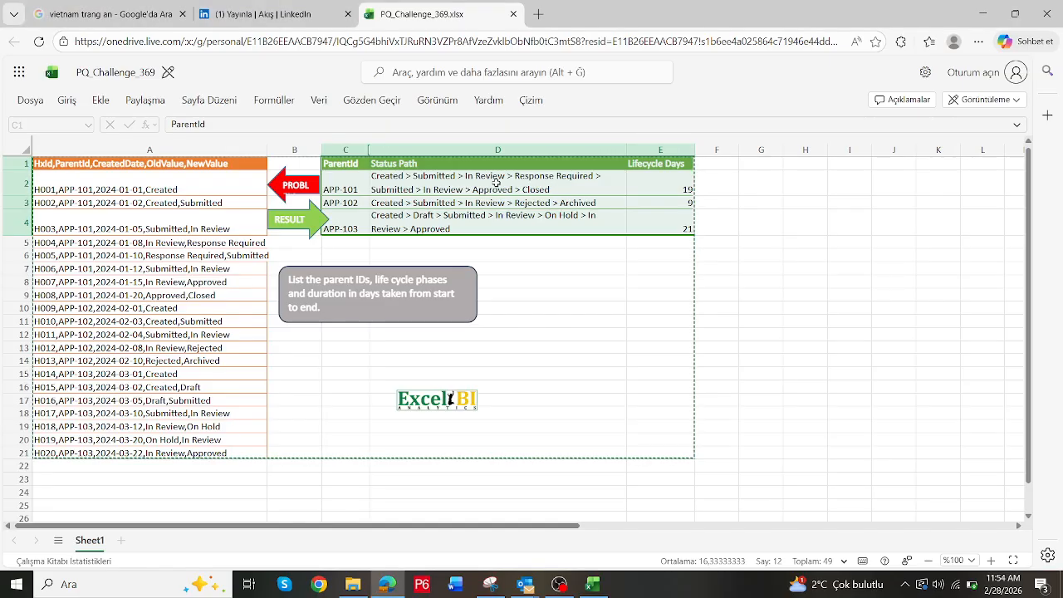
key(alt+Tab)
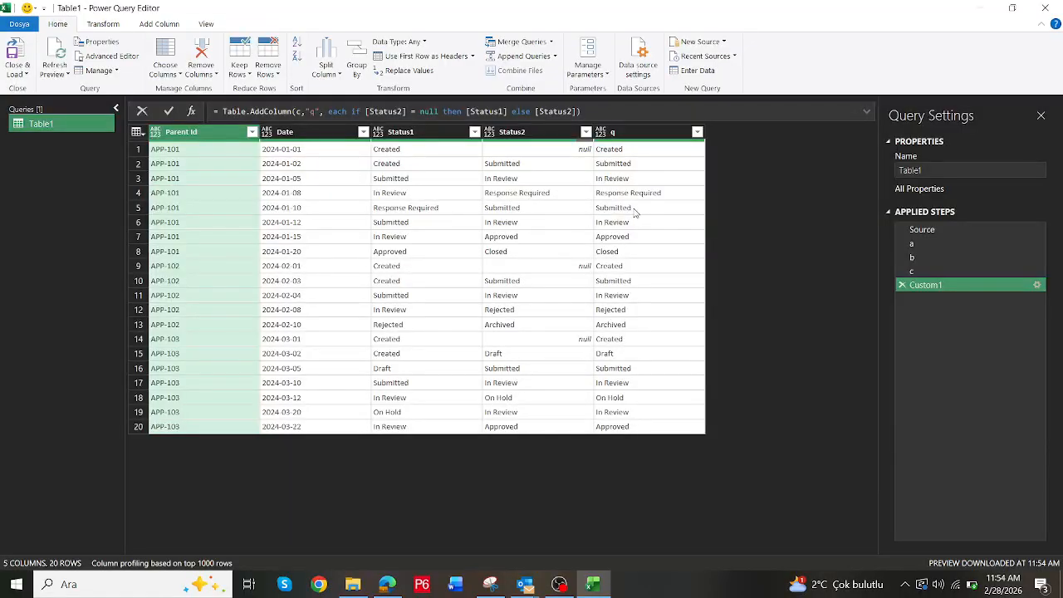
key(alt+Tab)
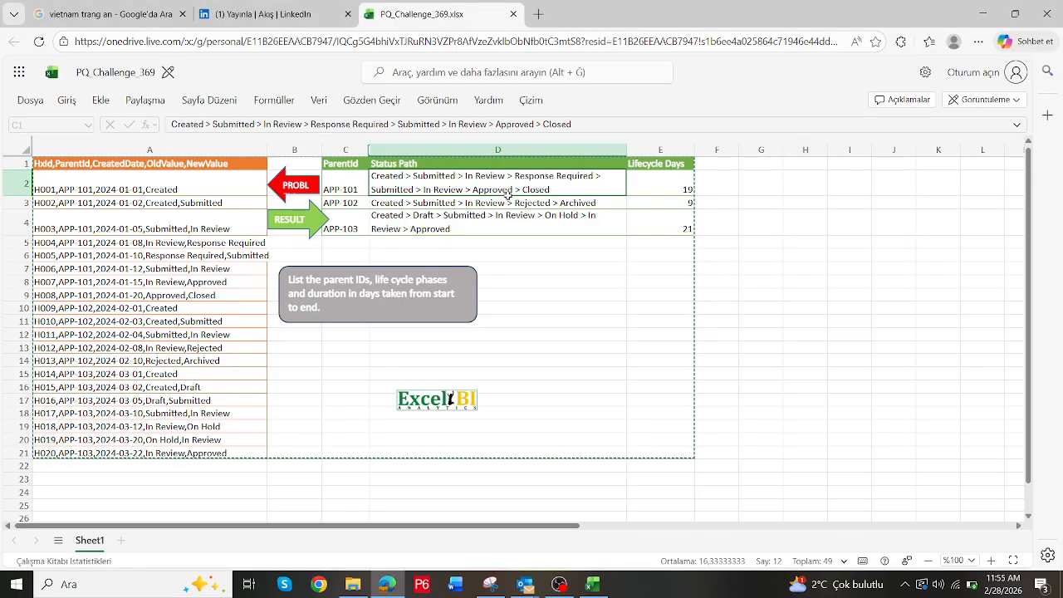
key(alt+Tab)
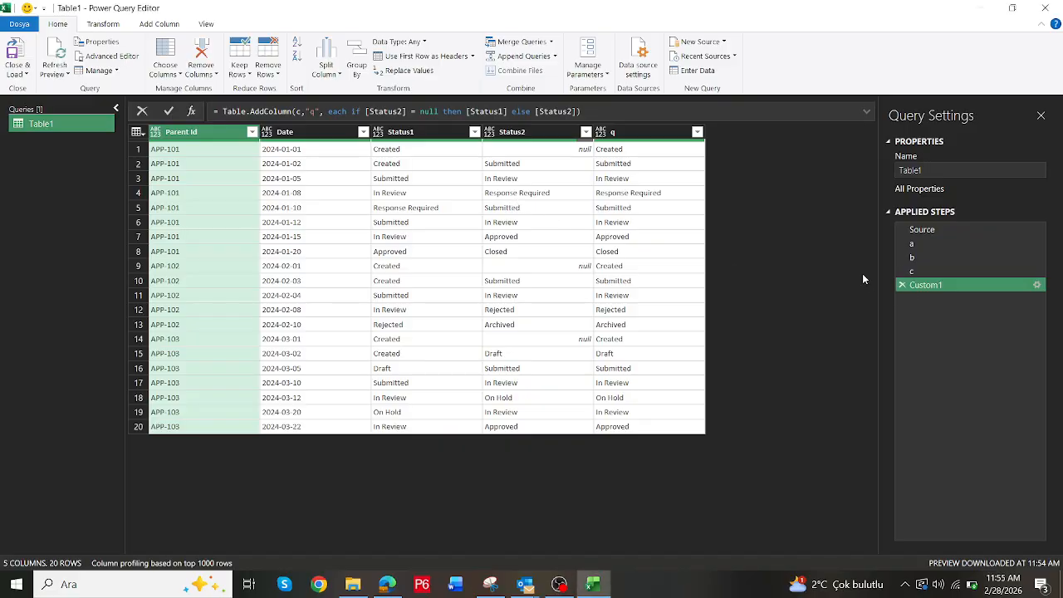
right_click(919, 285)
click(957, 309)
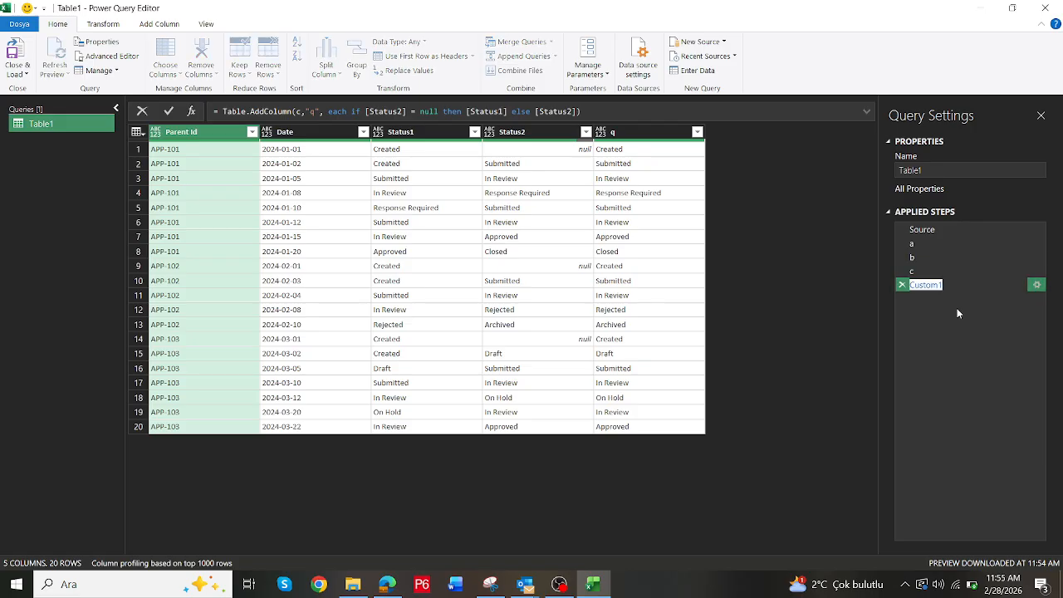
text(d)
key(Return)
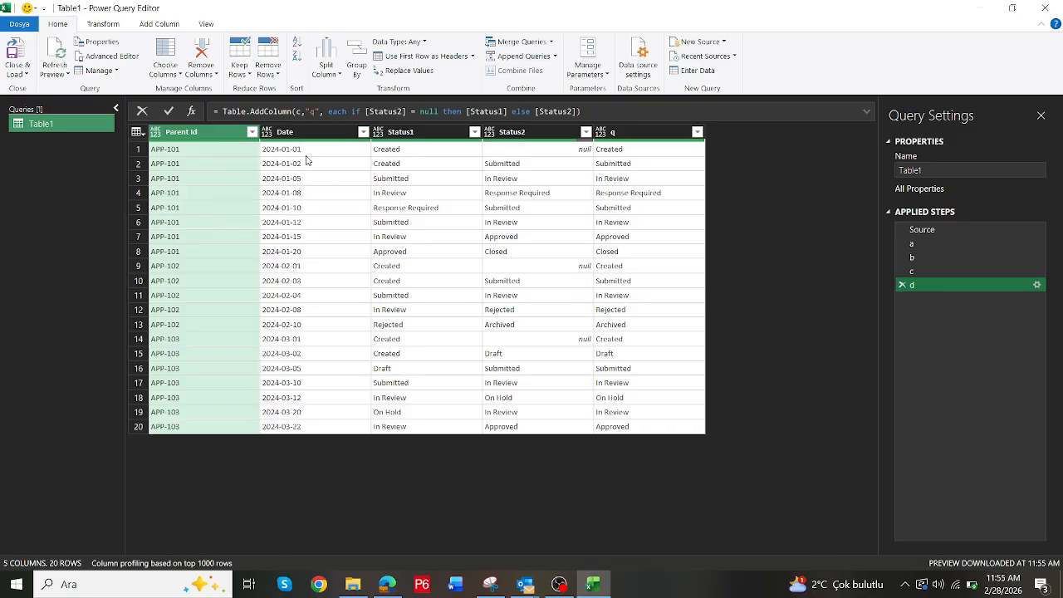
Change the Date column's data type to Date and rename the resulting step to e
click(269, 137)
click(297, 221)
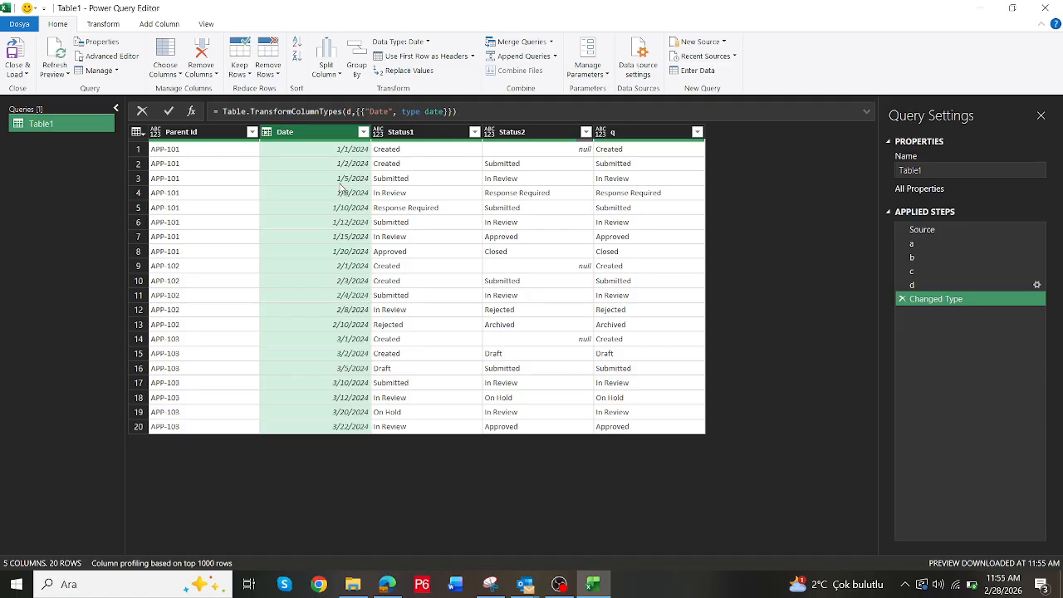
right_click(919, 297)
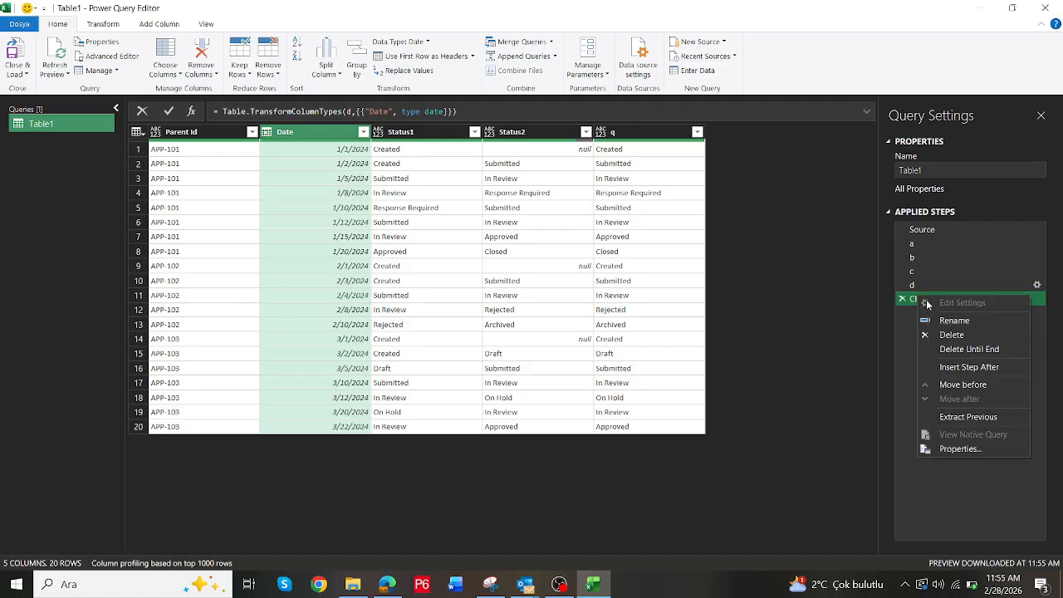
click(951, 321)
text(e)
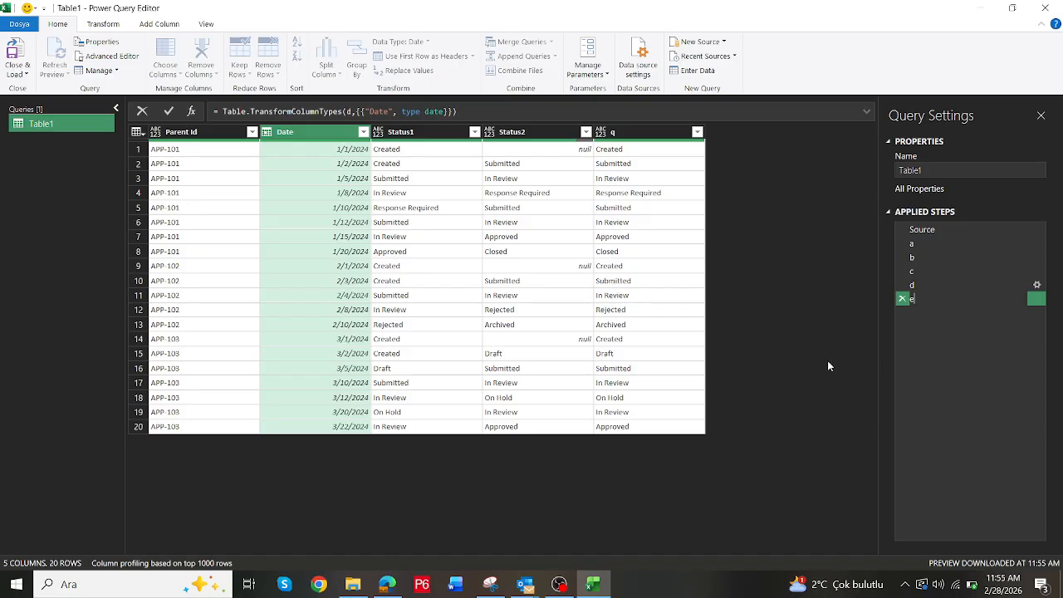
key(Return)
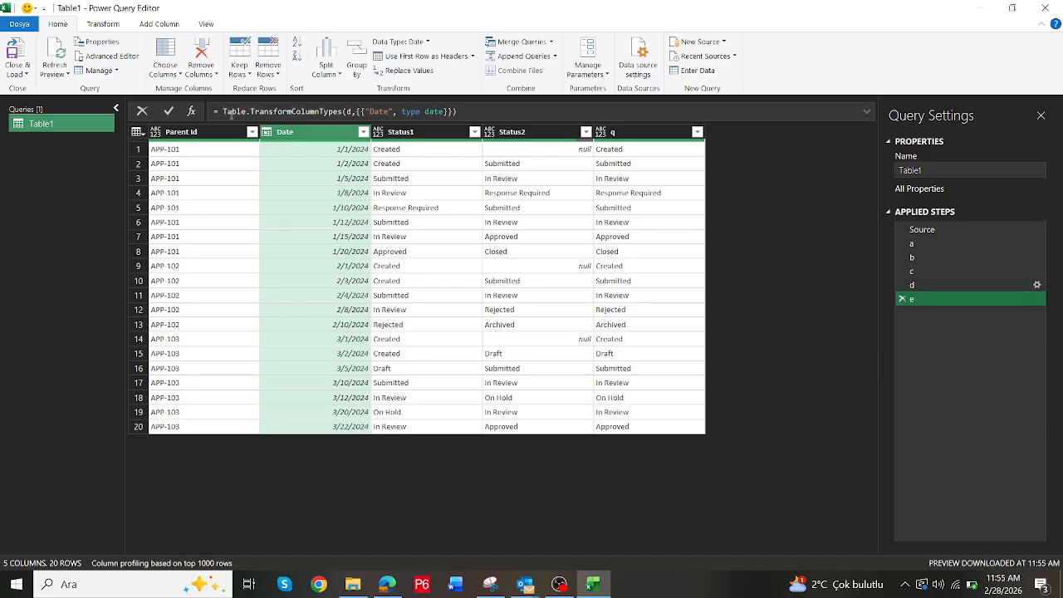
Remove all columns except Parent Id, Date and q, and rename the resulting step to f
click(199, 132)
shift+click(307, 135)
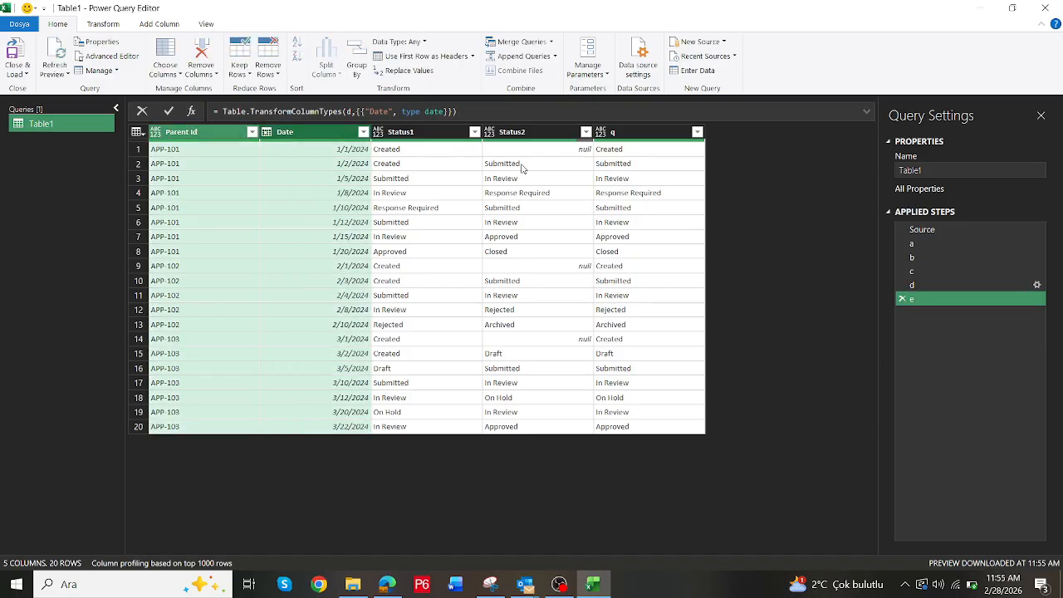
click(622, 134)
right_click(623, 139)
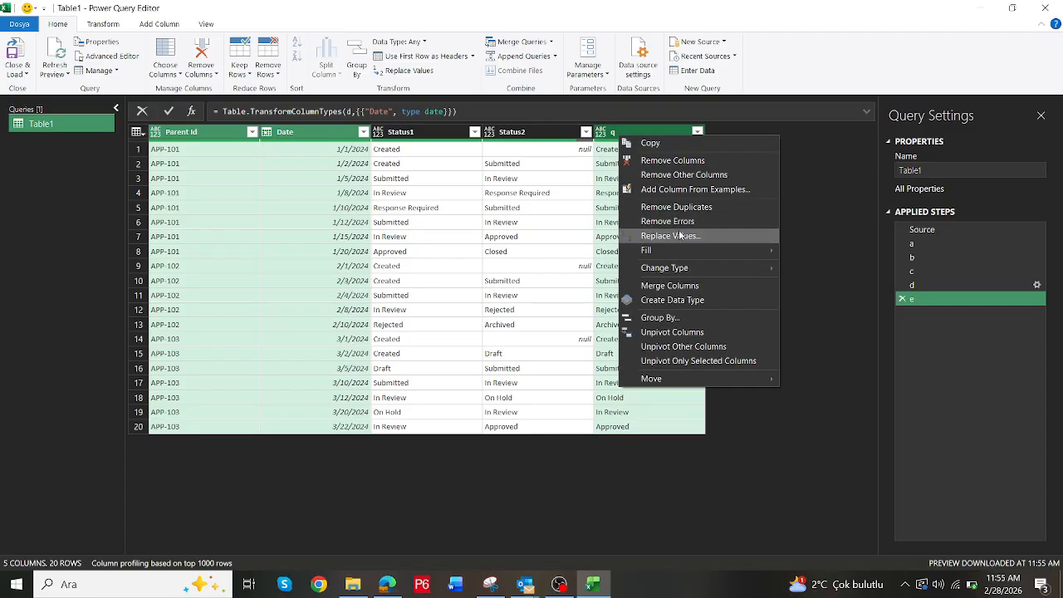
click(693, 176)
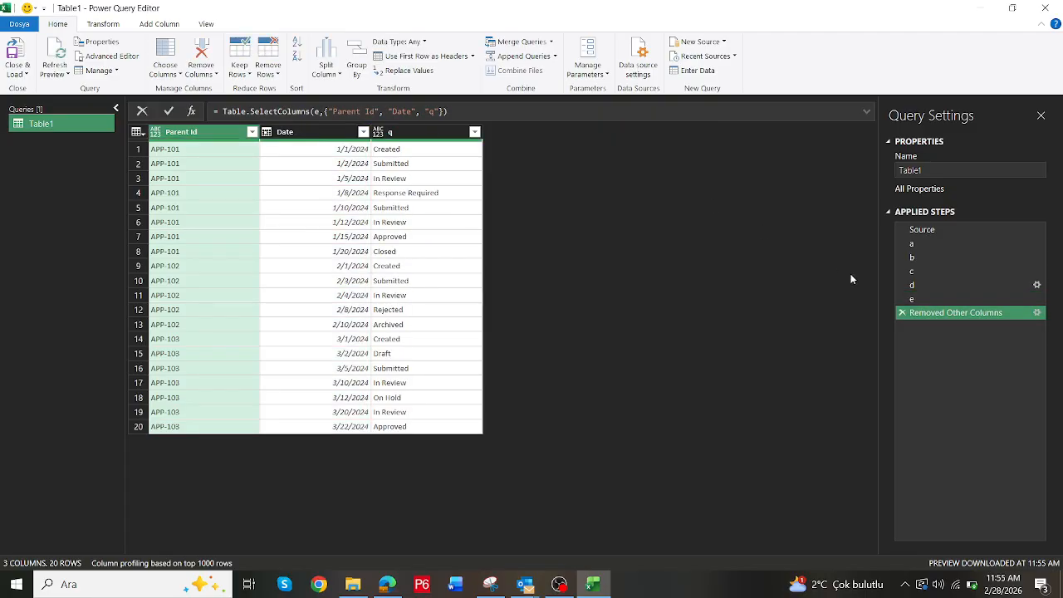
right_click(914, 312)
click(955, 336)
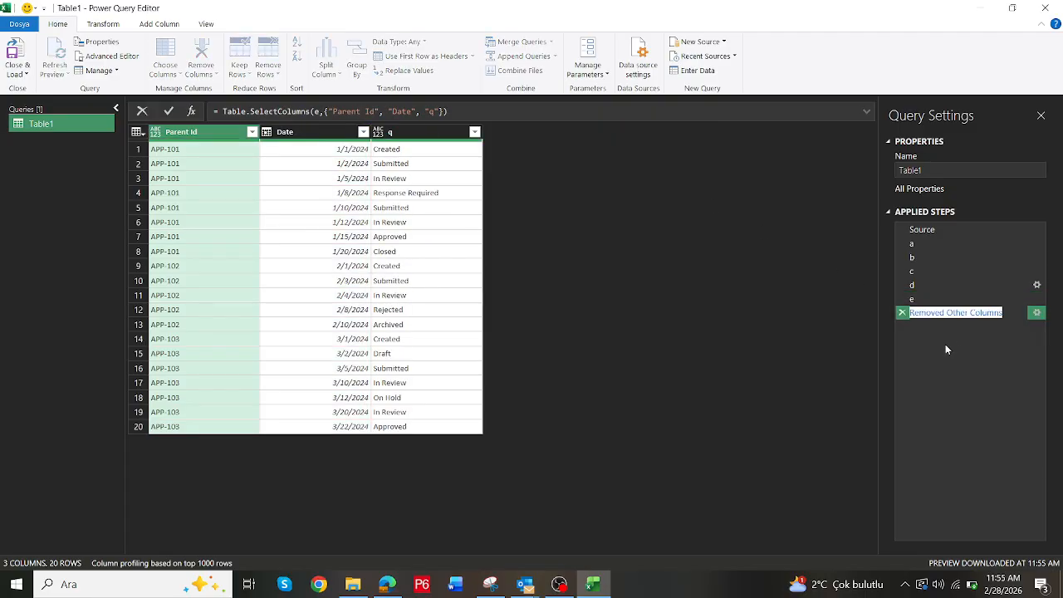
text(f)
key(Return)
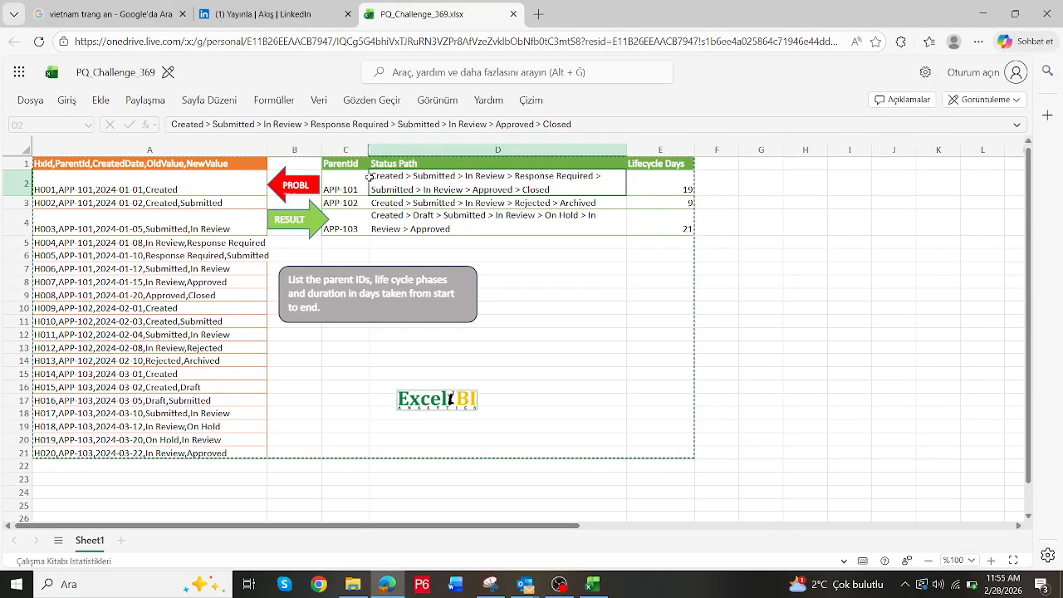
key(alt+Tab)
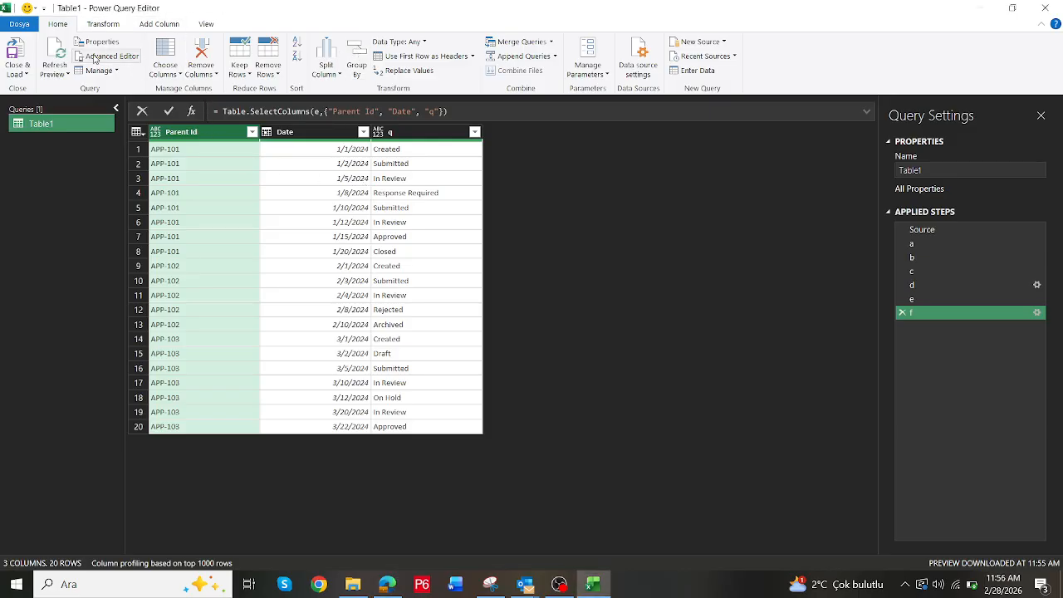
Group the rows by Parent Id into a new column named all, using the All Rows operation
click(94, 58)
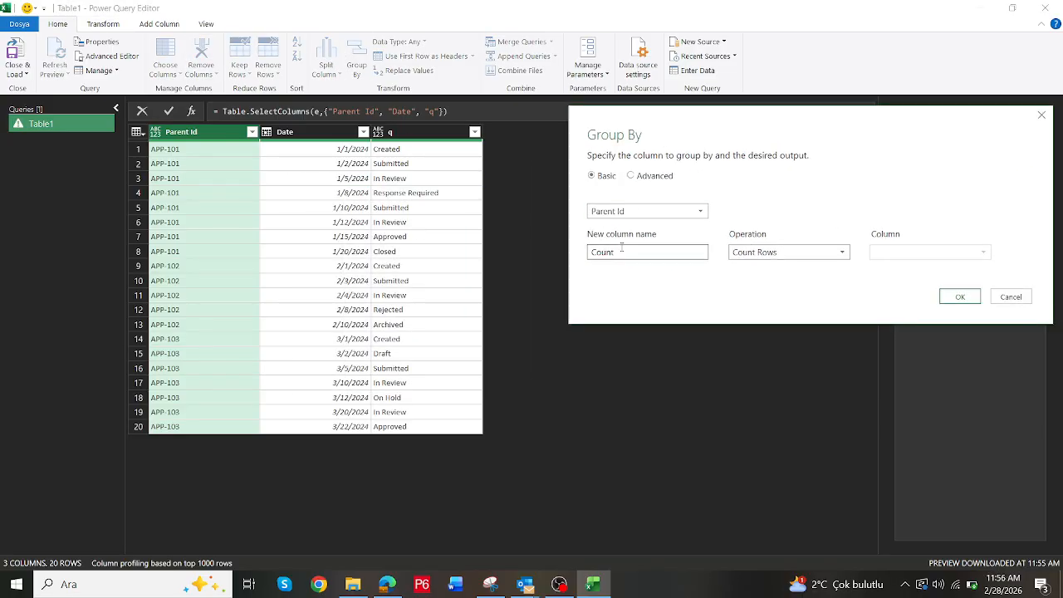
double_click(617, 249)
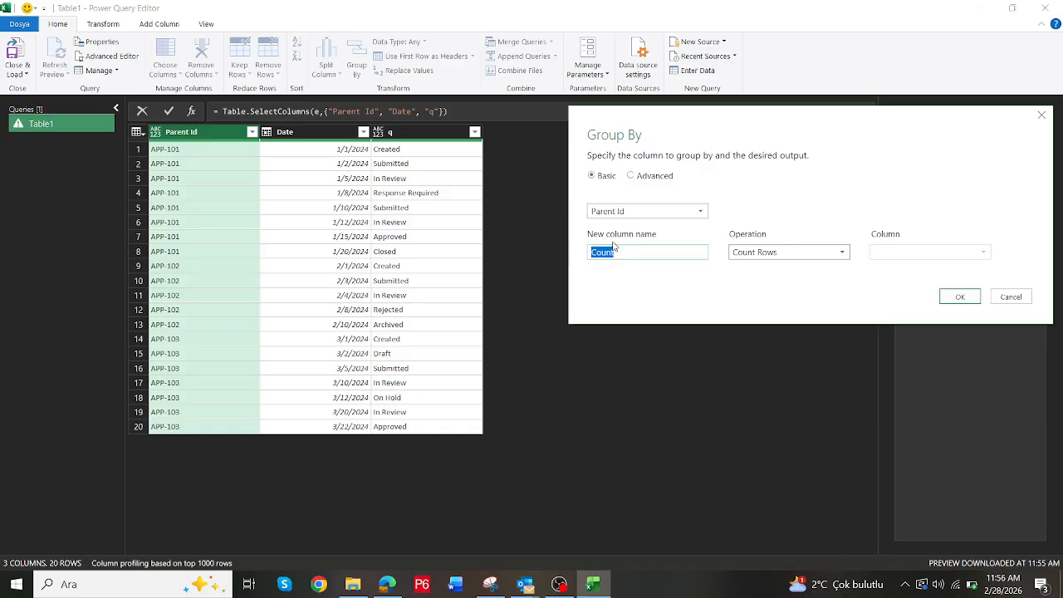
text(all)
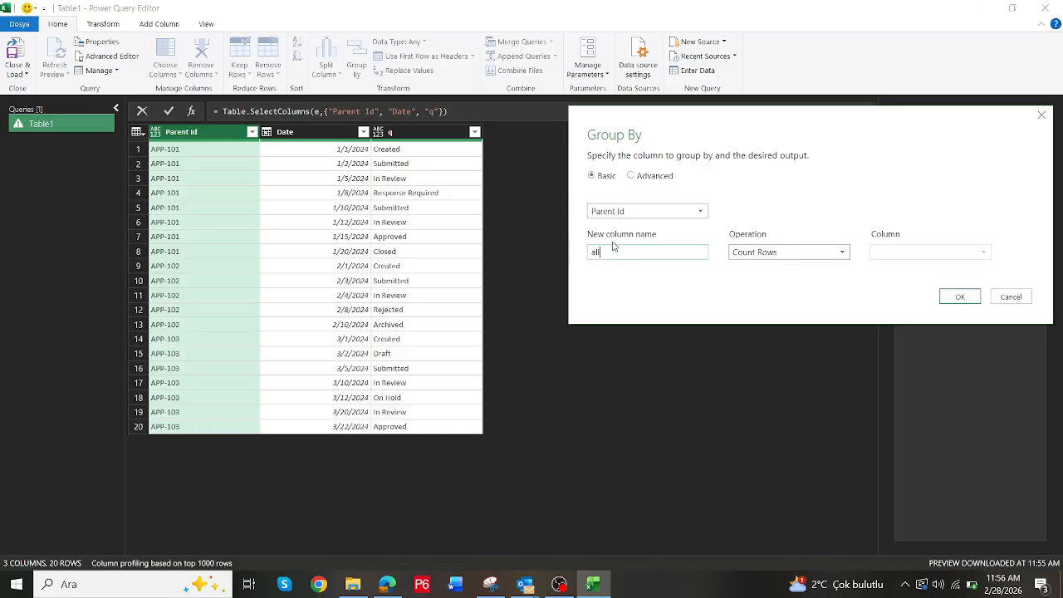
click(793, 254)
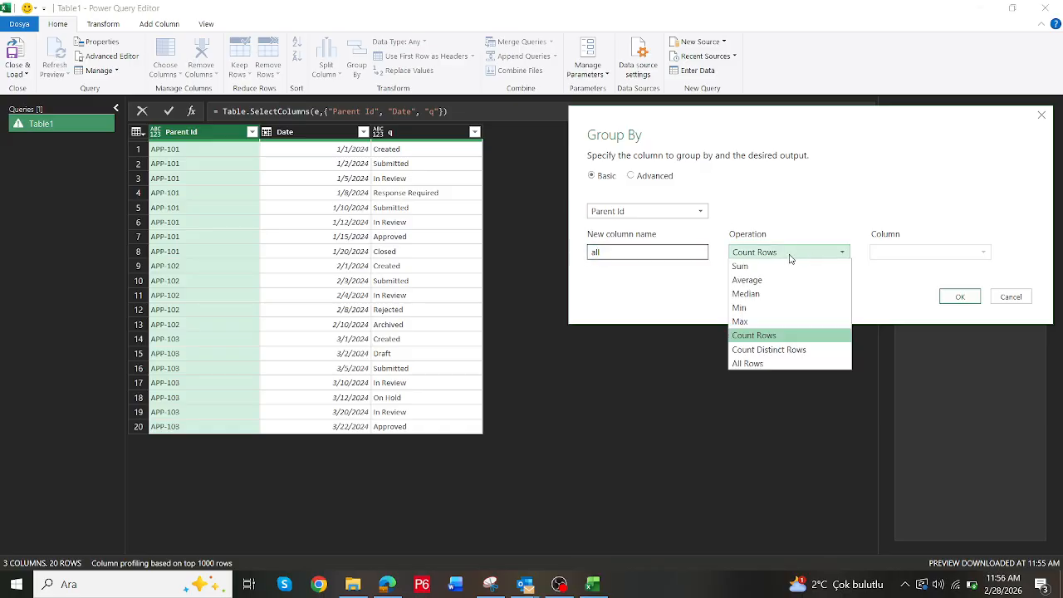
click(756, 364)
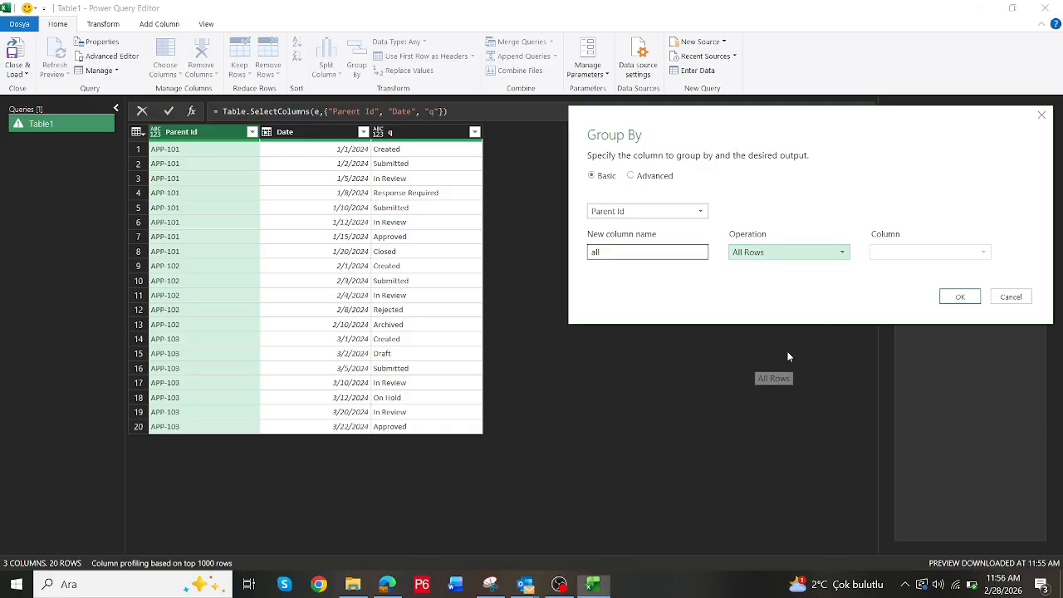
click(960, 298)
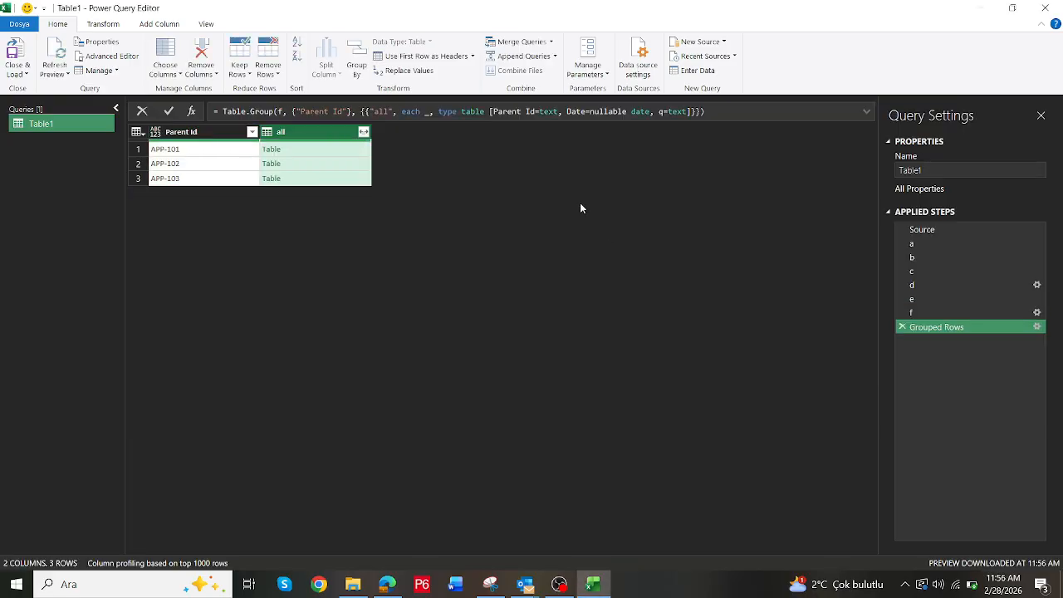
Preview each group's nested table, and remove the type table declaration after each _ in the Table.Group formula
click(324, 149)
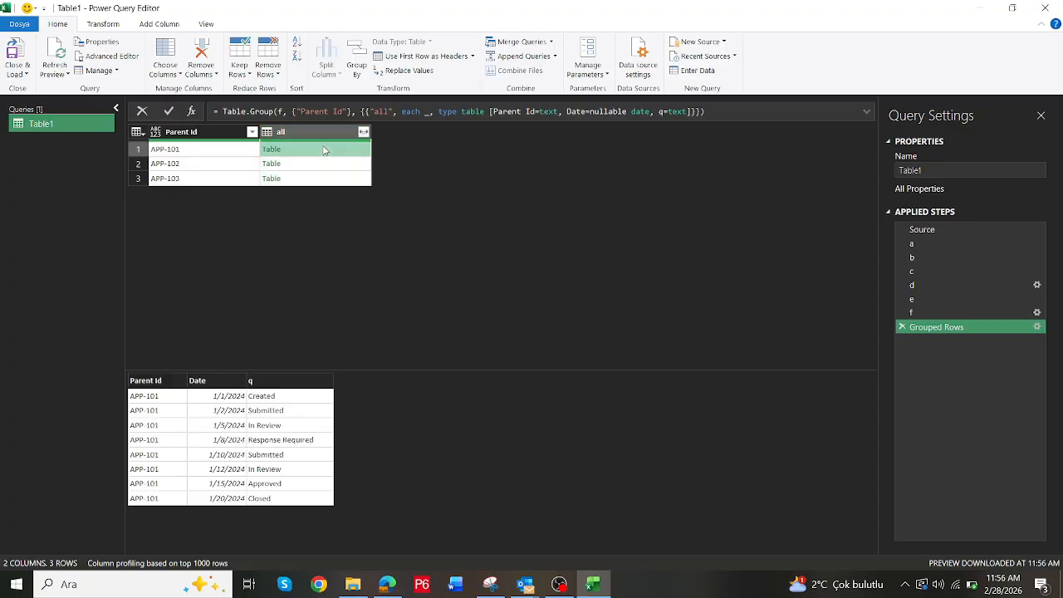
click(325, 169)
click(324, 179)
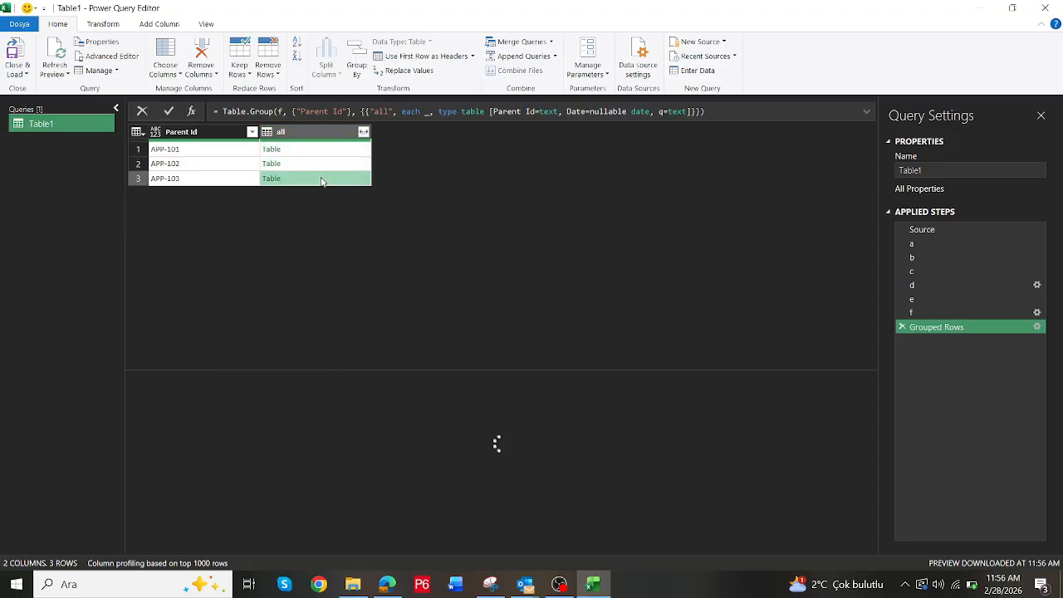
click(325, 168)
click(324, 151)
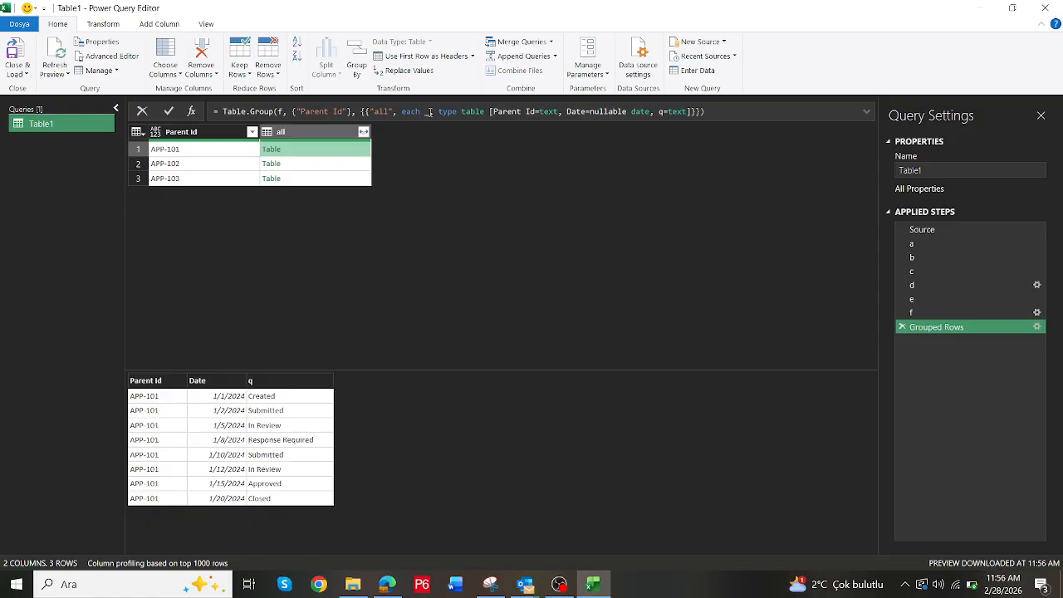
drag(428, 111, 693, 111)
key(Delete)
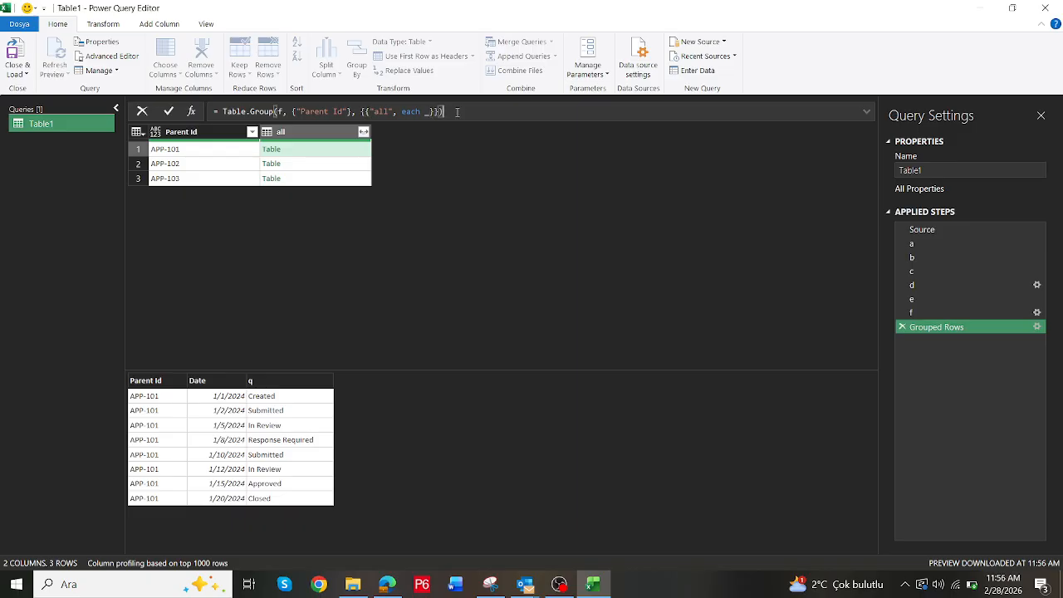
key(Return)
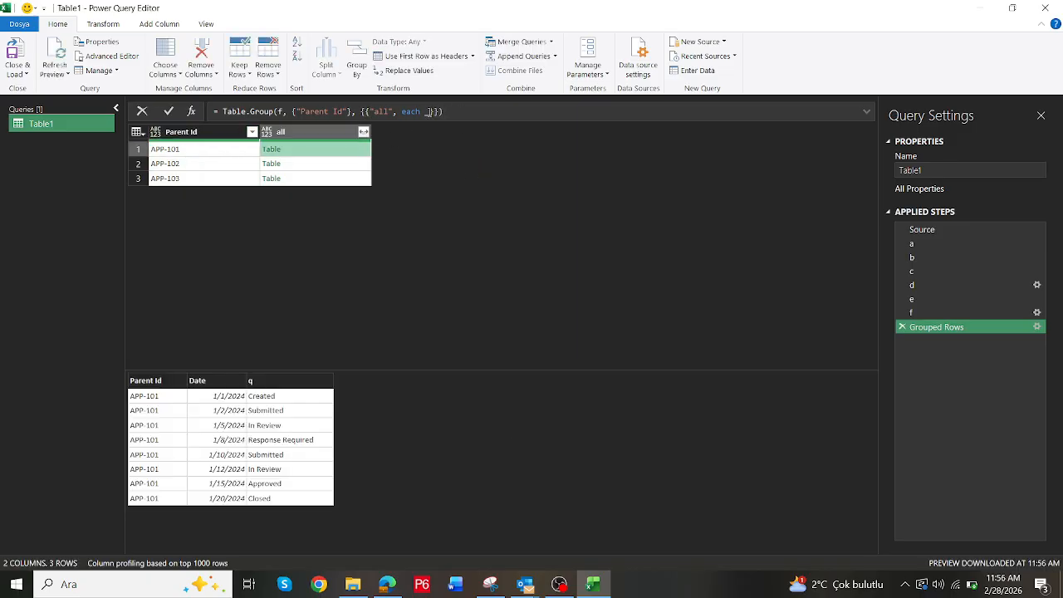
Wrap the underscore in the Table.Group formula as the record [a=_], apply it and preview the records in the all column
click(425, 111)
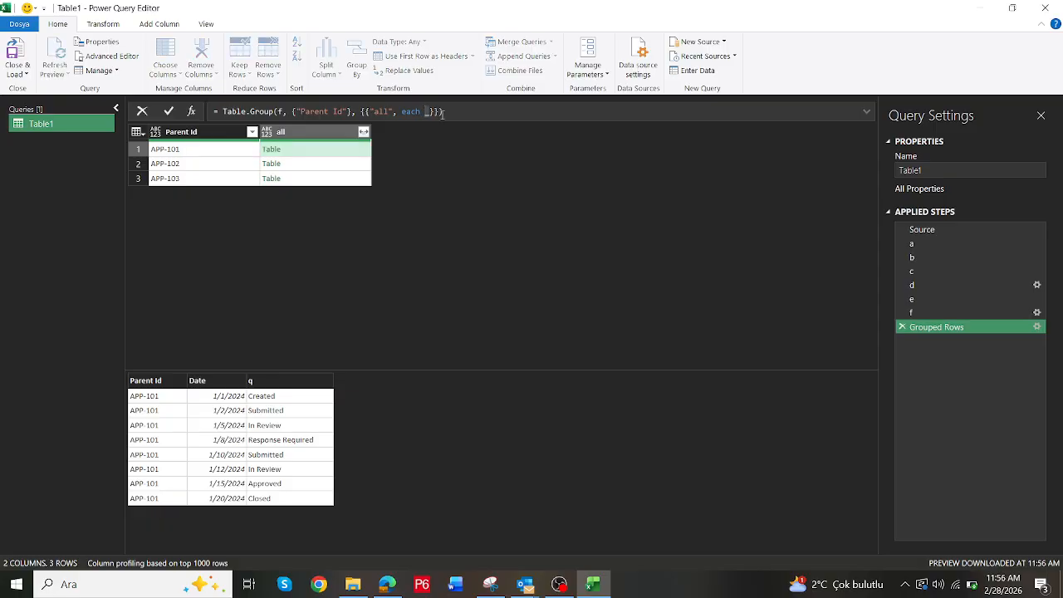
text([a=)
click(443, 114)
text(]})
click(475, 113)
key(Return)
click(352, 148)
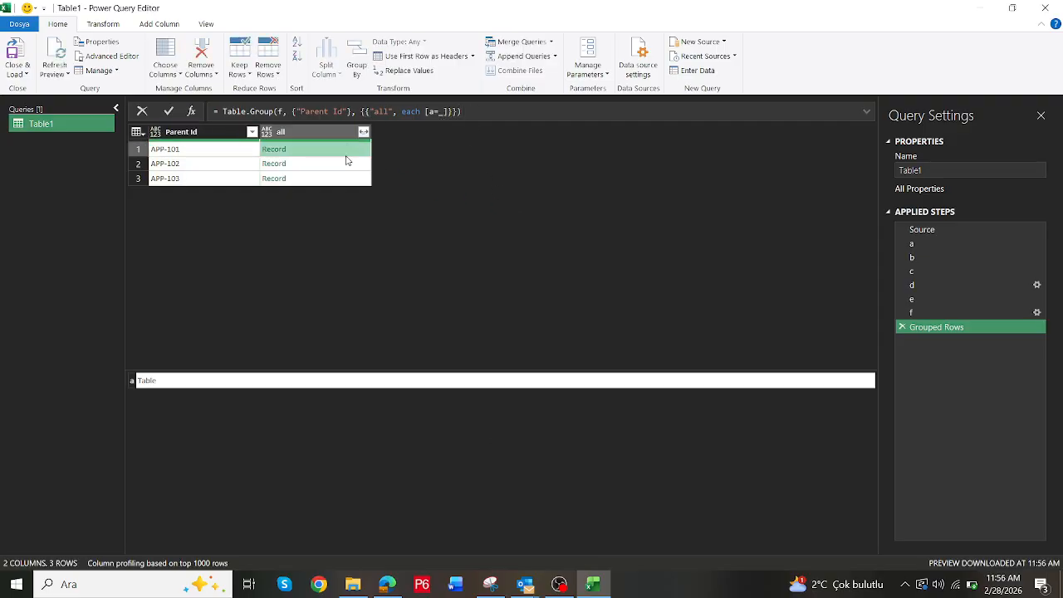
click(346, 178)
click(346, 166)
click(347, 152)
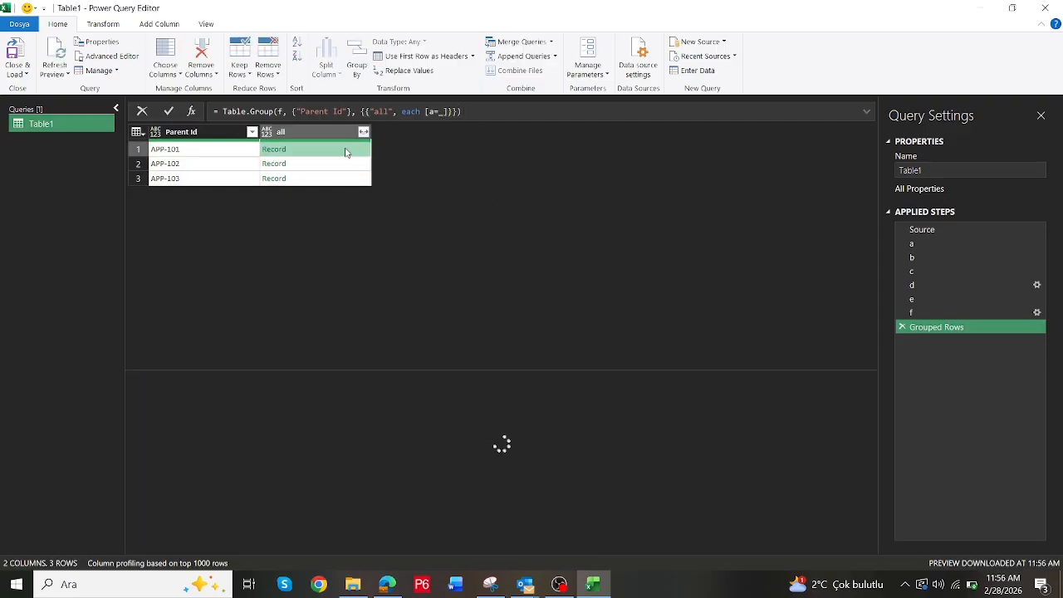
Append [a] after the [a=_] record in the Table.Group formula, apply it and preview the table of each Parent Id
click(449, 111)
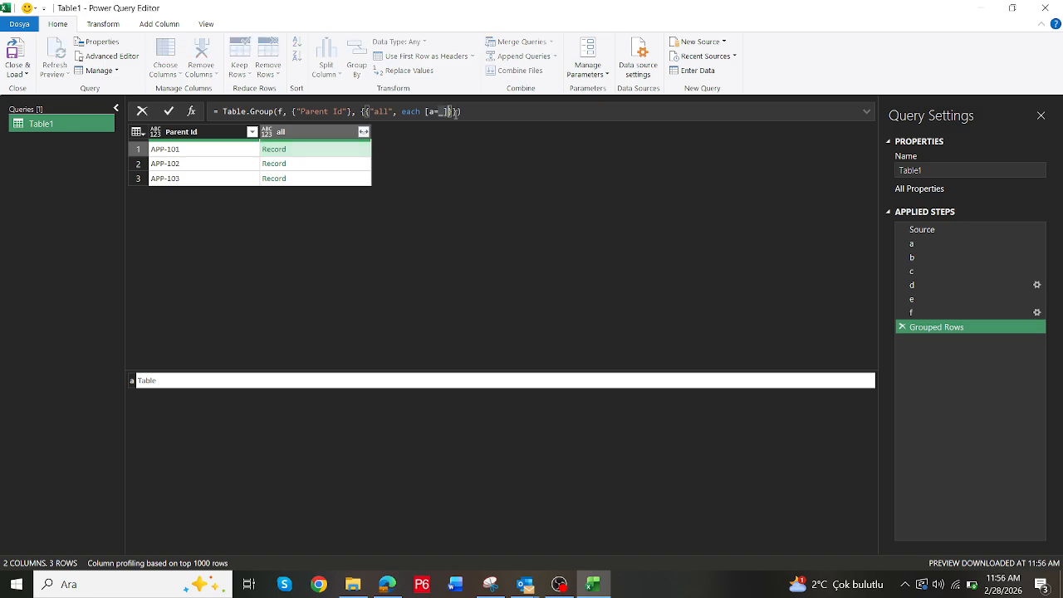
text([a])
key(Return)
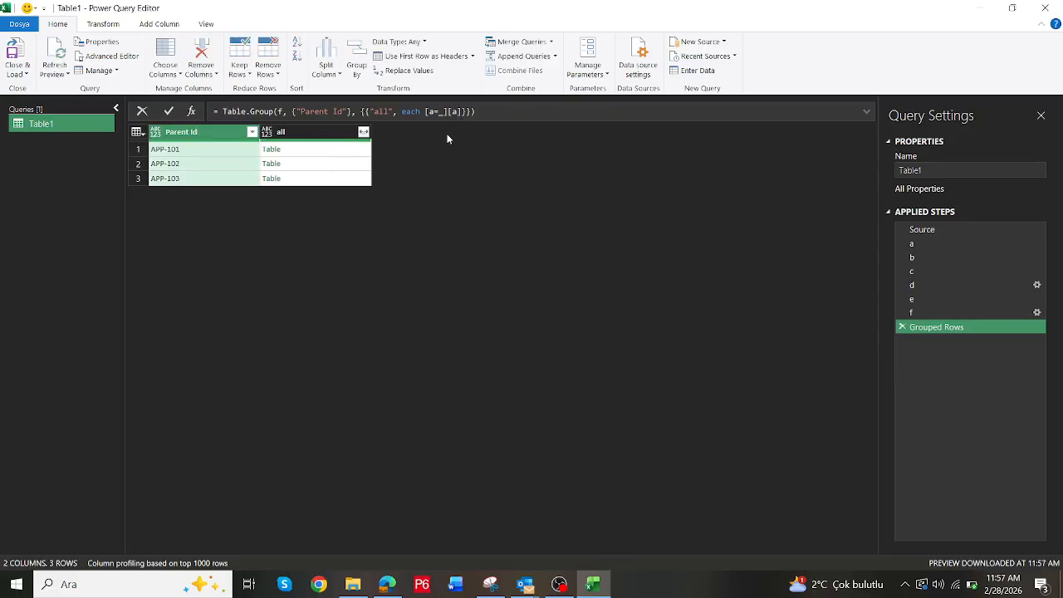
click(340, 151)
click(339, 165)
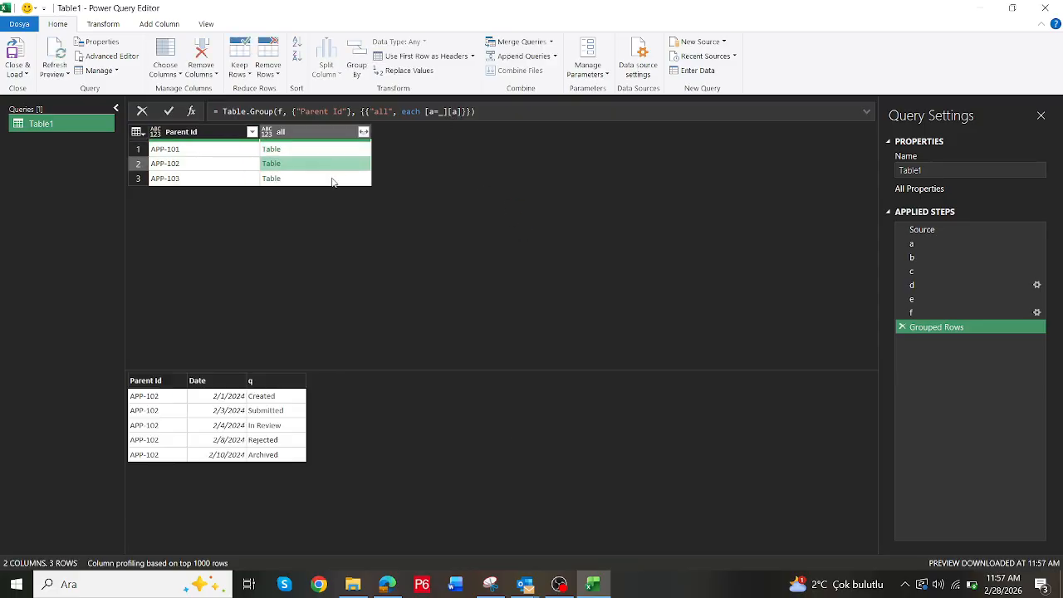
click(332, 179)
click(443, 111)
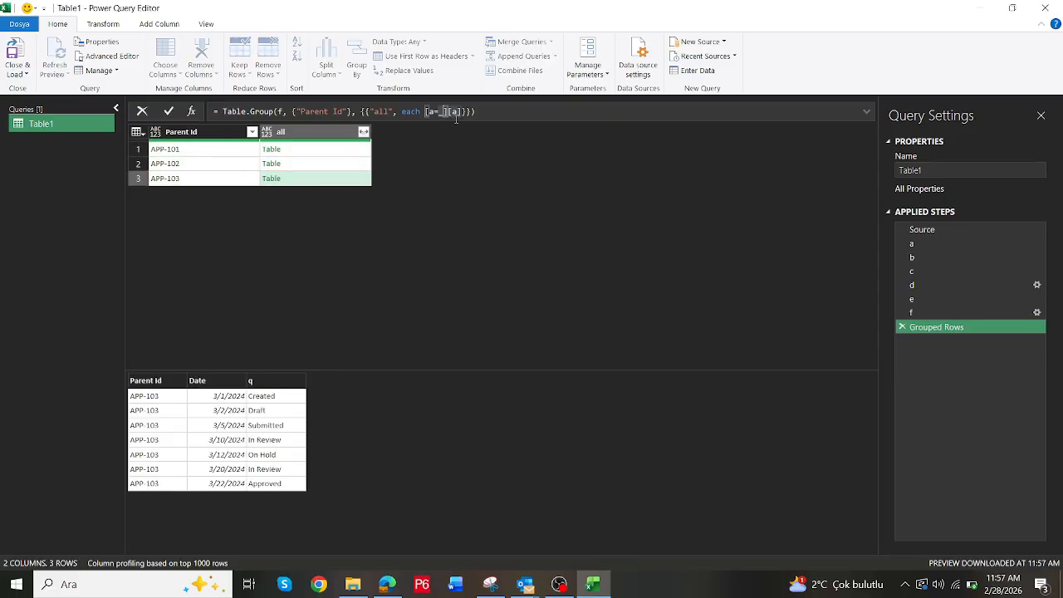
text(,)
key(shift+Return)
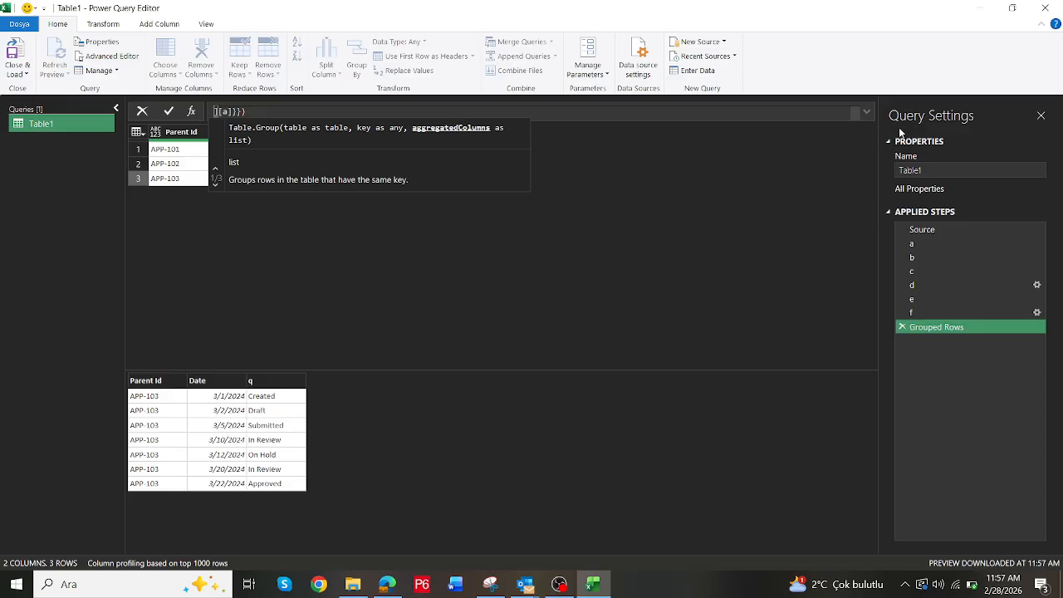
key(Return)
click(867, 111)
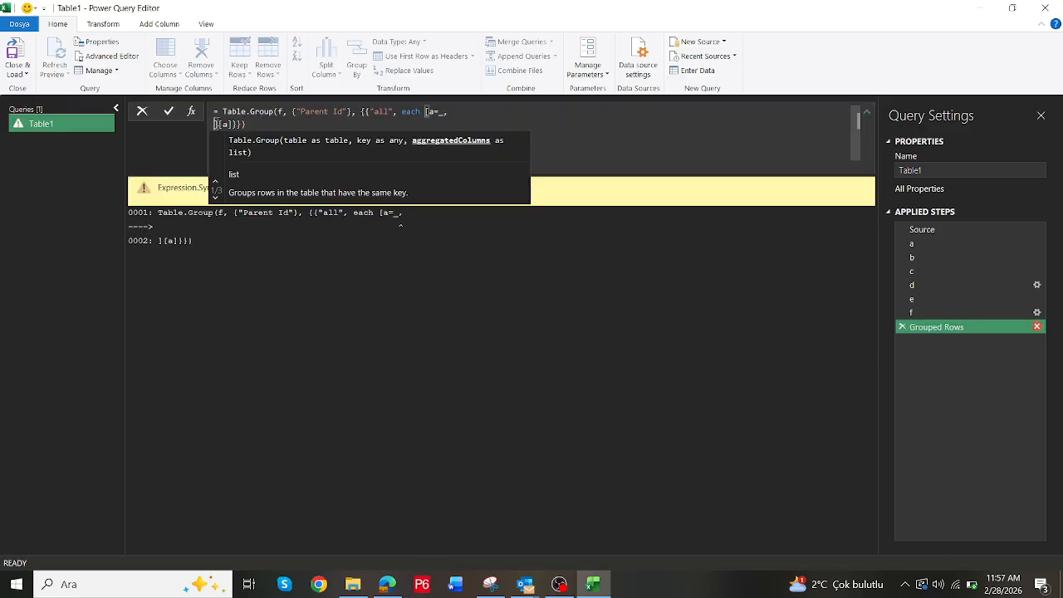
text(b=)
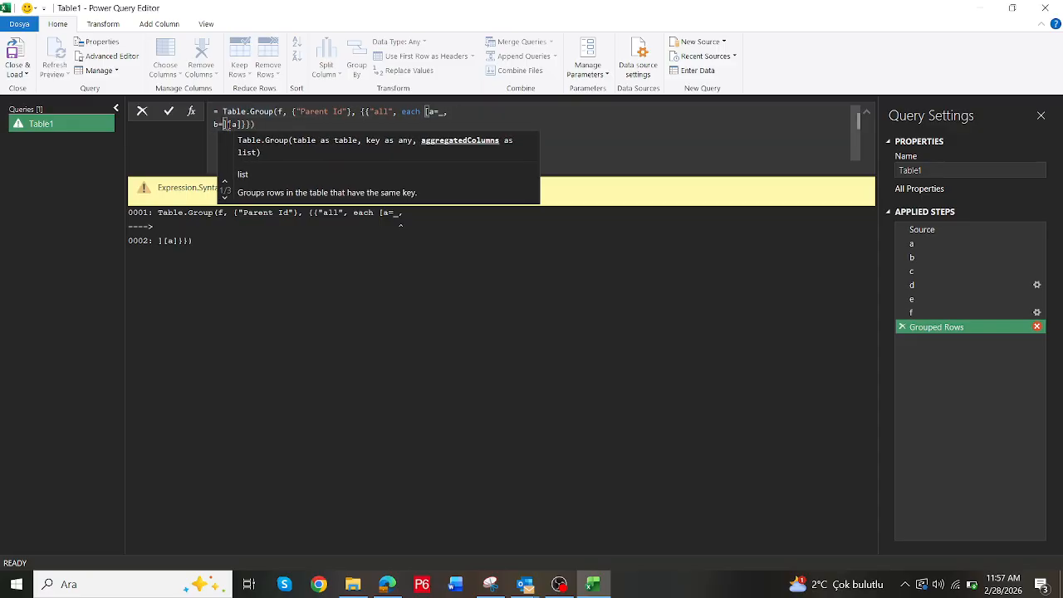
drag(223, 123, 445, 112)
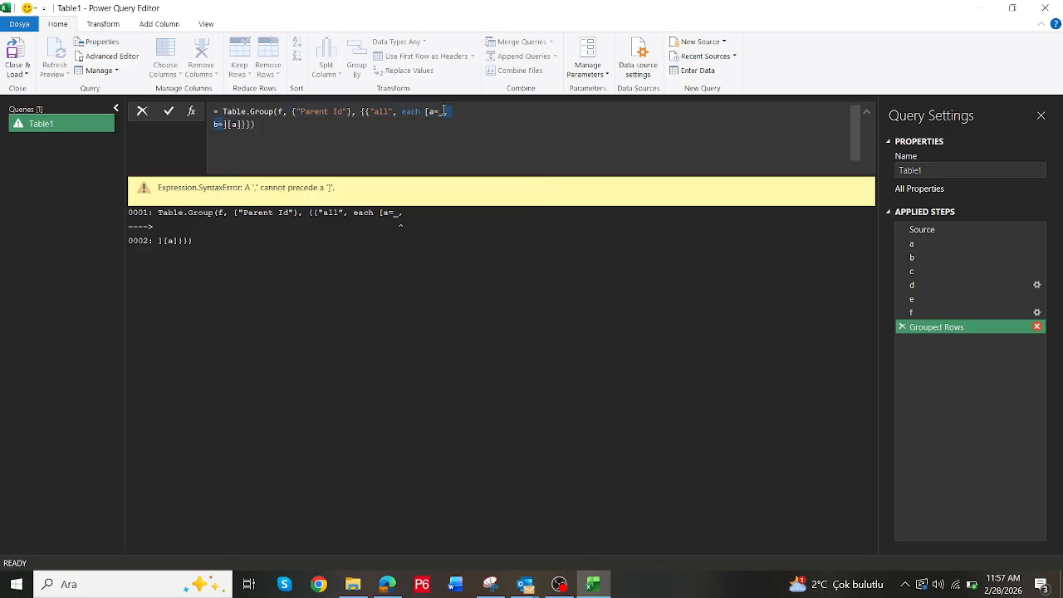
key(BackSpace)
key(Return)
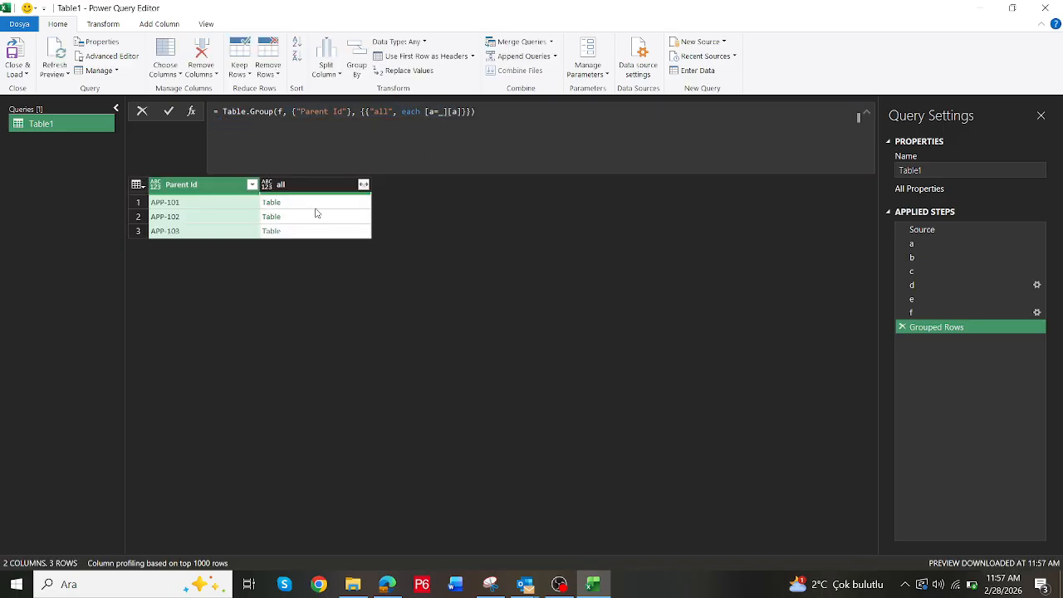
Compare the q values in APP-101's nested table with the expected Status Path in the challenge workbook
click(314, 206)
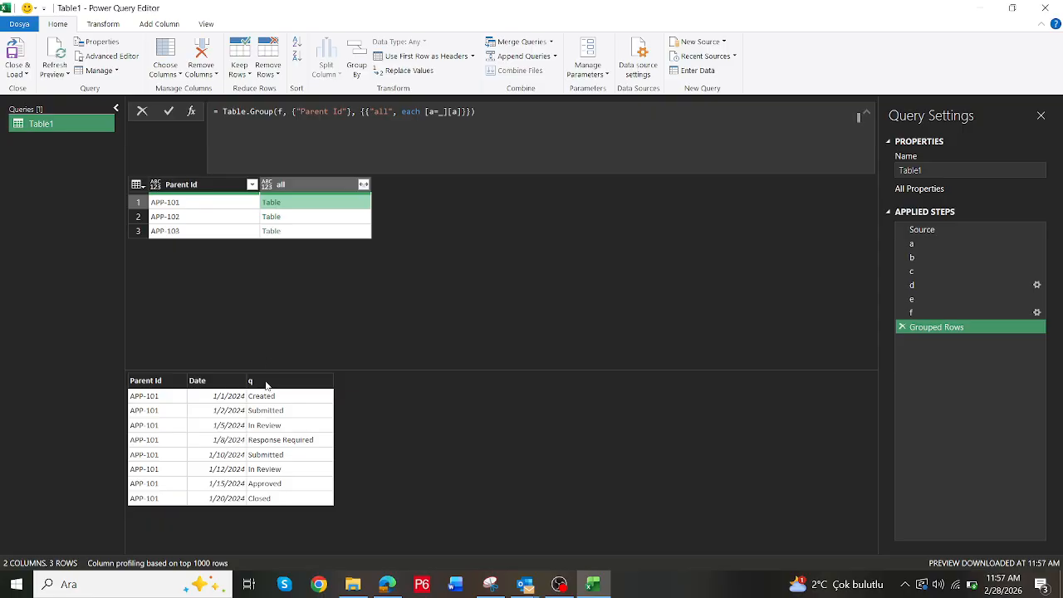
key(alt+Tab)
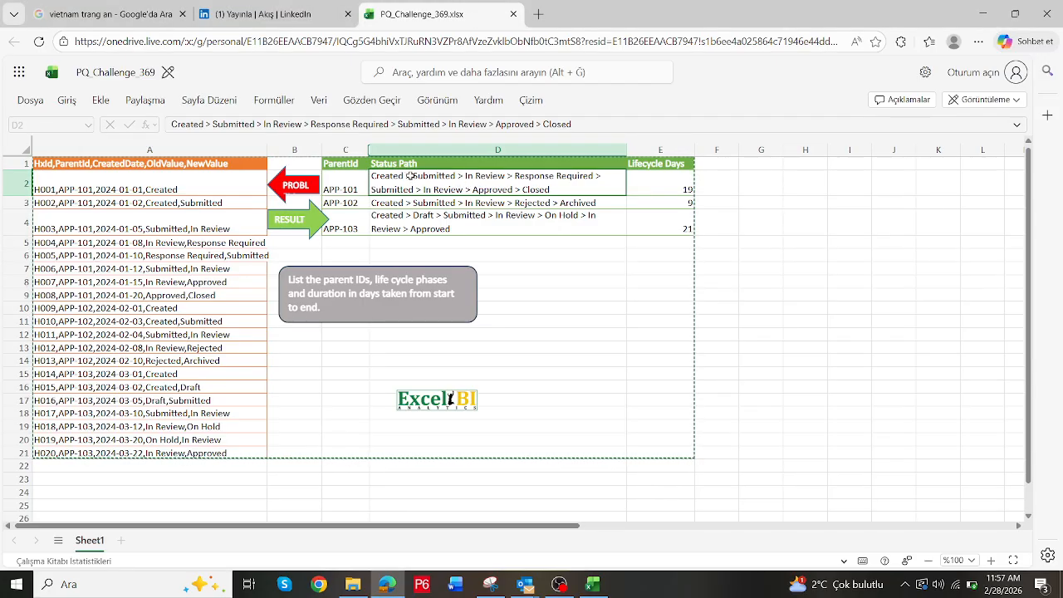
key(alt+Tab)
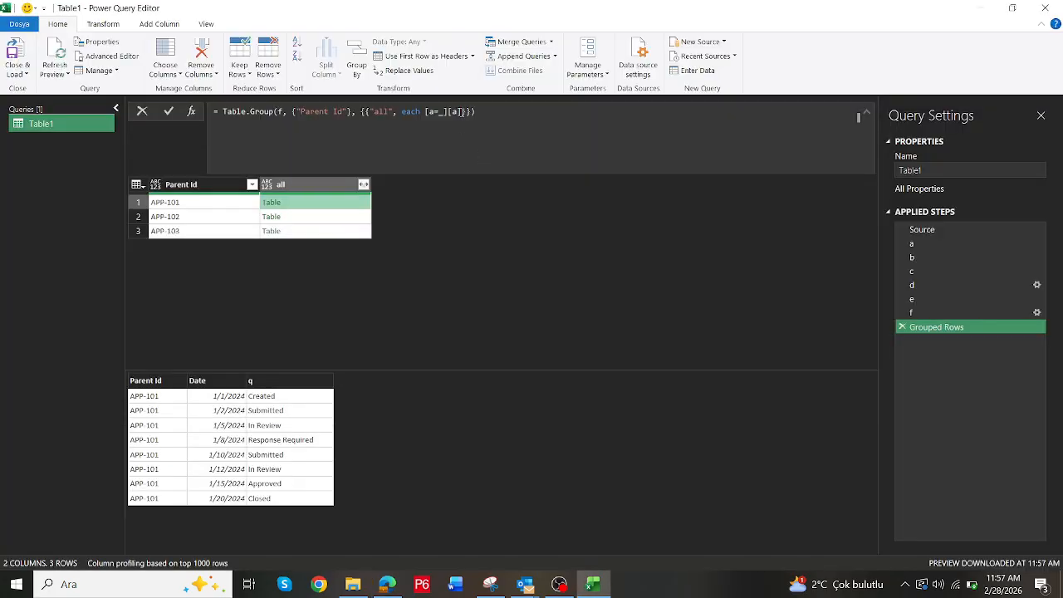
Add a second field b=Text.Combine(a[q],">") on a new line of the record in the Table.Group formula
click(446, 110)
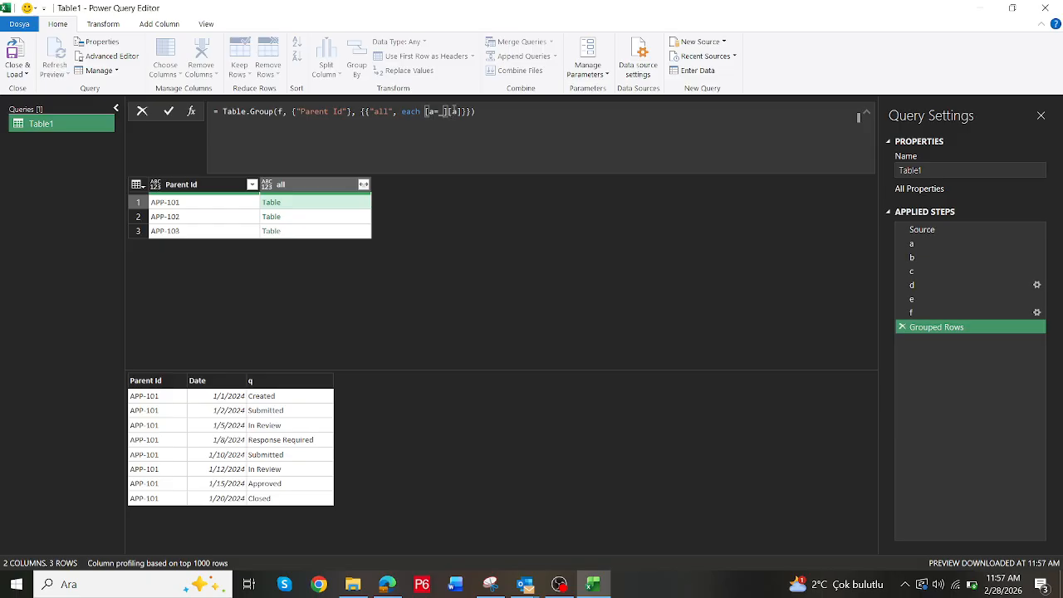
text(;)
key(BackSpace)
text(,)
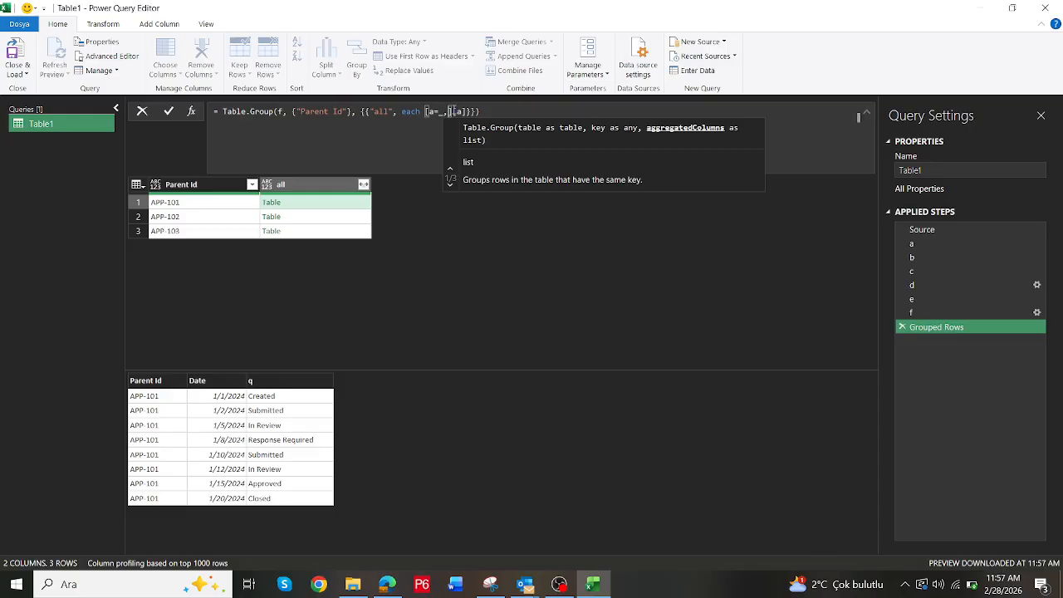
key(shift+Return)
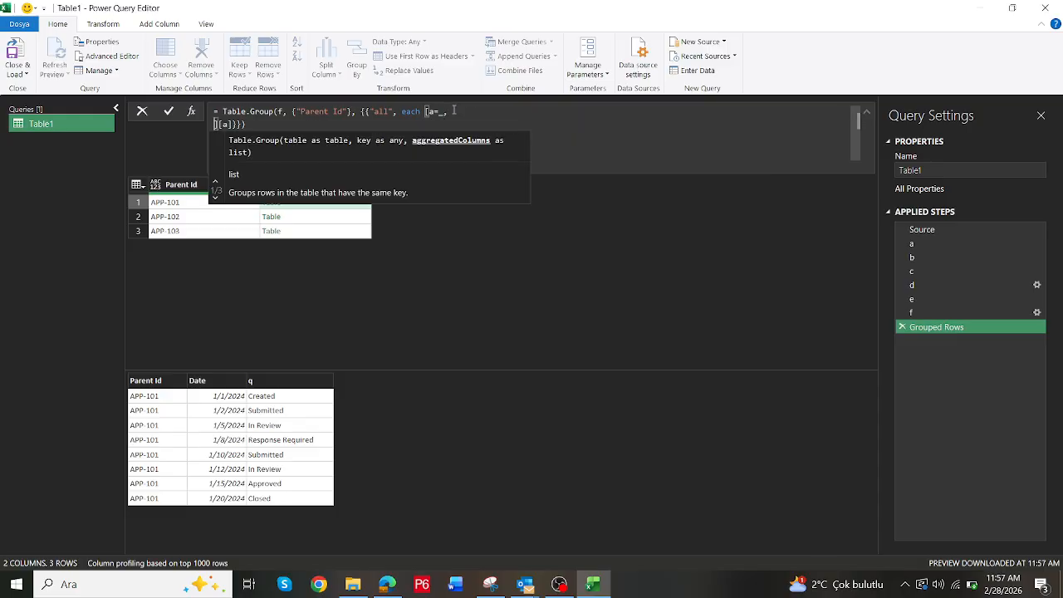
text(b= )
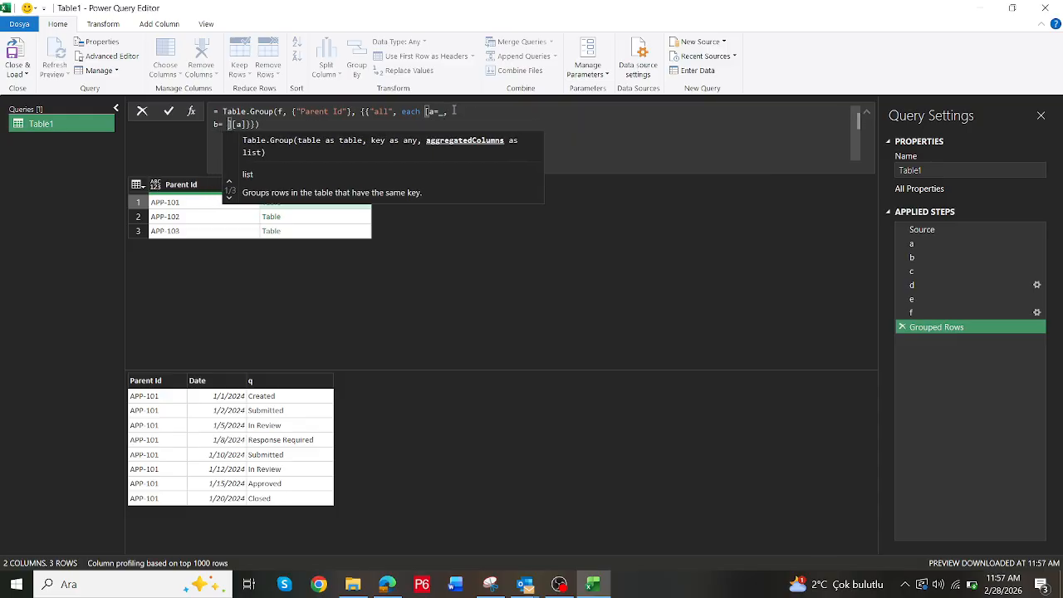
text(tex)
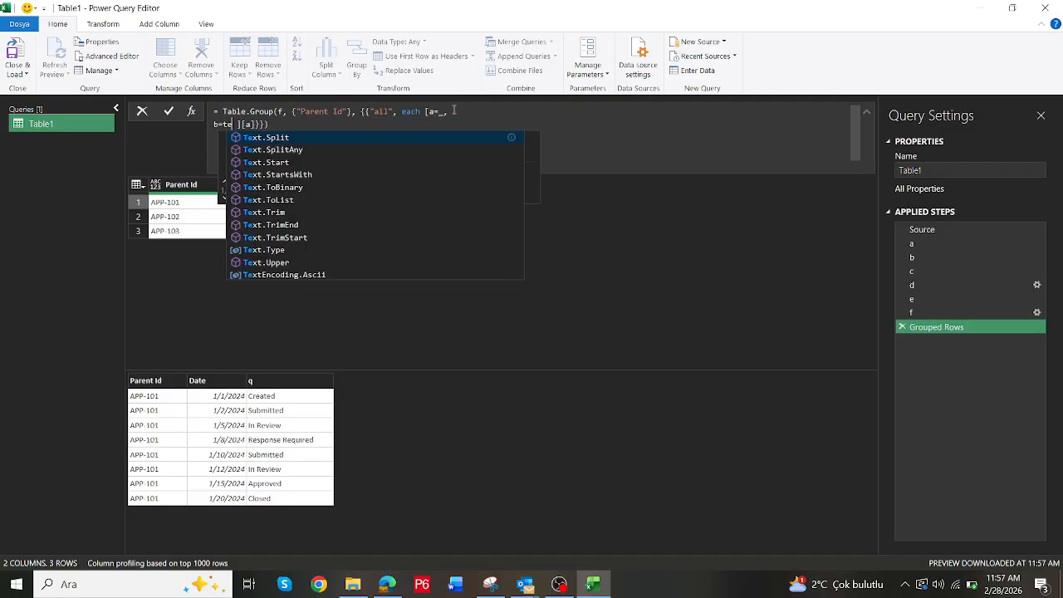
text(tcom)
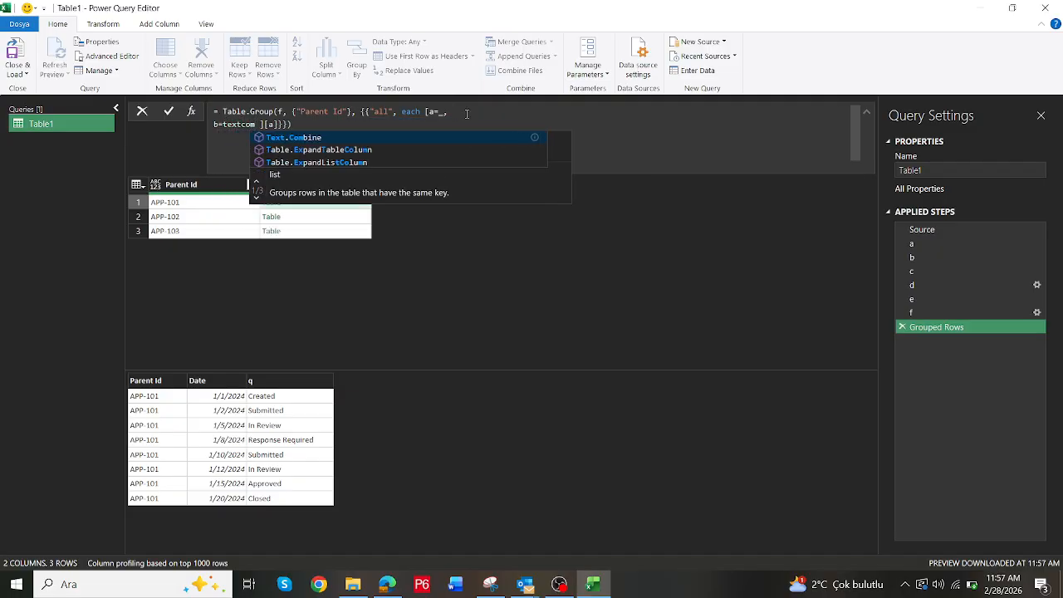
click(343, 137)
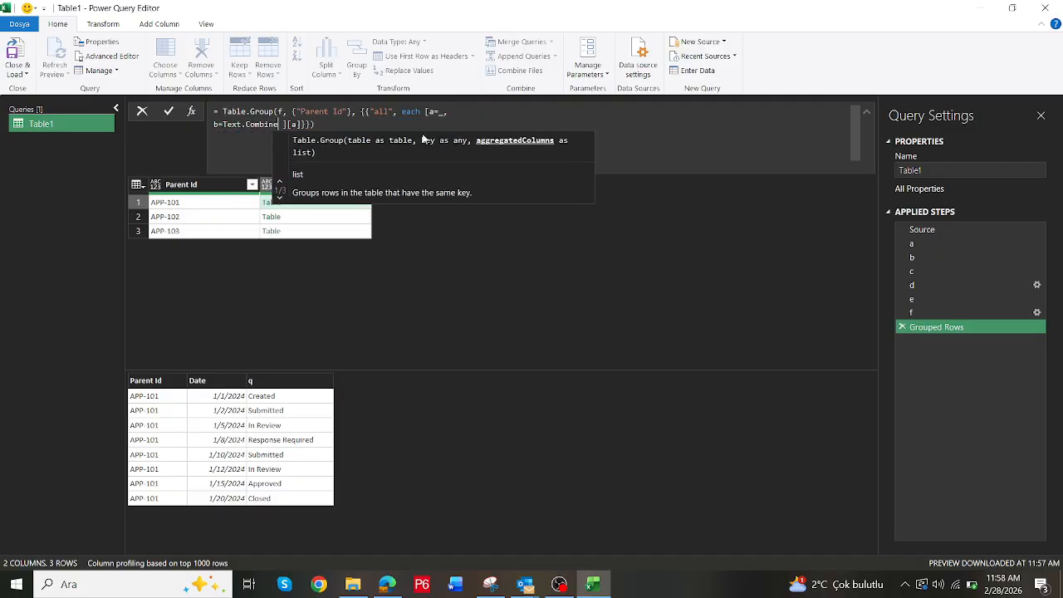
text(()
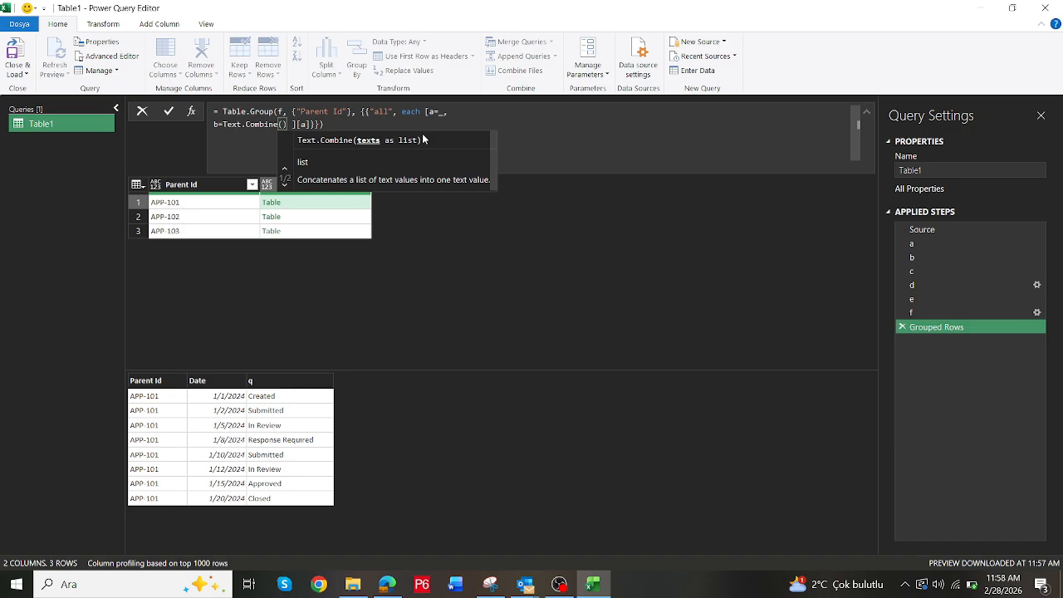
text(a[)
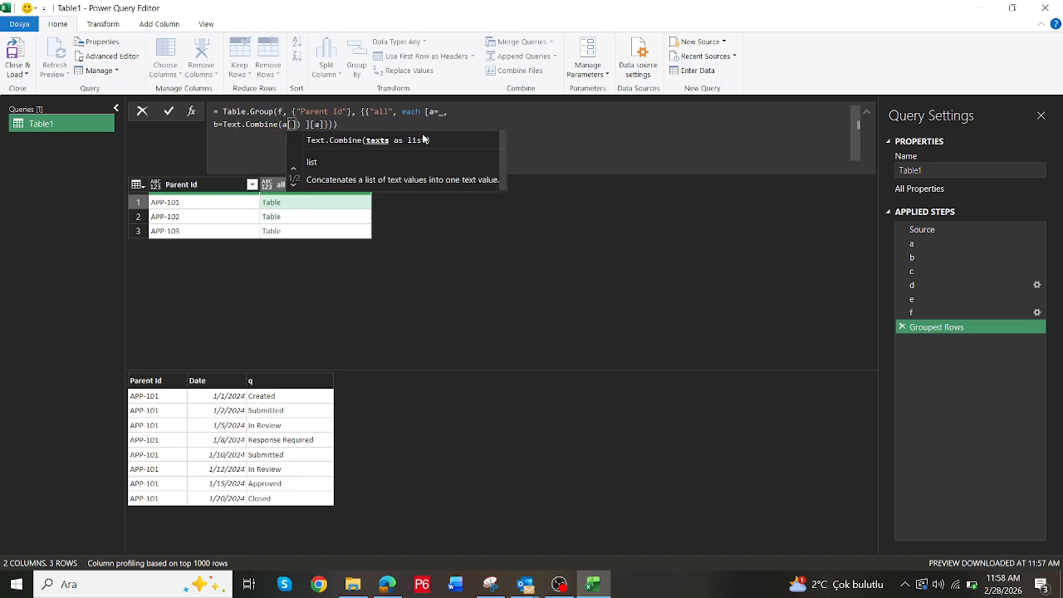
text(q)
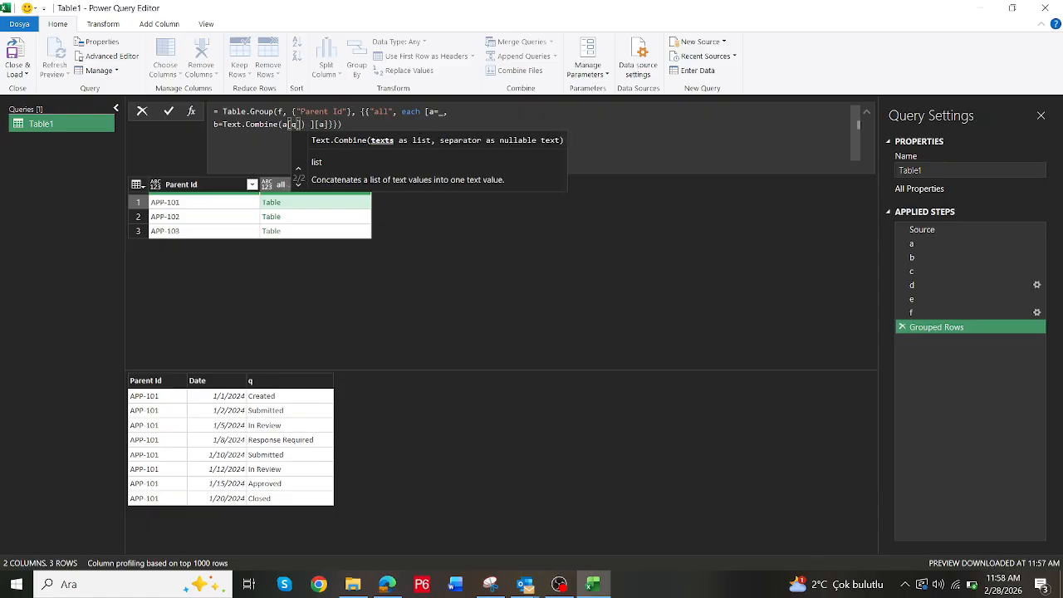
click(303, 124)
text(,"")
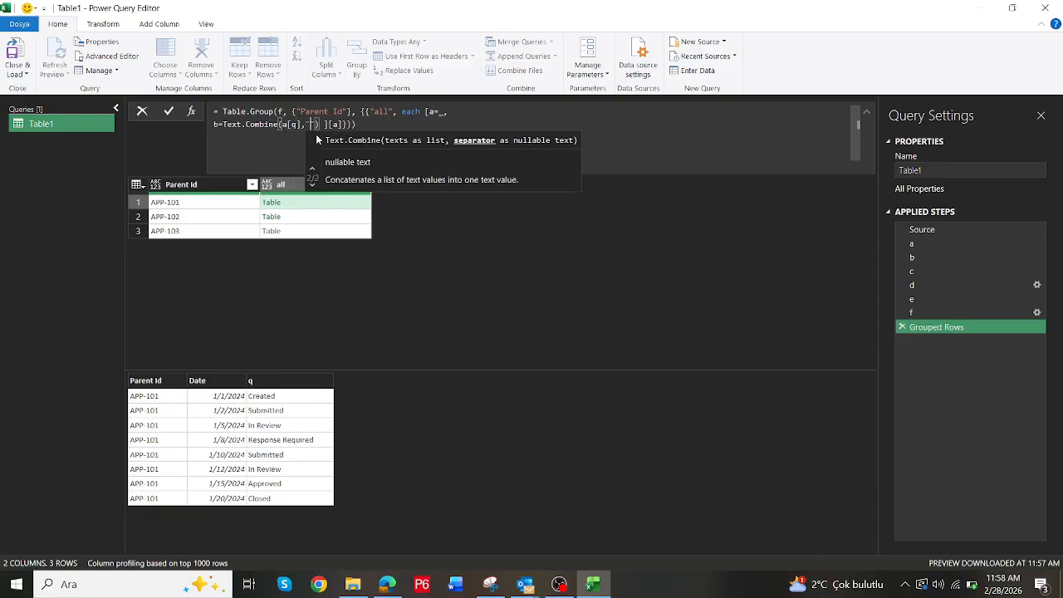
text(>)
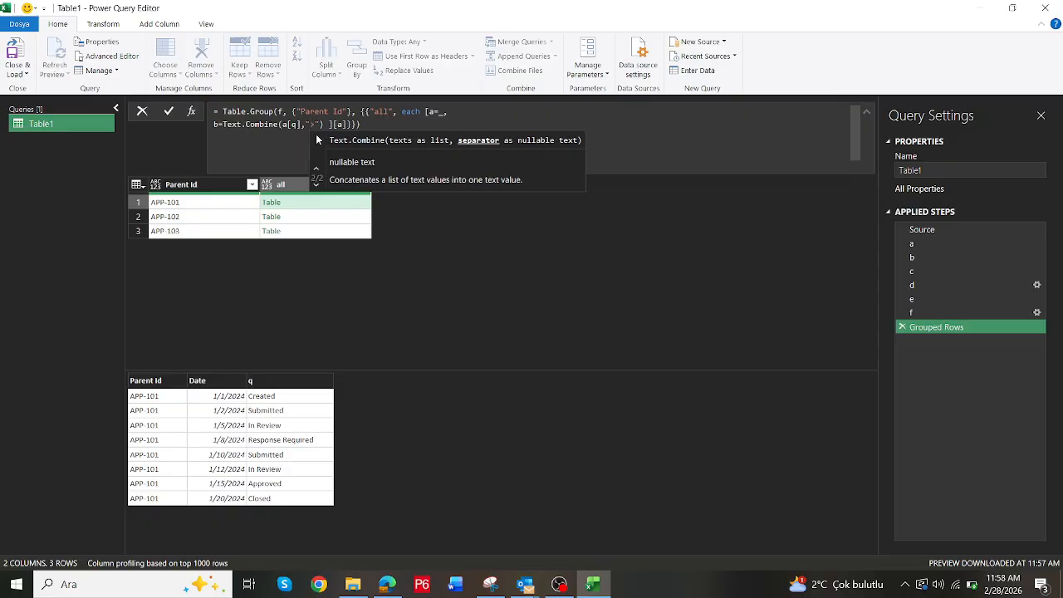
Return [b] instead of [a] from the record, apply the formula, widen the all column and review APP-101's combined status path
click(340, 124)
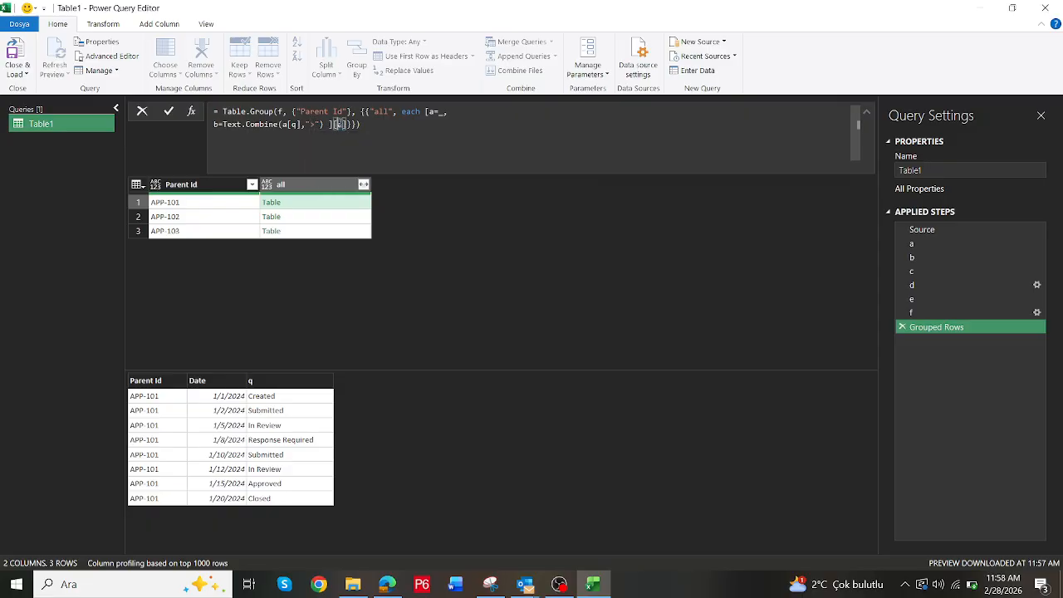
text(b)
key(Return)
click(347, 208)
drag(371, 184, 597, 189)
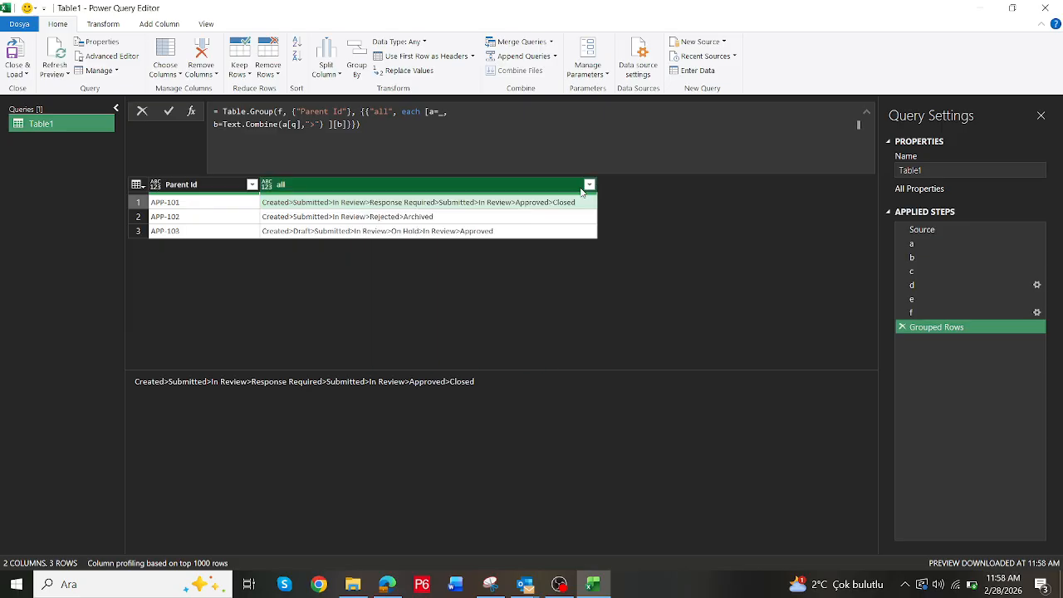
click(366, 204)
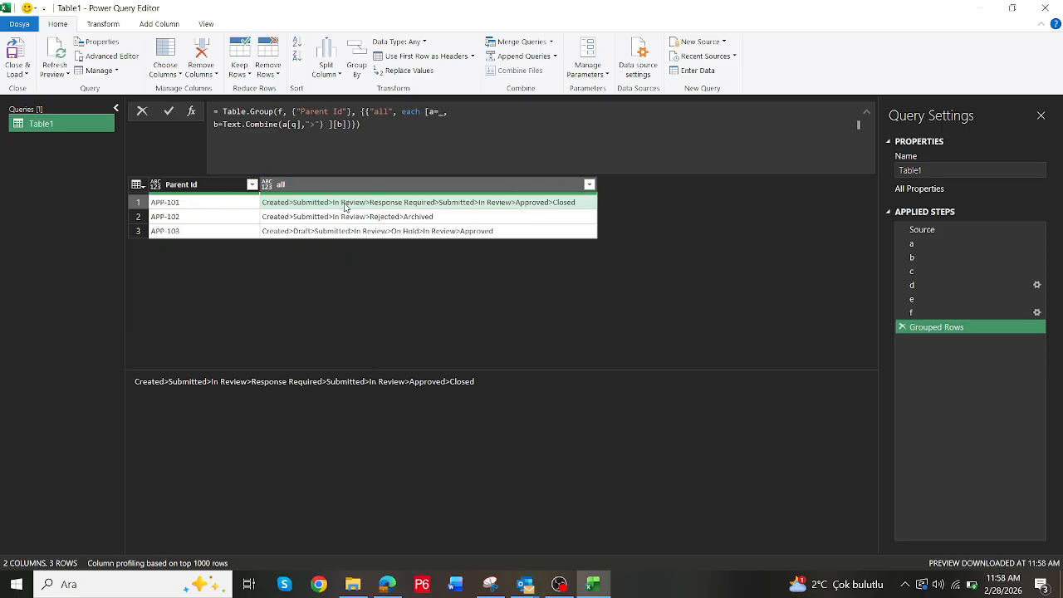
key(alt+Tab)
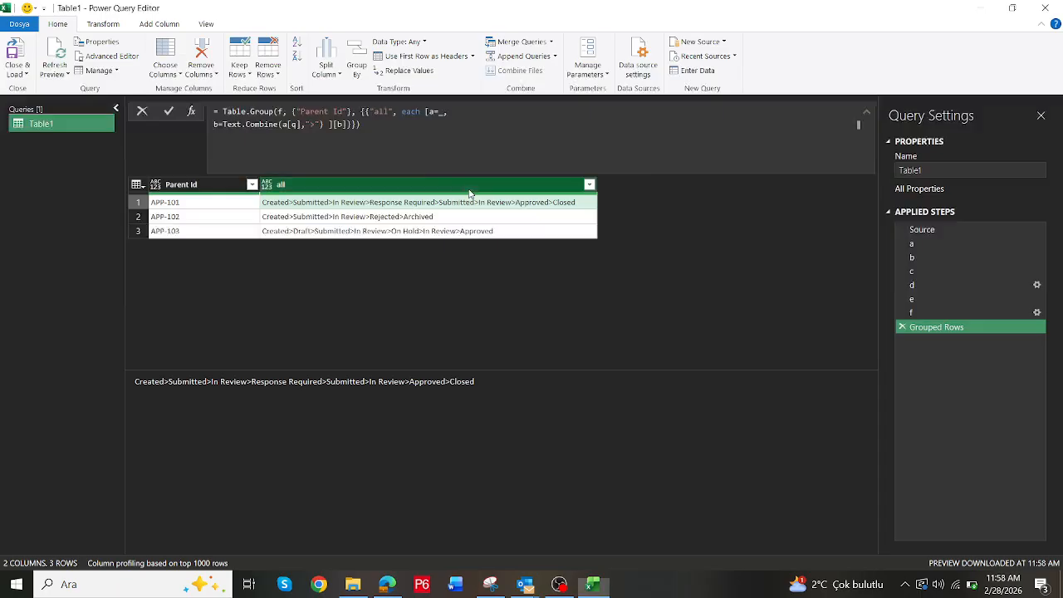
key(alt+Tab)
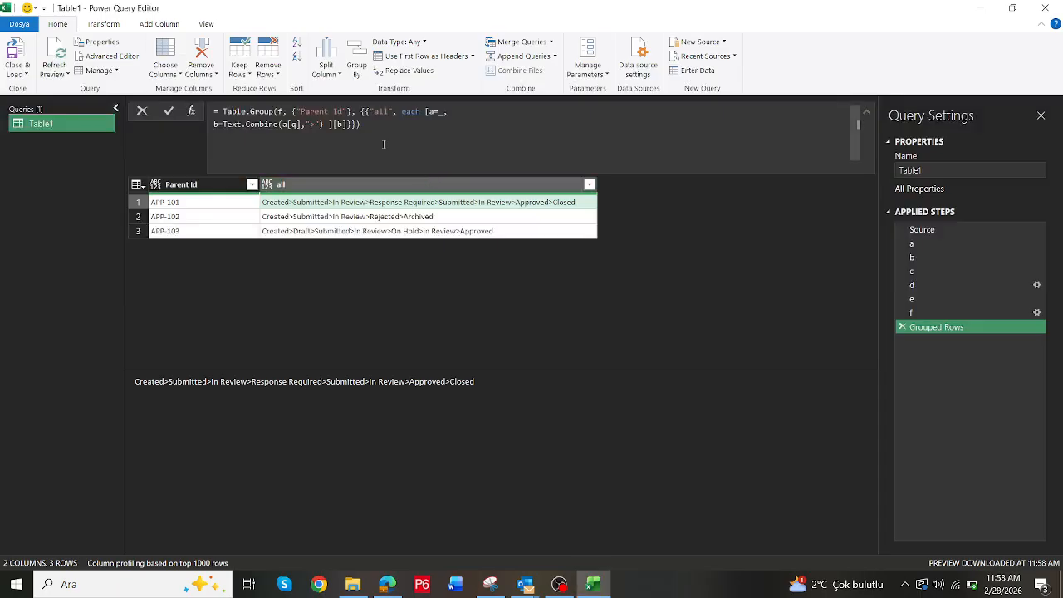
Return [a] from the record again, apply it and compare APP-101's nested dates with the Lifecycle Days in the challenge workbook
double_click(340, 124)
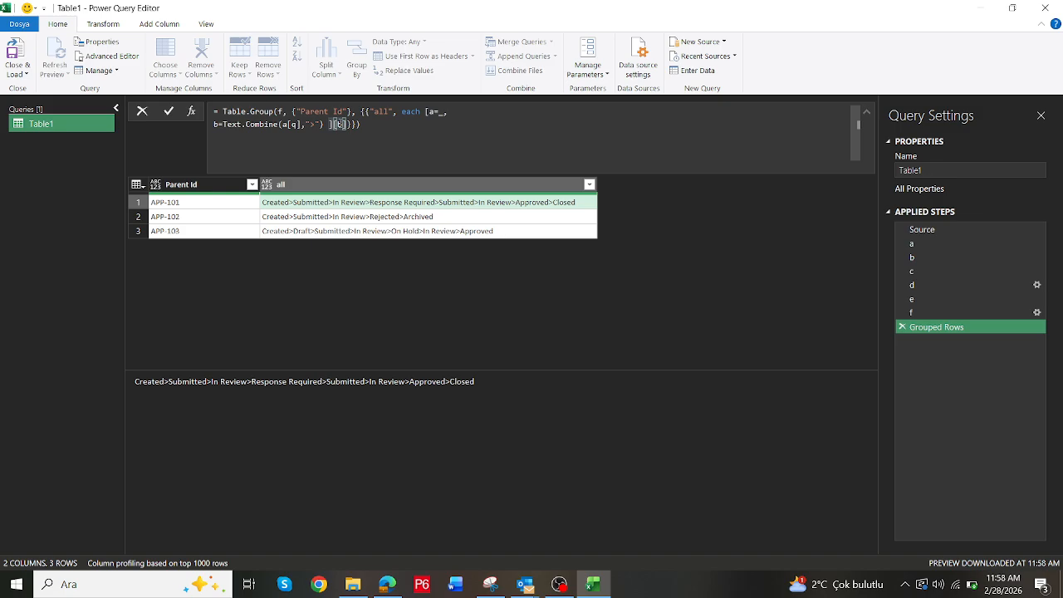
text(ab)
key(BackSpace)
key(Return)
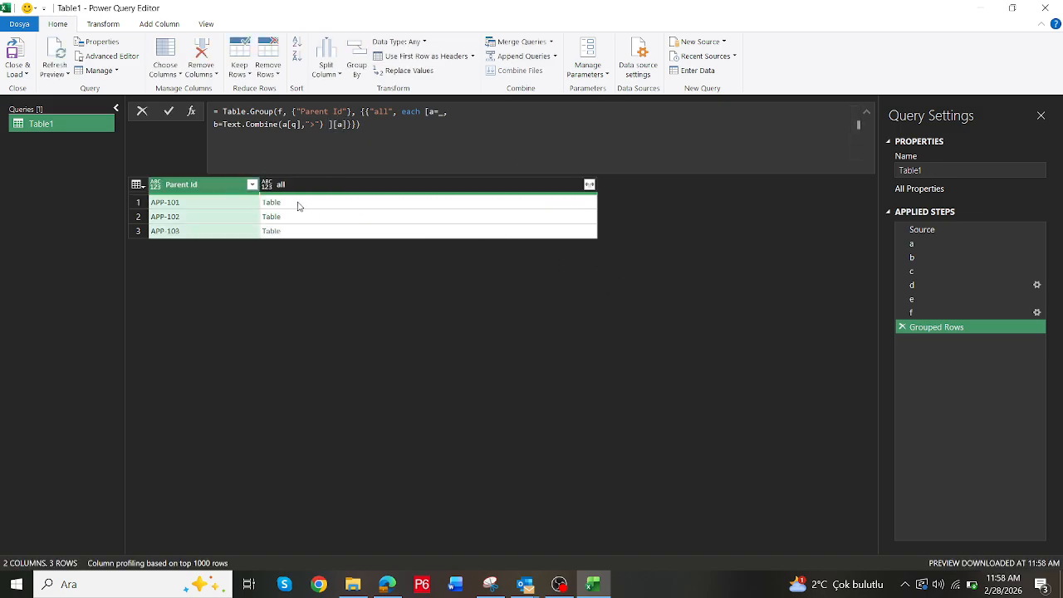
click(296, 206)
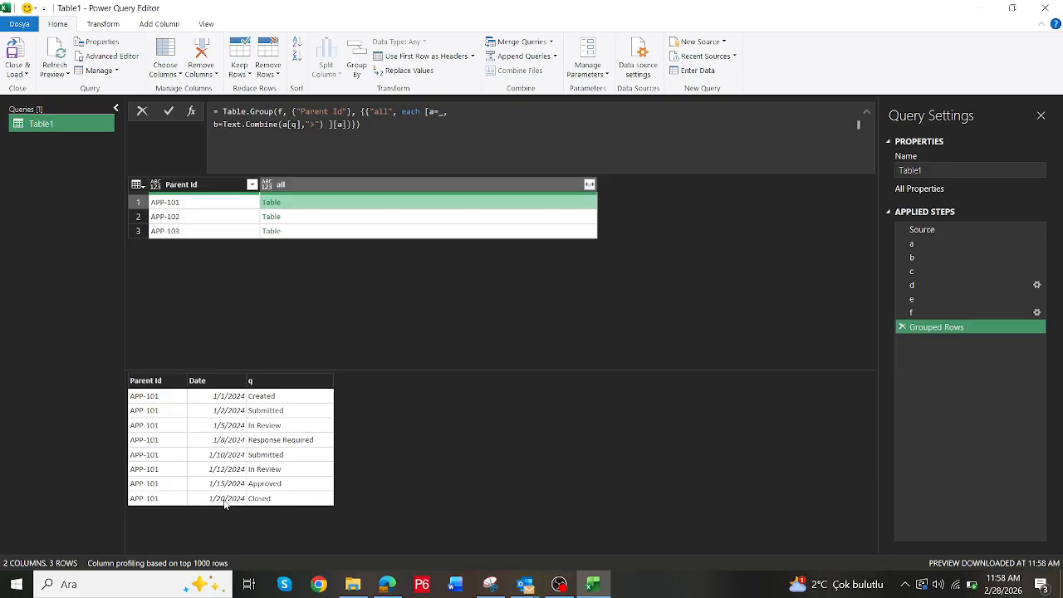
key(alt+Tab)
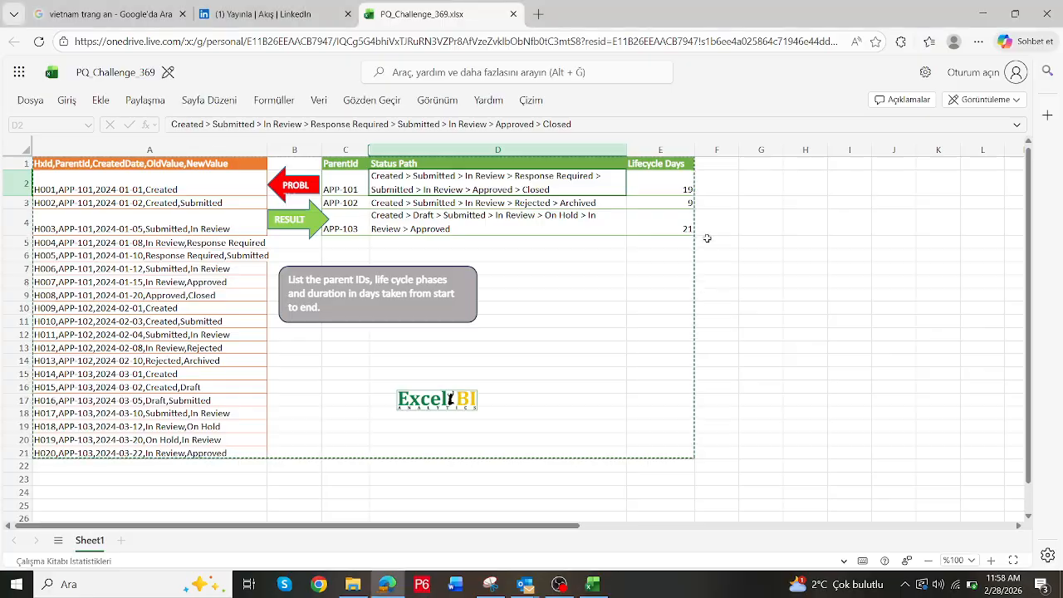
key(alt+Tab)
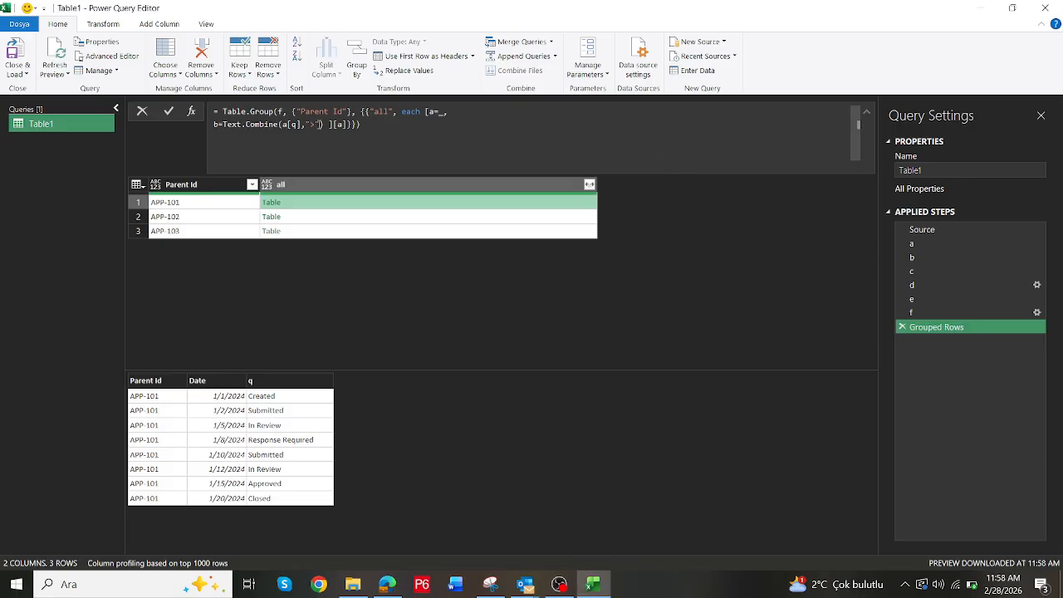
Add a third record field c on a new line after b, starting with List.Max(a[Date])
click(322, 124)
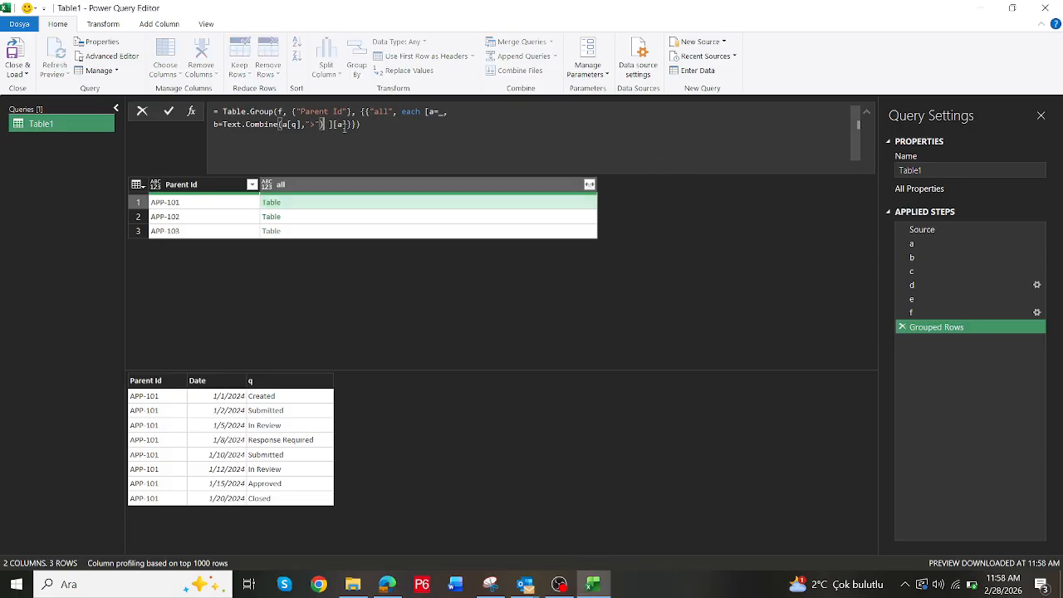
text(,)
key(shift+Return)
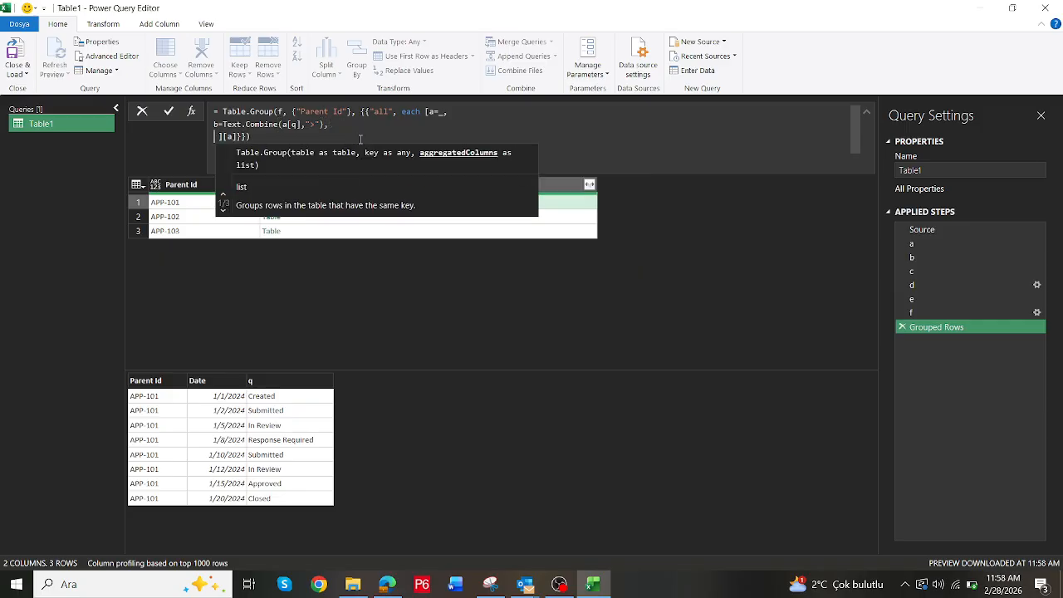
text(c=)
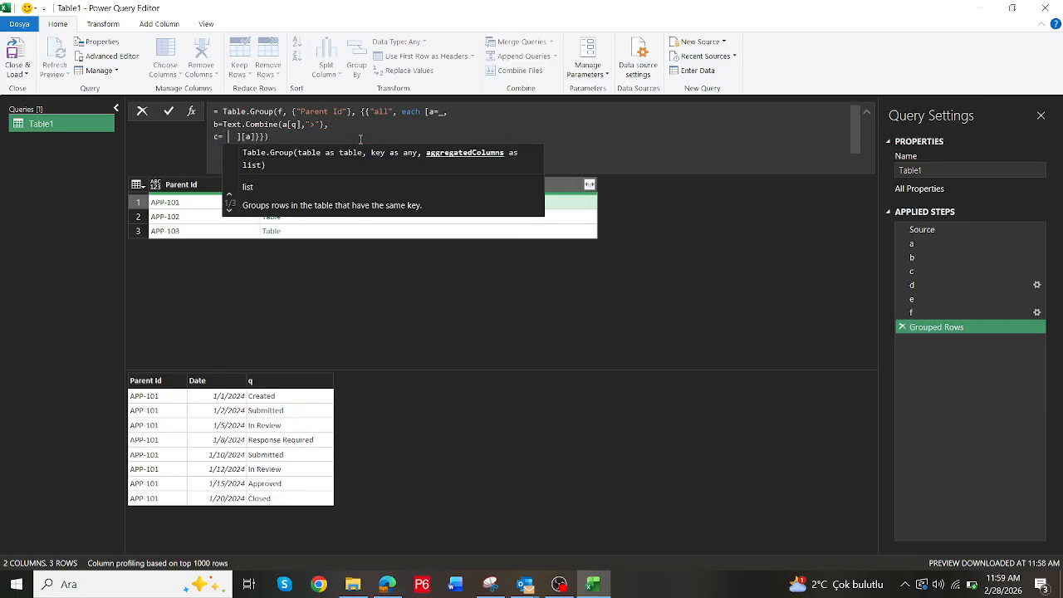
text( lim)
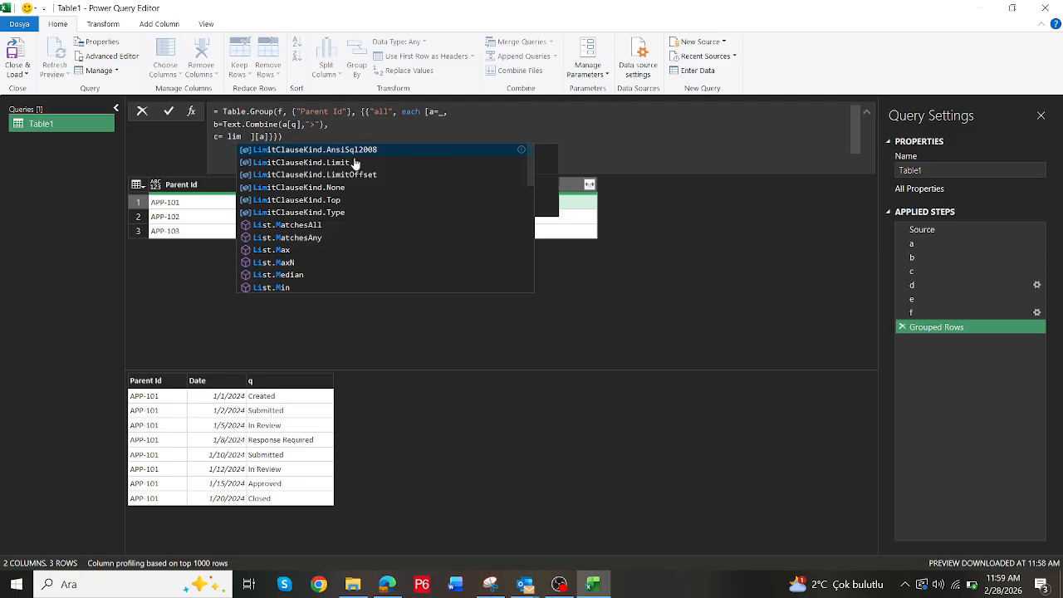
click(351, 249)
text(()
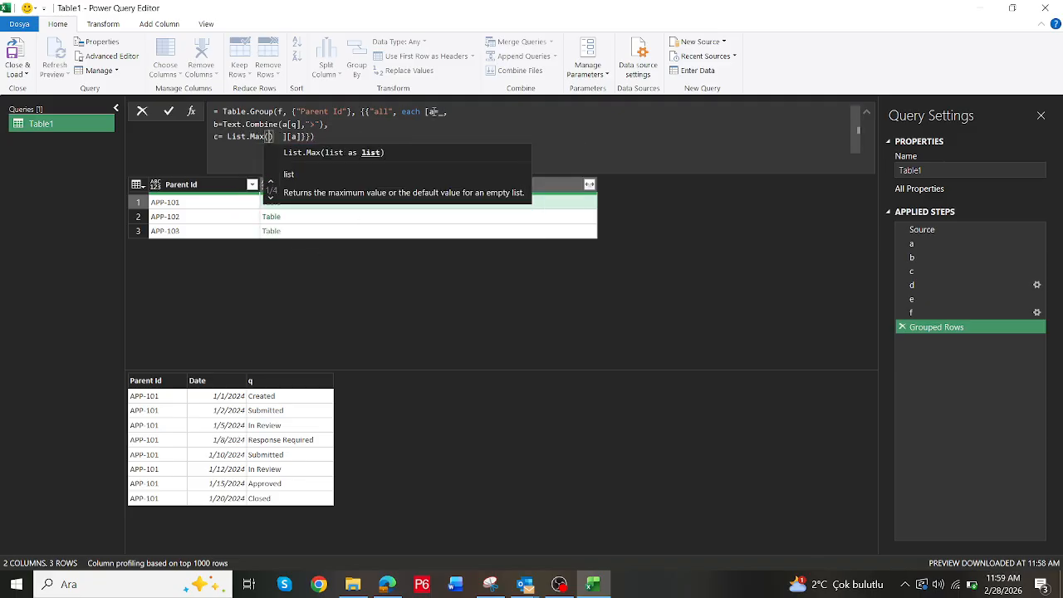
text(a[)
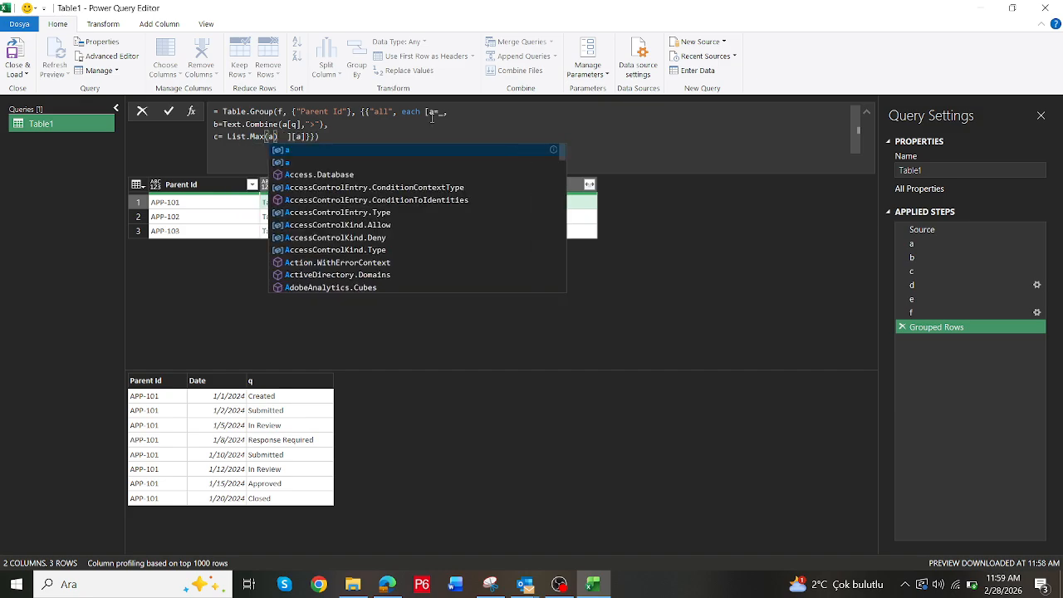
text(Date)
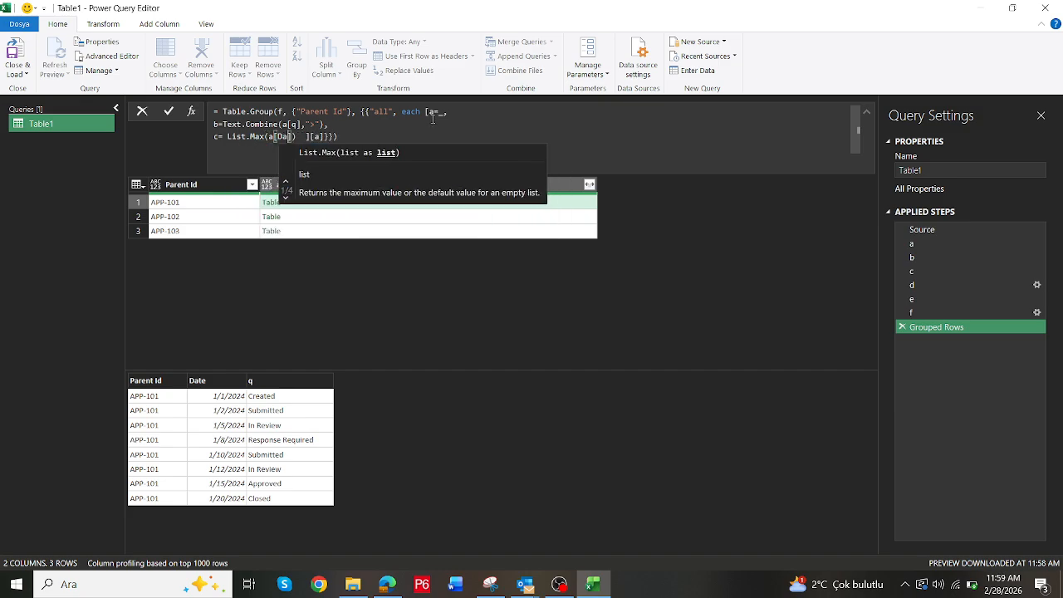
text(]  ][a]}})
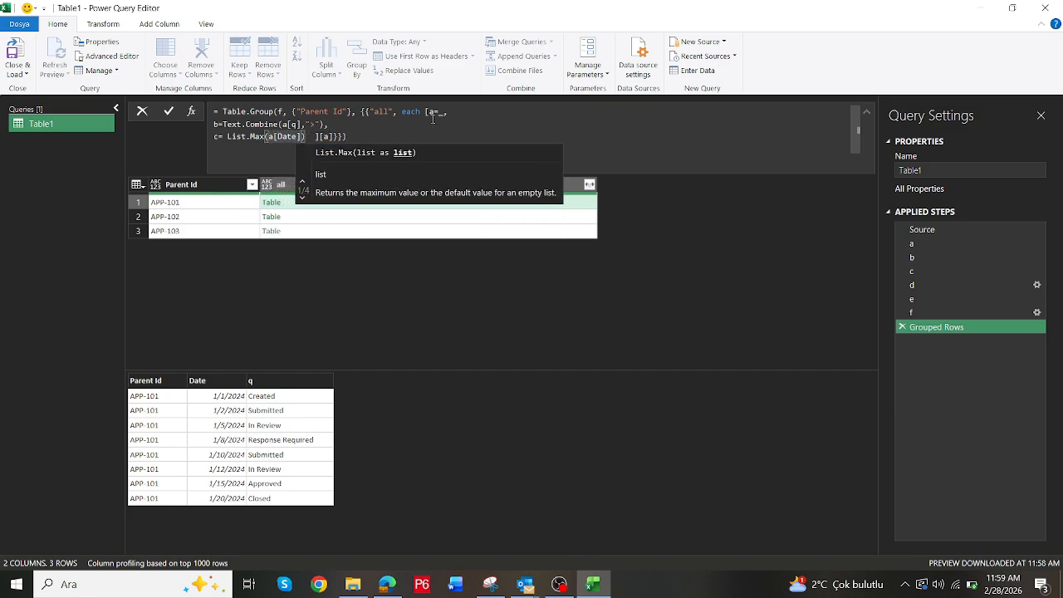
text())
key(BackSpace)
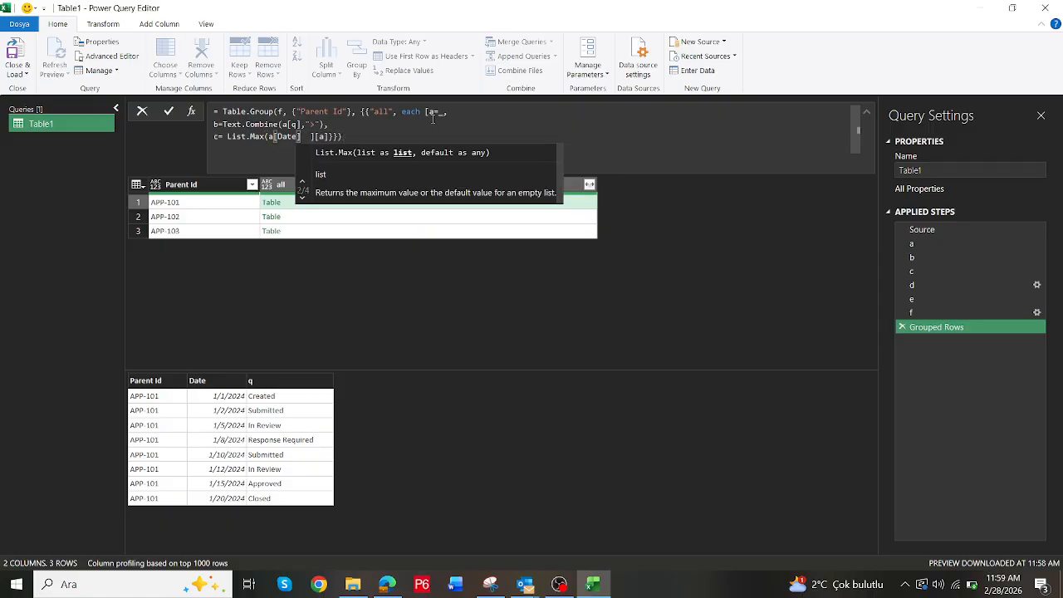
Subtract List.Min(a[Date]) from the List.Max expression in field c
text()-L)
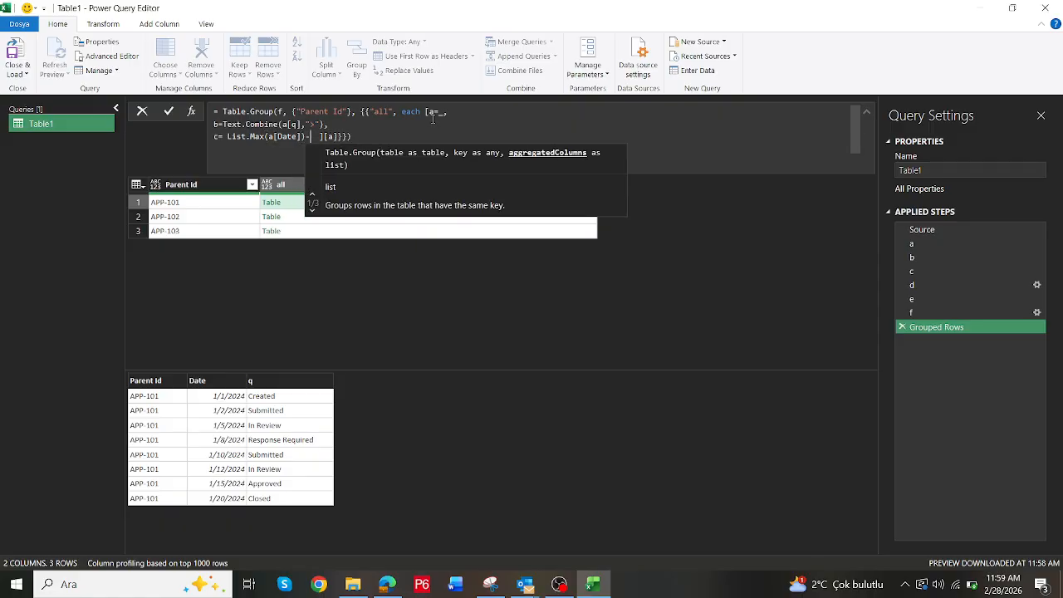
text(ist.Min)
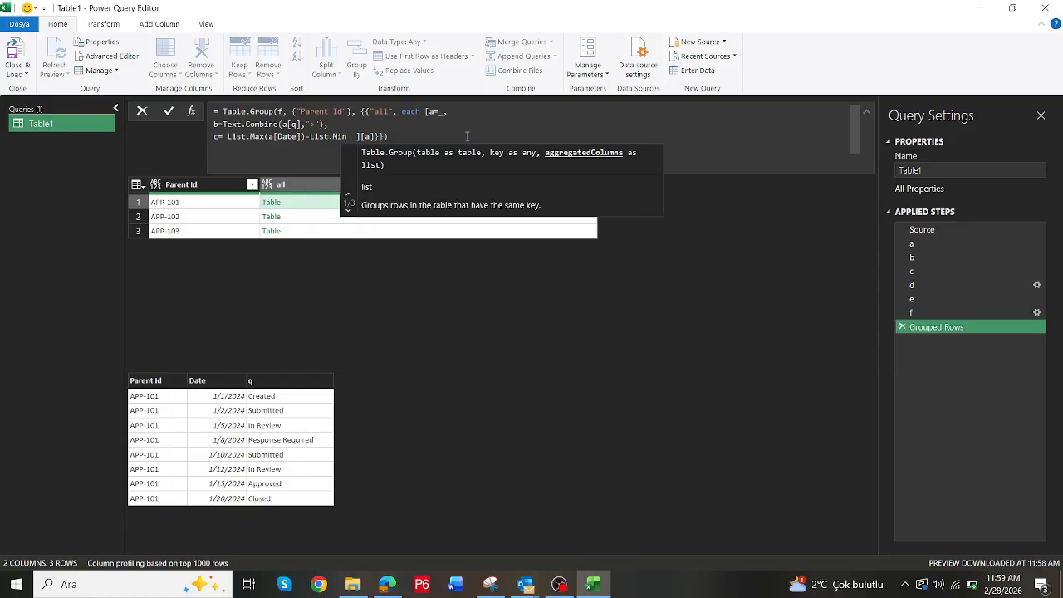
text((a[)
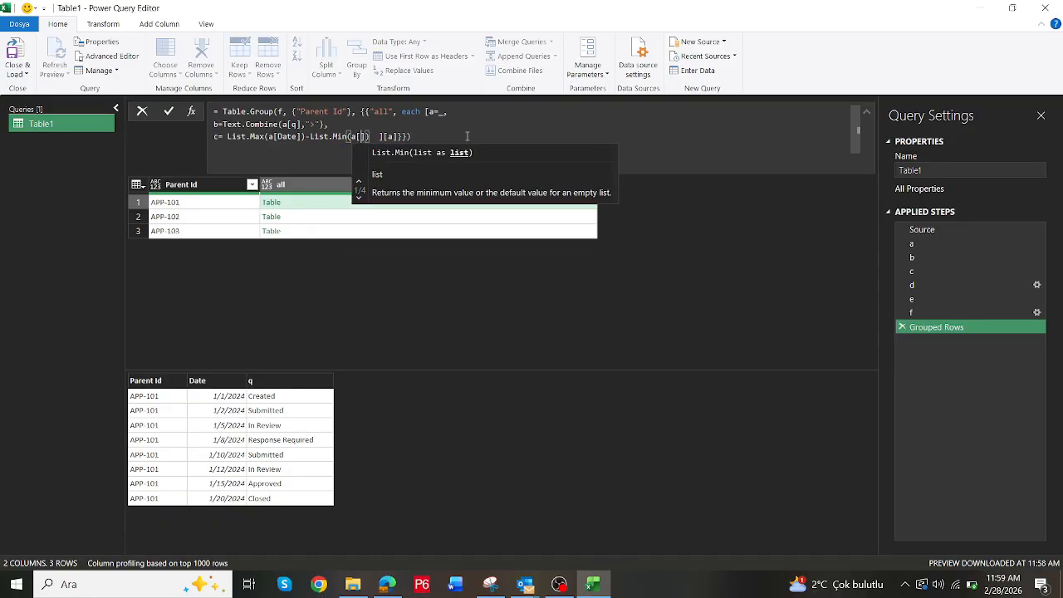
text(Date)
key(Right)
key(Right)
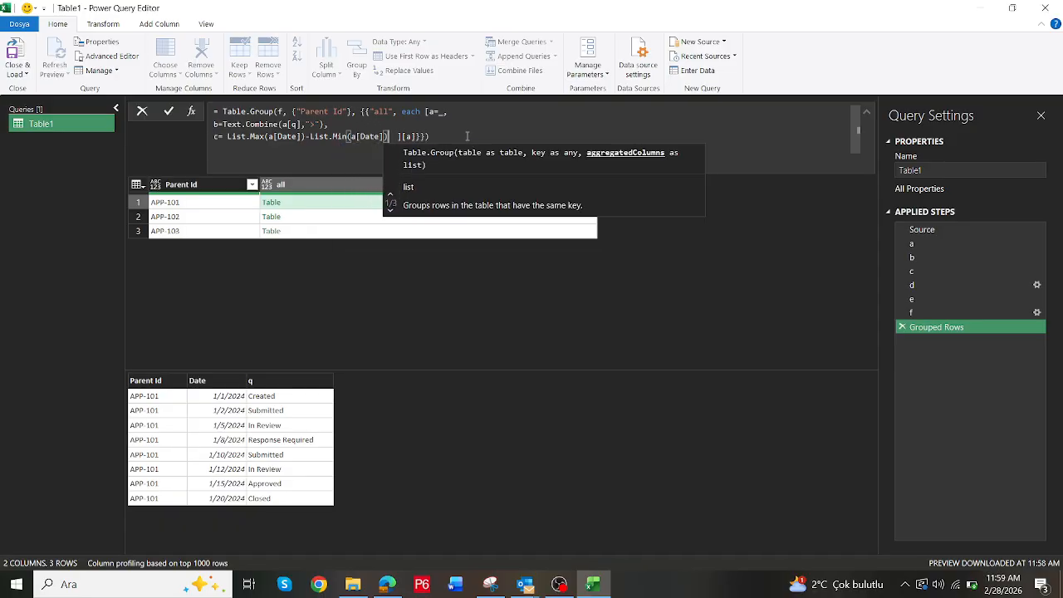
Return [c] instead of [a] from the record, apply the formula and compare the durations with Lifecycle Days in the challenge workbook
click(408, 137)
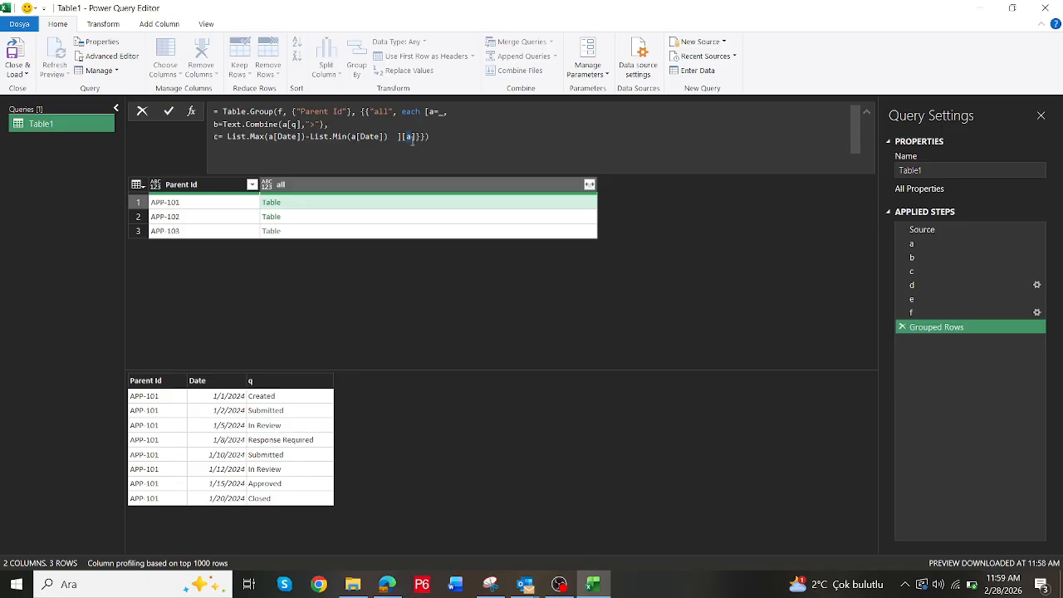
text(c)
key(Return)
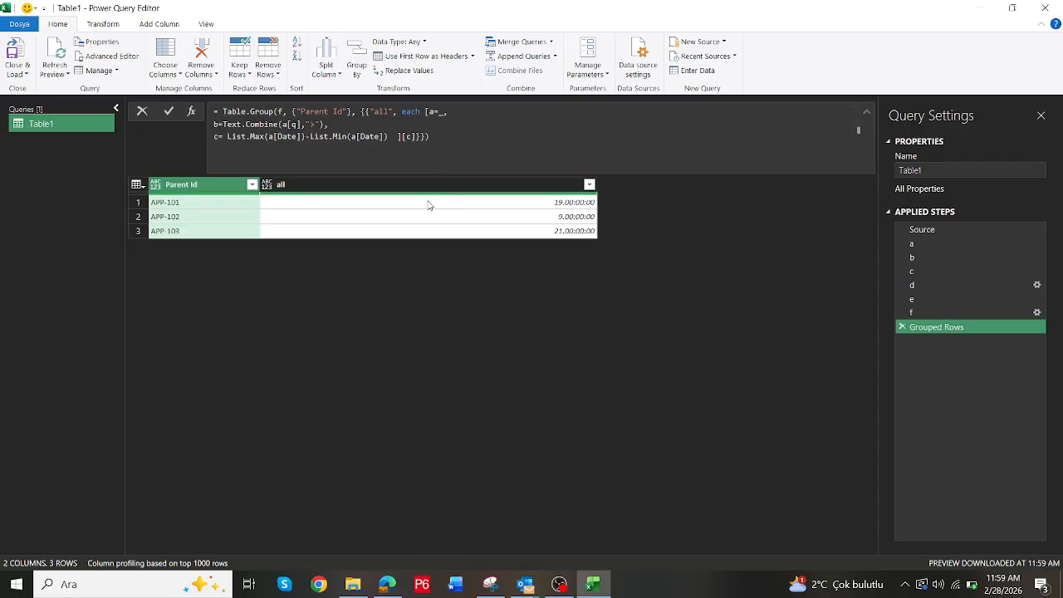
key(alt+Tab)
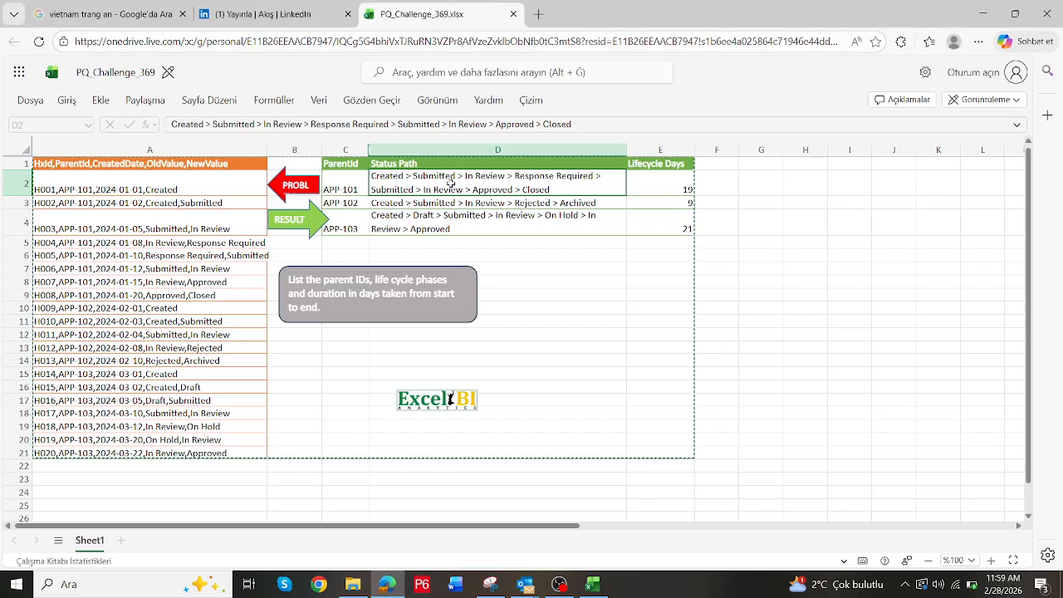
key(alt+Tab)
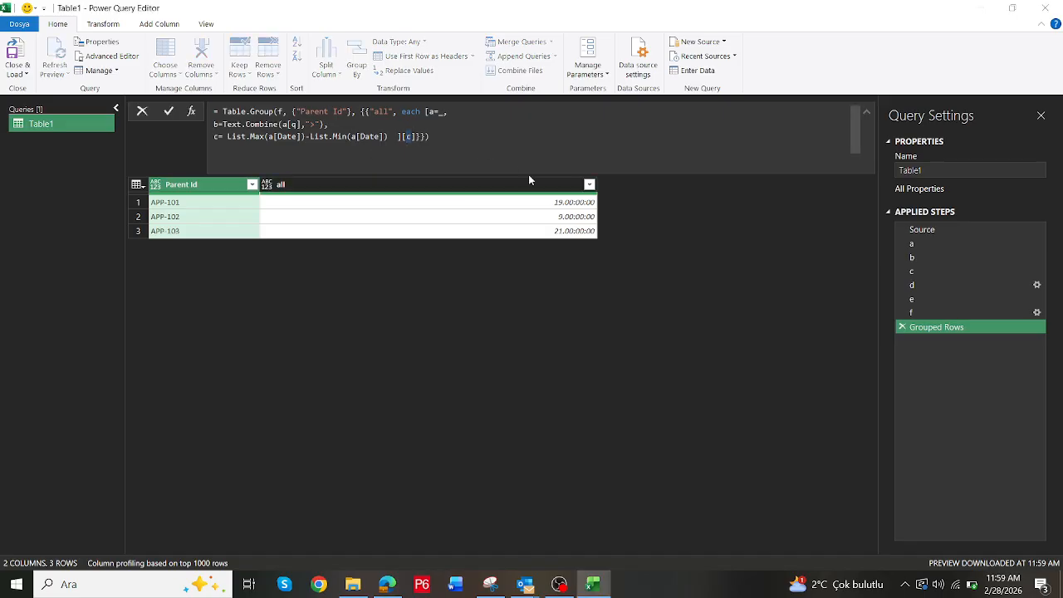
key(alt+Tab)
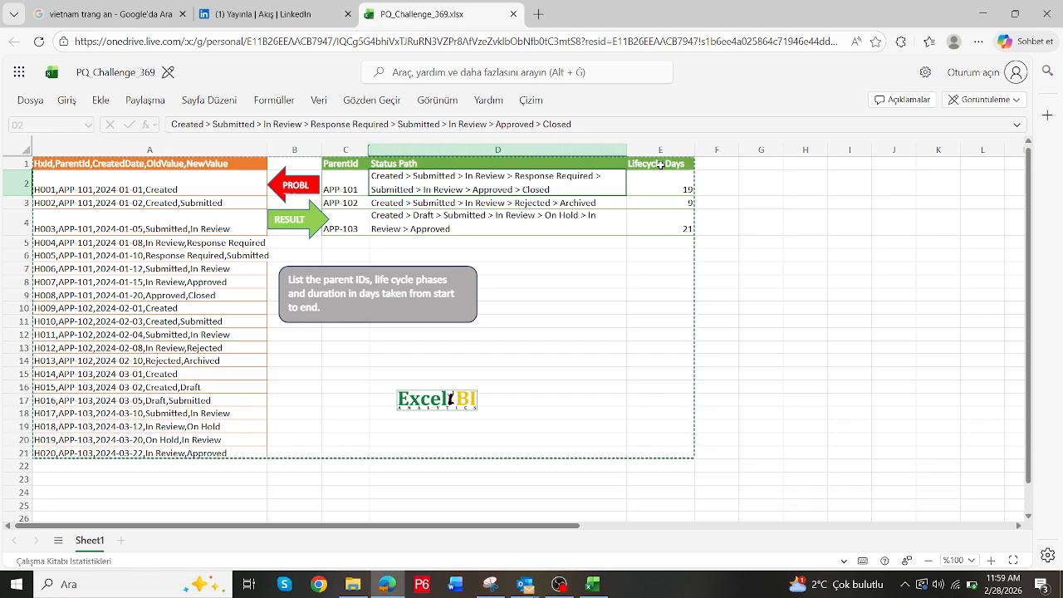
key(alt+Tab)
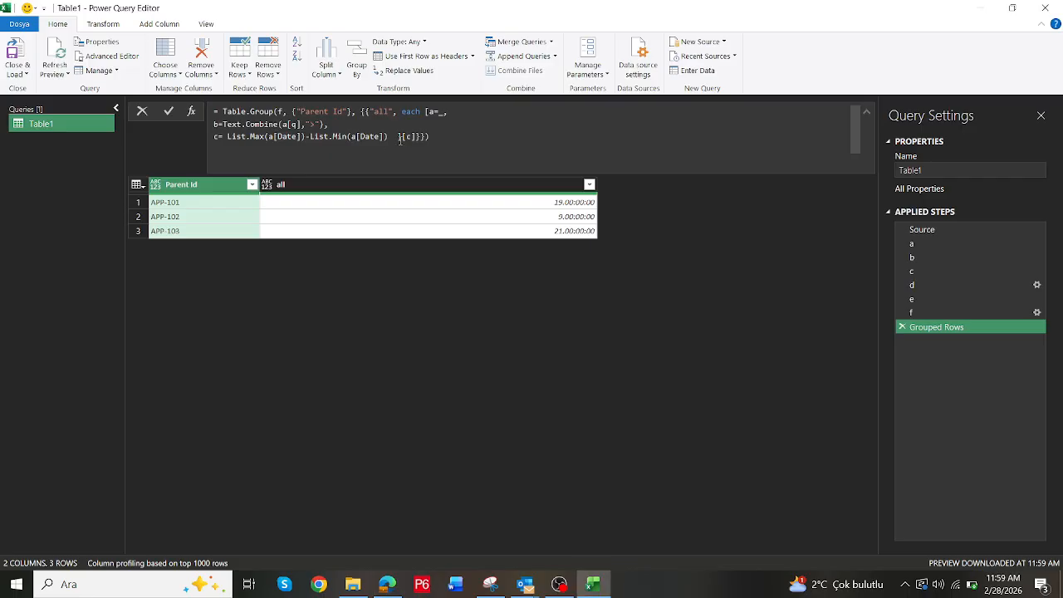
Return [b] from the record to review the combined status paths, and switch the returned field back to [c]
click(408, 136)
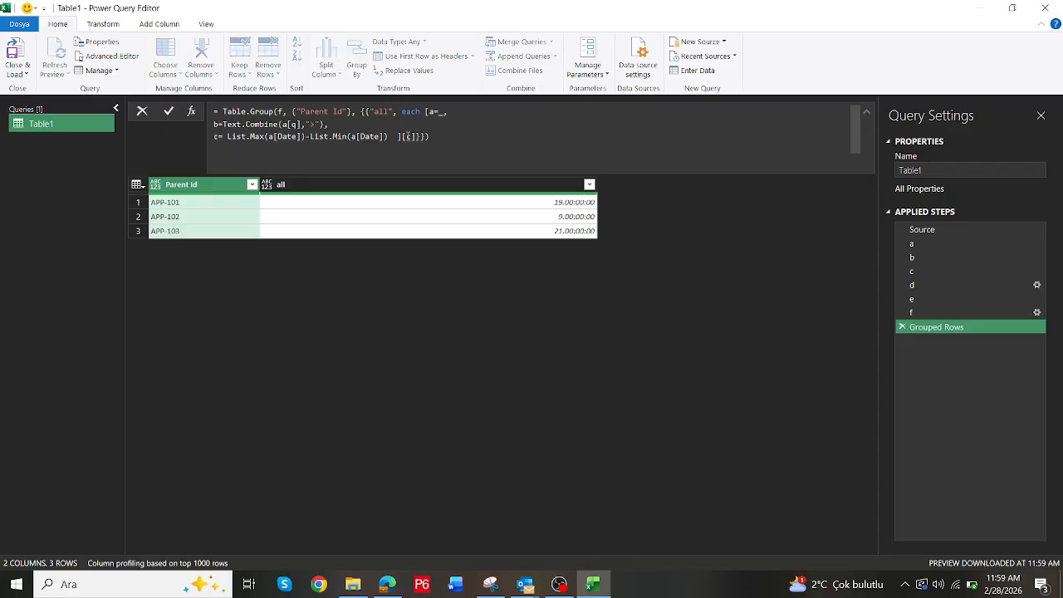
text(b)
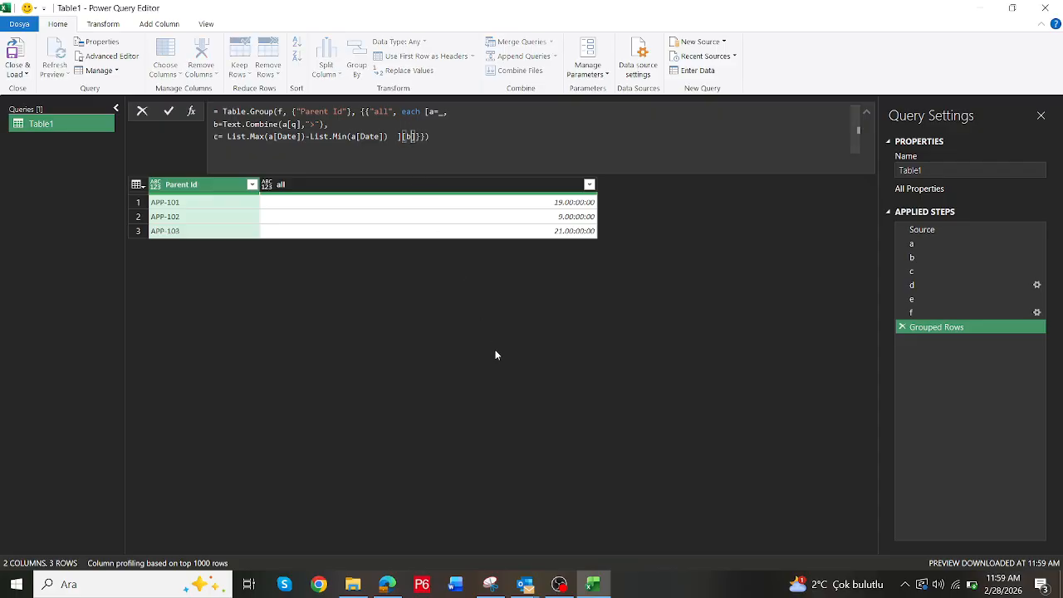
click(496, 354)
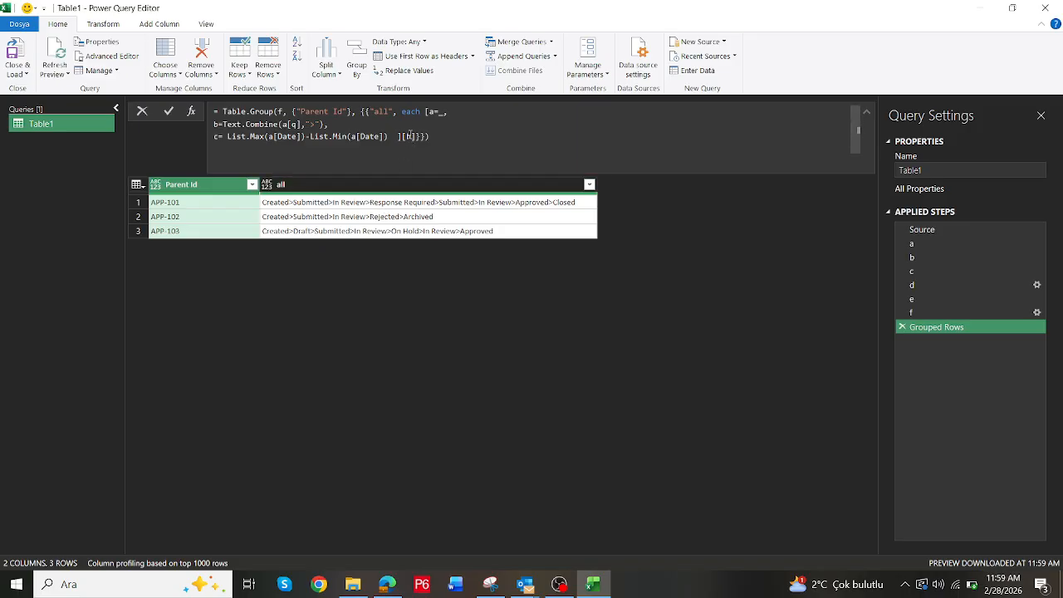
click(409, 135)
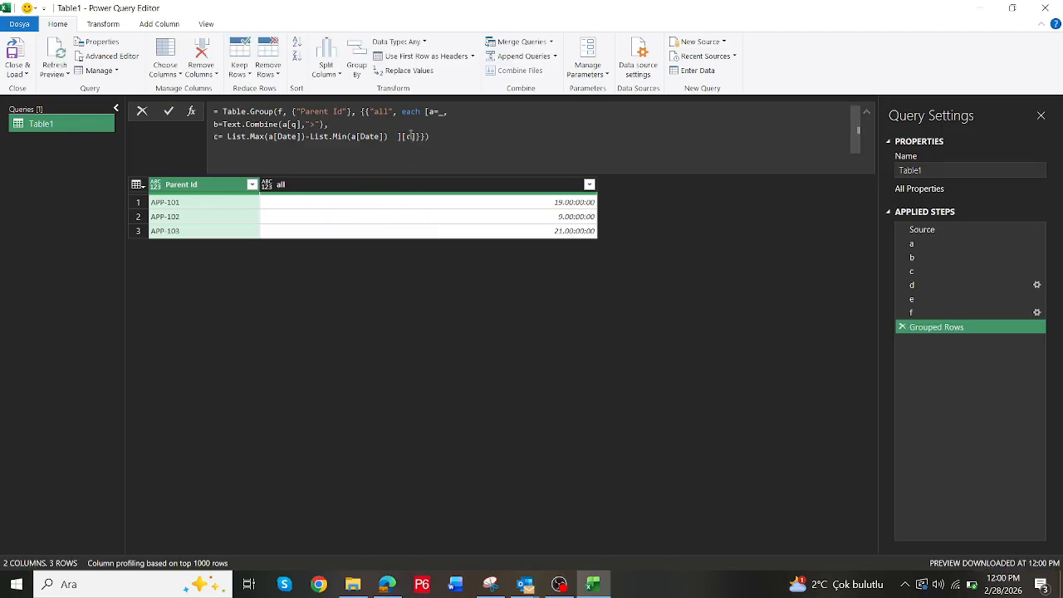
Add a fourth record field d on a new line after c, defined as List.Zip({b,c})
click(388, 137)
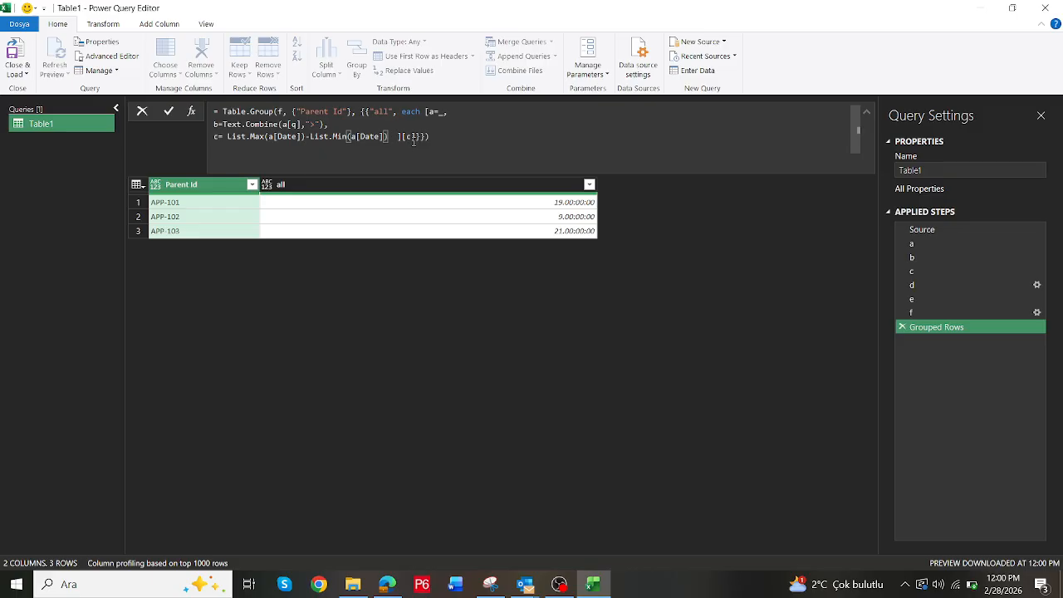
text(,)
key(shift+Return)
text(d= )
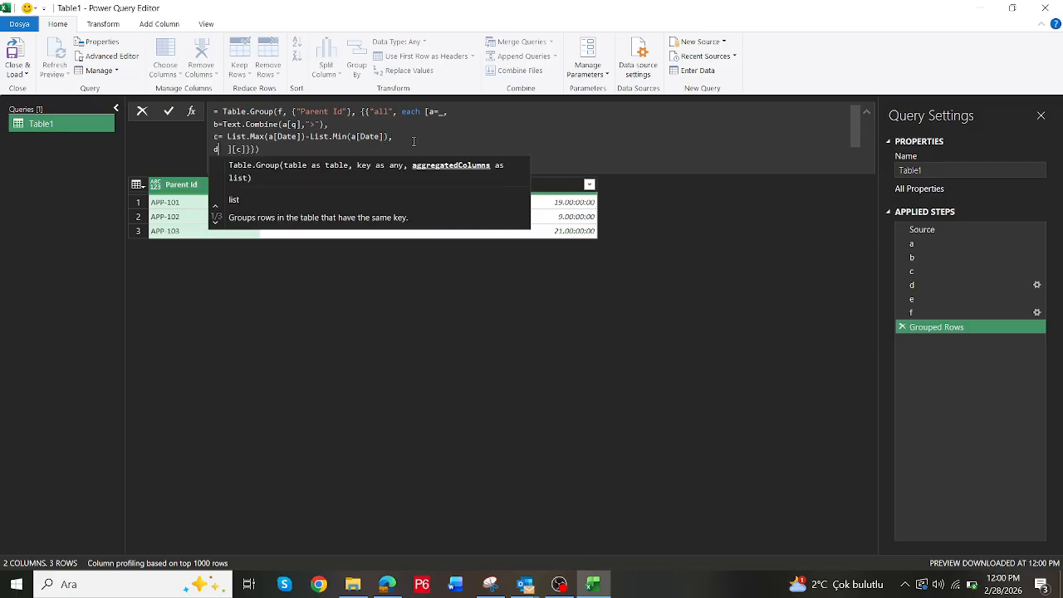
text(Listzi)
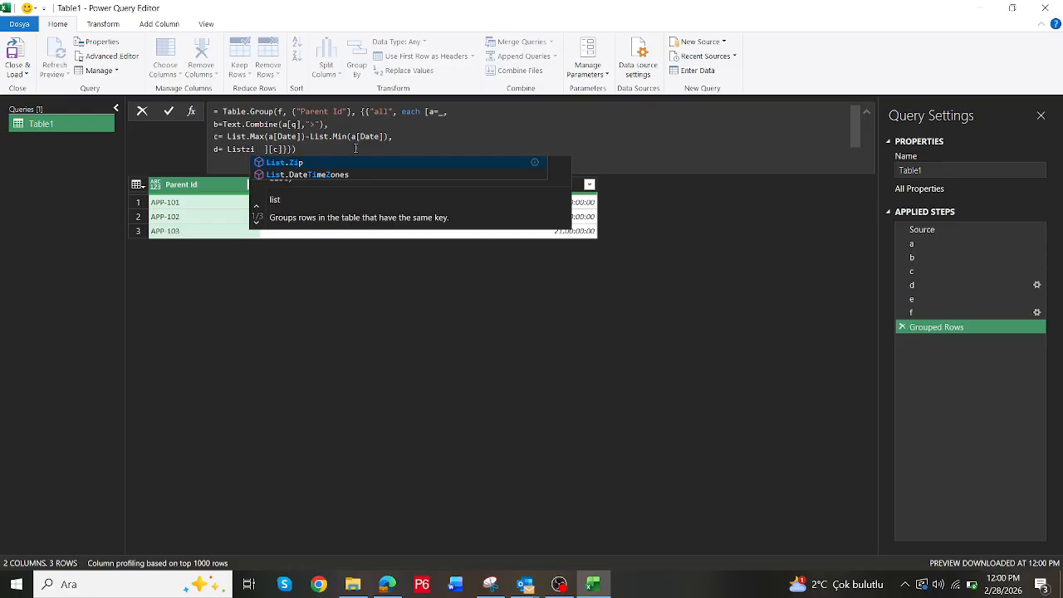
click(331, 166)
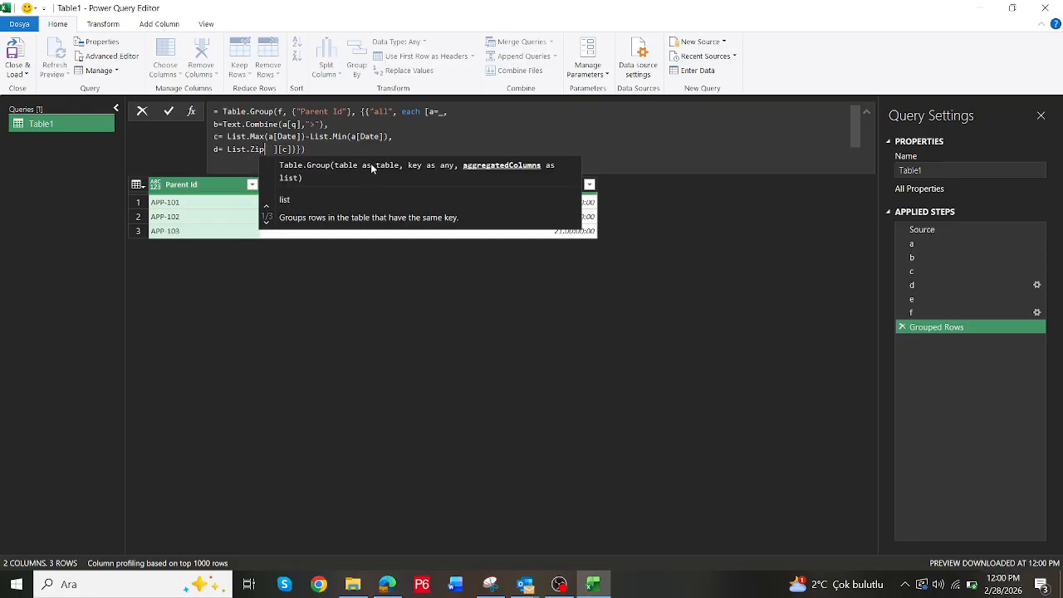
text(()
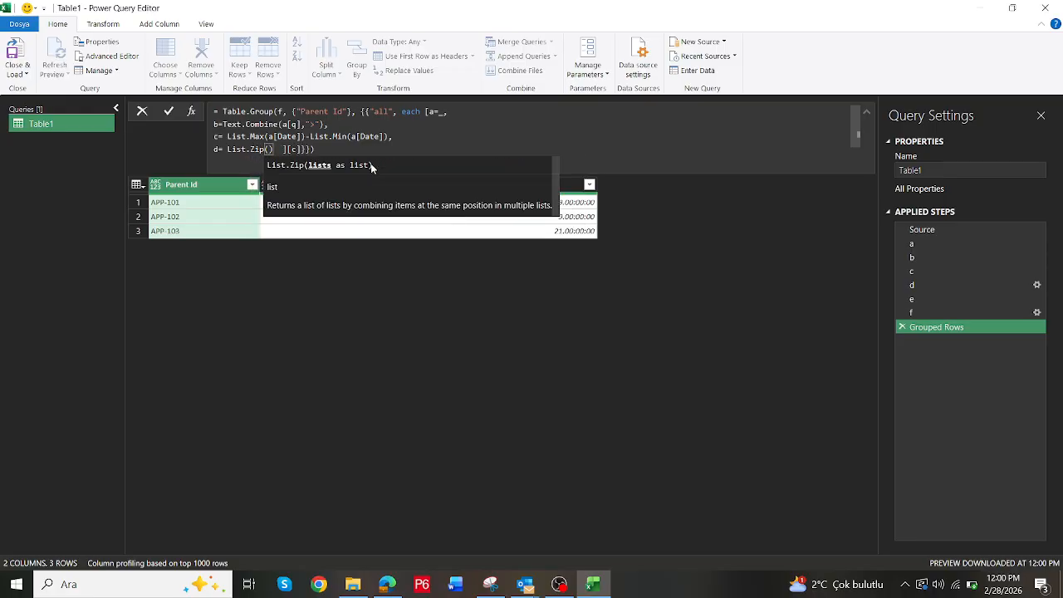
text({)
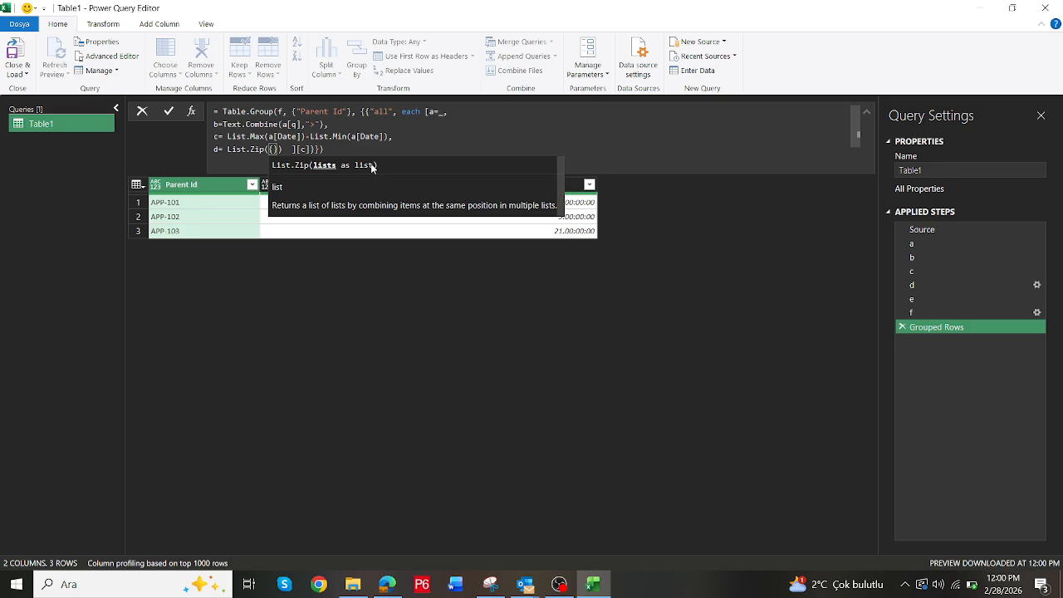
text(b,c)
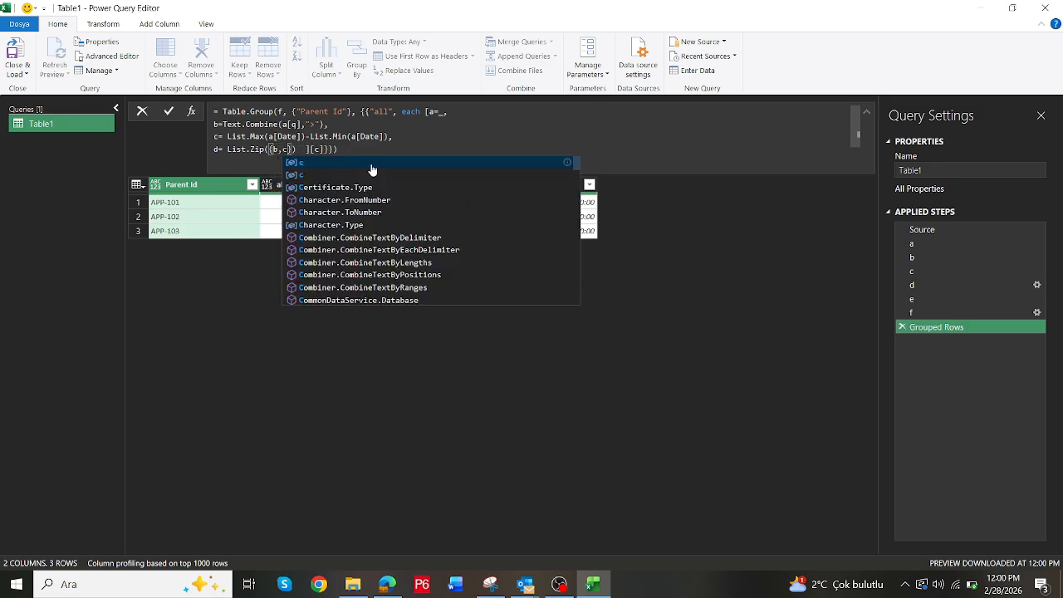
Return [d] from the record, apply the formula and preview the nested lists of APP-101, APP-102 and APP-103
click(309, 150)
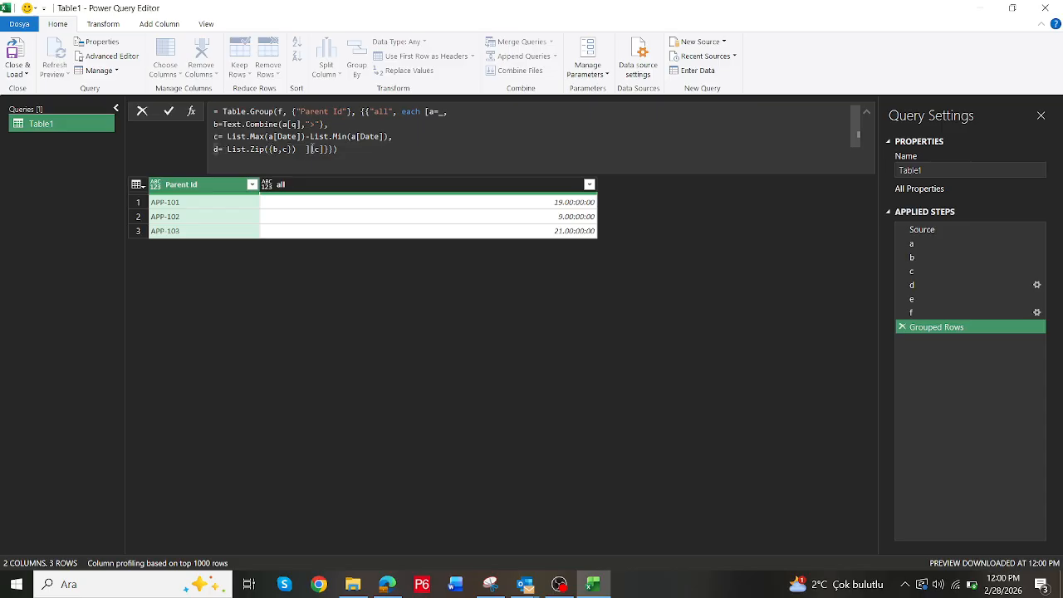
double_click(317, 150)
text(d)
key(Return)
click(390, 210)
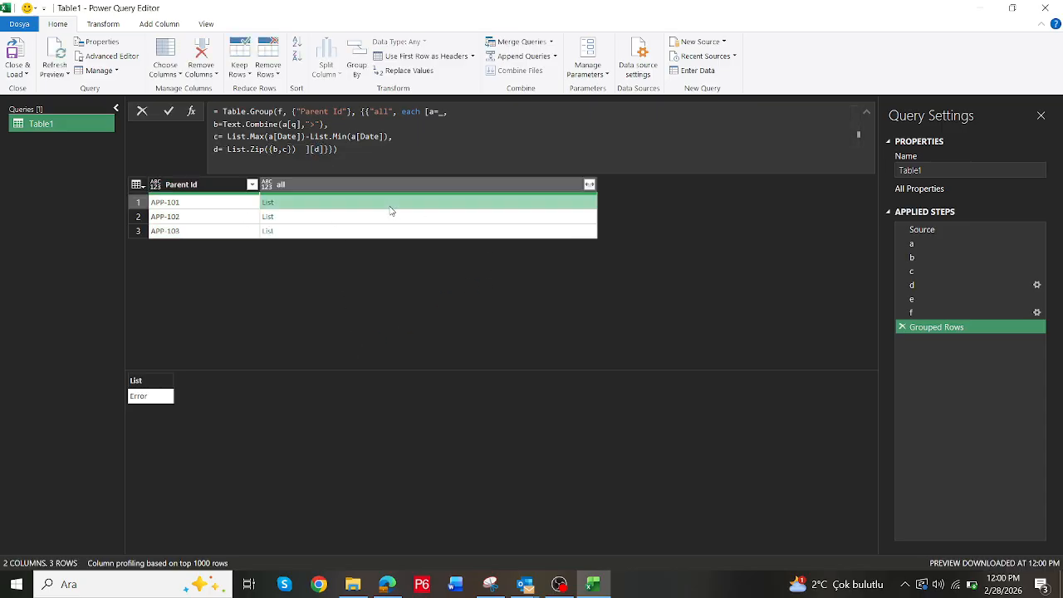
click(383, 215)
click(381, 229)
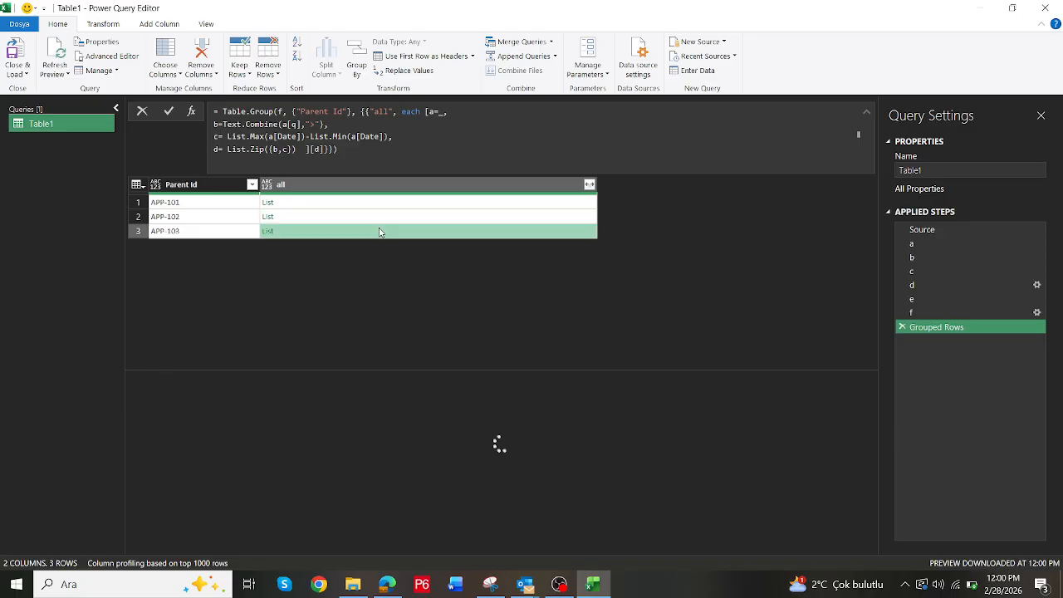
click(380, 215)
click(379, 203)
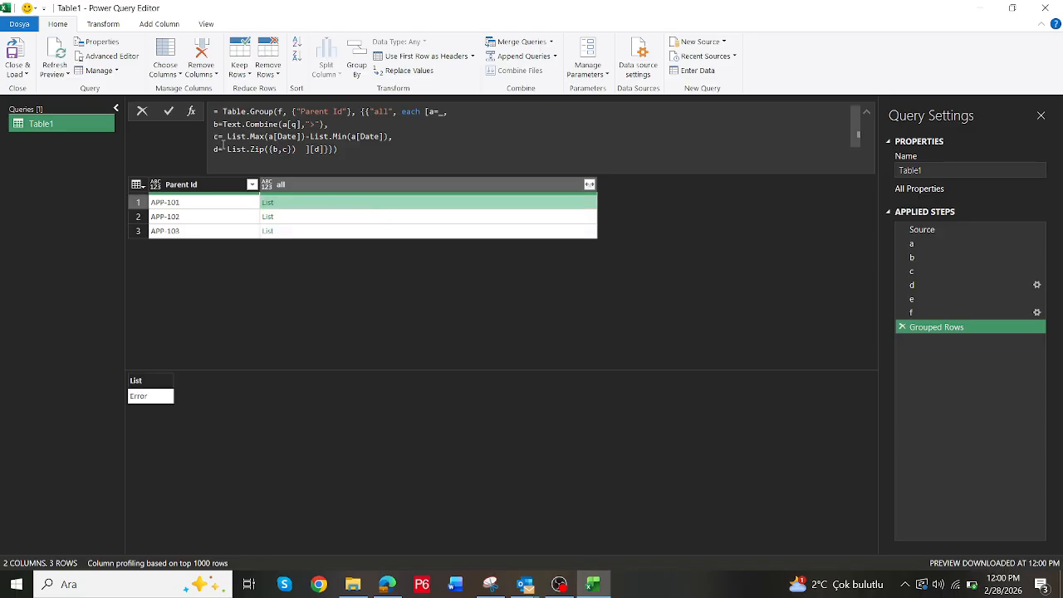
Try to expand the all column to new rows, discard the expansion and preview APP-101's list in the Grouped Rows step
click(218, 147)
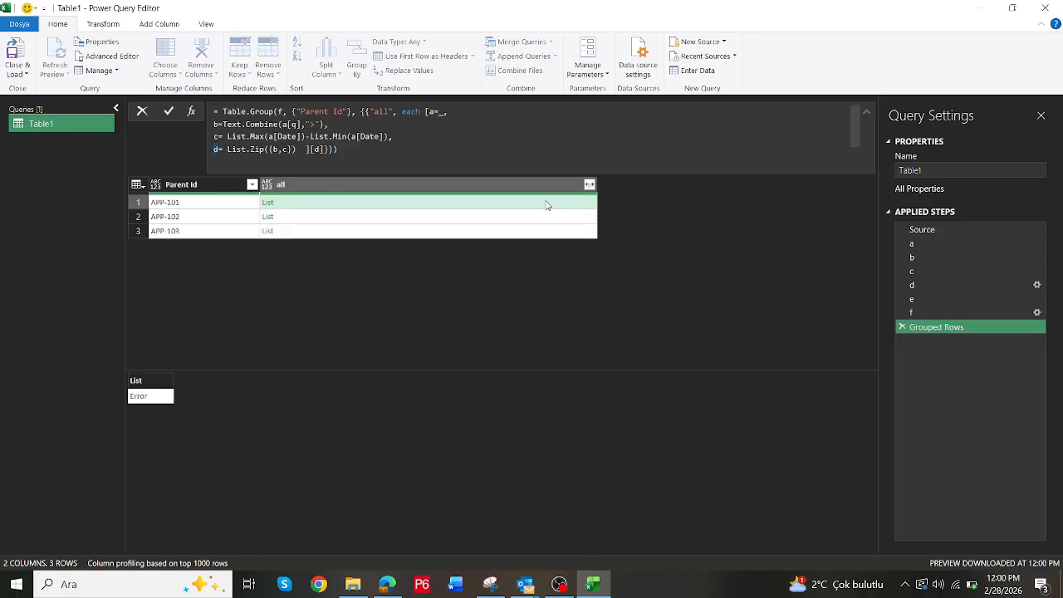
click(589, 185)
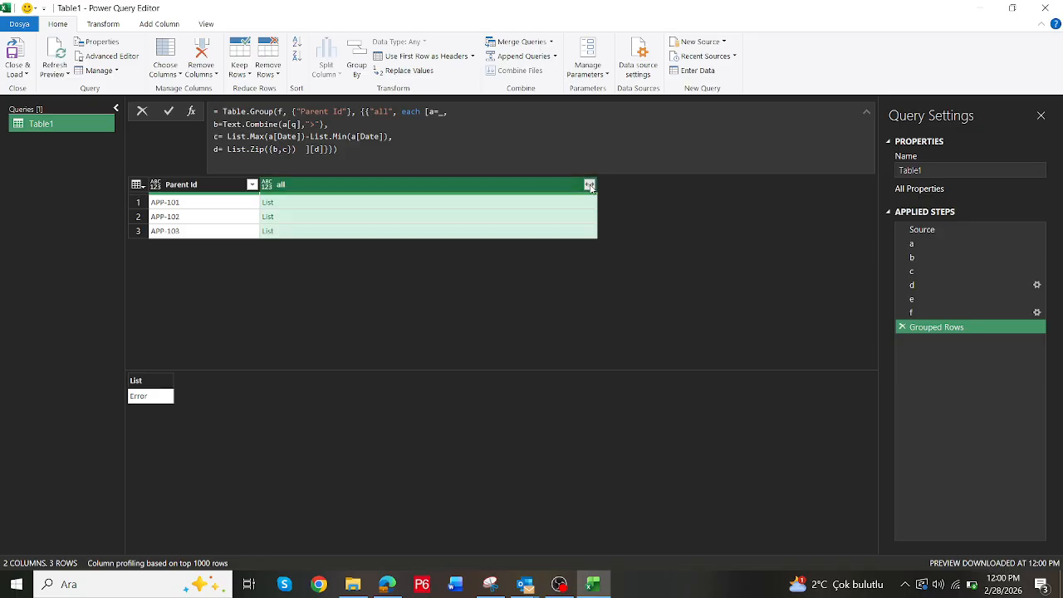
click(568, 208)
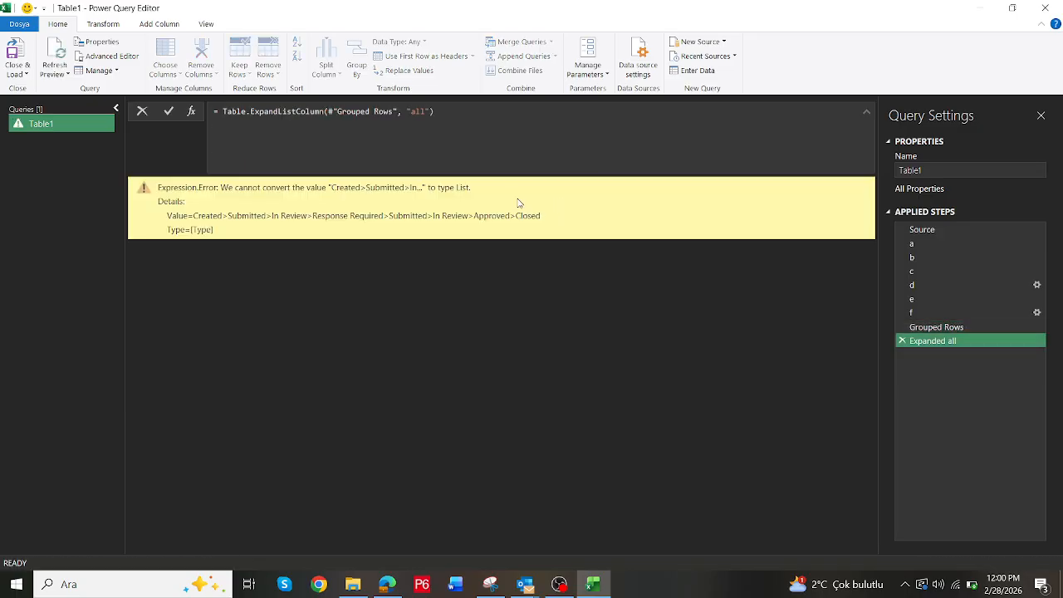
click(913, 328)
click(374, 205)
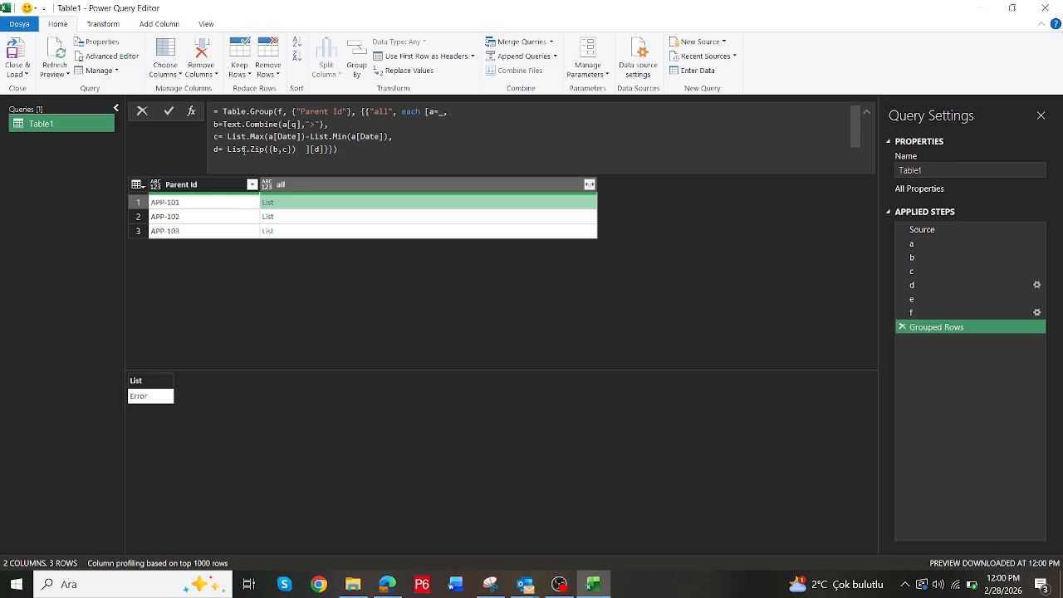
Return [c] instead of [d] from the record and apply the formula to check the duration values
click(316, 150)
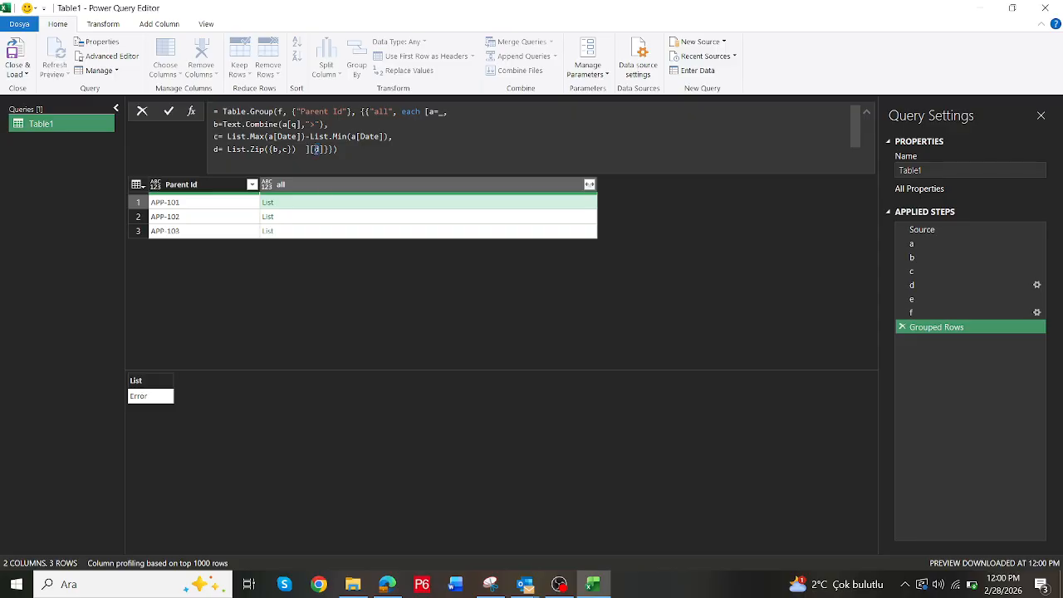
key(BackSpace)
text(c)
key(Return)
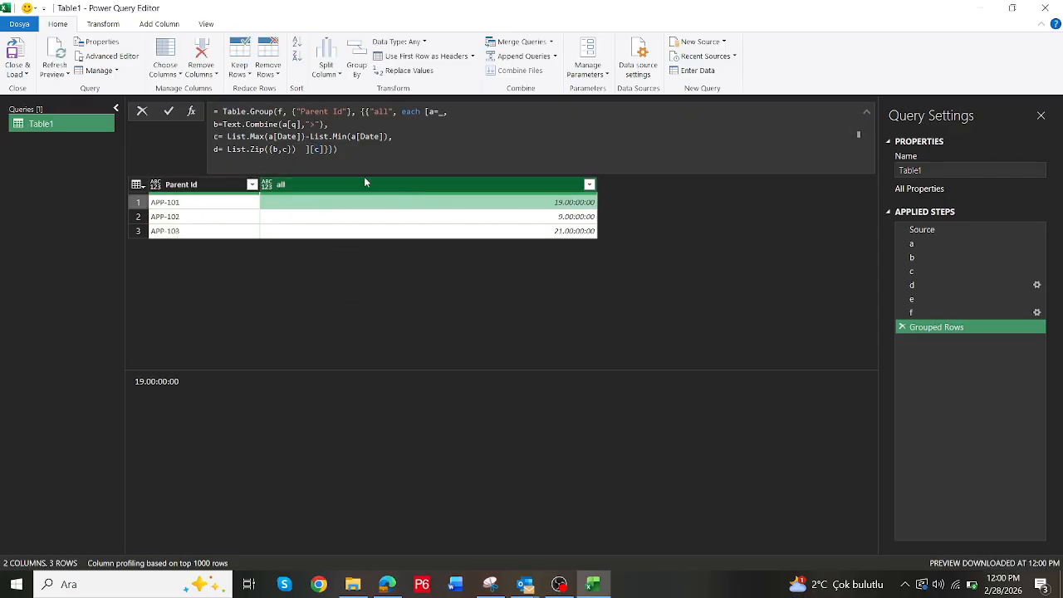
Return [b] instead of [c] from the record and apply the formula to show the status paths
click(273, 149)
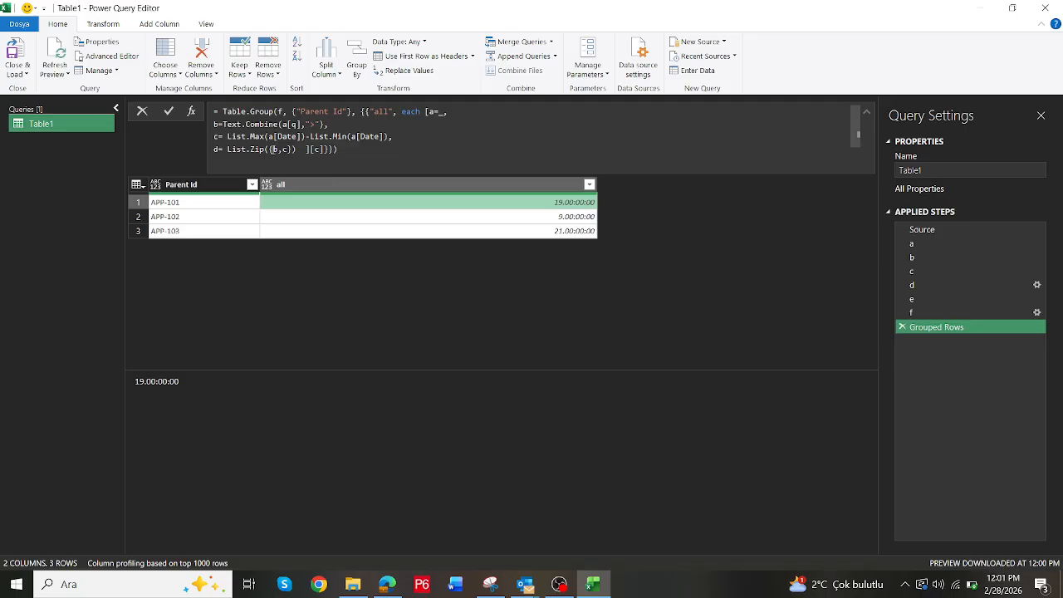
click(314, 150)
drag(321, 151, 316, 150)
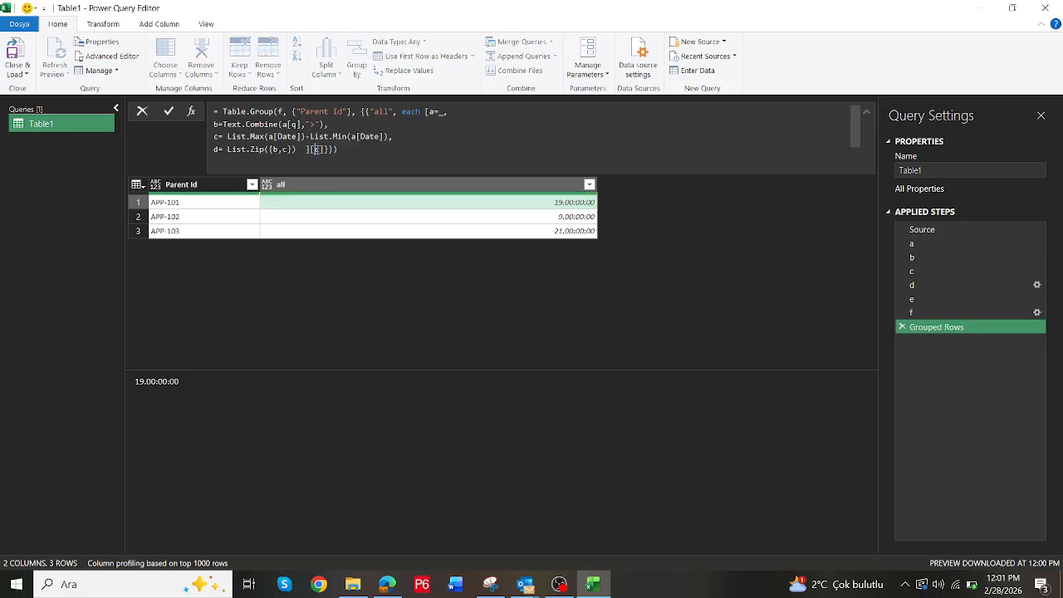
text(b)
key(Return)
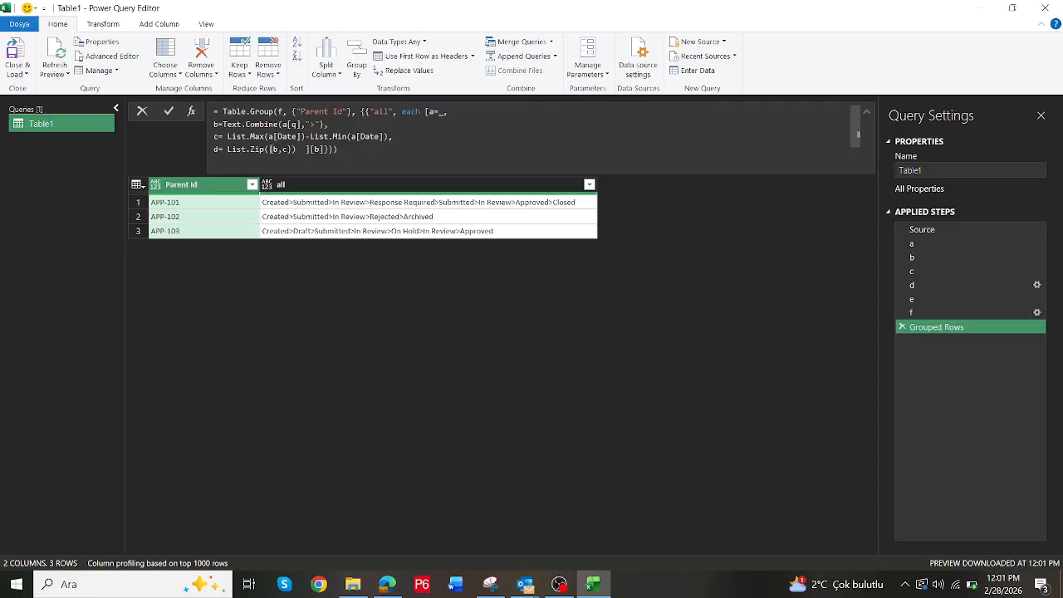
Wrap b and c in their own braces so field d reads List.Zip({{b},{c}})
click(294, 151)
text(,)
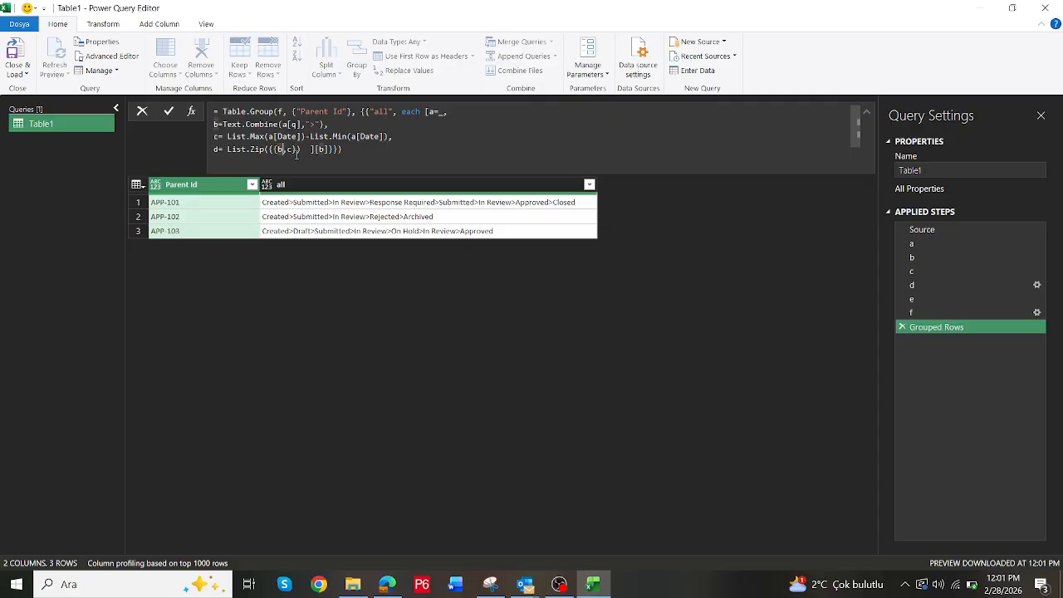
text( })
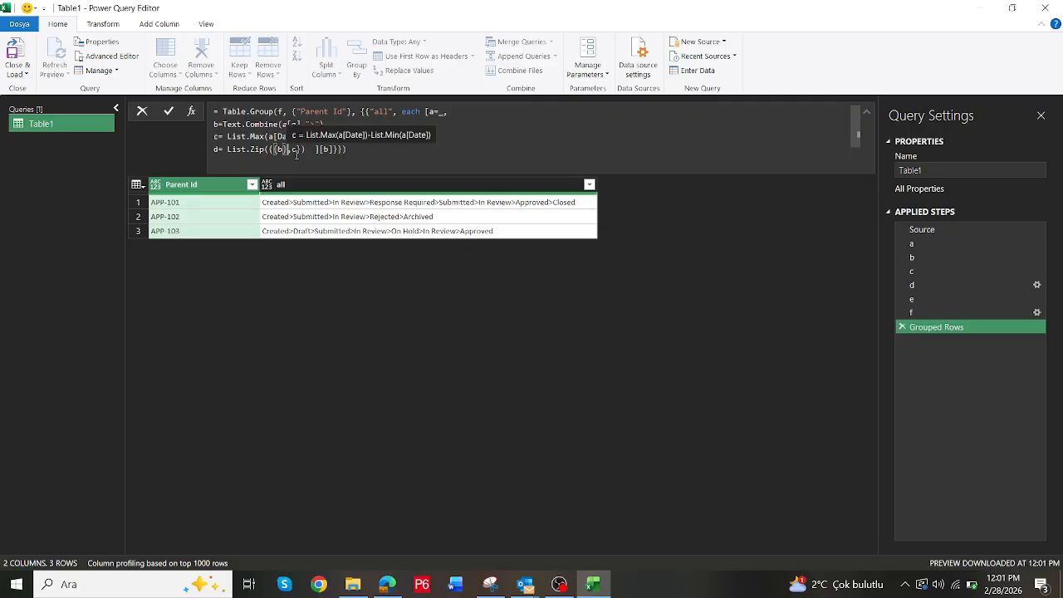
text({)
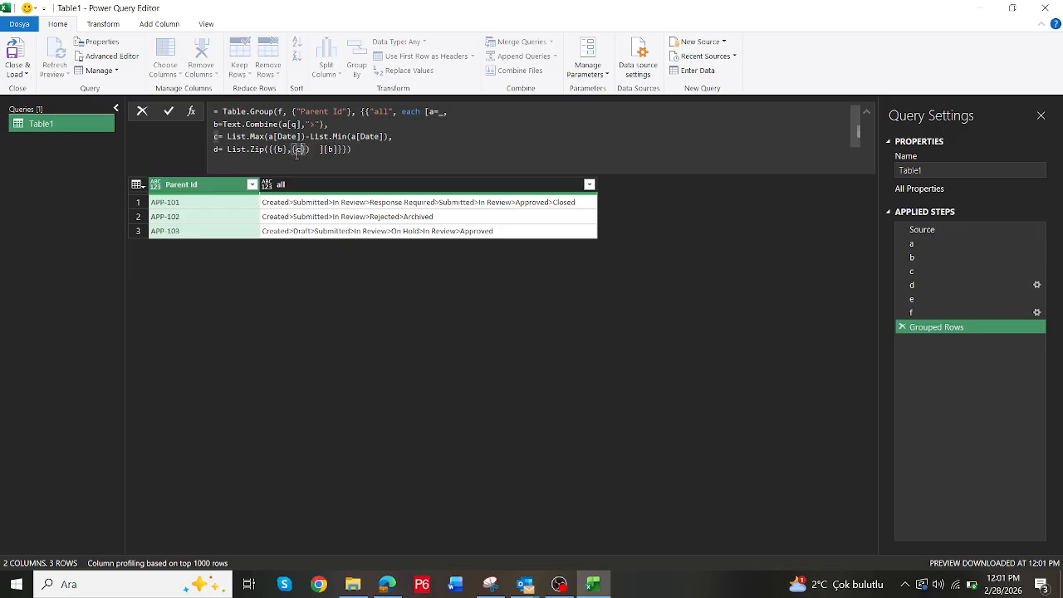
text(})
click(259, 150)
drag(259, 149, 227, 149)
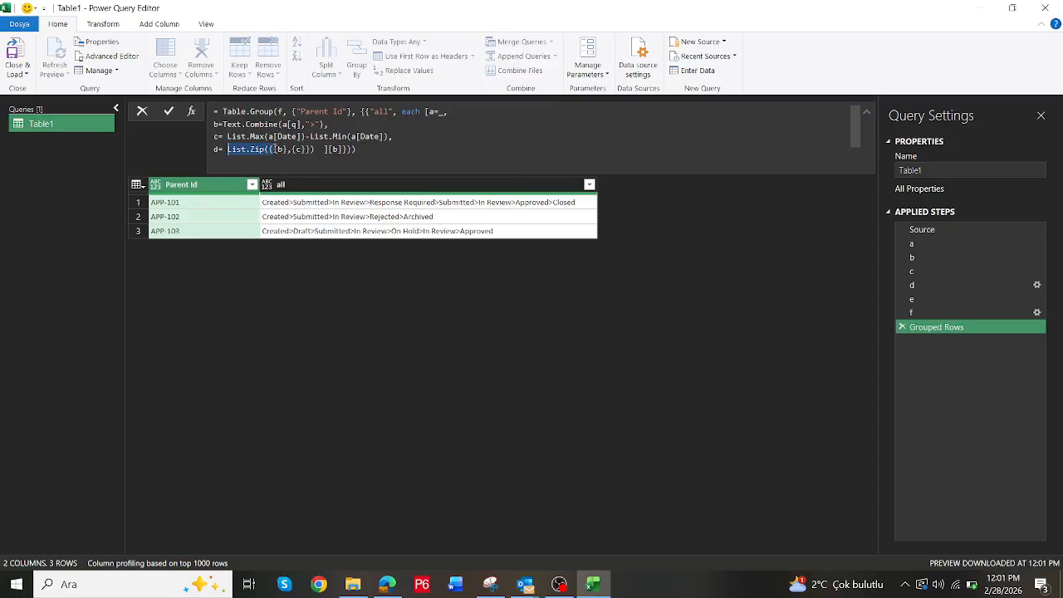
drag(273, 150, 306, 149)
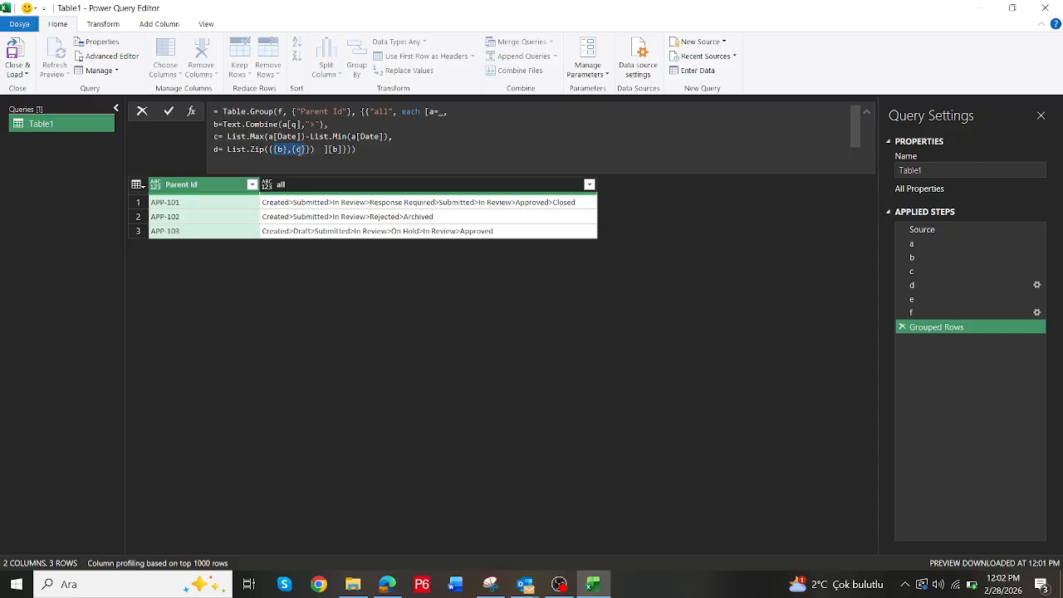
Return [d] instead of [b] from the record, apply the formula and preview the lists in the all column
click(336, 149)
key(BackSpace)
text(d)
key(Return)
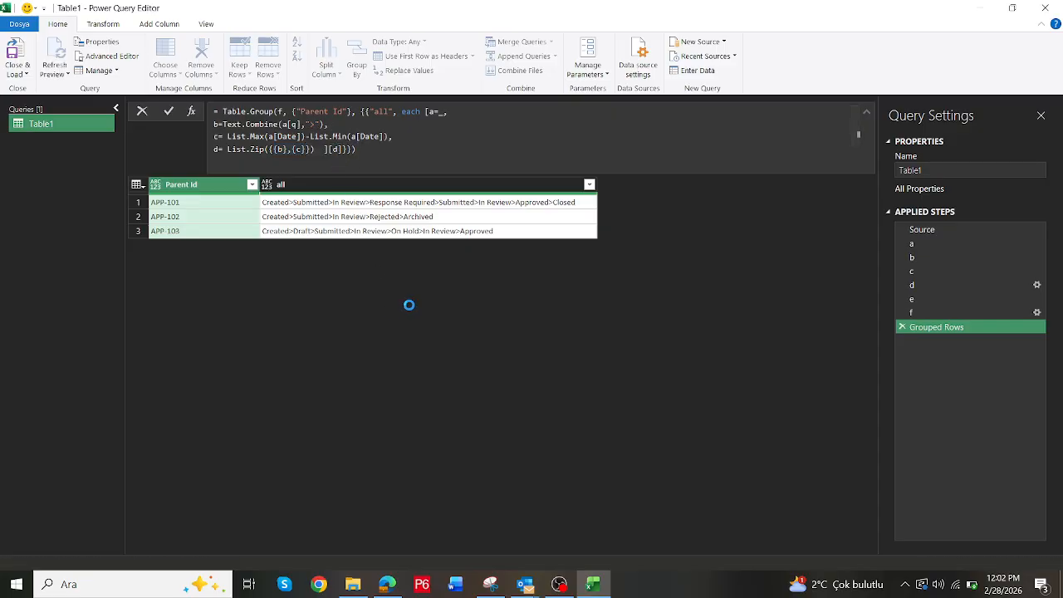
click(387, 202)
click(382, 216)
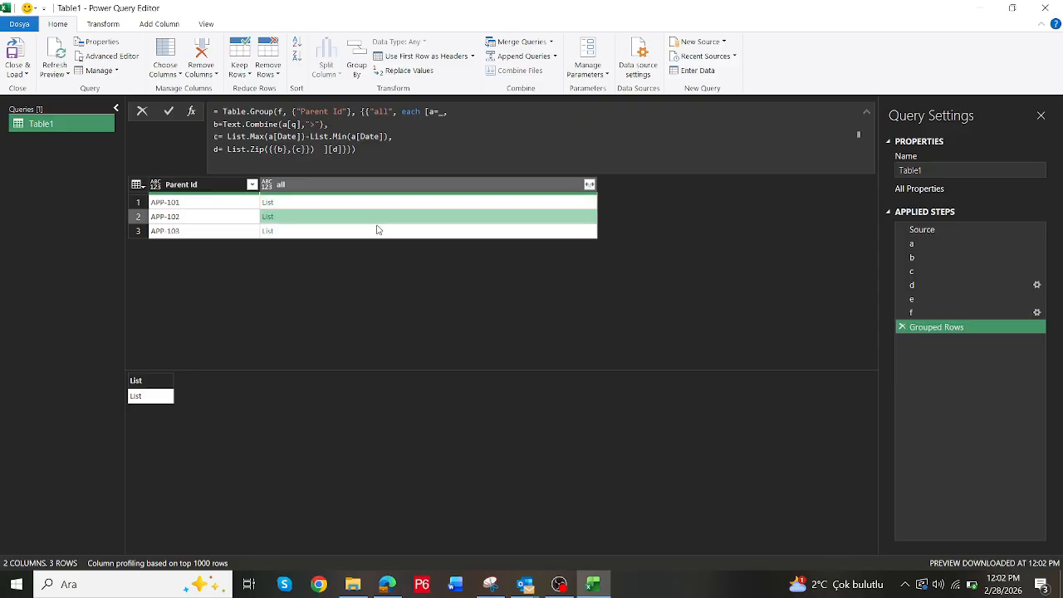
click(377, 230)
click(354, 204)
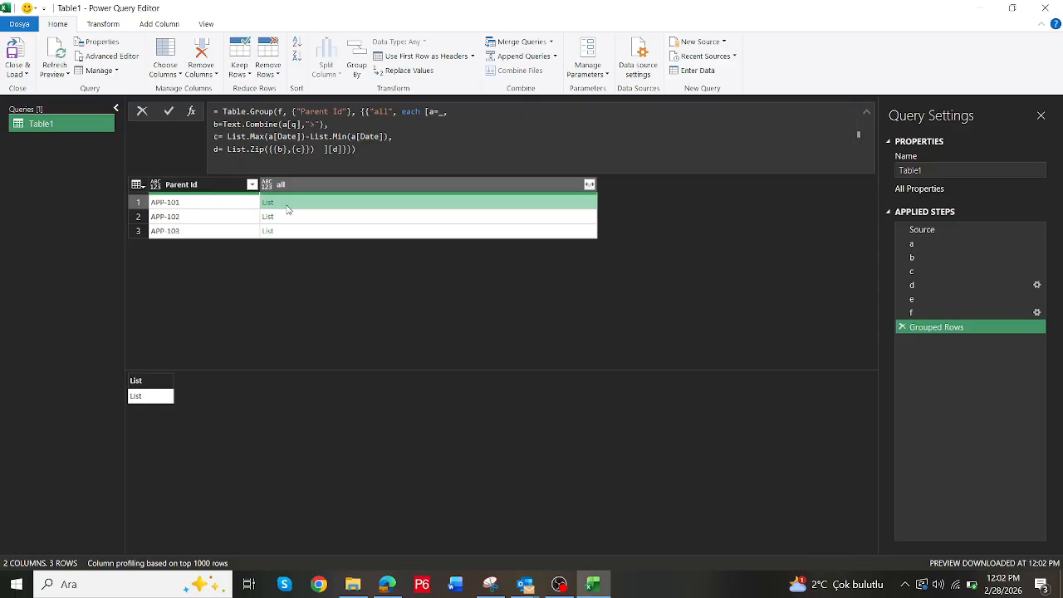
Wrap field d's List.Zip({{b},{c}}) in List.Combine, apply the formula and preview APP-101's list
click(230, 150)
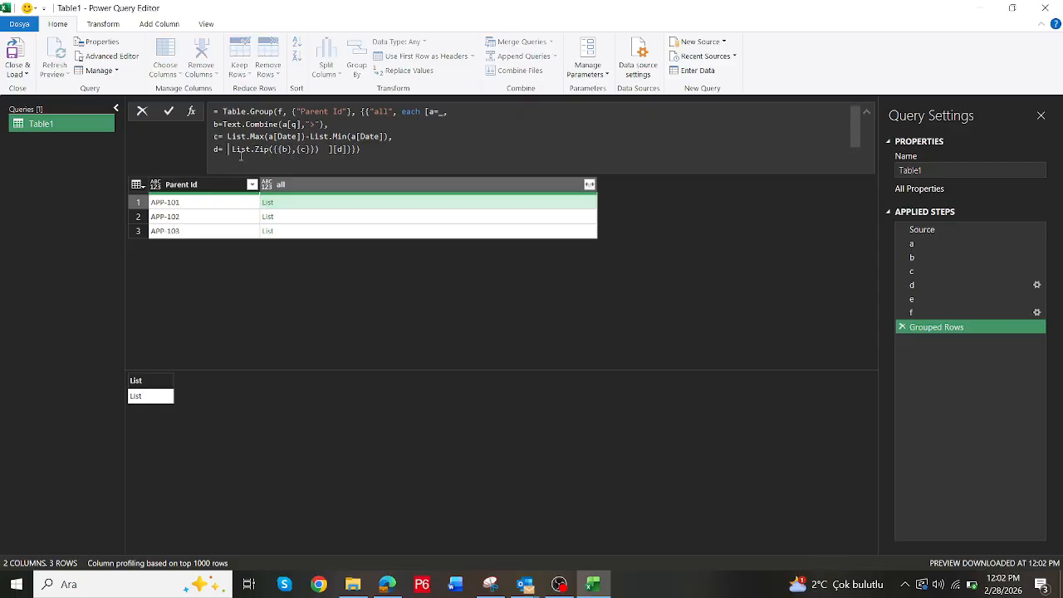
text(listcom)
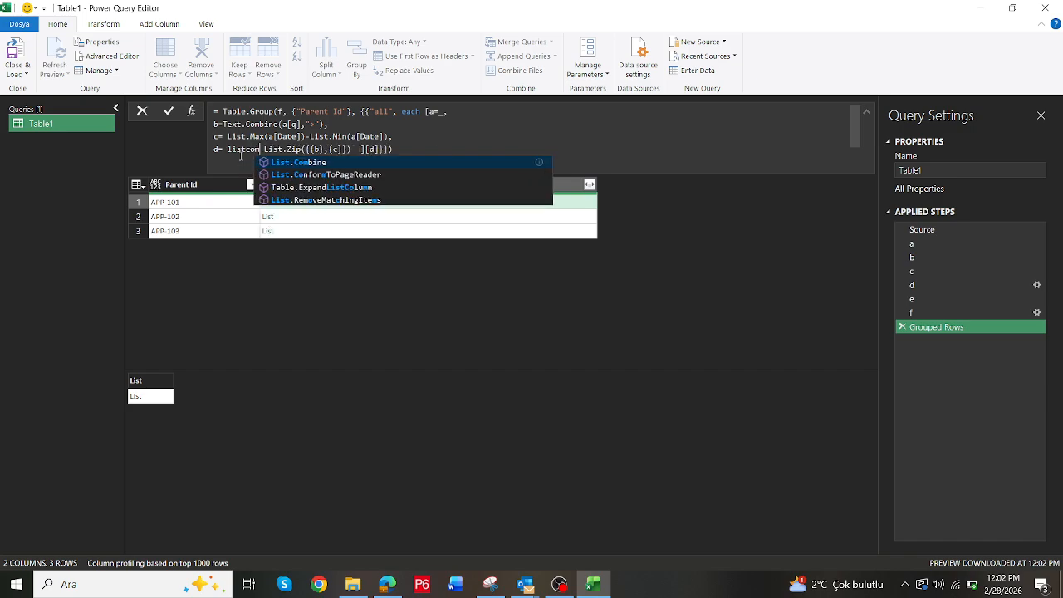
click(358, 163)
text(()
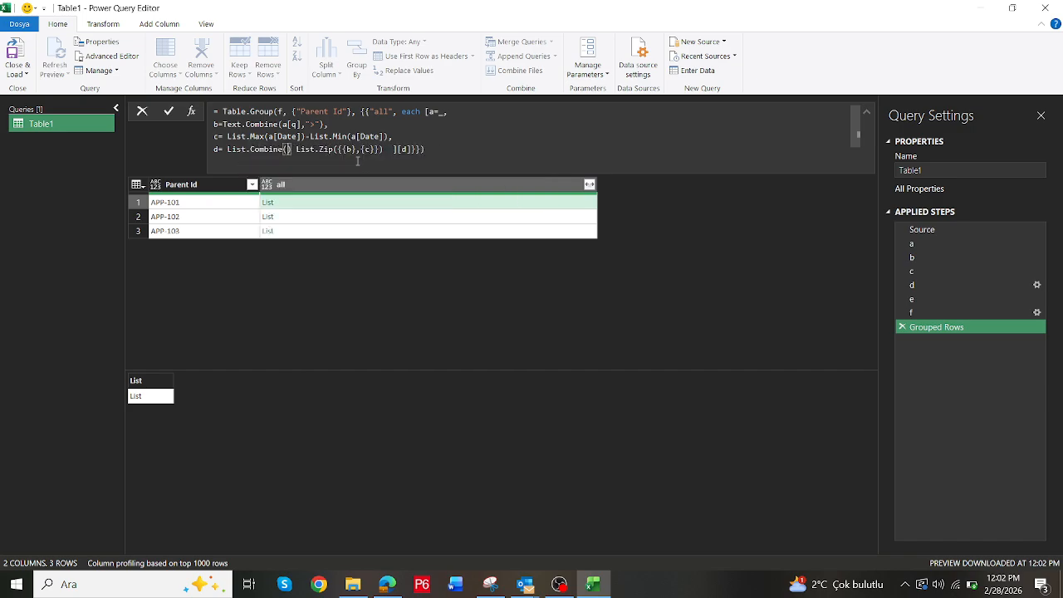
key(Delete)
key(Delete)
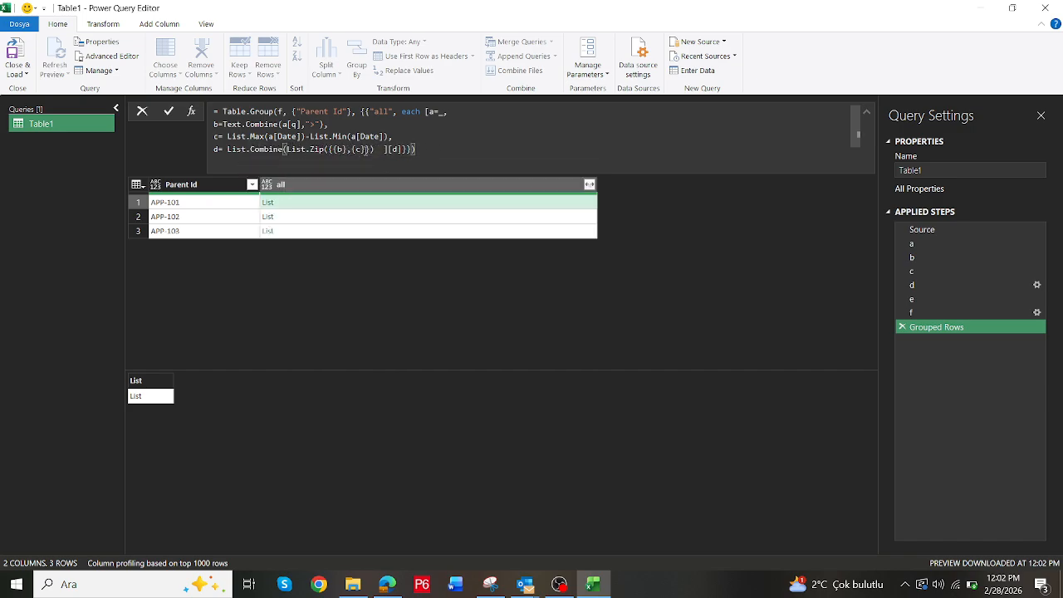
click(379, 150)
text())
click(432, 150)
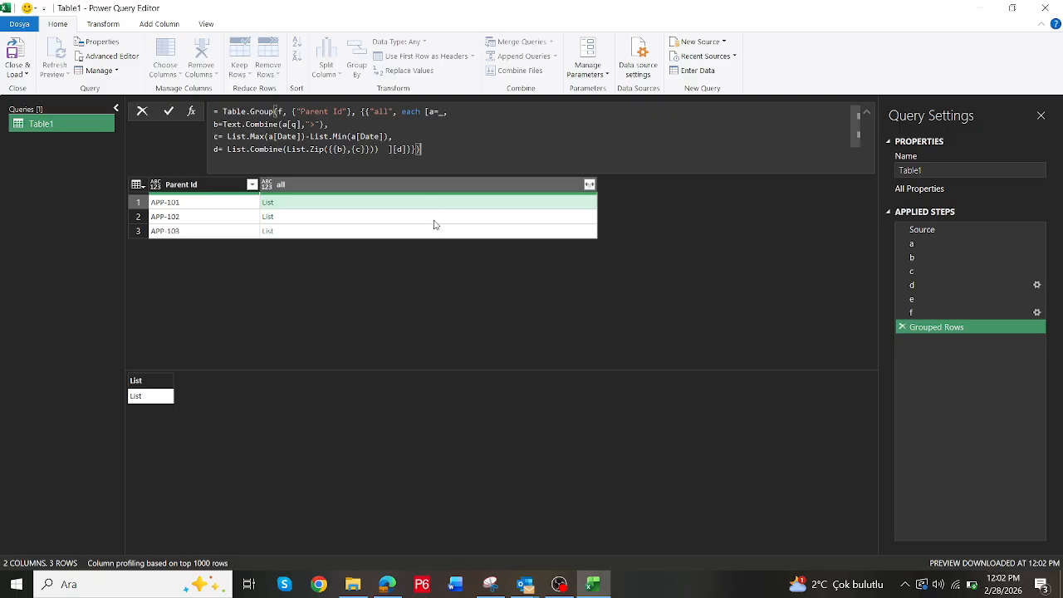
click(356, 206)
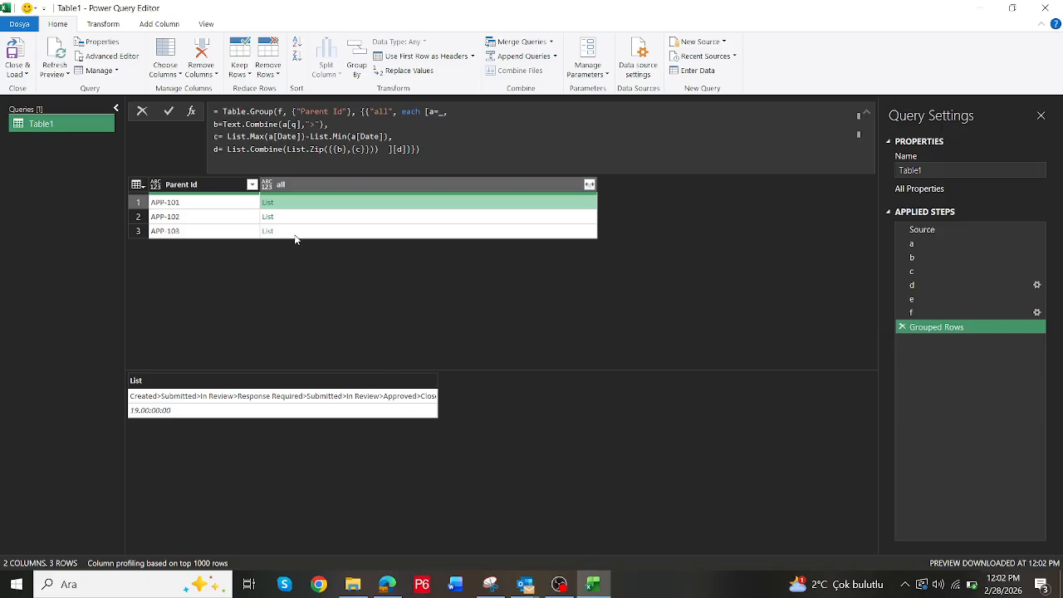
Try expanding the all column to new rows, remove that Expanded all step and preview APP-101's list
click(588, 185)
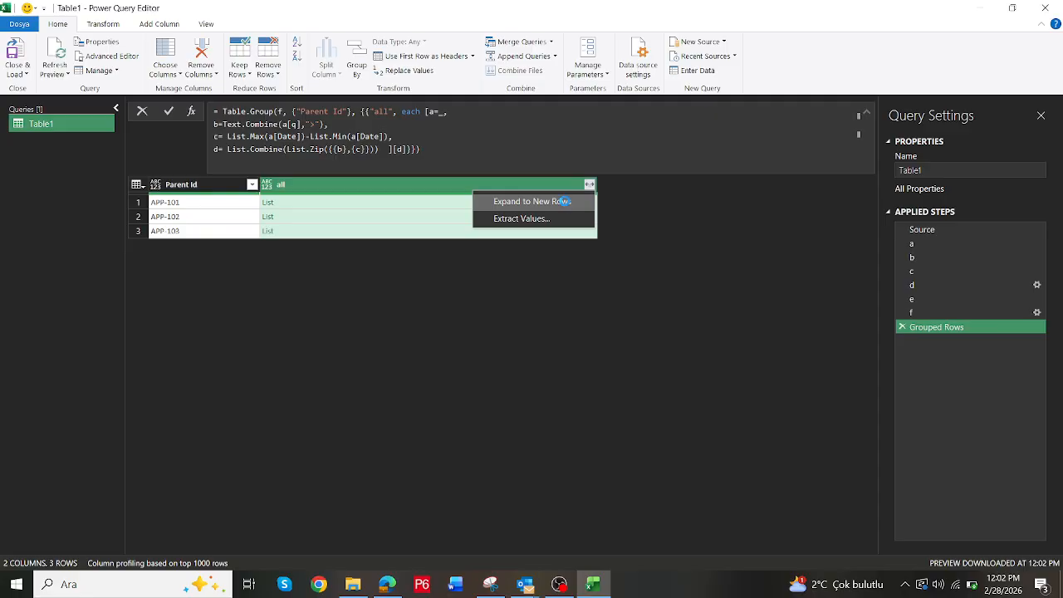
click(565, 203)
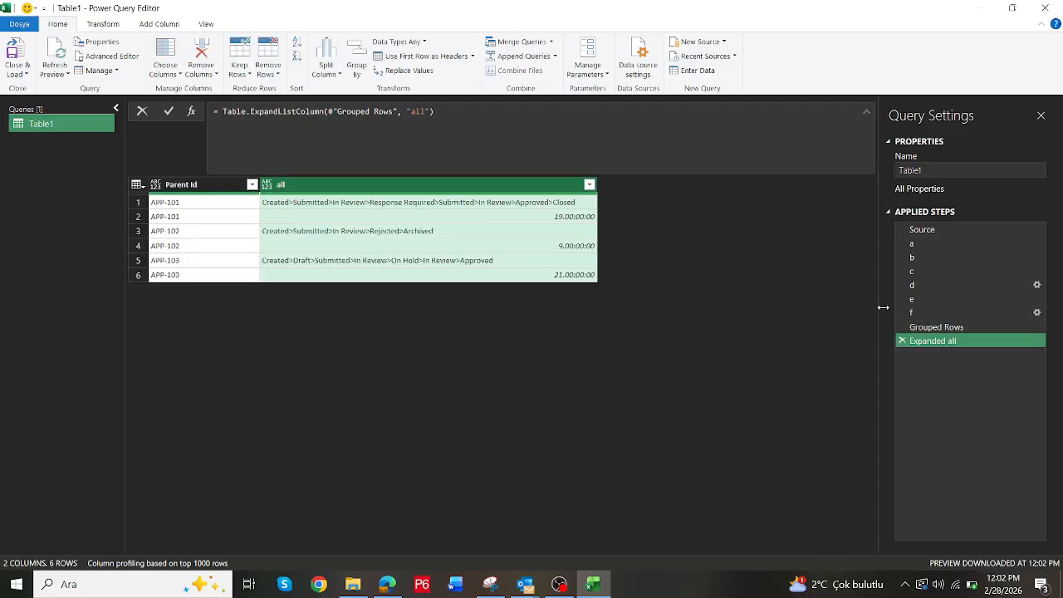
click(904, 341)
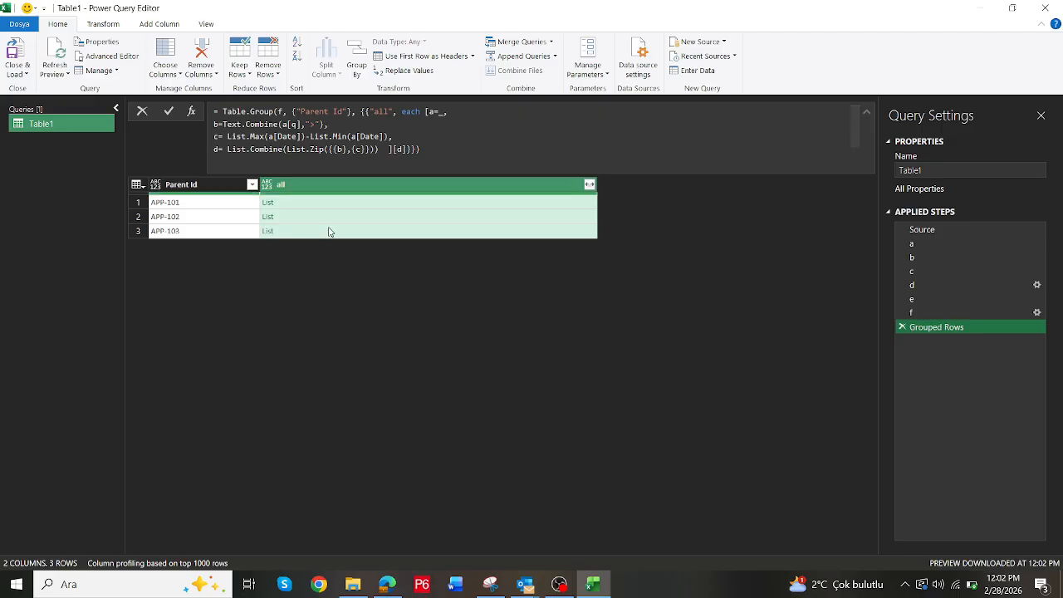
click(338, 208)
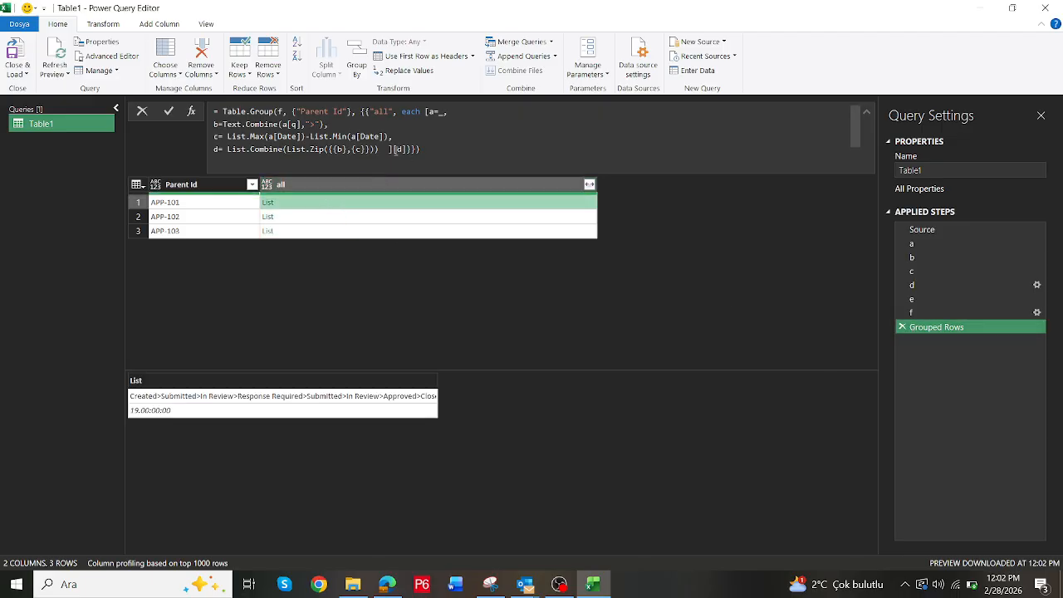
Add a field e= Table.FromRows(d) on a new line after field d in the grouping record
click(380, 148)
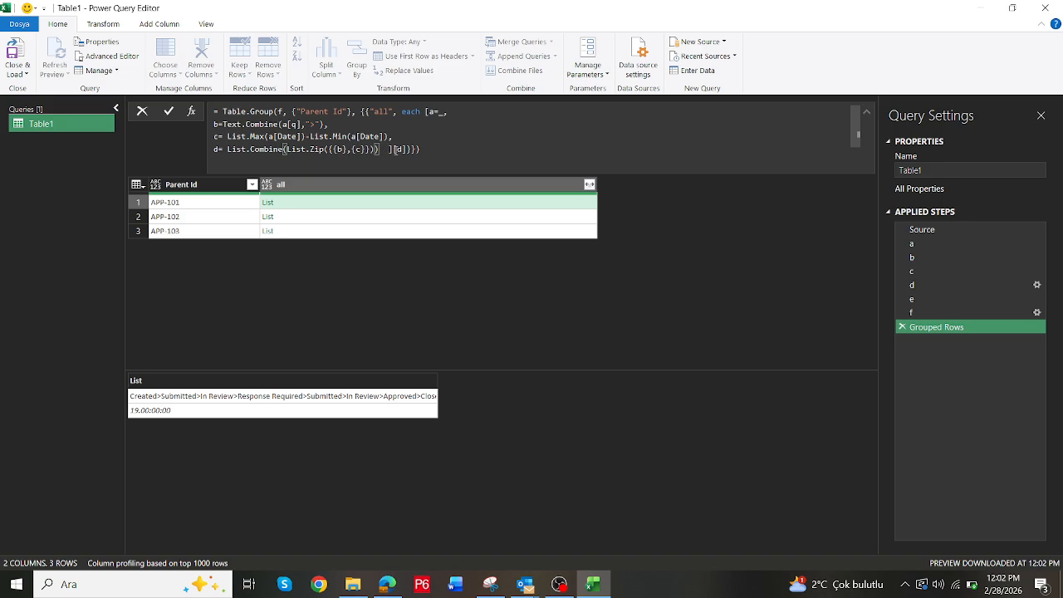
text(,)
key(shift+Return)
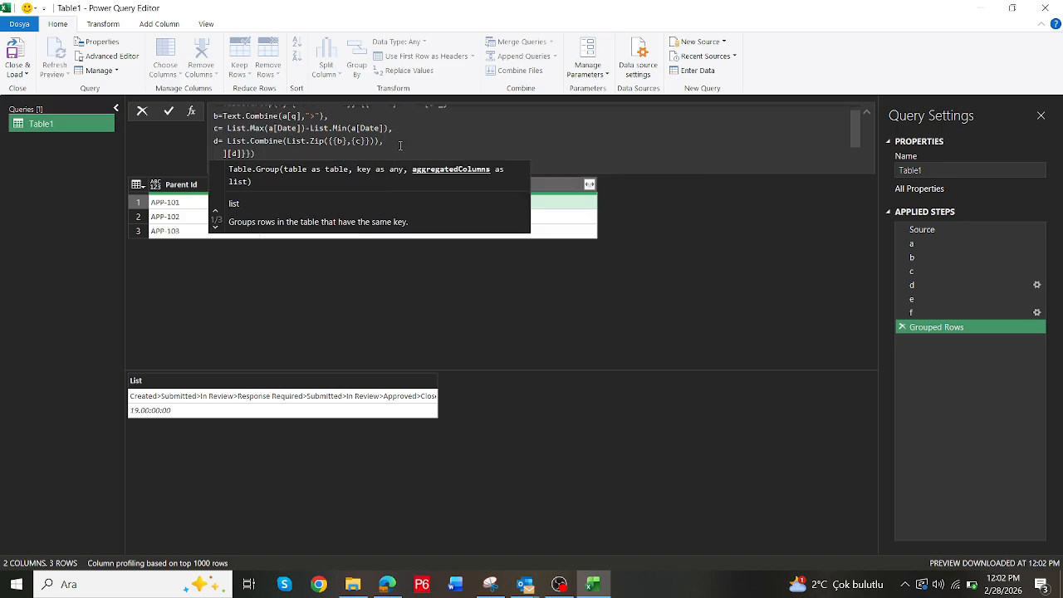
text(e=)
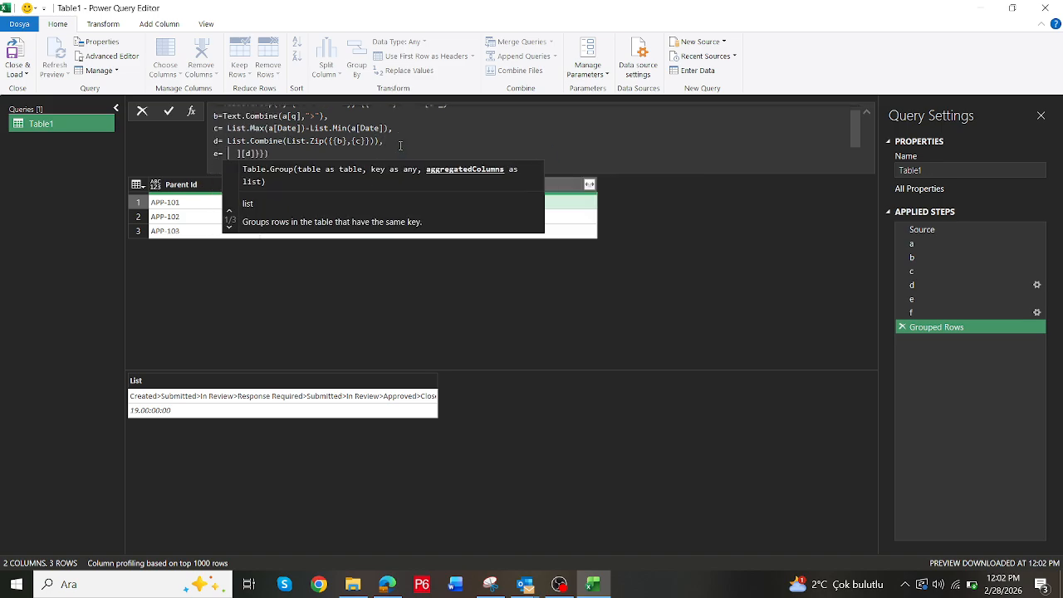
click(229, 145)
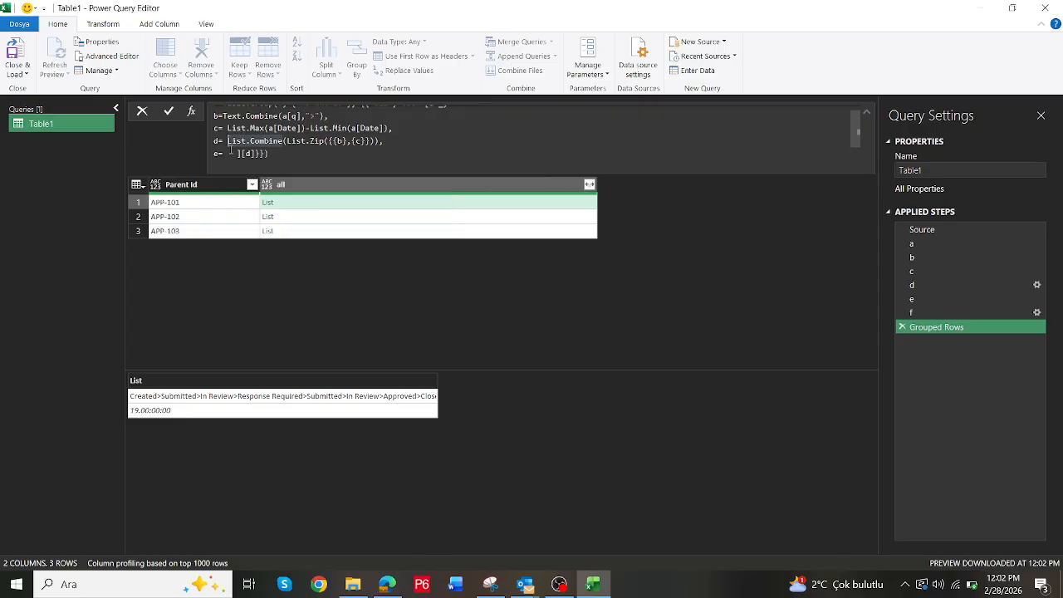
click(231, 153)
text(tab)
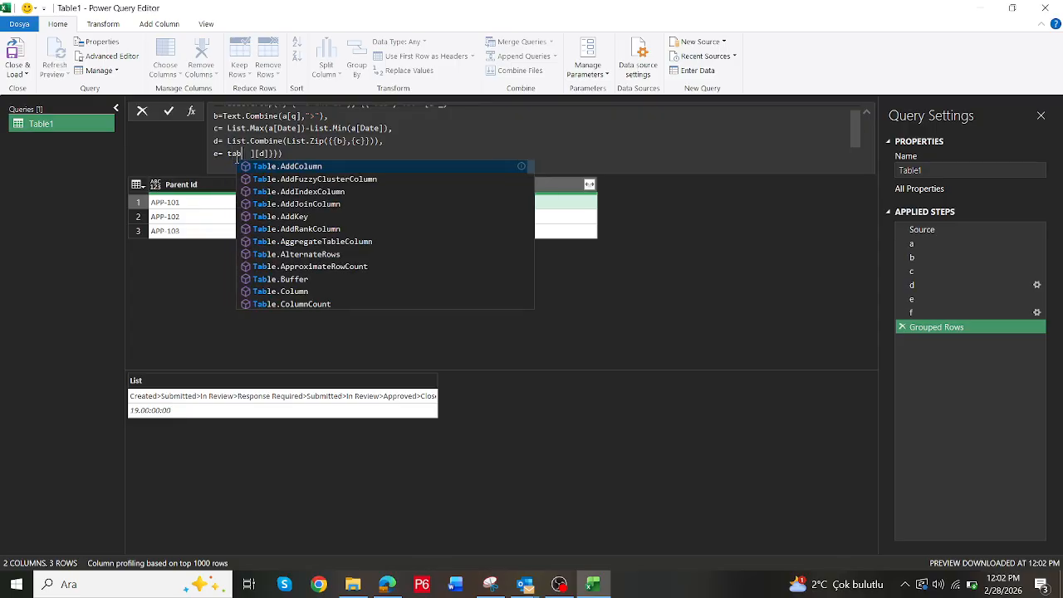
text(lefom)
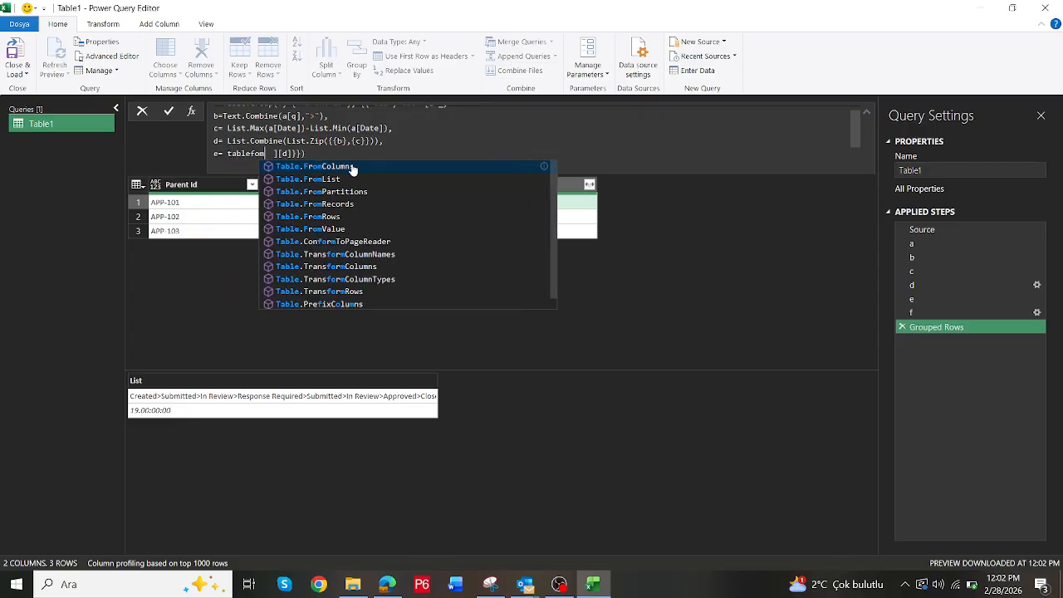
click(343, 217)
text((d)
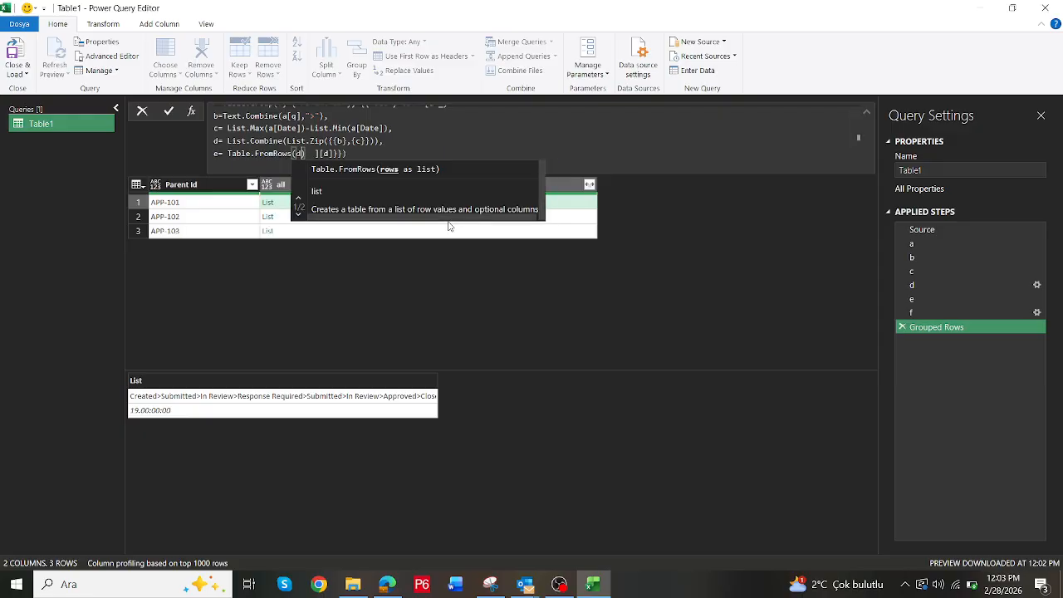
text())
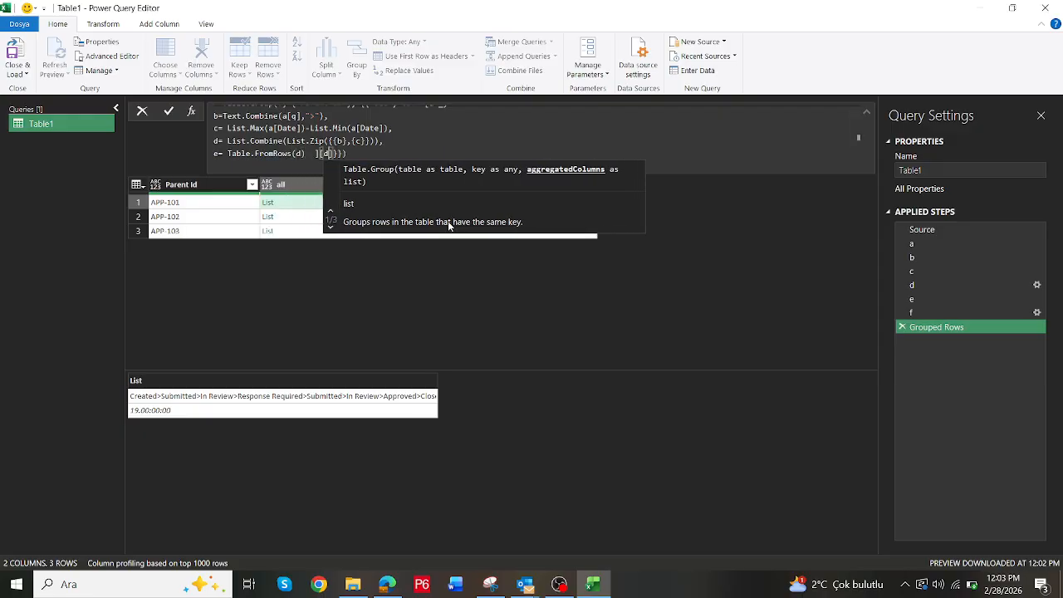
Return [e] instead of [d] from the record, apply the formula and check the all column's results
key(BackSpace)
text(e)
key(Return)
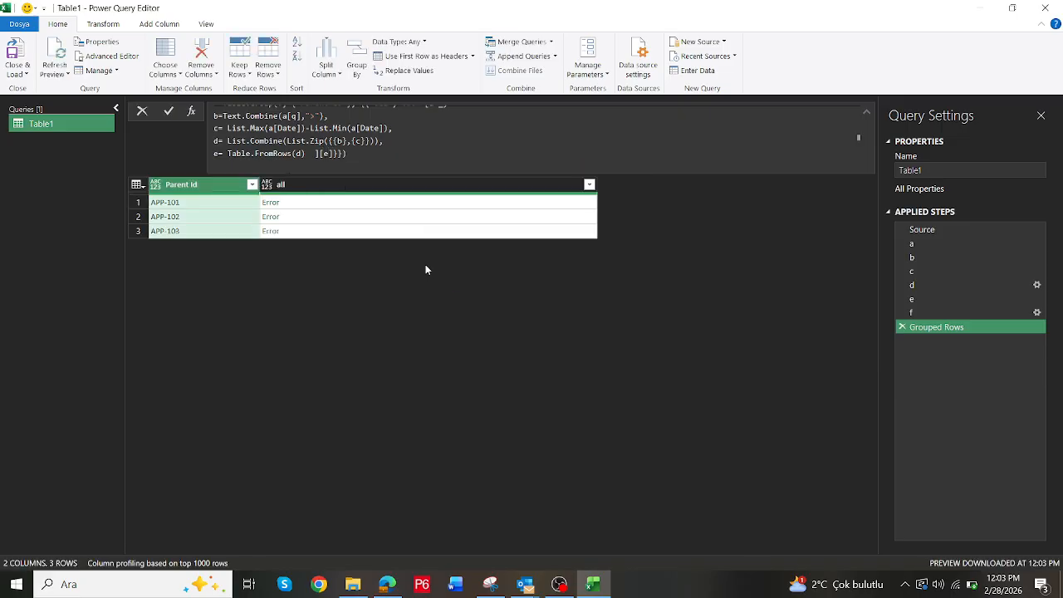
click(385, 216)
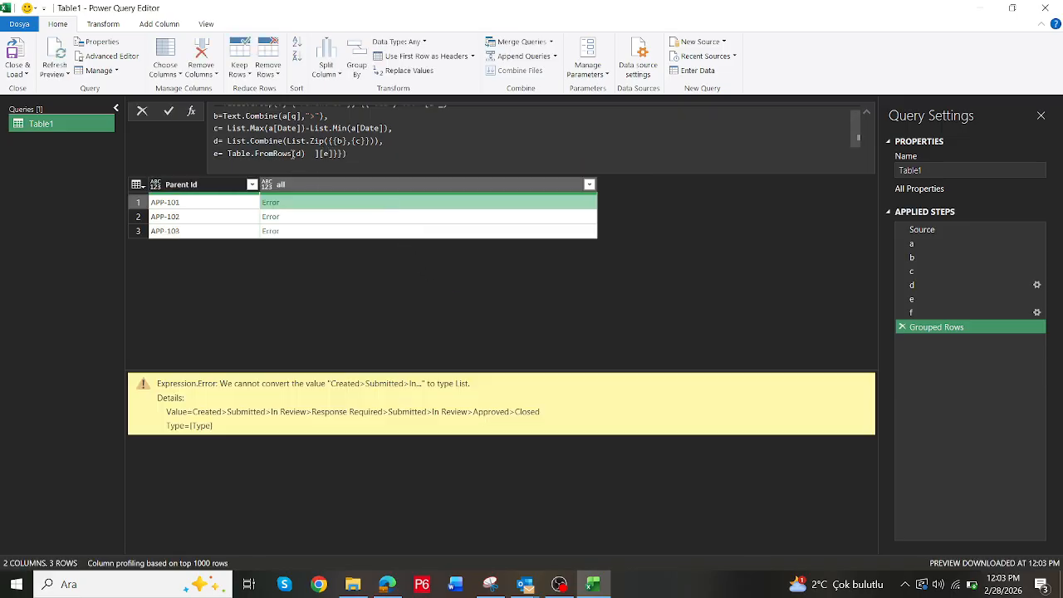
Try Table.FromColumns instead of Table.FromRows in field e and apply the formula
click(279, 152)
drag(279, 153, 274, 153)
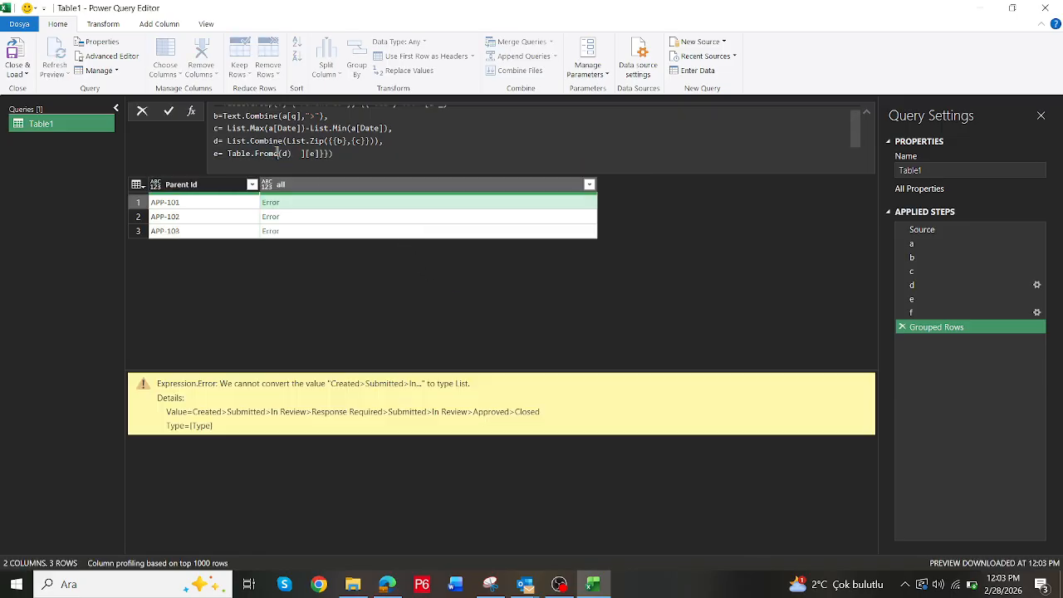
text(column)
click(385, 167)
key(Return)
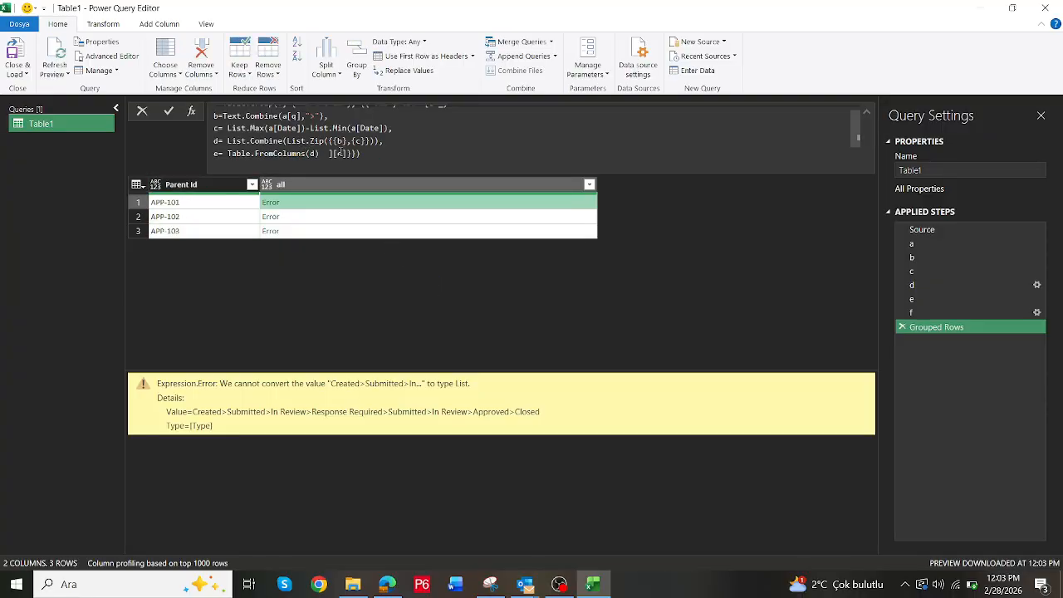
Remove field e from the record, return [d] again and apply the formula
drag(322, 155, 382, 142)
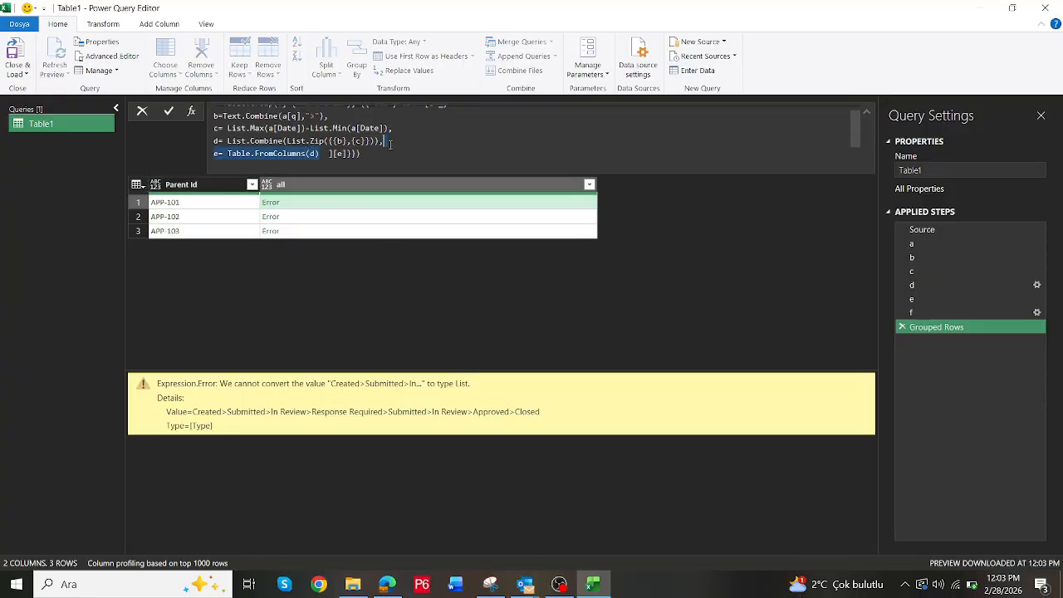
key(BackSpace)
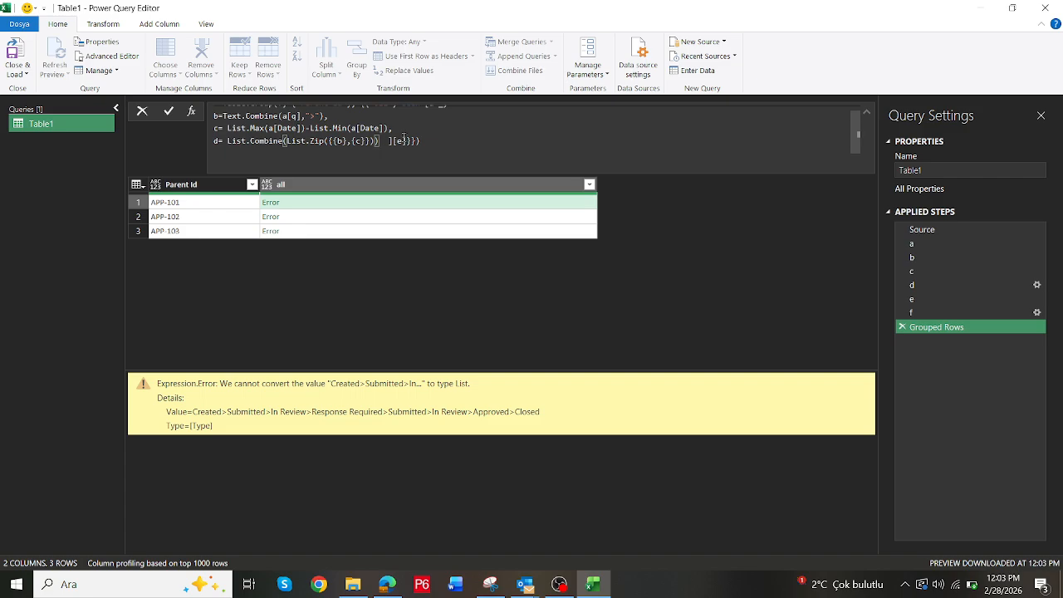
key(BackSpace)
text(d)
key(Return)
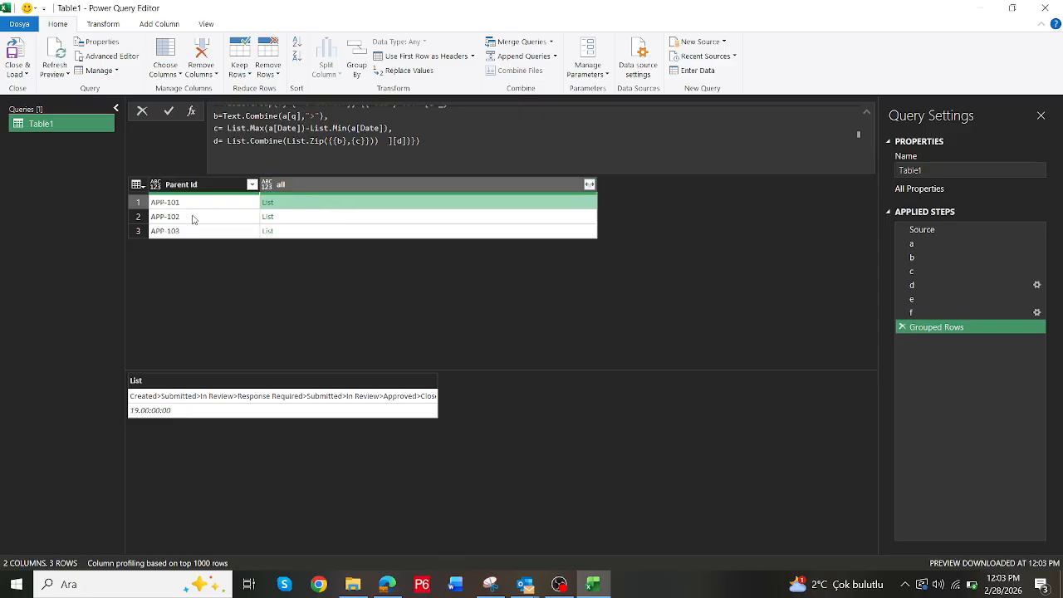
Expand the all column's combined lists to new rows, and delete the Expanded all step
click(589, 184)
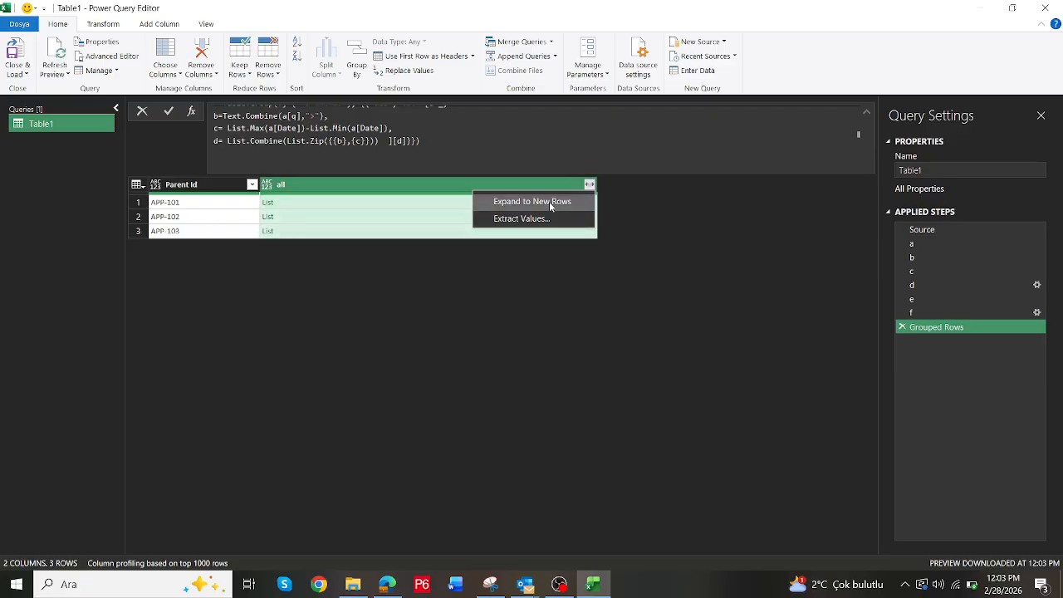
click(549, 201)
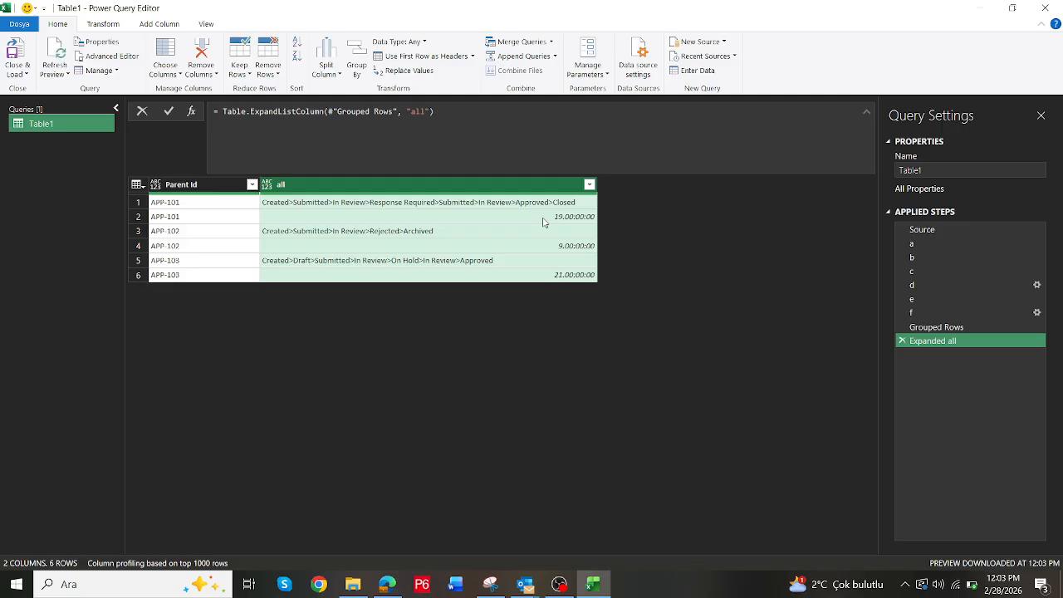
click(900, 340)
Examine field d's List.Combine(List.Zip({{b},{c}})) expression and preview APP-101's resulting list
click(332, 149)
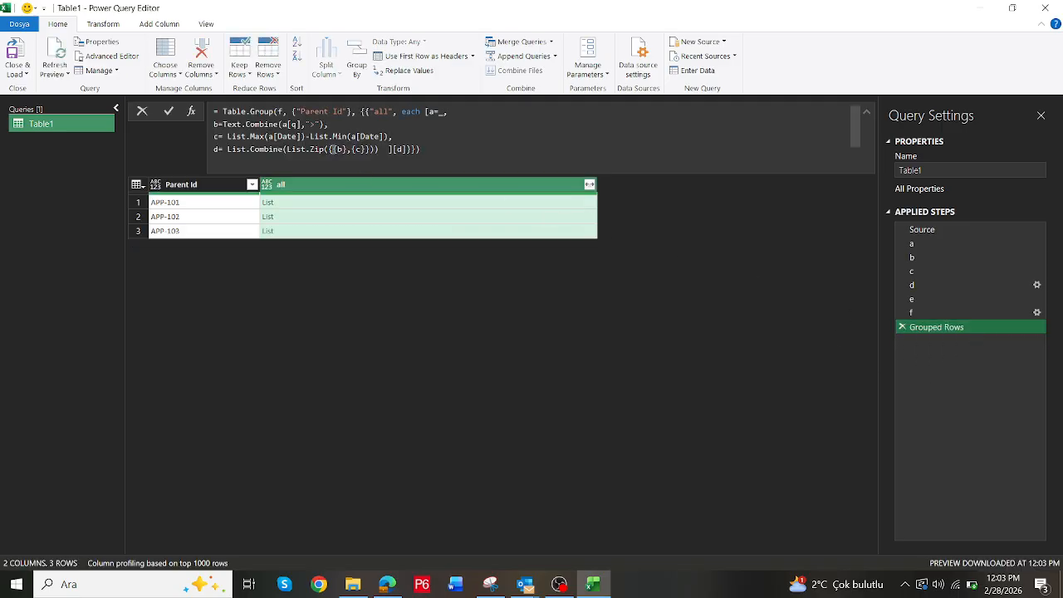
click(334, 149)
click(288, 150)
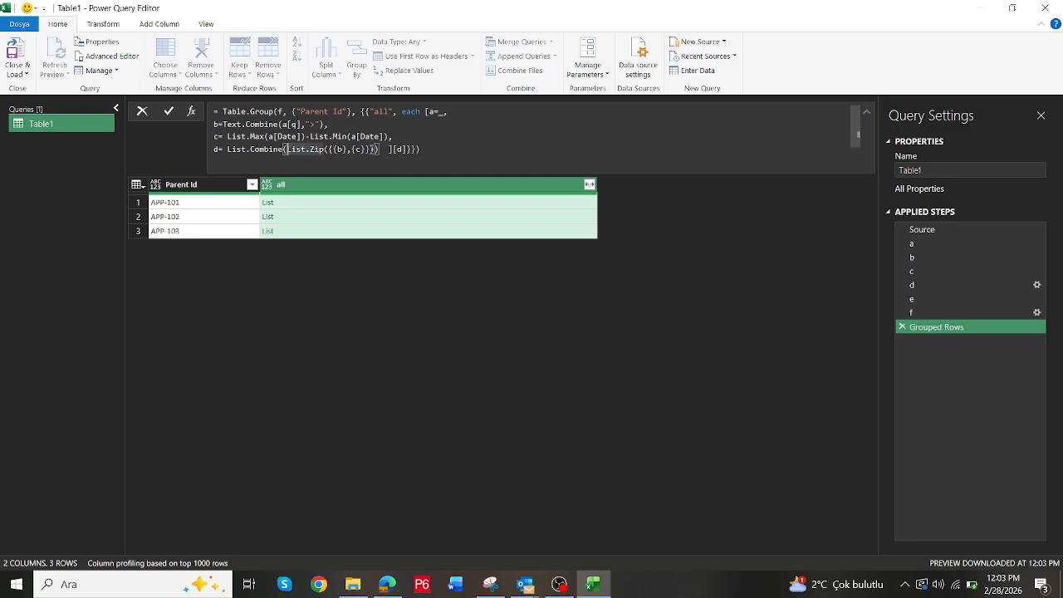
click(338, 204)
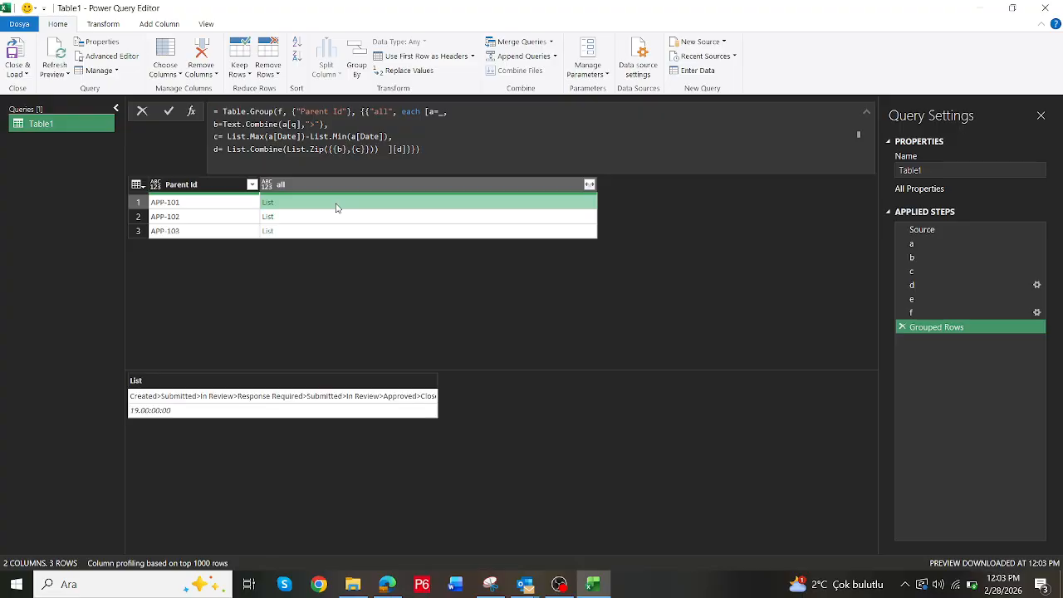
click(287, 149)
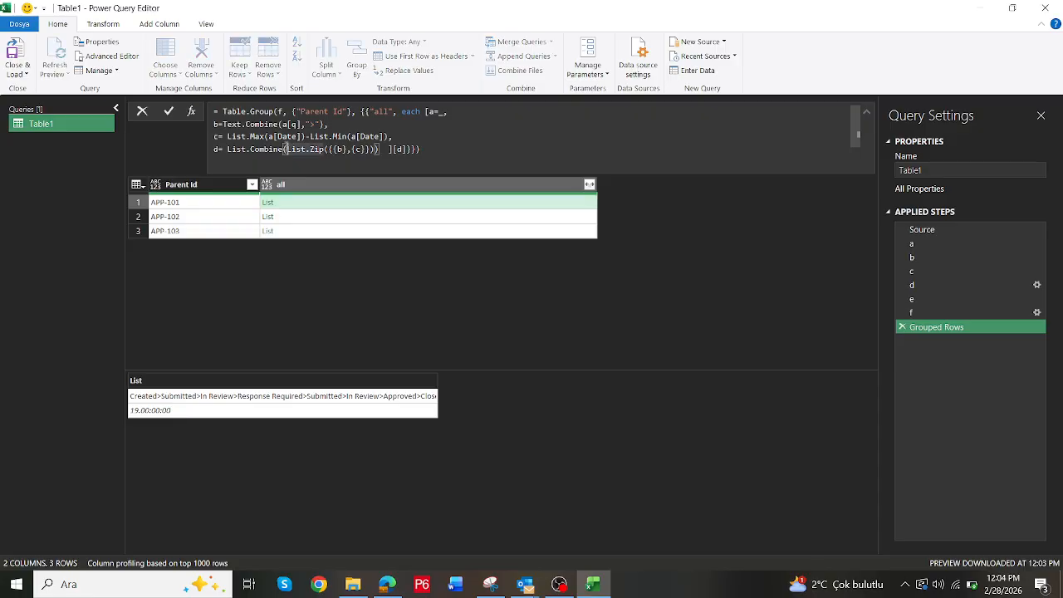
click(424, 149)
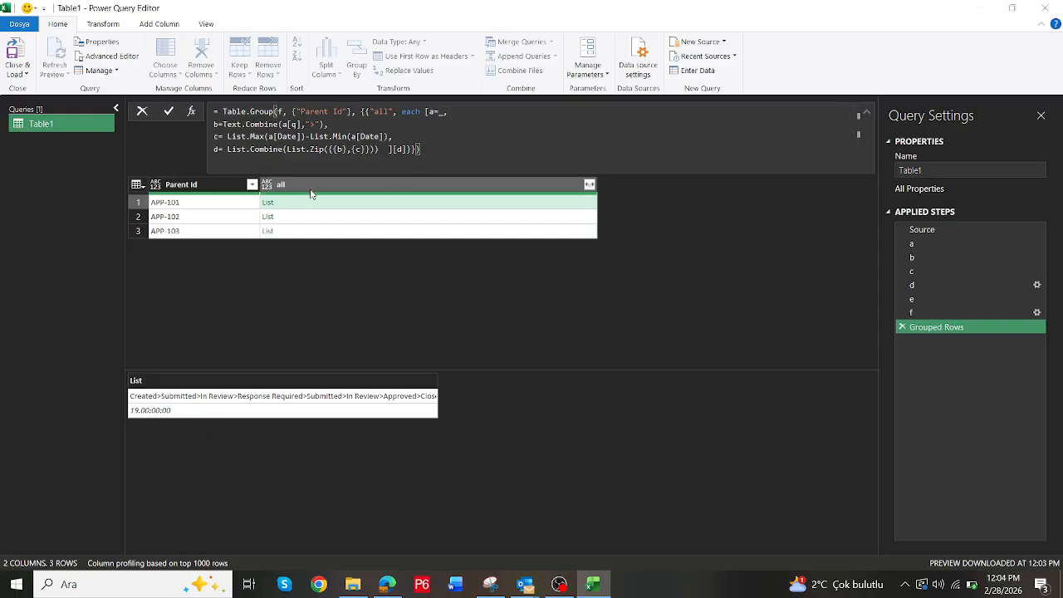
Compare the expected result table in the PQ_Challenge_369 workbook with the all column's lists and field d's List.Zip expression
key(alt+Tab)
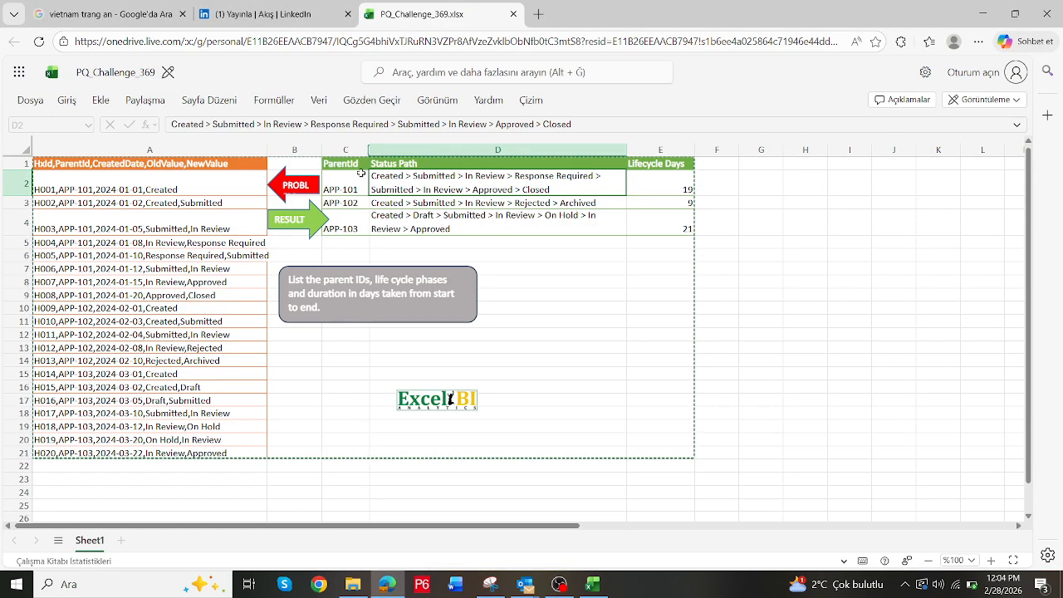
key(alt+Tab)
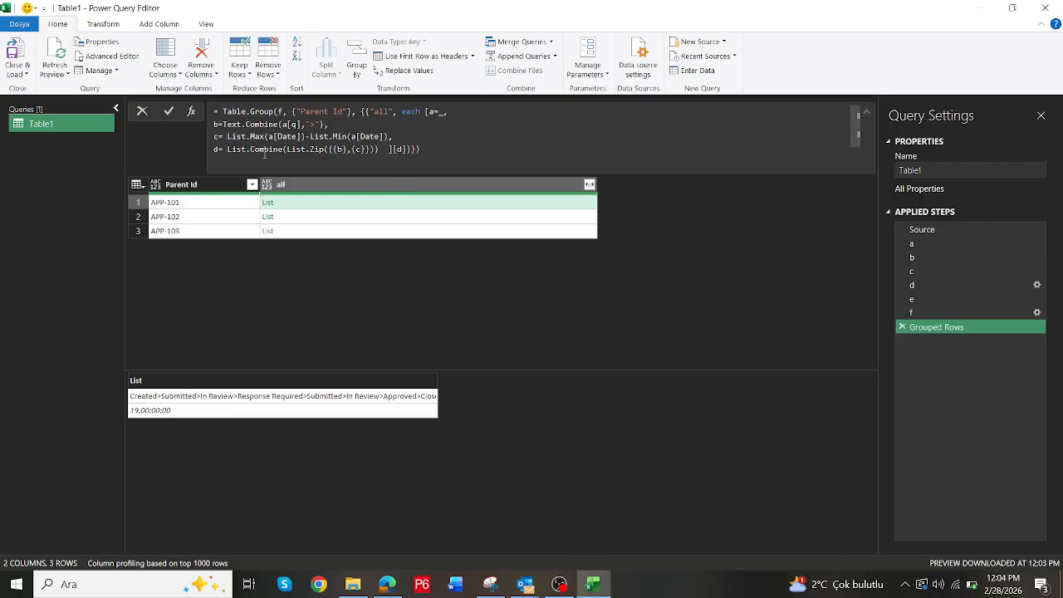
click(291, 214)
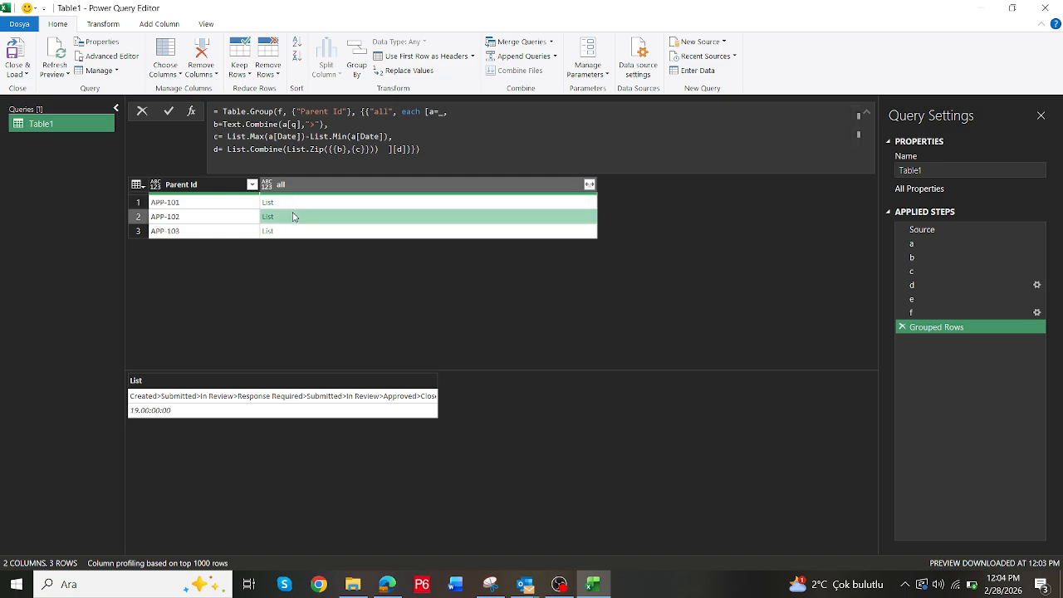
click(292, 205)
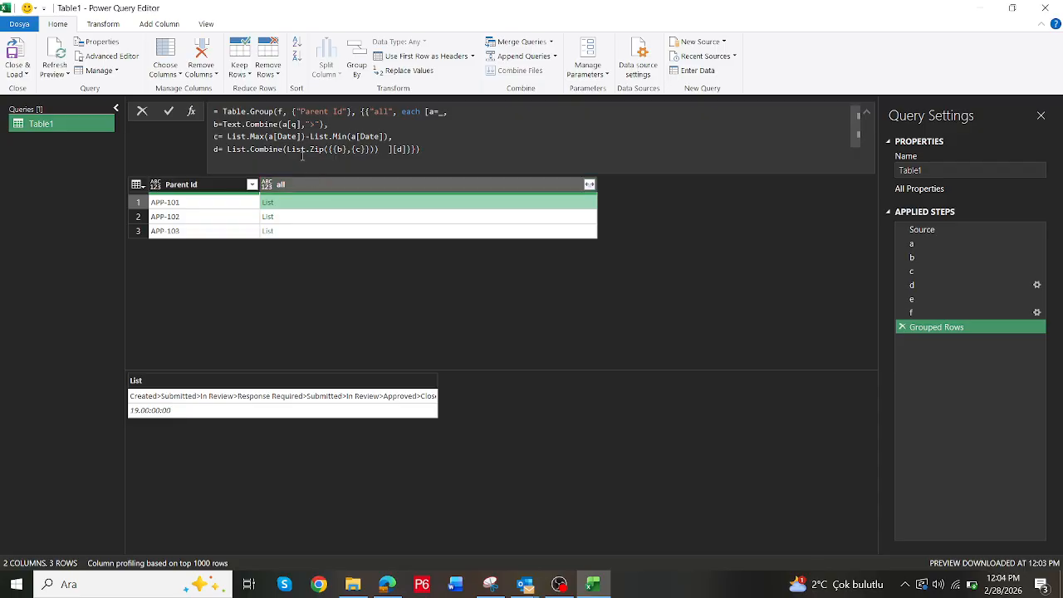
click(311, 149)
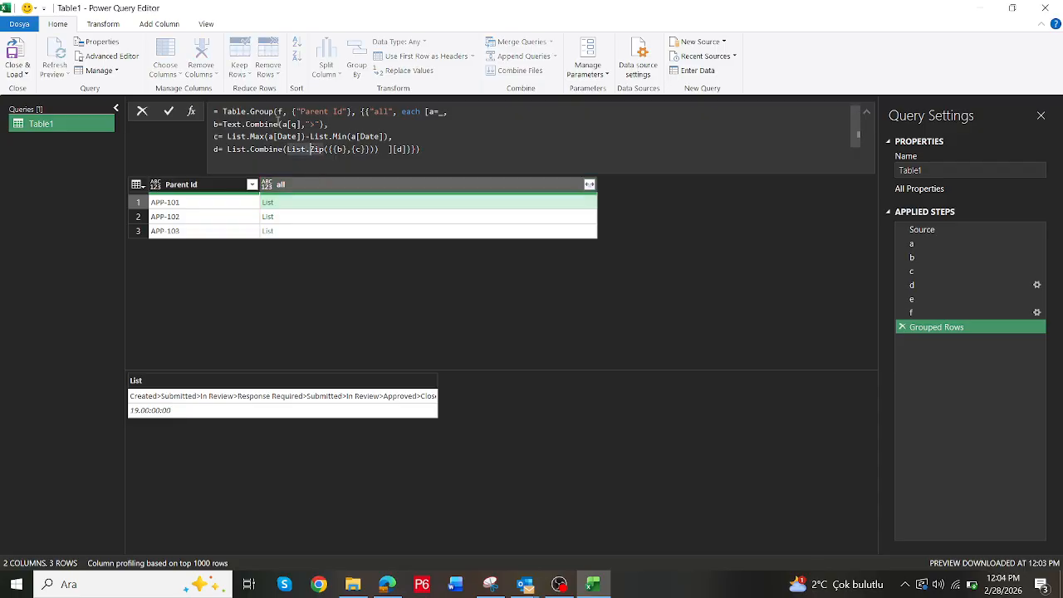
Return [a] instead of [d] from the record, apply the formula and preview APP-101's nested table
click(400, 149)
key(Return)
click(304, 208)
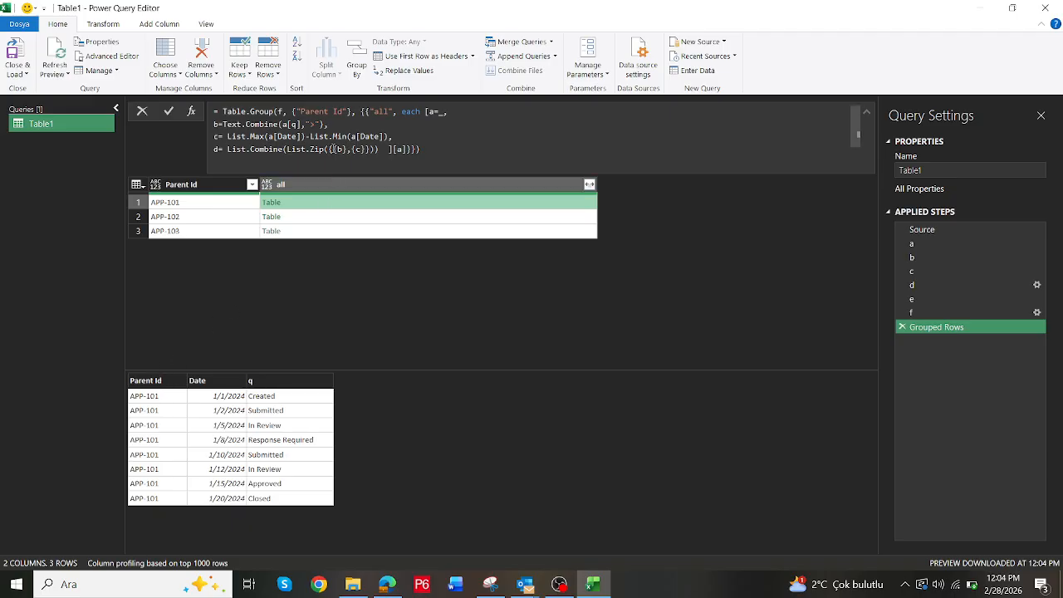
click(335, 148)
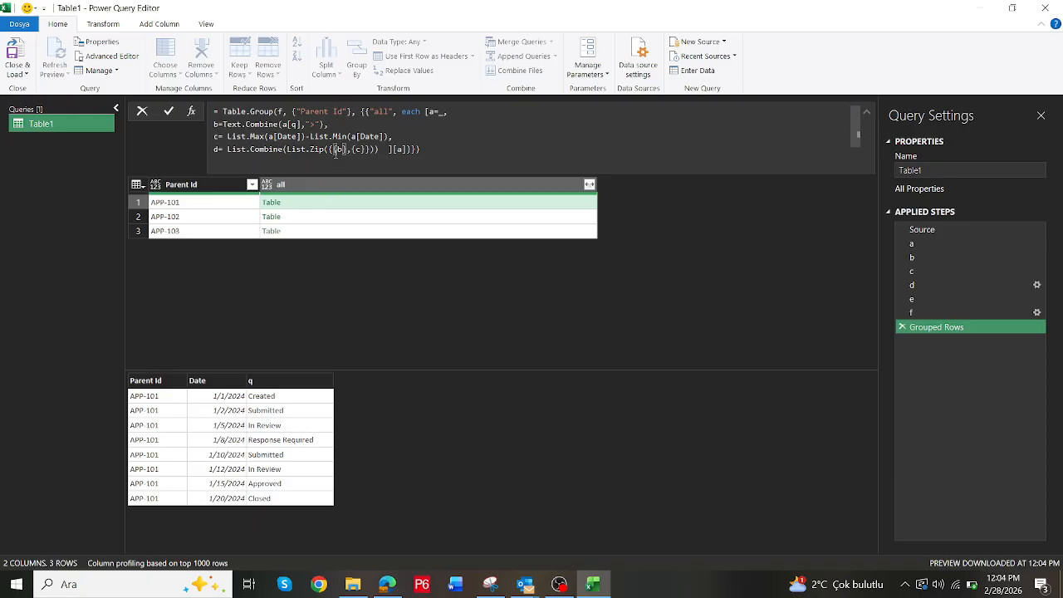
Add the field c1=a[Parent Id] below field c and insert {c1} as the first list in field d's List.Zip
click(400, 141)
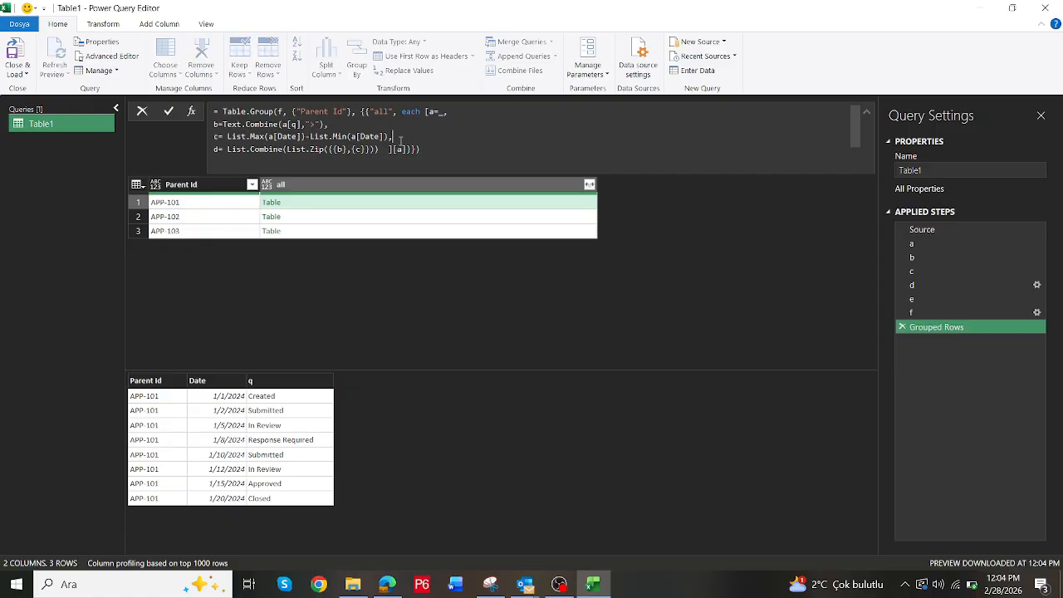
key(Return)
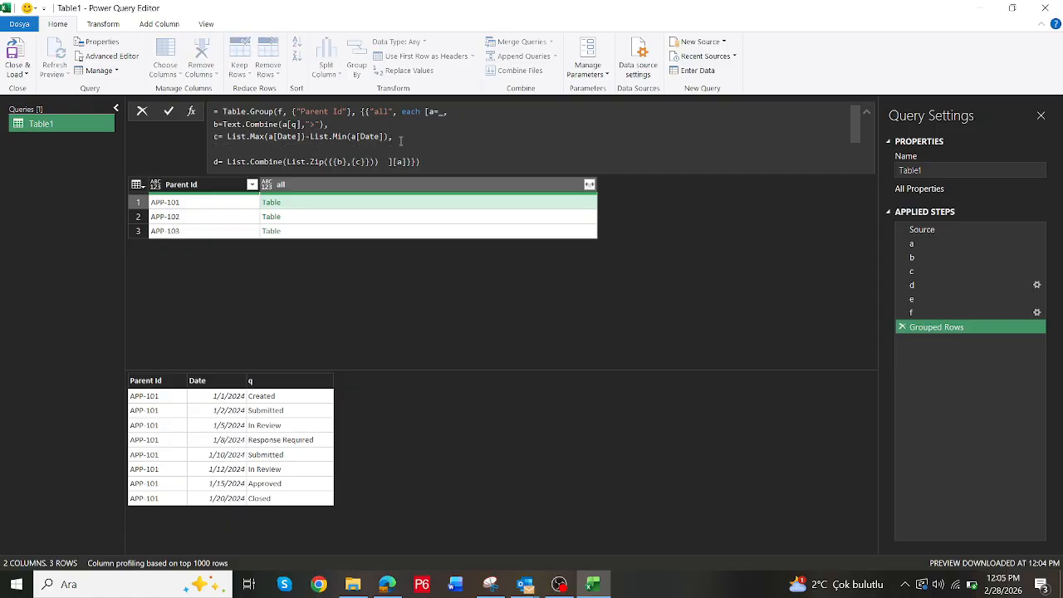
text(c1=a[Parent ID,)
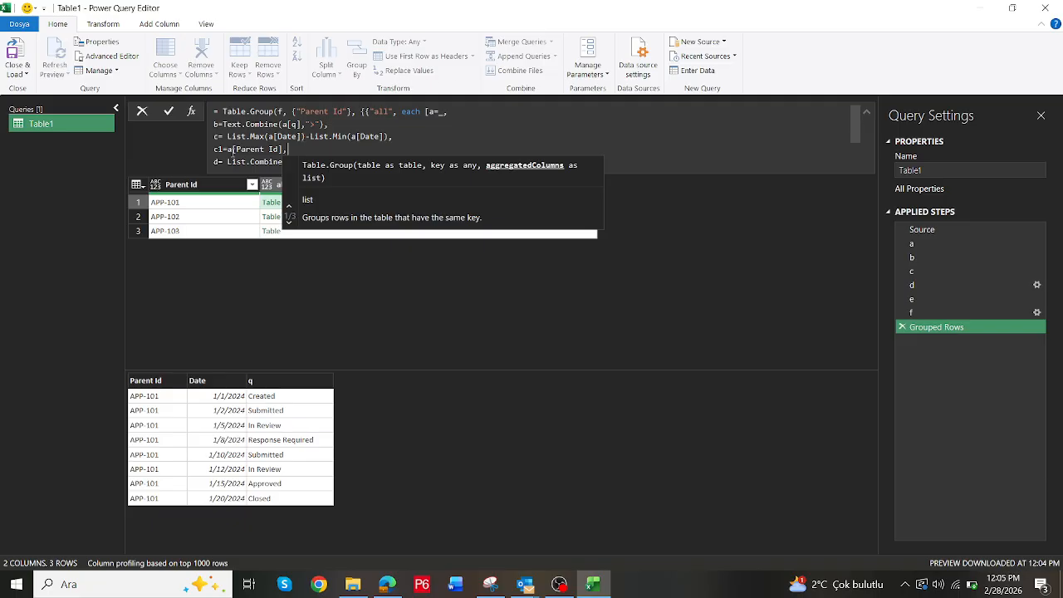
click(241, 159)
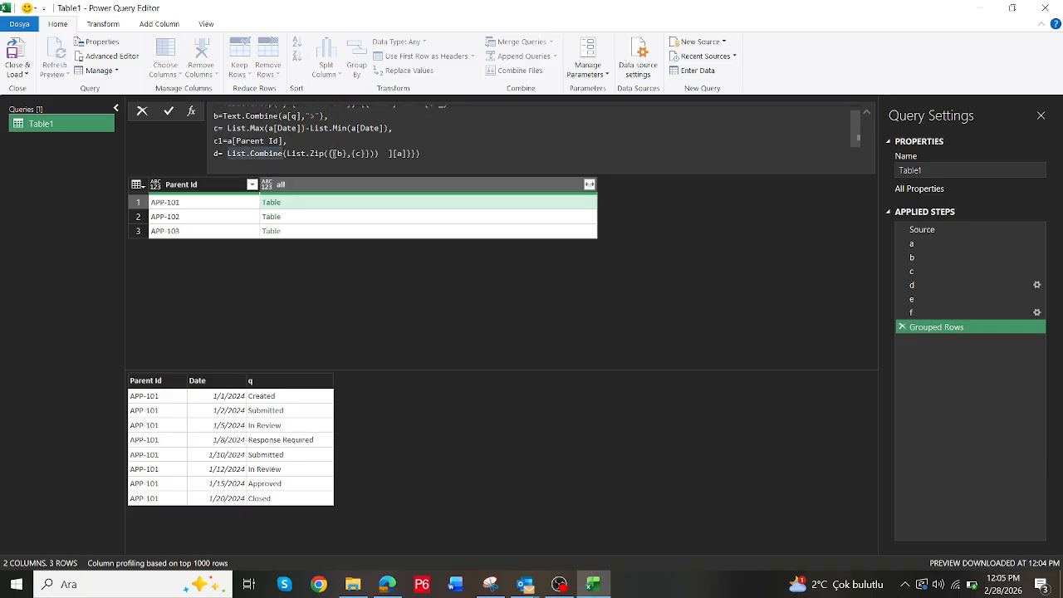
click(333, 155)
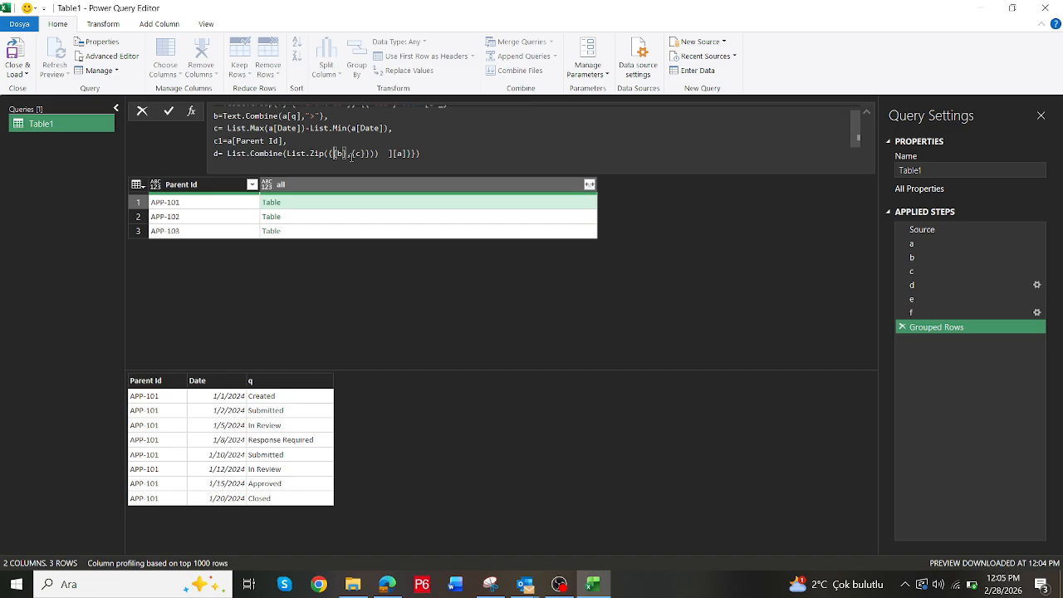
text({c1)
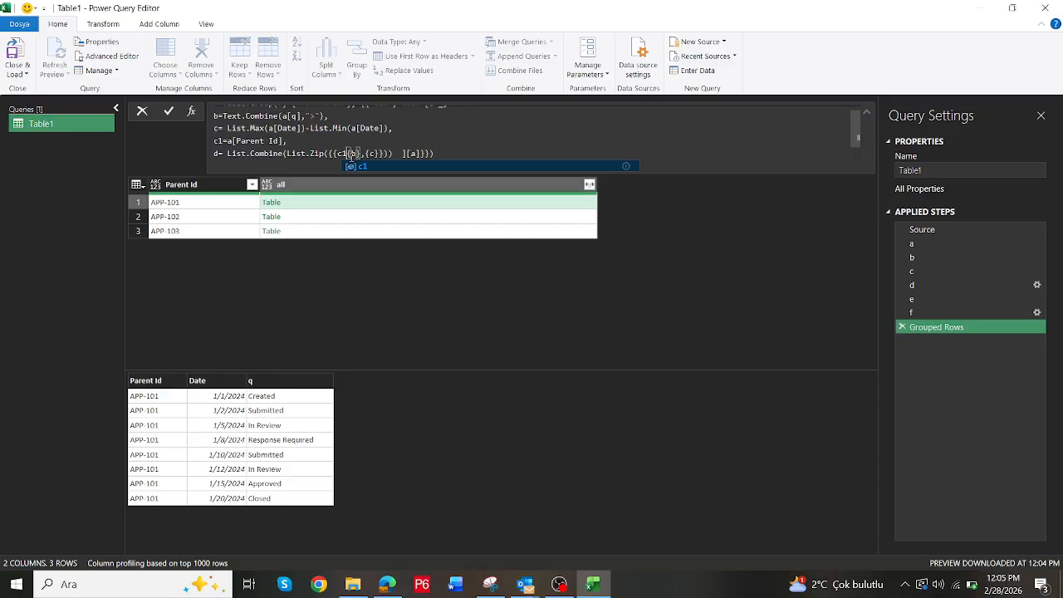
text(},)
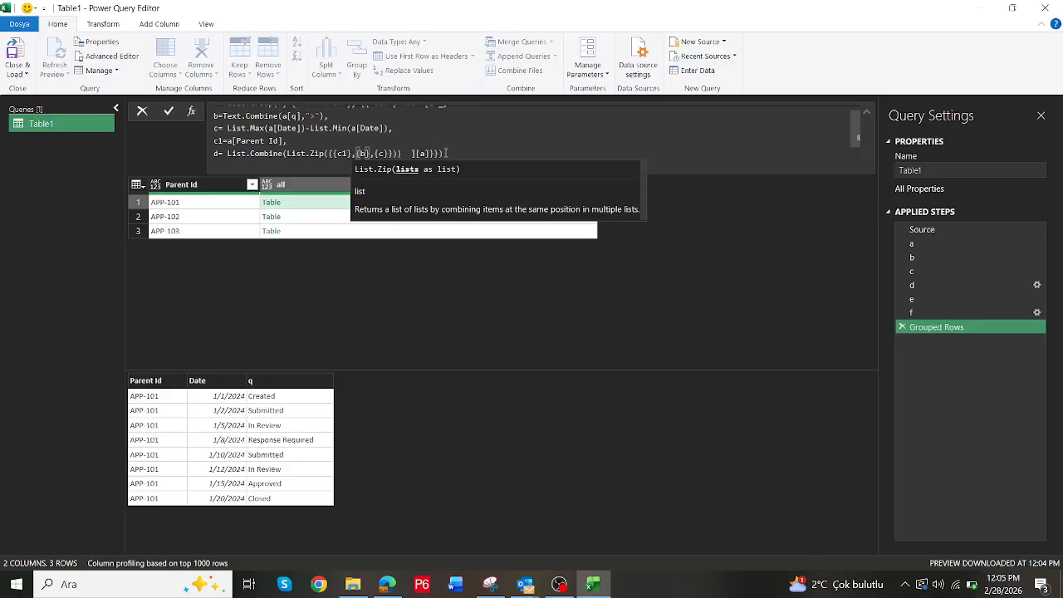
Return [d] from the record again, apply the formula and preview APP-101's list
click(422, 153)
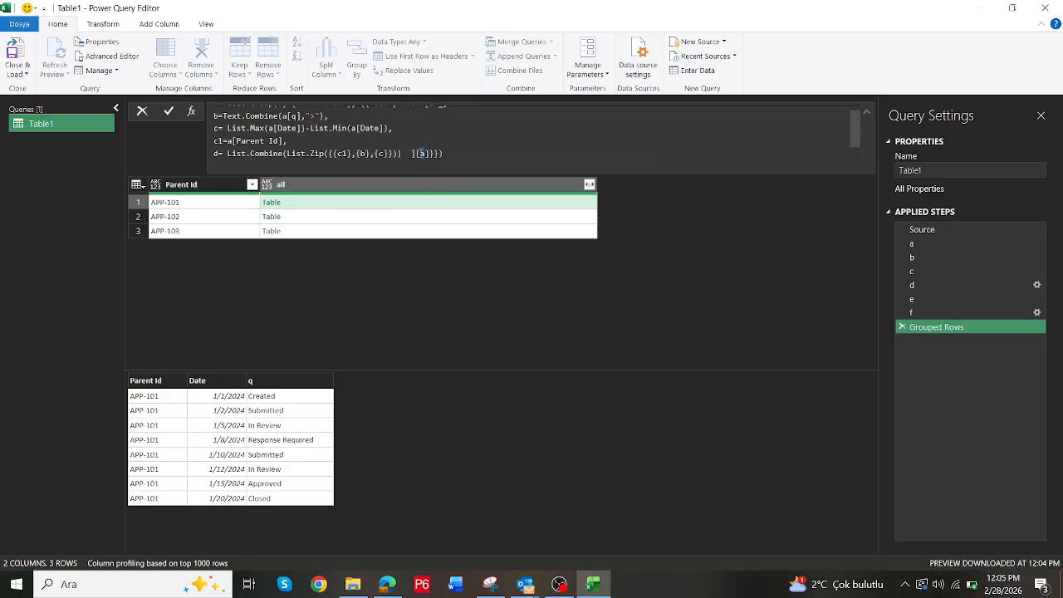
double_click(422, 152)
text(d)
click(358, 204)
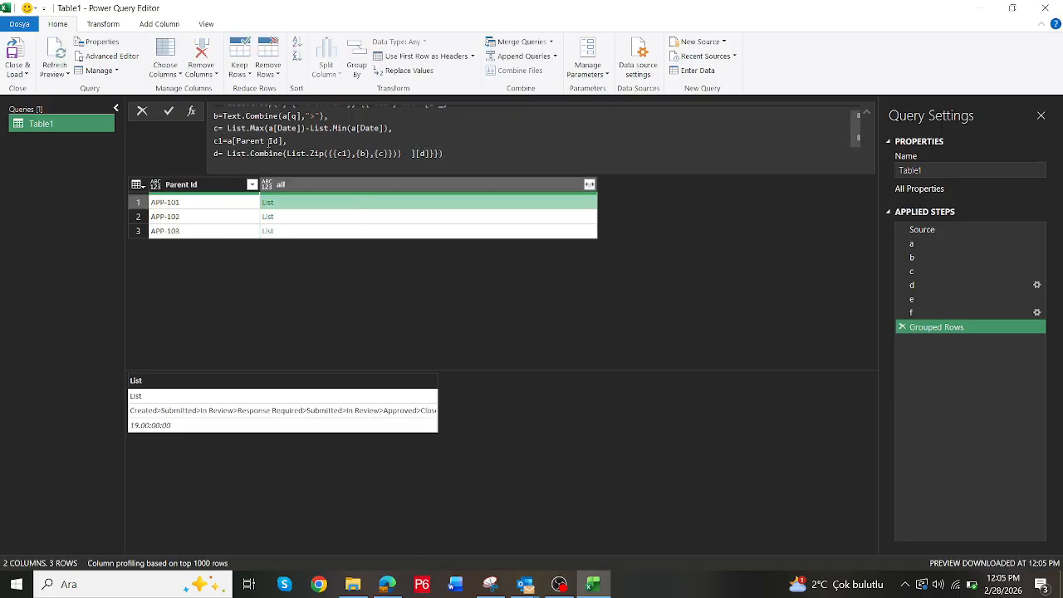
Return [c1] from the record, apply the formula and preview the Parent Id lists of APP-101 and APP-102
double_click(422, 153)
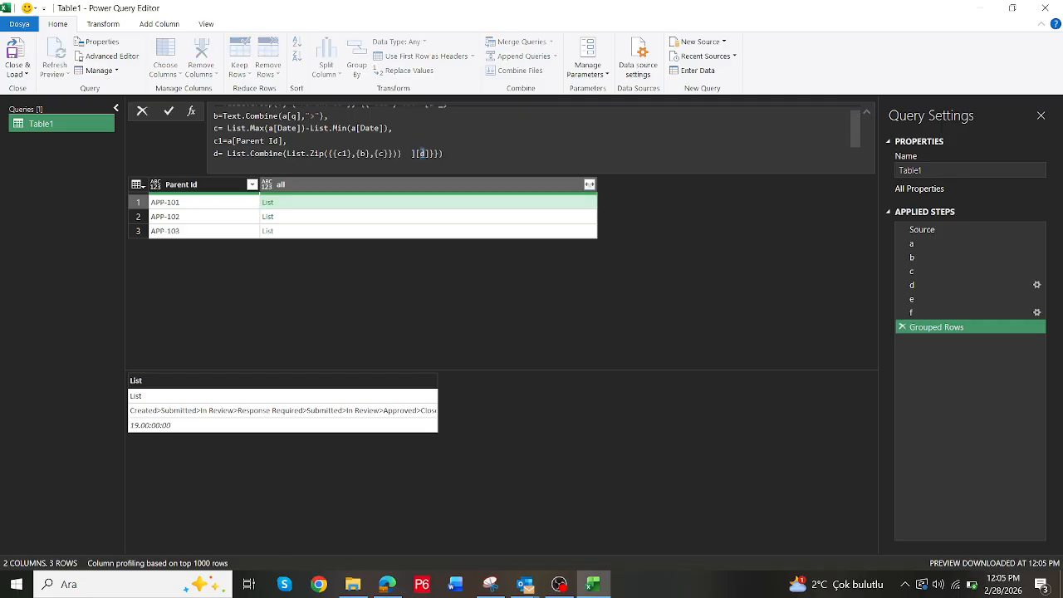
text(c1)
key(Return)
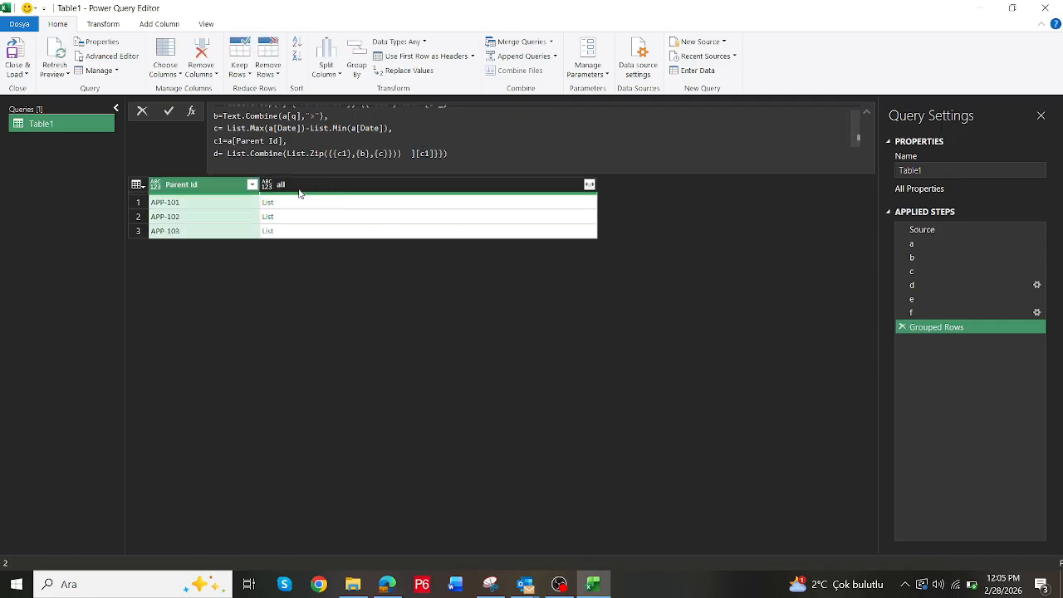
click(301, 207)
click(304, 216)
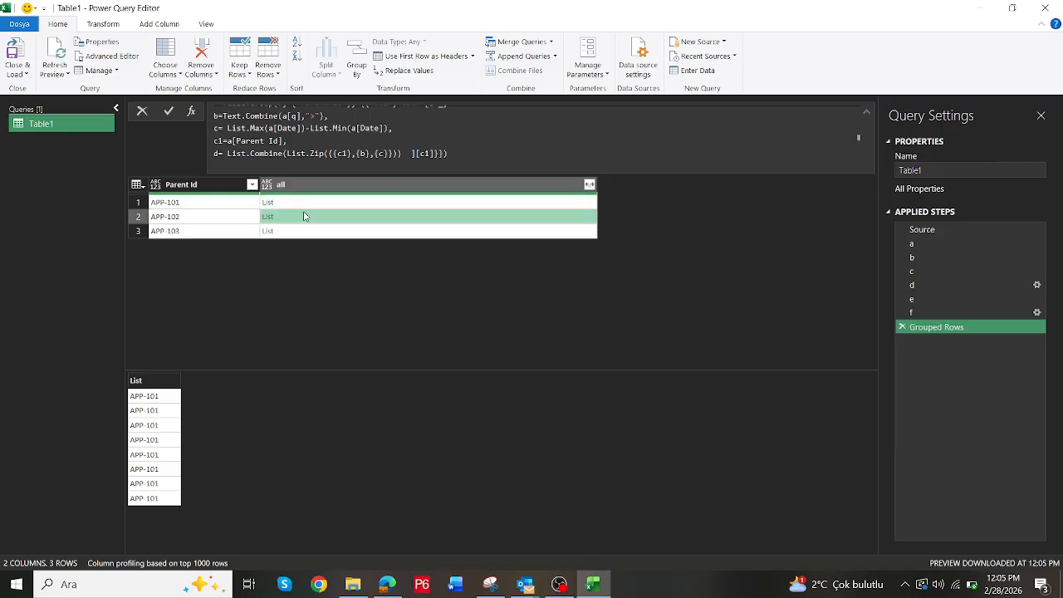
click(308, 205)
Wrap field c1's a[Parent Id] in List.Distinct, apply the formula and preview each ID's list
click(227, 141)
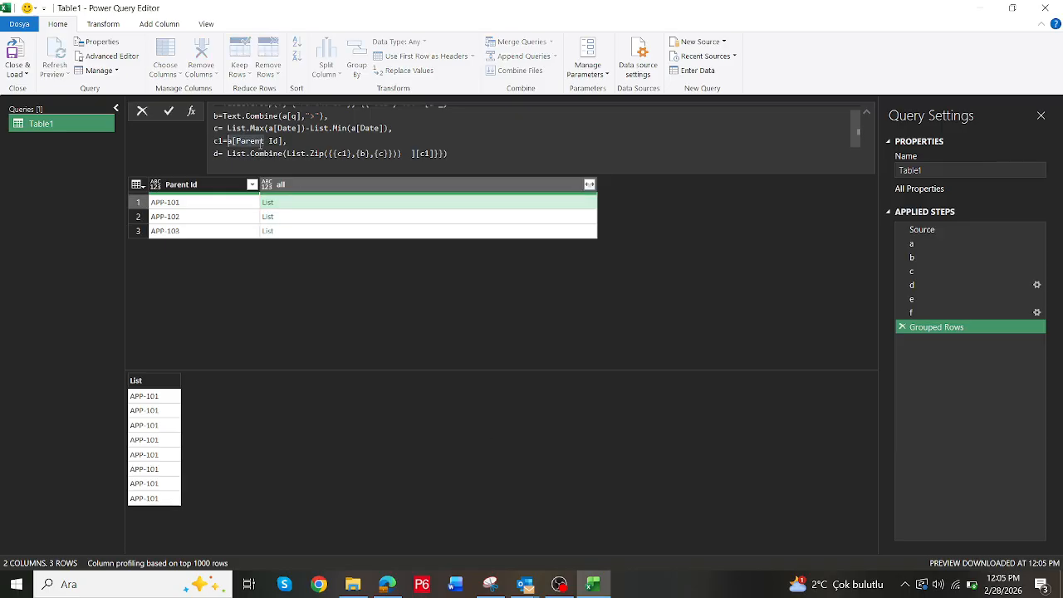
text(listd)
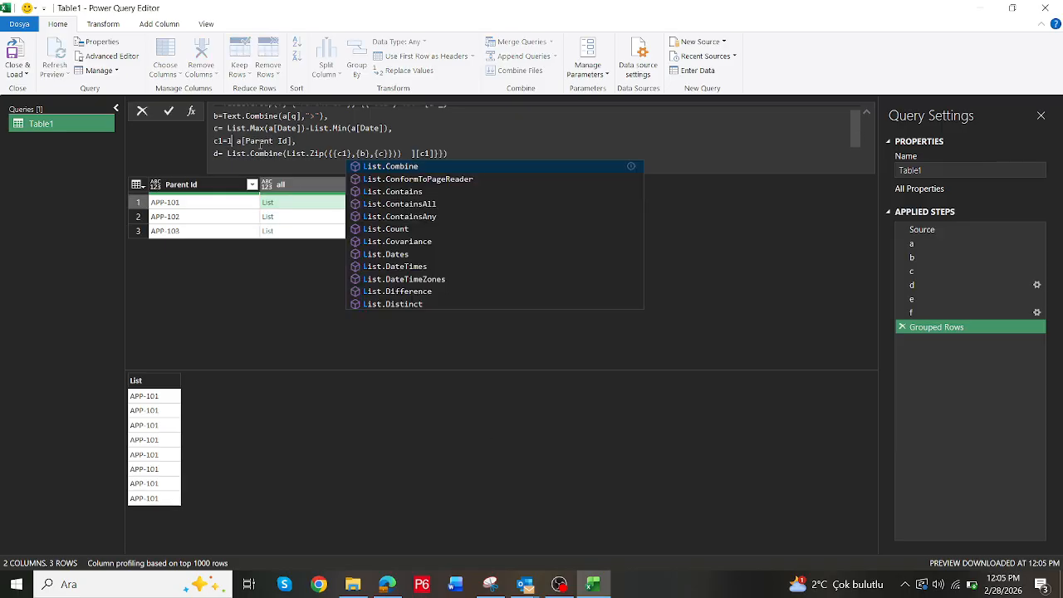
text(i)
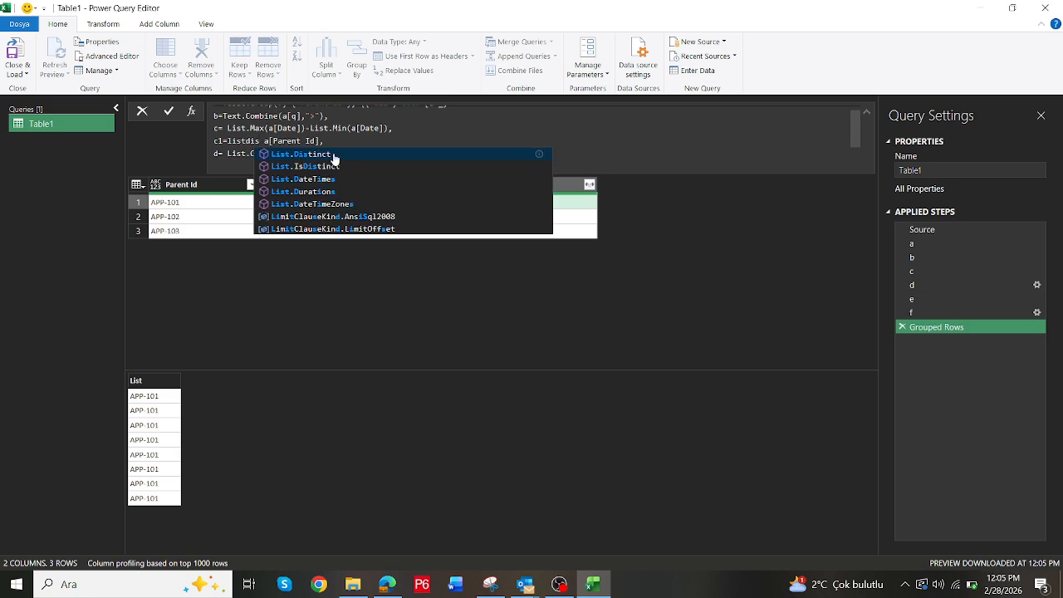
key(Tab)
text(()
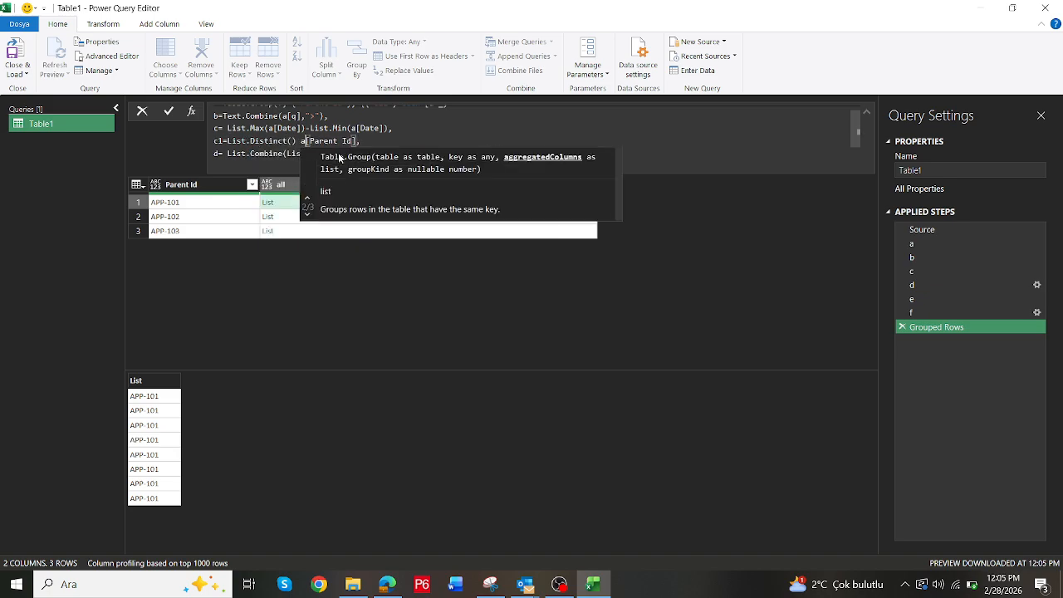
key(BackSpace)
key(BackSpace)
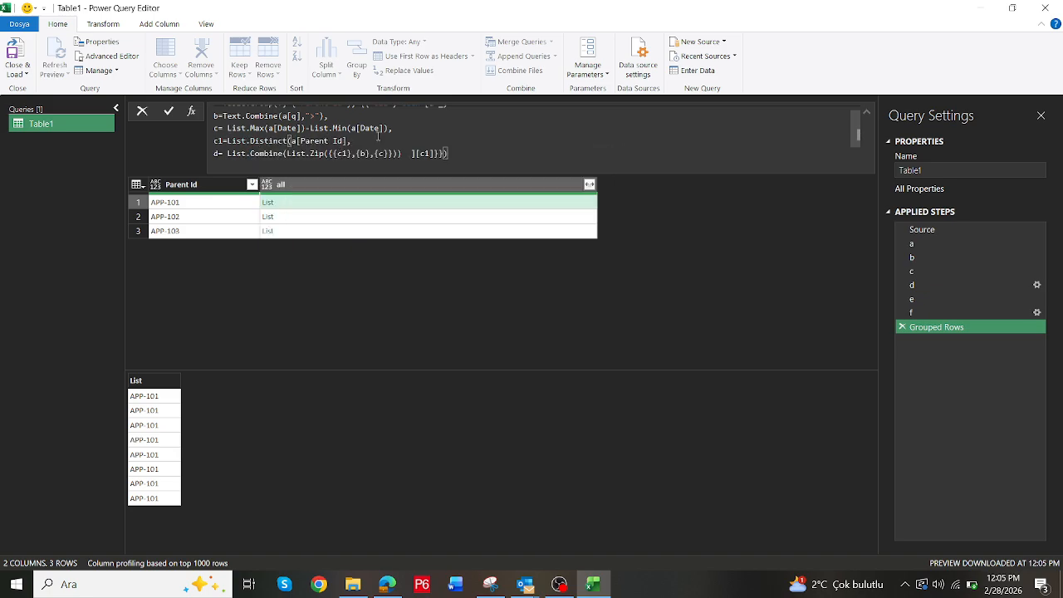
click(347, 140)
key(Return)
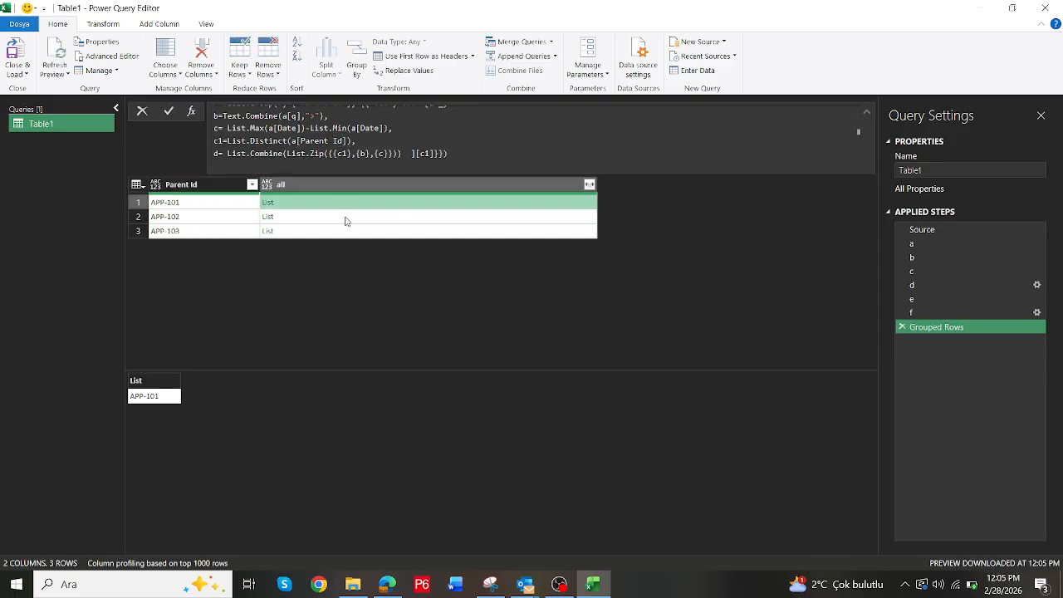
click(346, 218)
click(346, 232)
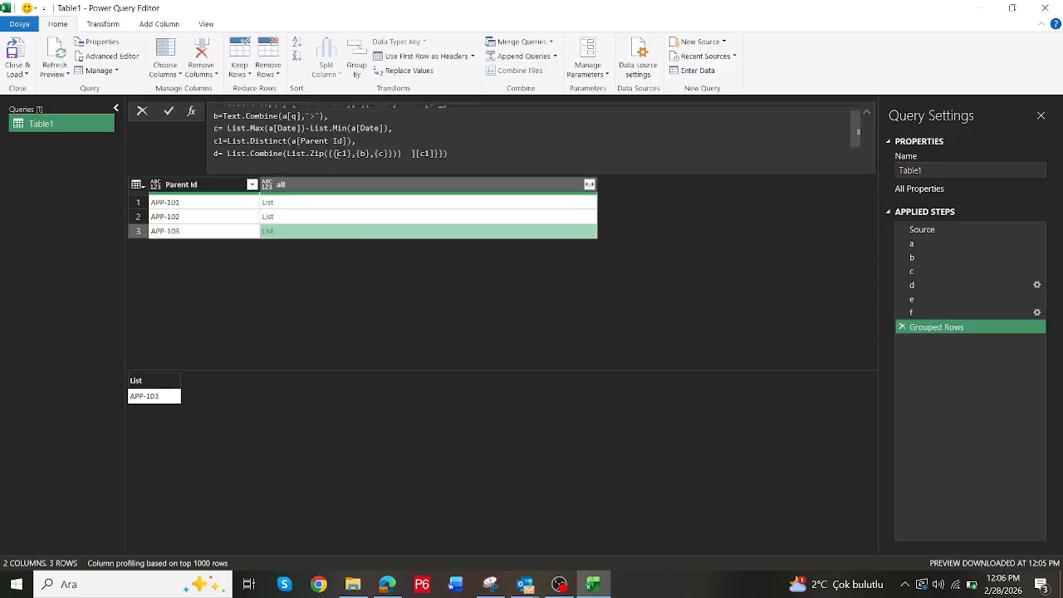
Remove the braces around c1 in List.Zip, return [d] from the record, apply the formula and preview each ID's combined list
click(338, 153)
key(BackSpace)
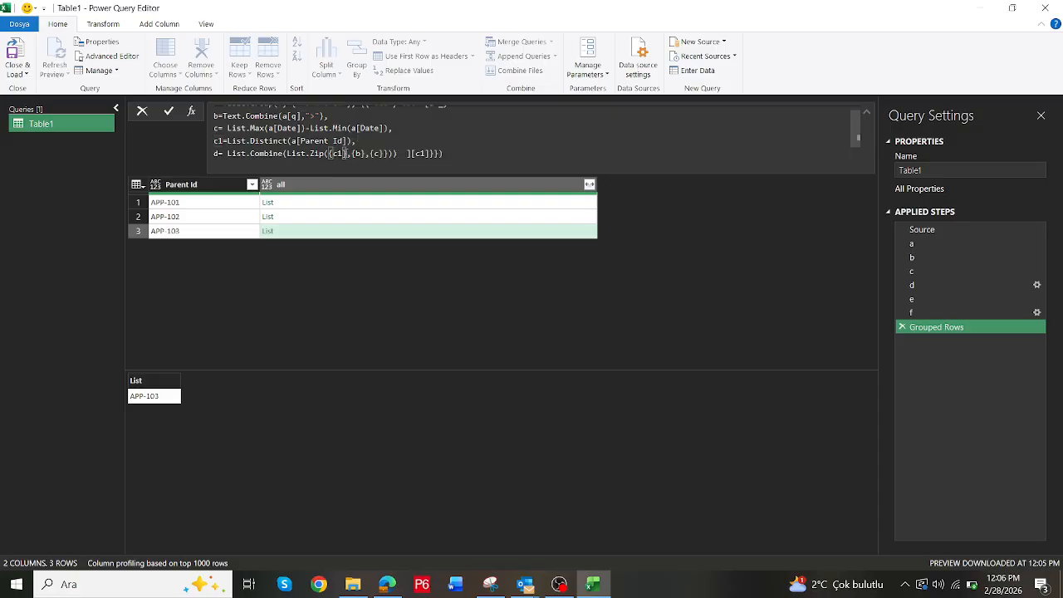
key(BackSpace)
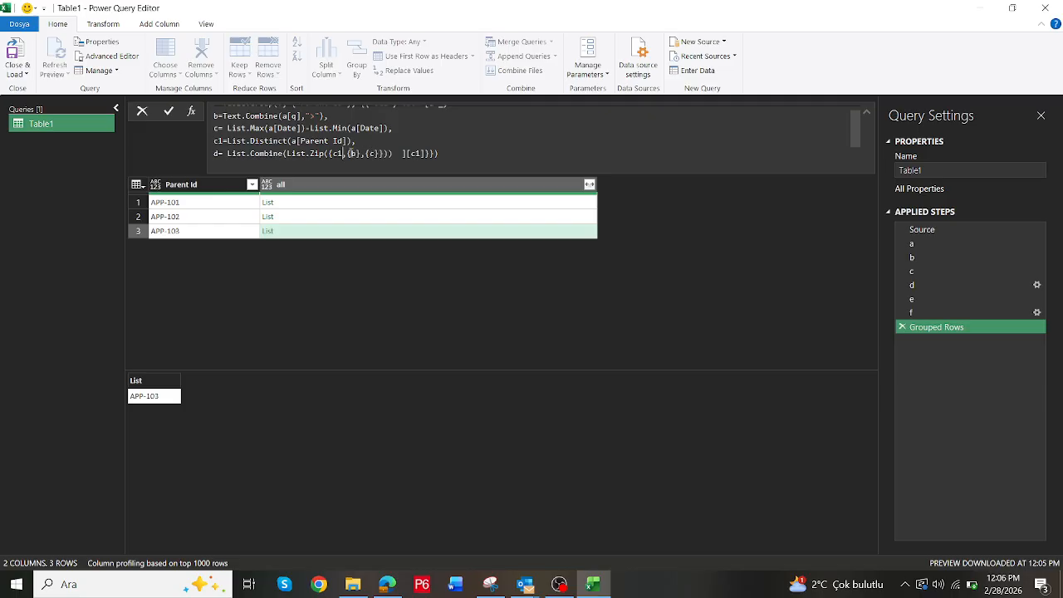
double_click(417, 153)
text(d)
key(Return)
click(369, 206)
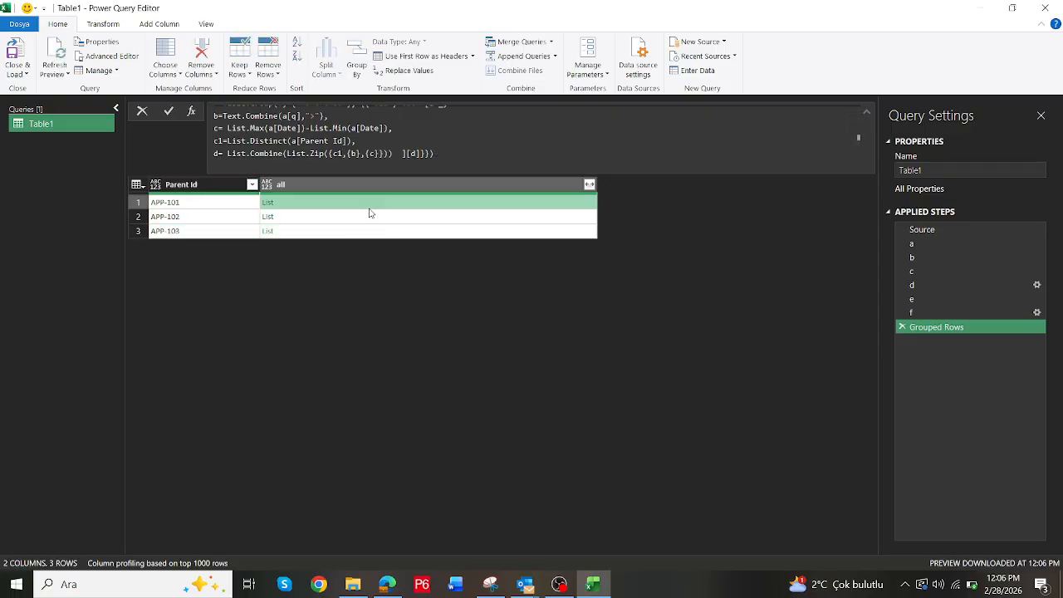
click(371, 219)
click(372, 234)
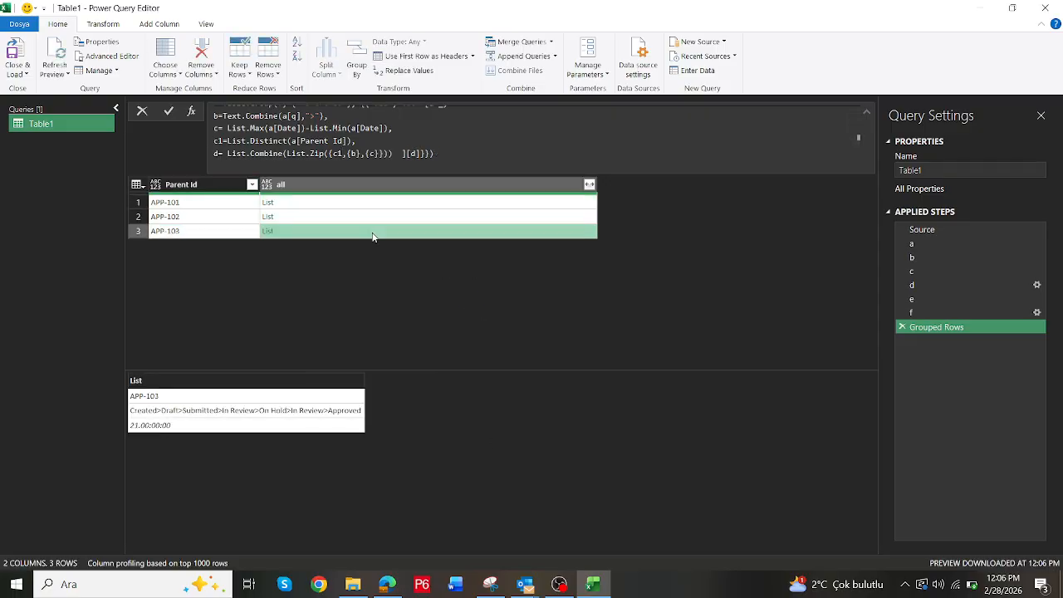
Append [all] to the Table.Group formula to return that column as a list, apply it and preview each ID's list
click(447, 158)
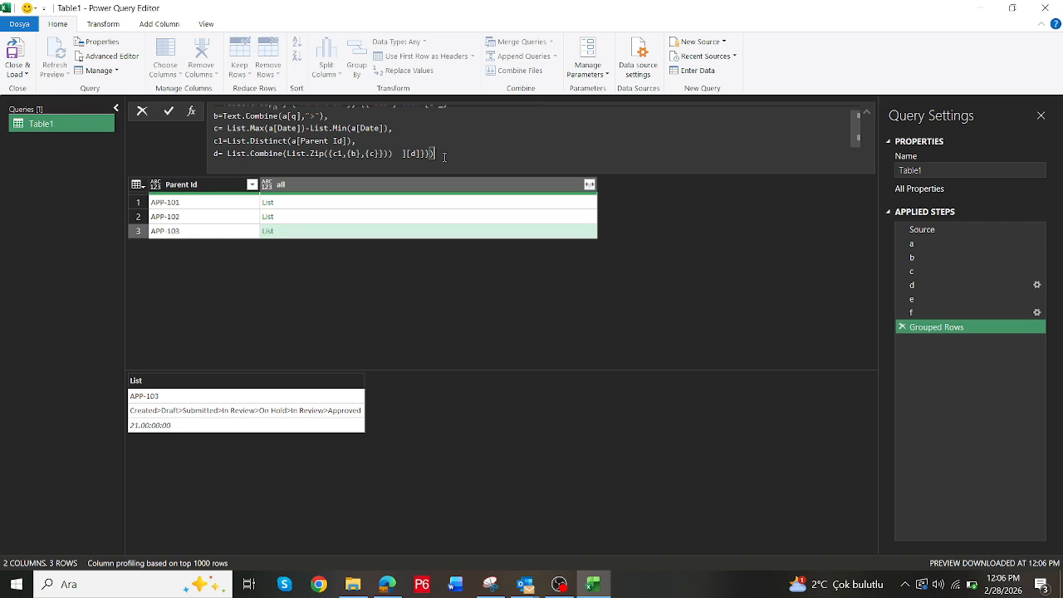
scroll(454, 171, down, 1)
scroll(456, 162, up, 1)
scroll(454, 154, up, 1)
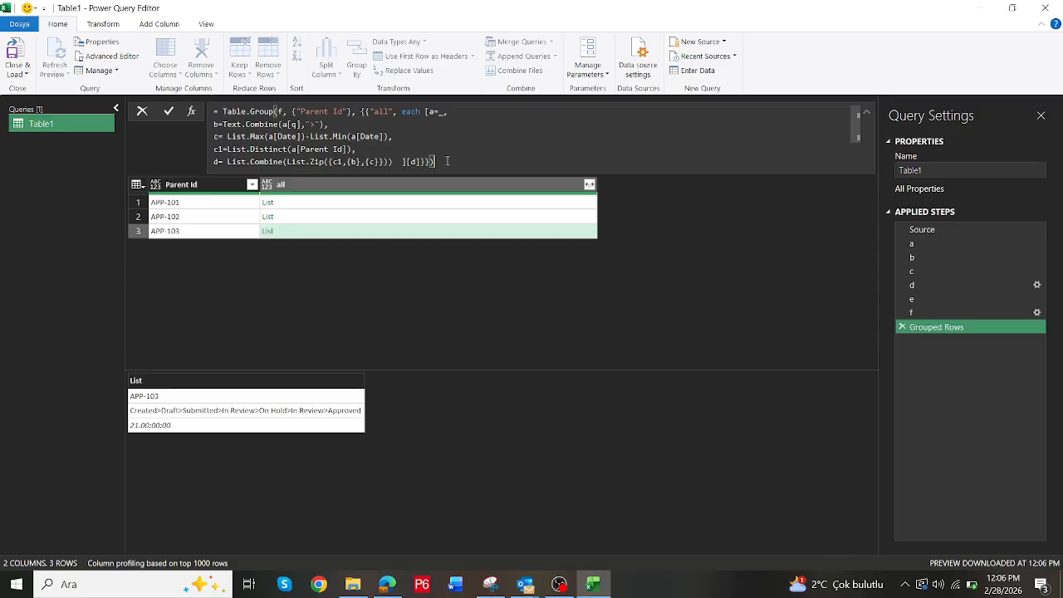
scroll(407, 162, down, 1)
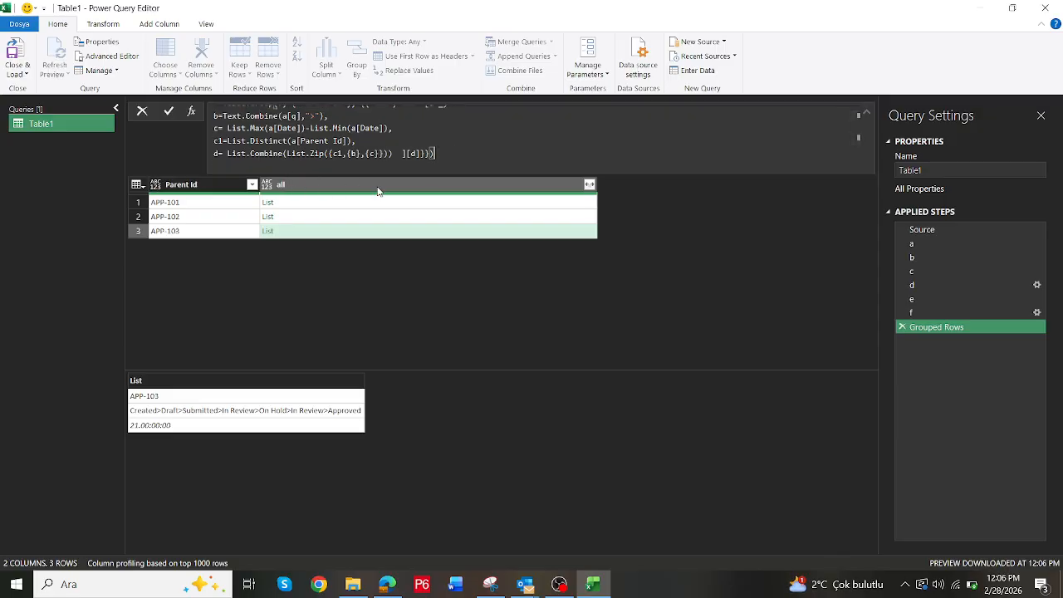
text([all)
scroll(275, 112, up, 1)
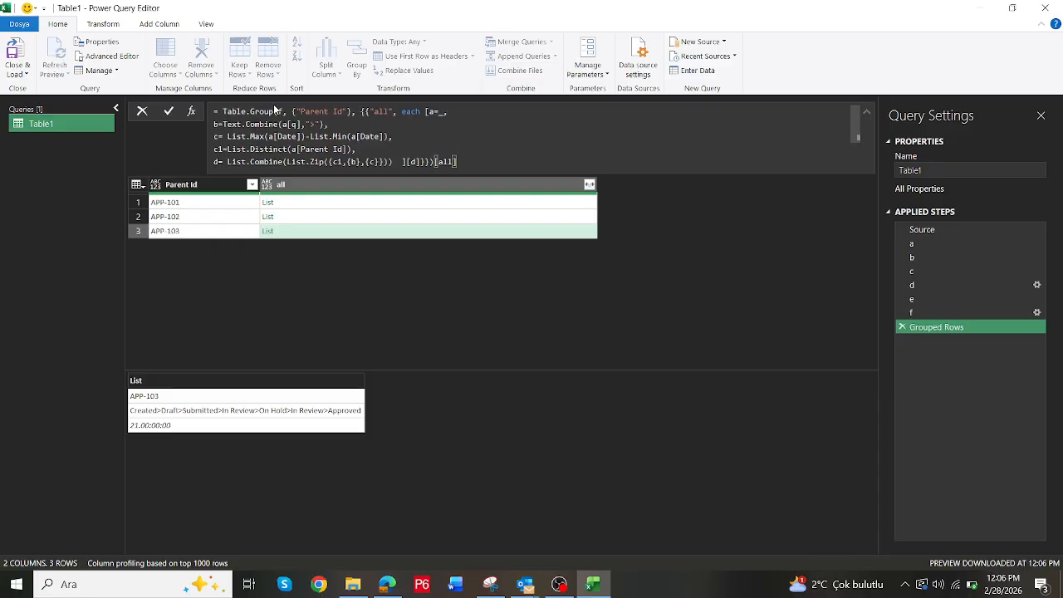
scroll(436, 151, down, 1)
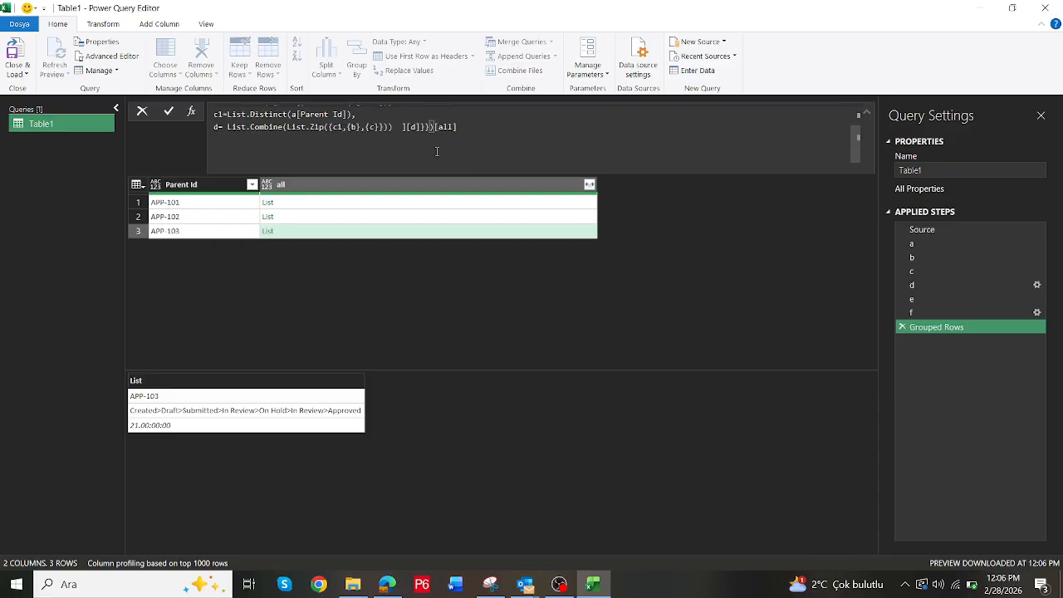
click(454, 273)
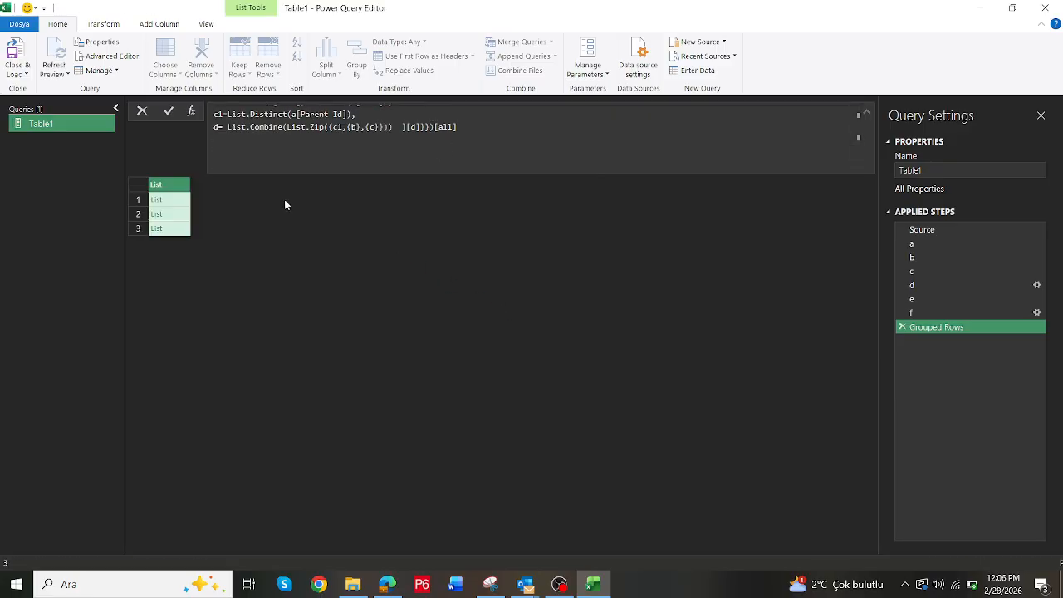
click(179, 200)
click(179, 214)
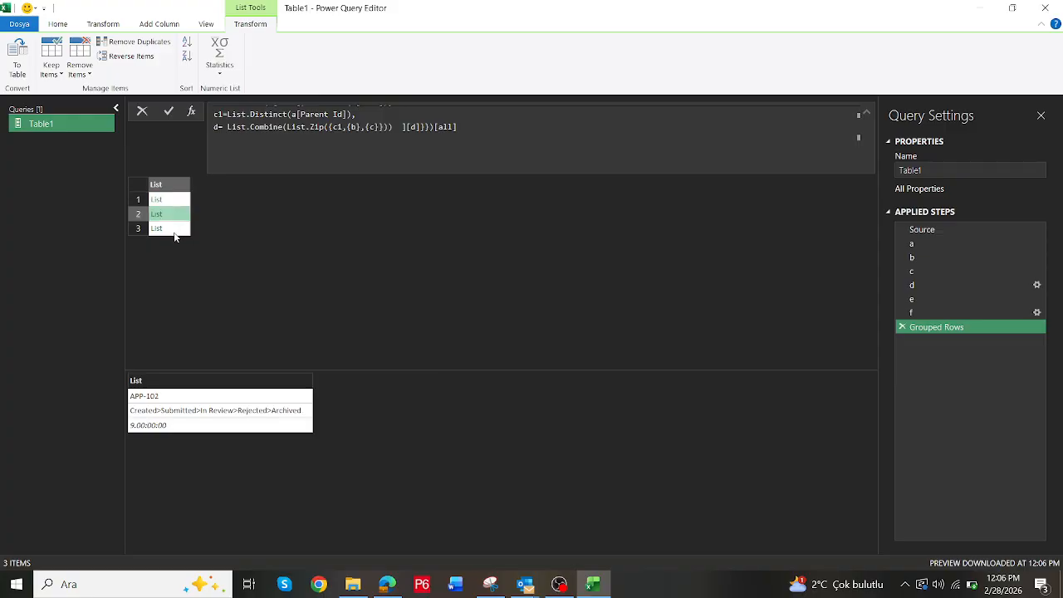
click(179, 228)
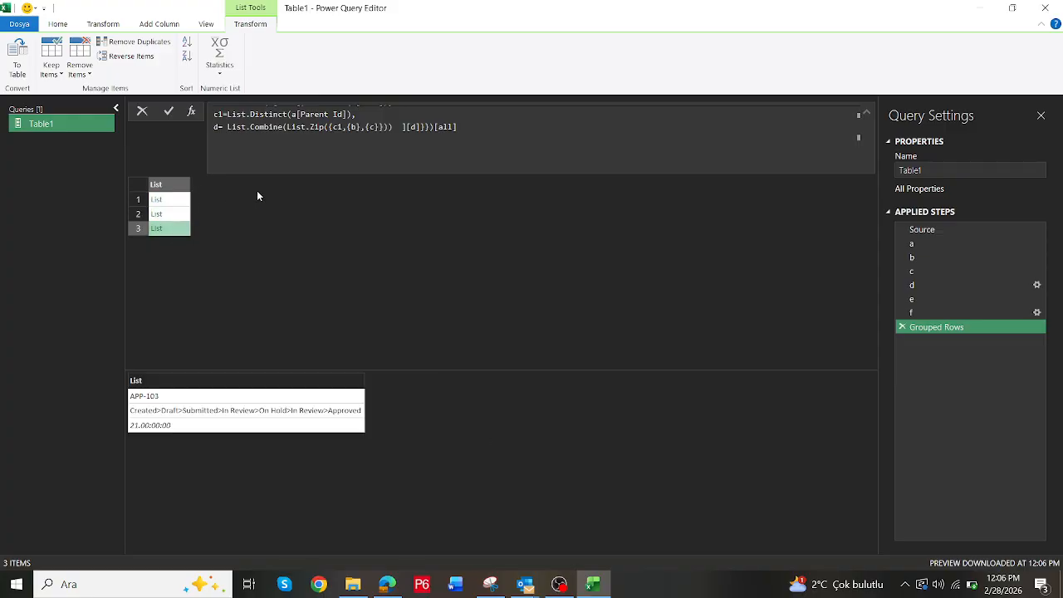
Rename the Grouped Rows step to g
right_click(947, 328)
click(972, 351)
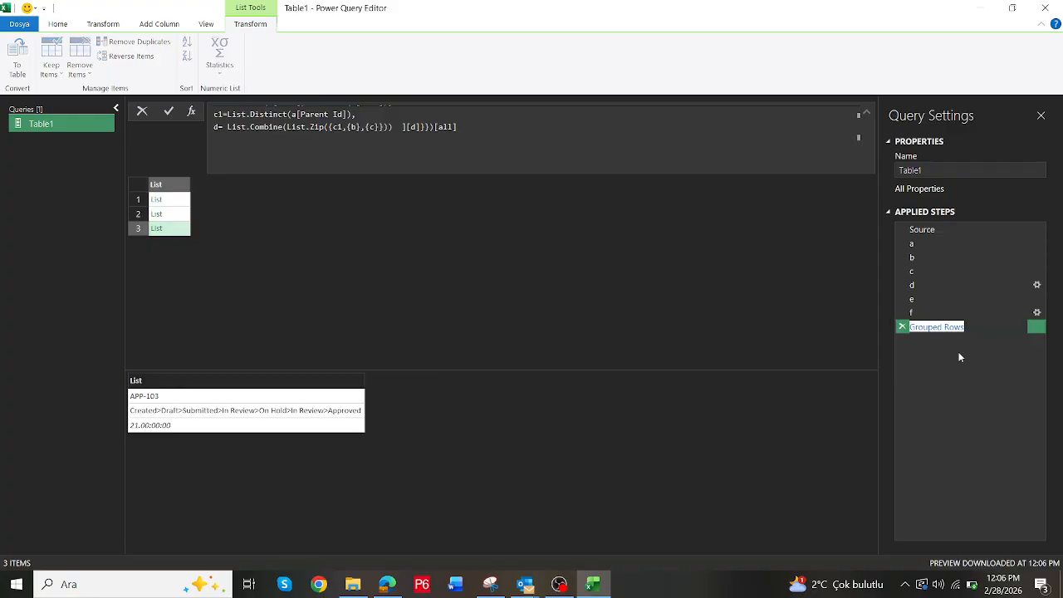
text(g)
key(Return)
Add a new custom step after g with the formula =Table.FromColumns(g) and apply it
click(191, 111)
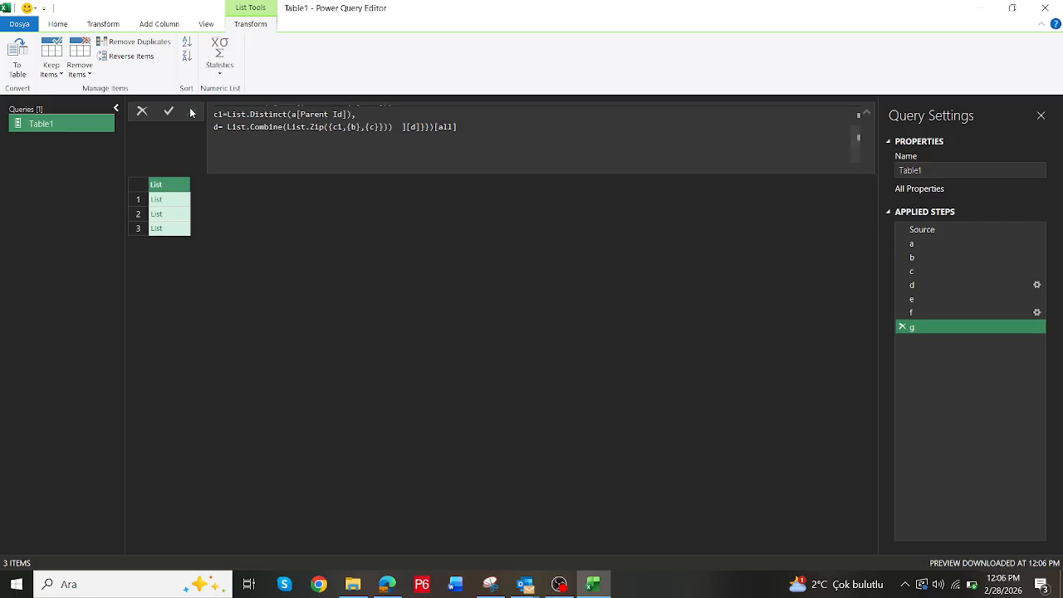
text(t)
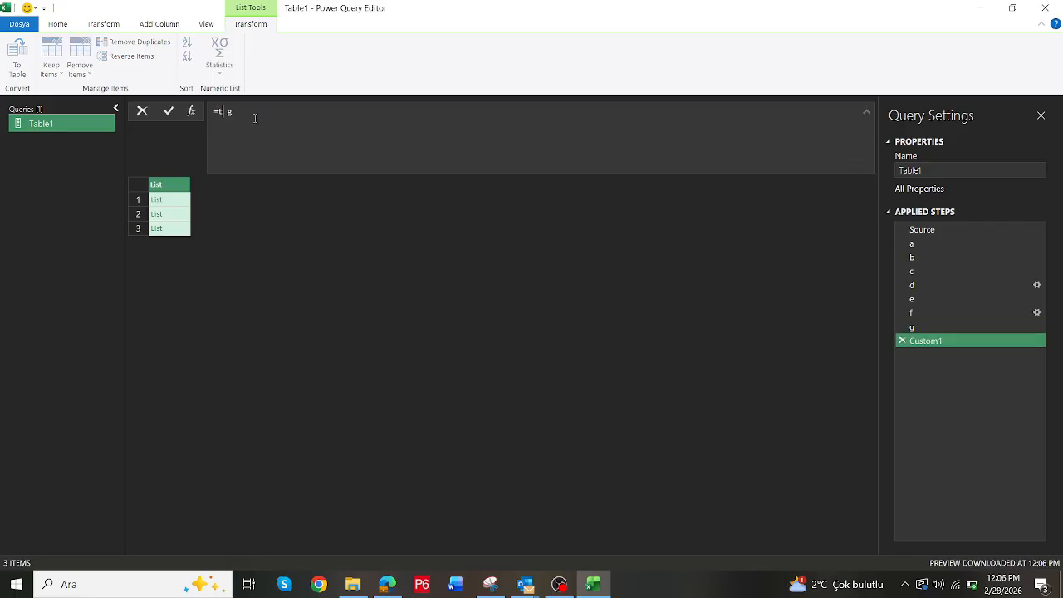
text(ablefrom)
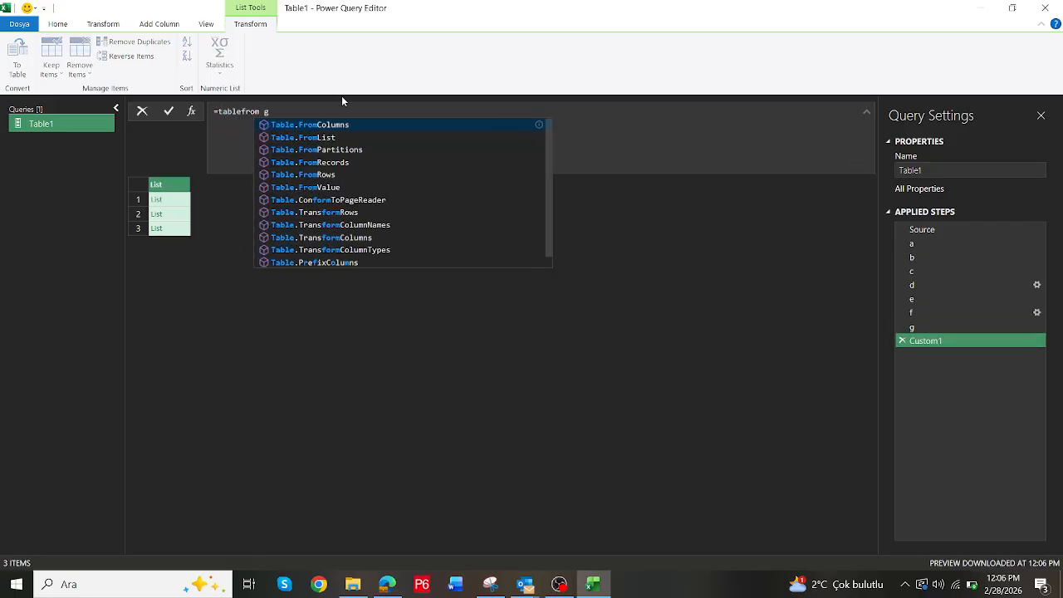
click(375, 126)
text(()
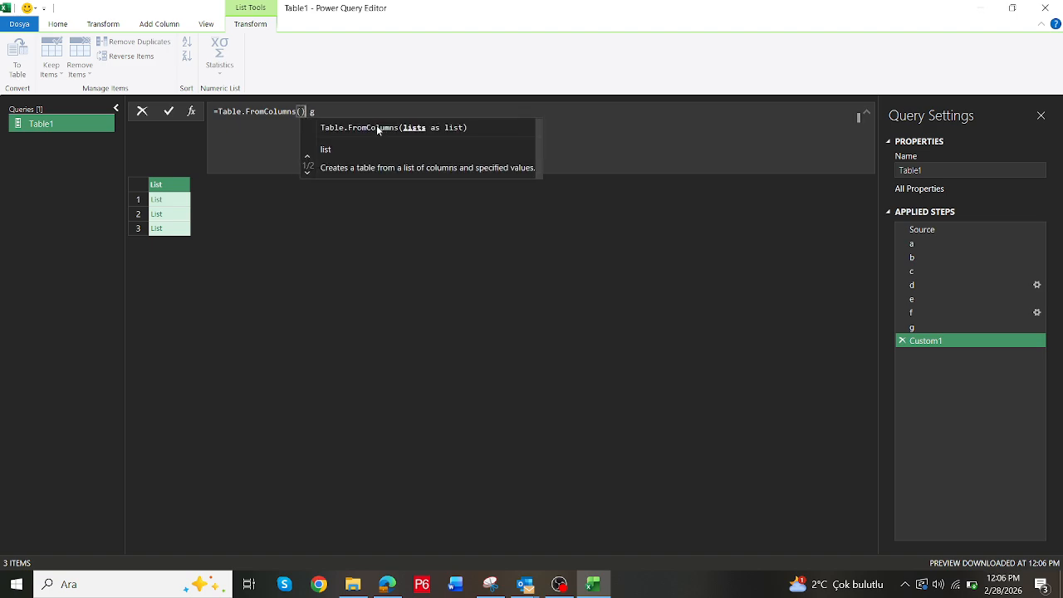
key(Right)
key(Right)
key(BackSpace)
key(BackSpace)
key(Right)
text())
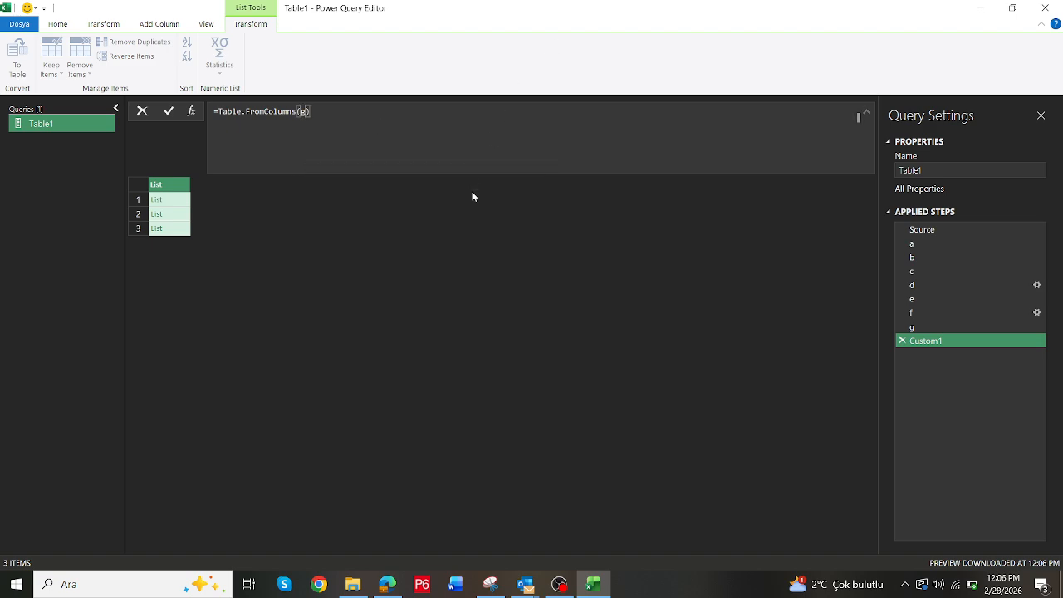
key(Return)
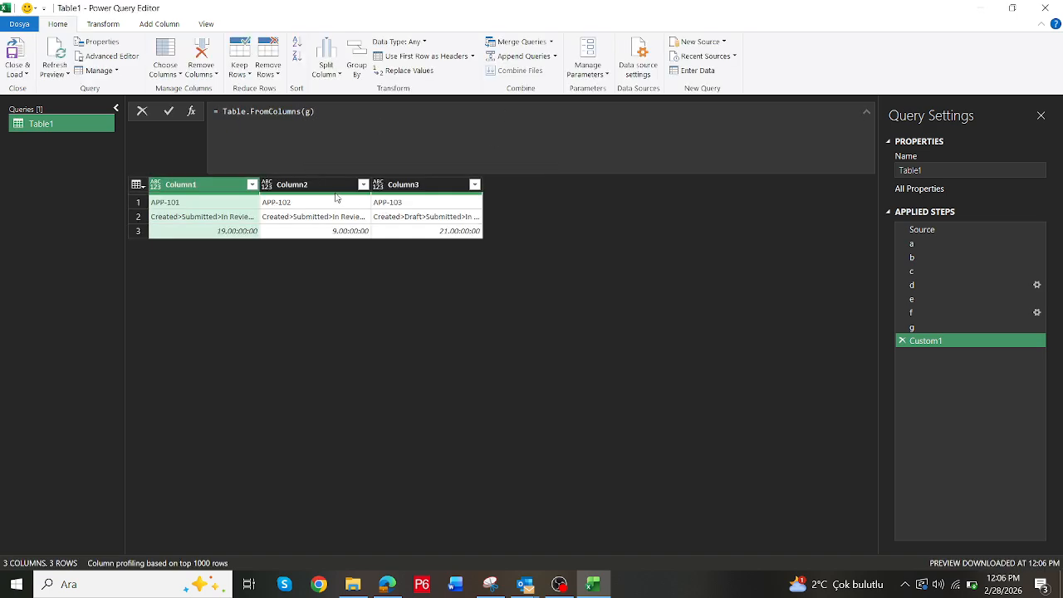
Try applying the custom step's formula with the function name changed to Table.Fromrows
drag(297, 111, 271, 108)
text(rows)
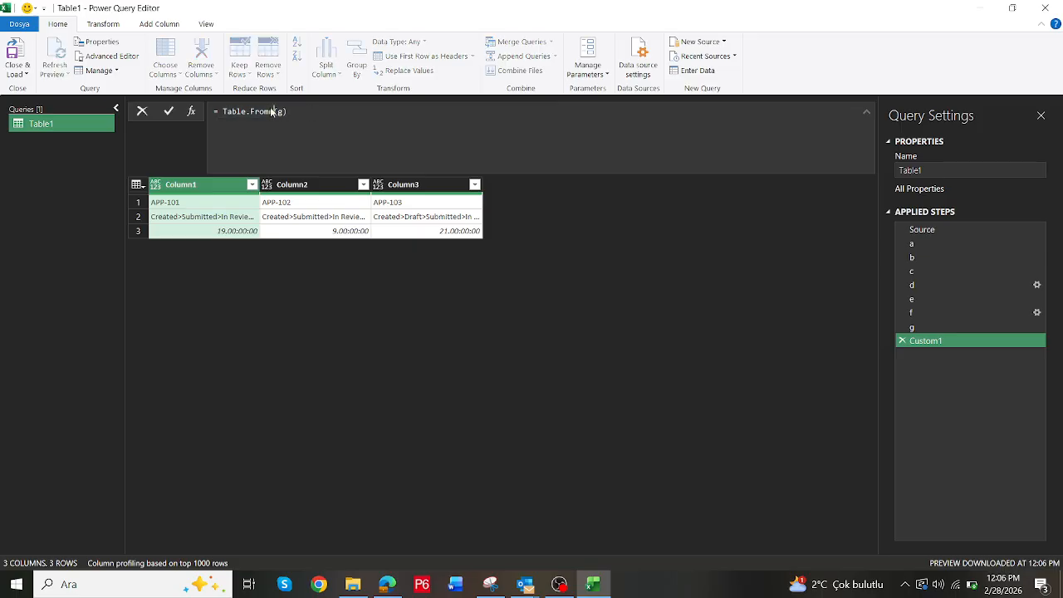
key(Return)
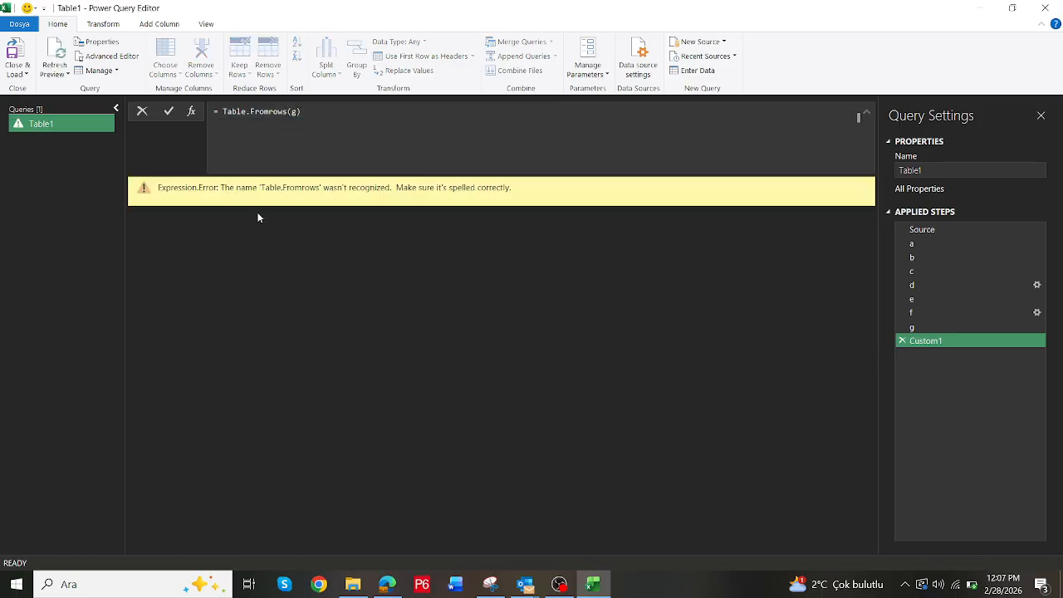
Correct the custom step's formula to Table.FromRows(g), apply it and widen Column2 to fit the full status paths
drag(288, 111, 228, 111)
text(Tablefrom)
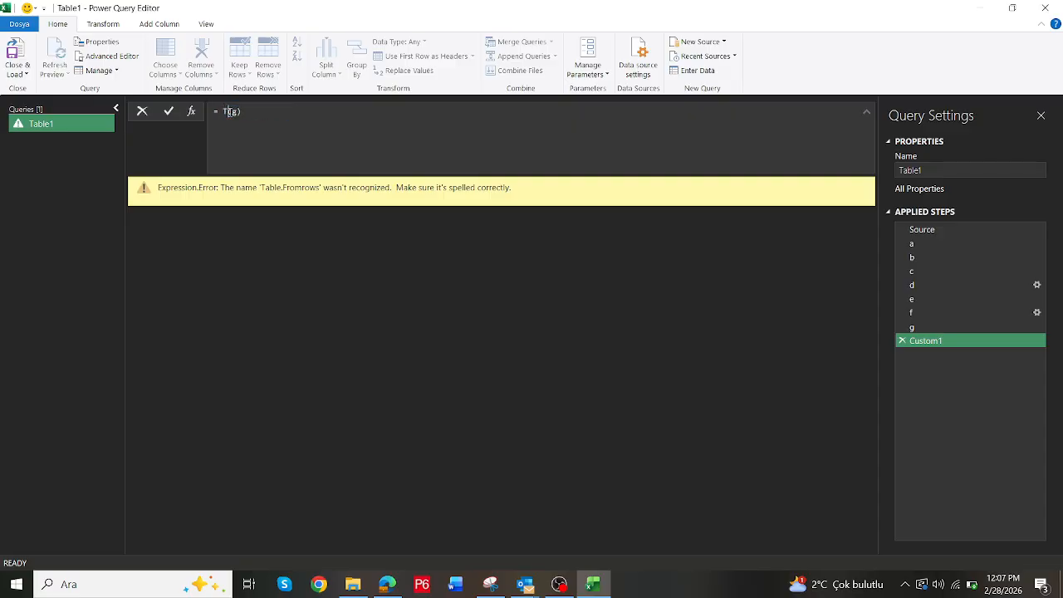
text(ro)
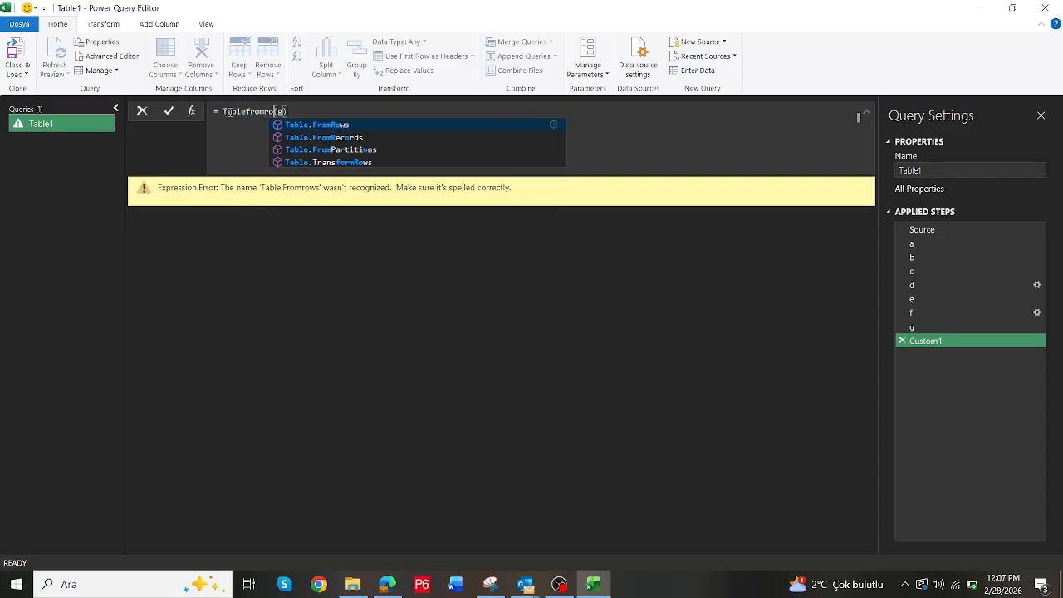
key(Tab)
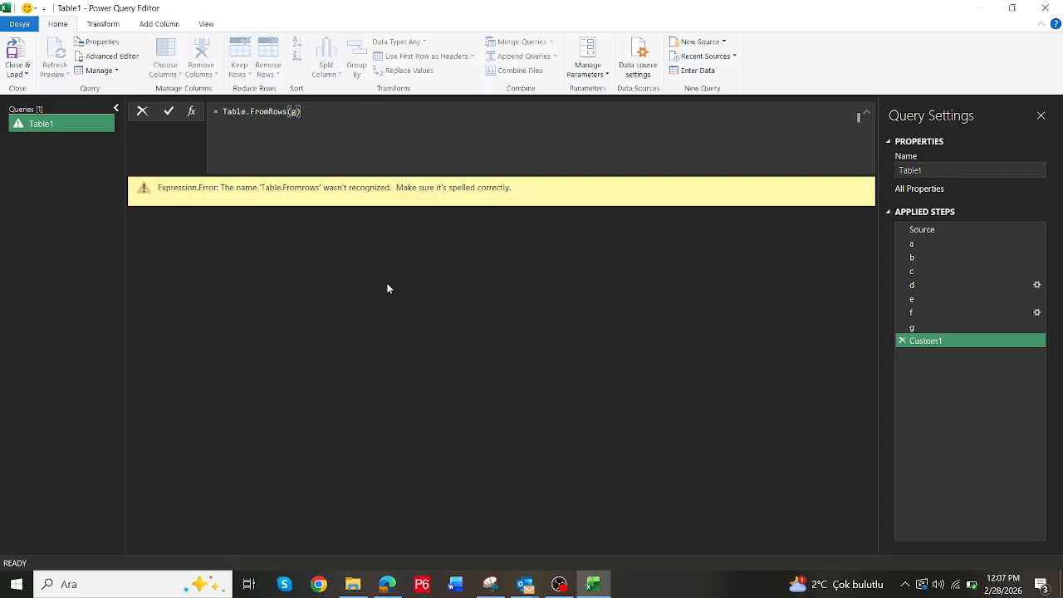
key(Return)
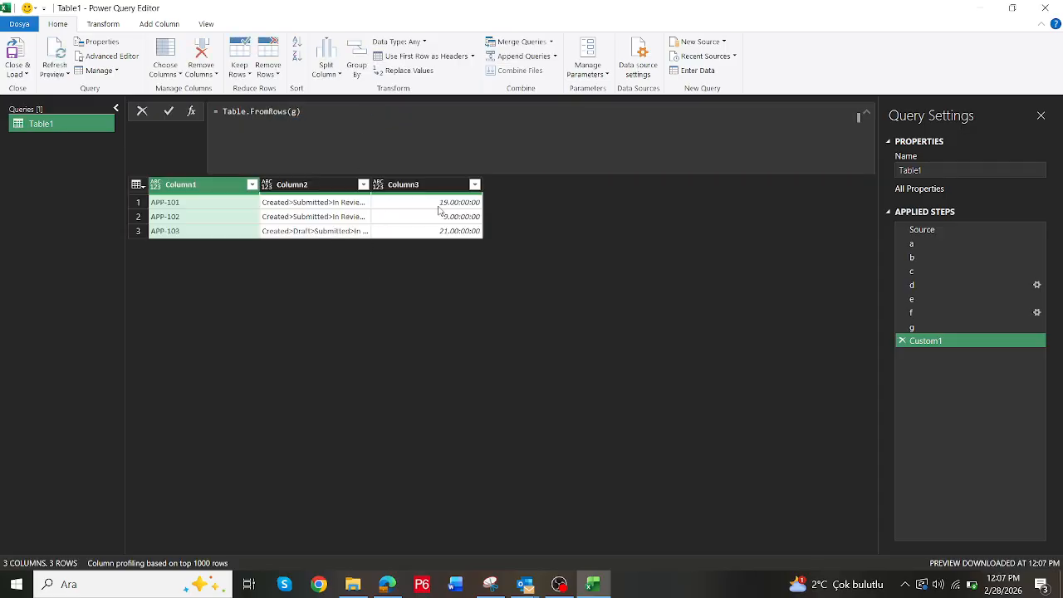
drag(371, 186, 643, 186)
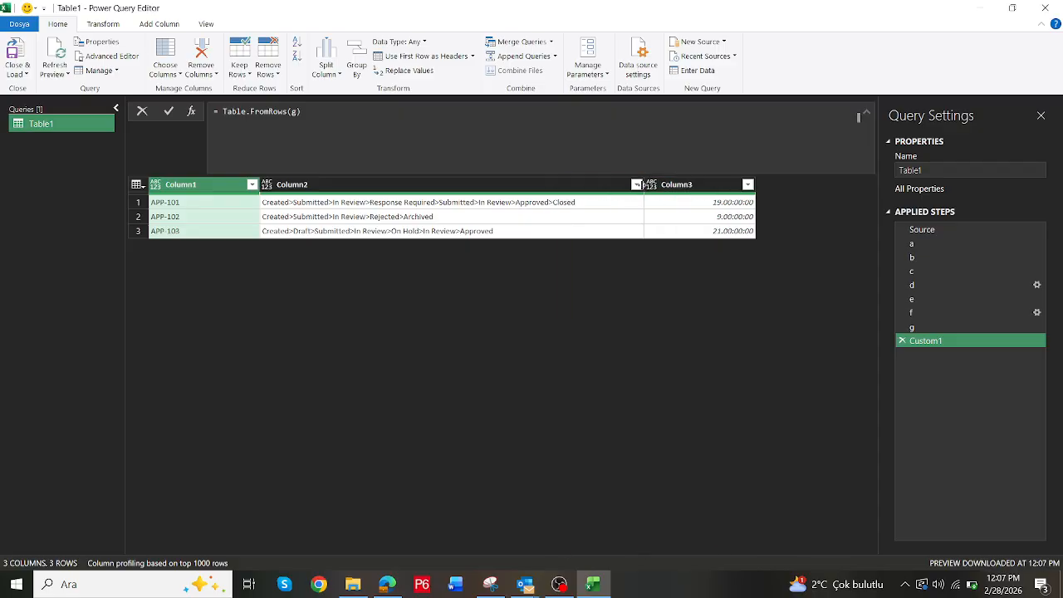
Compare the table with the expected result in the PQ_Challenge_369 workbook in the browser, and set Column3's data type to Whole Number in Power Query Editor
key(alt+Tab)
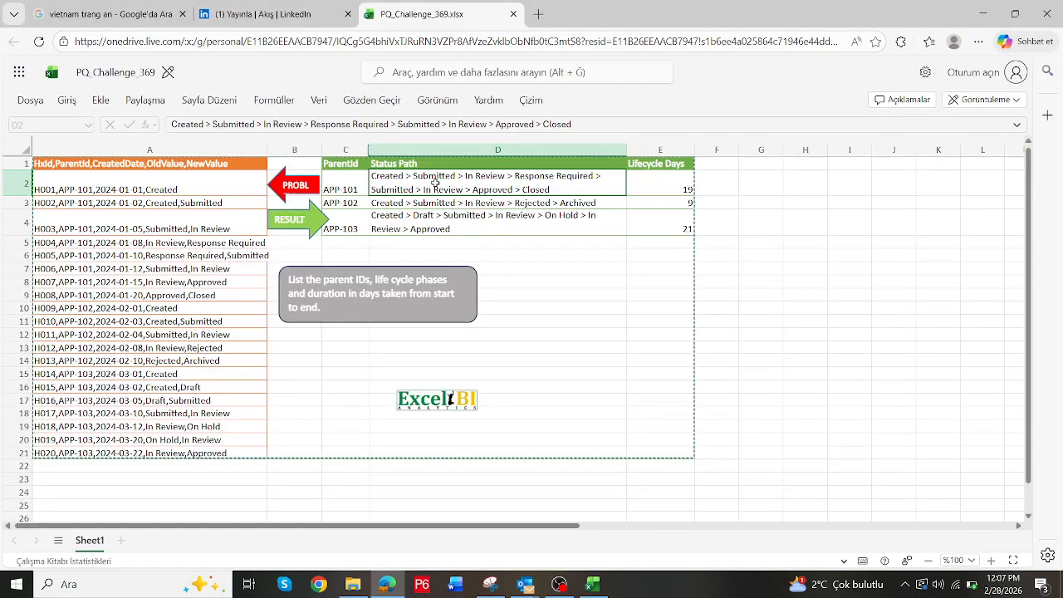
key(alt+Tab)
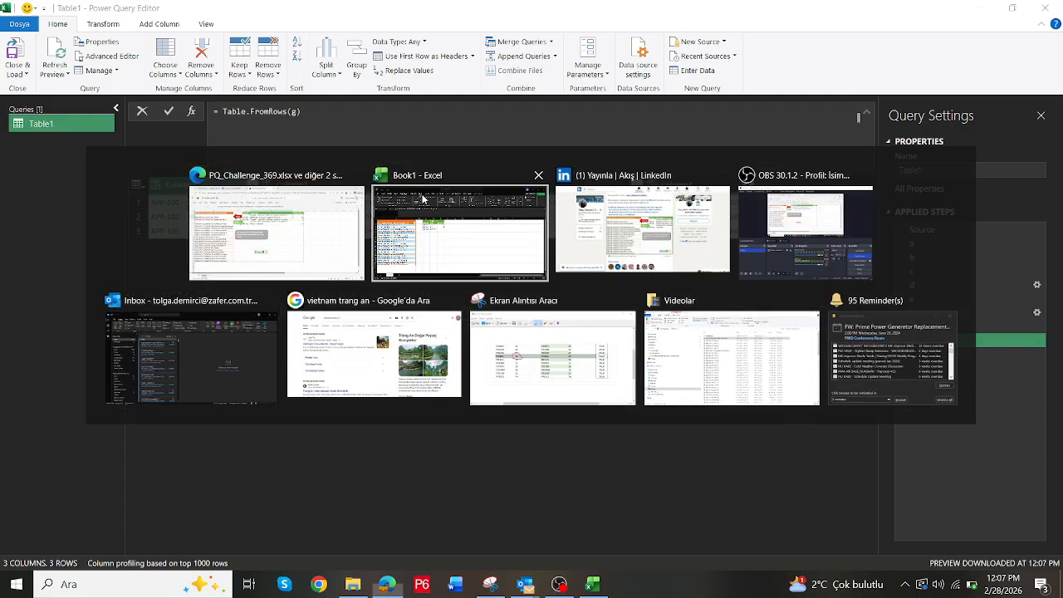
key(alt+Tab)
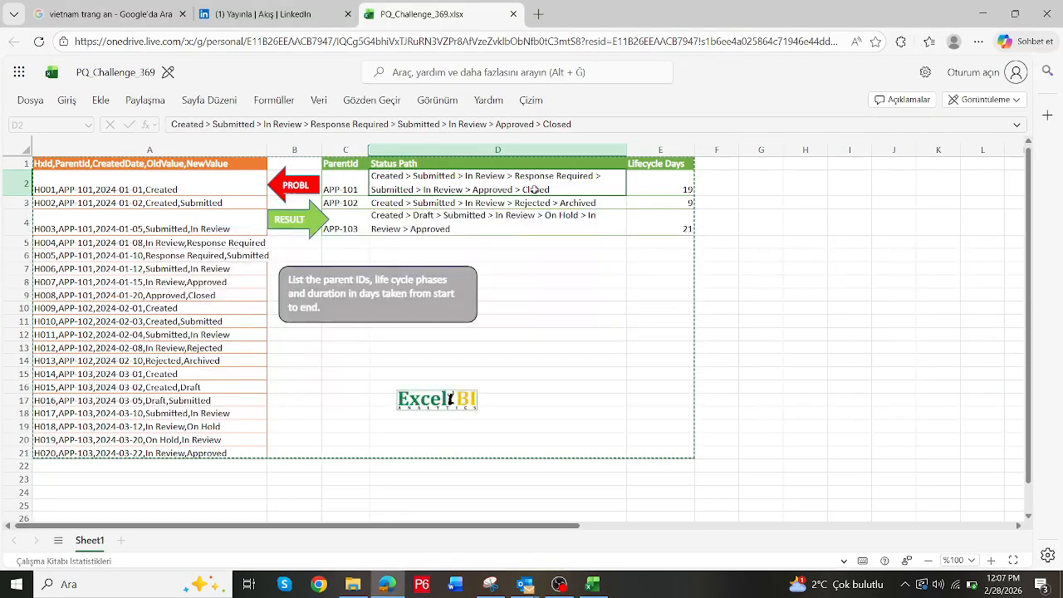
key(alt+Tab)
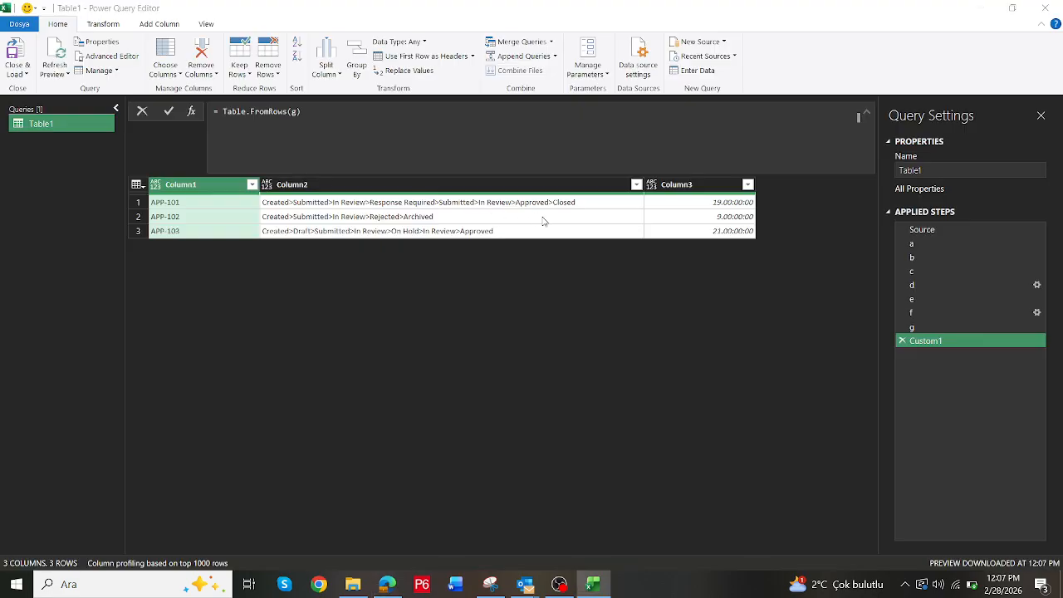
key(alt+Tab)
key(alt+Tab)
click(651, 184)
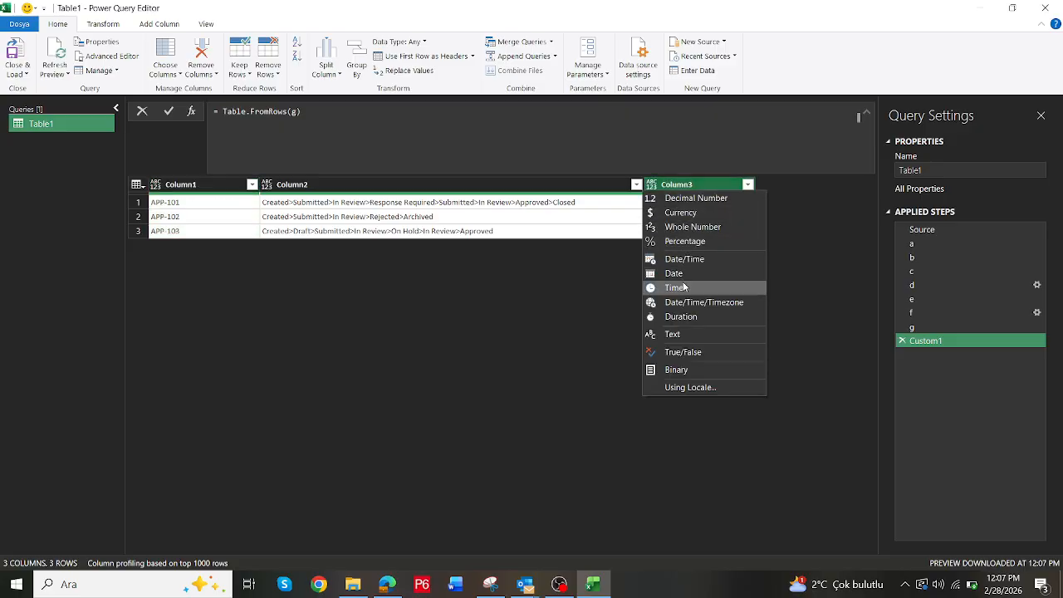
click(689, 226)
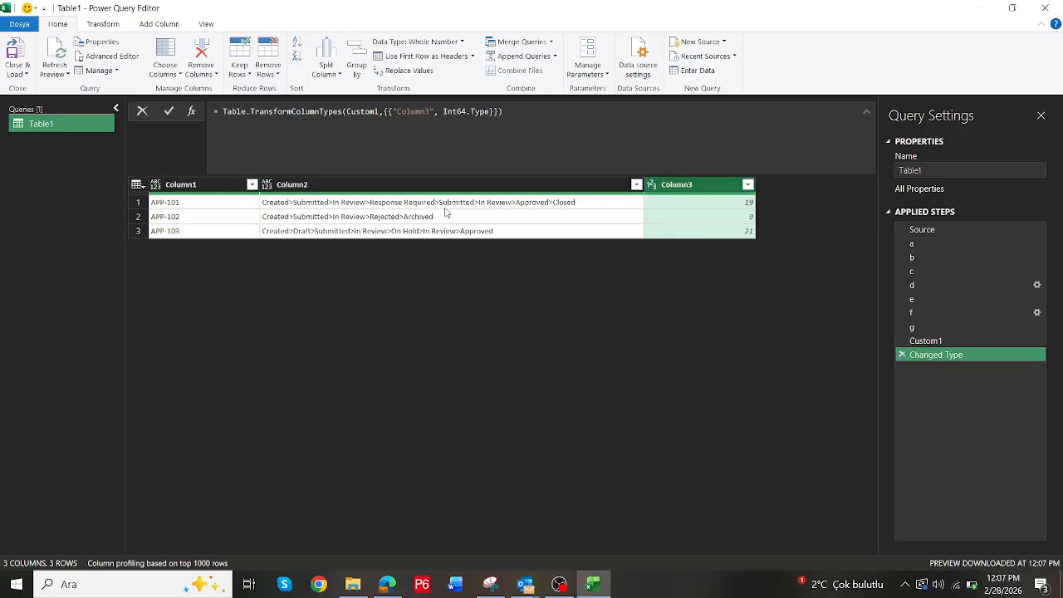
Add a column-name list to the Custom1 step's Table.FromRows formula, with "Parent Id" as the first name
click(943, 341)
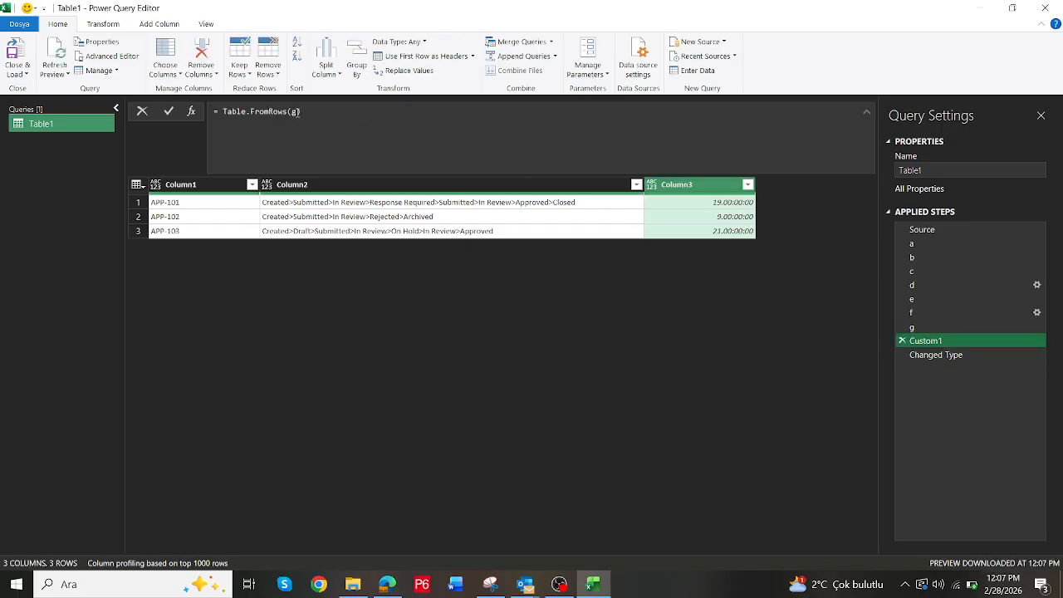
text(,{)
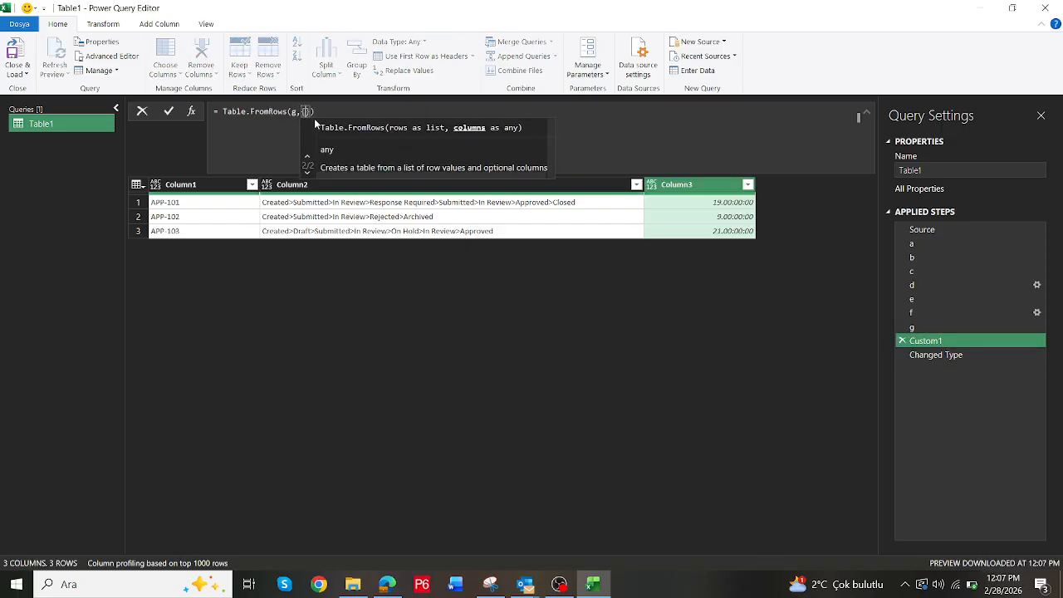
text("Paretn)
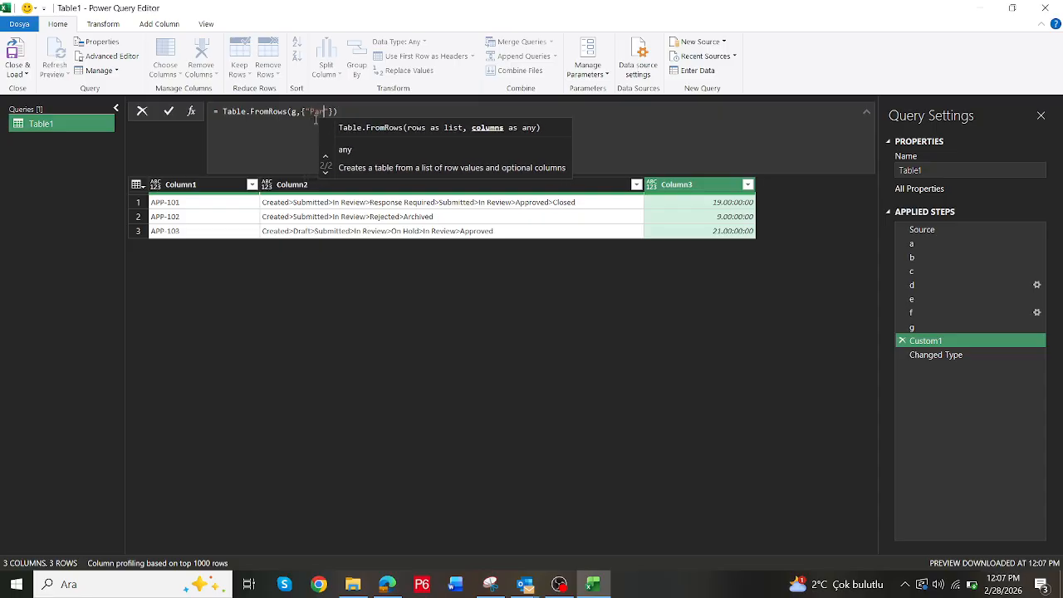
key(BackSpace)
key(BackSpace)
text(nt )
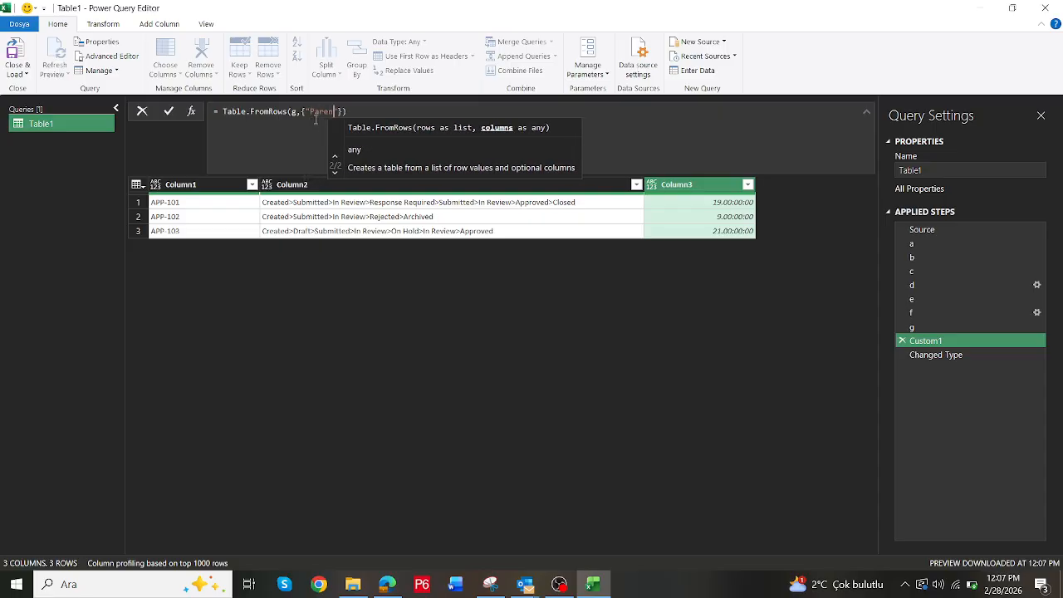
text(Id)
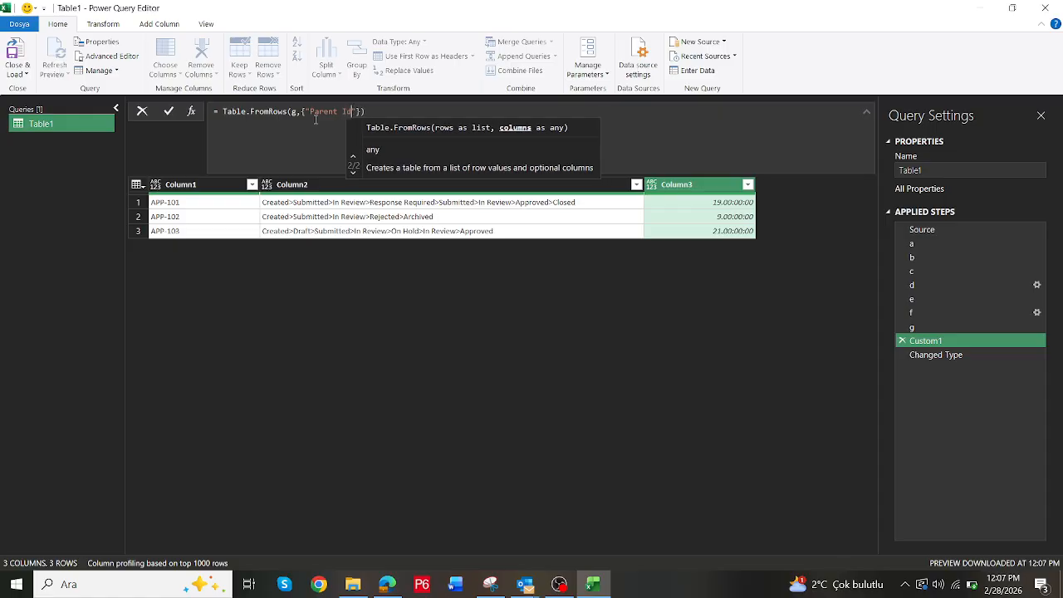
Add "Status Cycle" as the second column name in the Table.FromRows list
text(",")
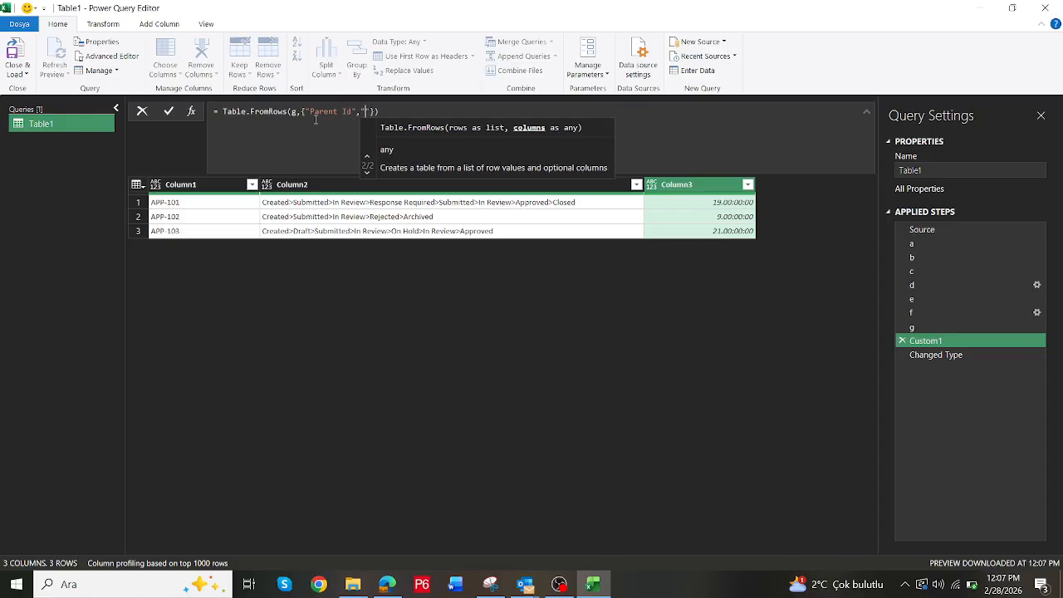
text(Stat)
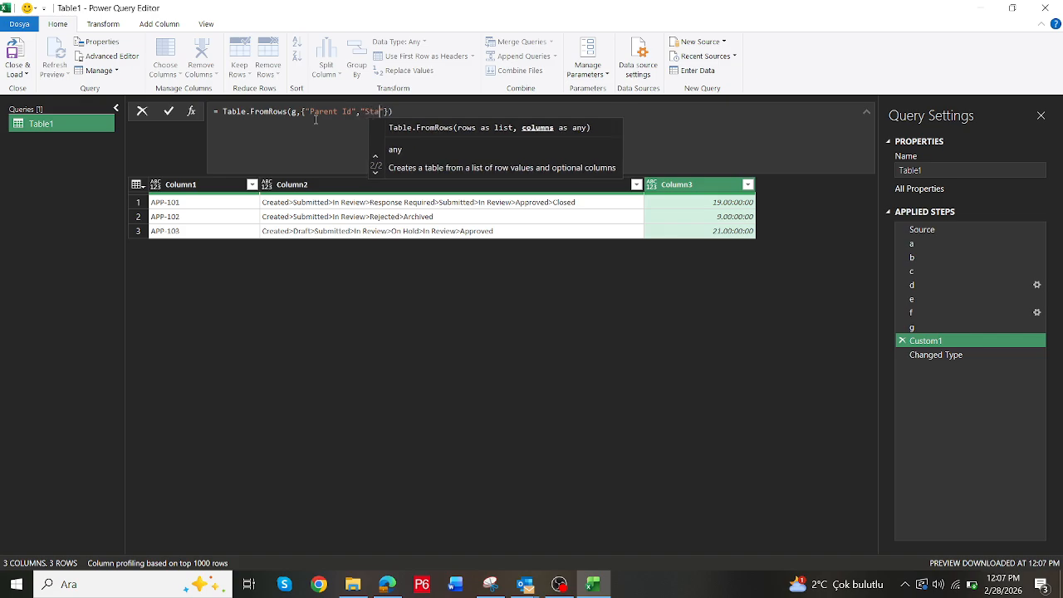
text(us Cyle)
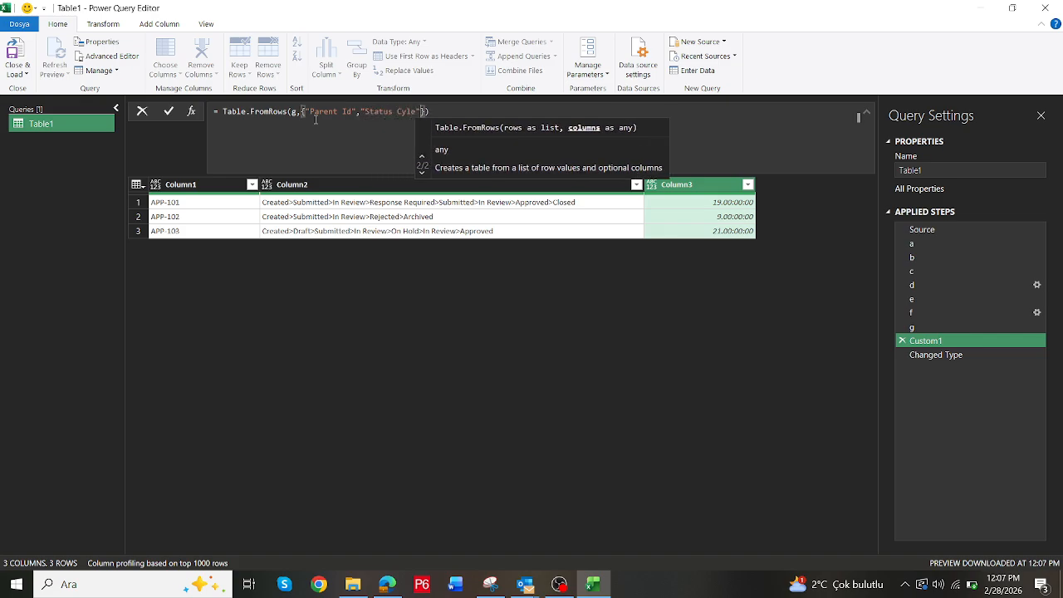
key(Left)
key(Left)
text(c)
key(Right)
key(Right)
key(Right)
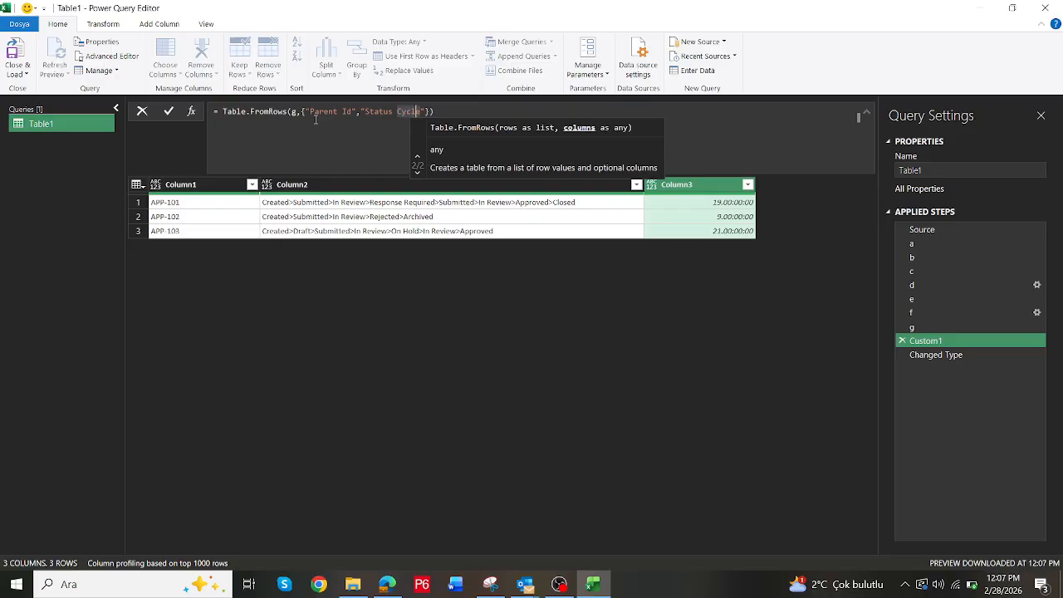
Add "Cyle Durtion" as the third column name in the list and apply the formula
text(,")
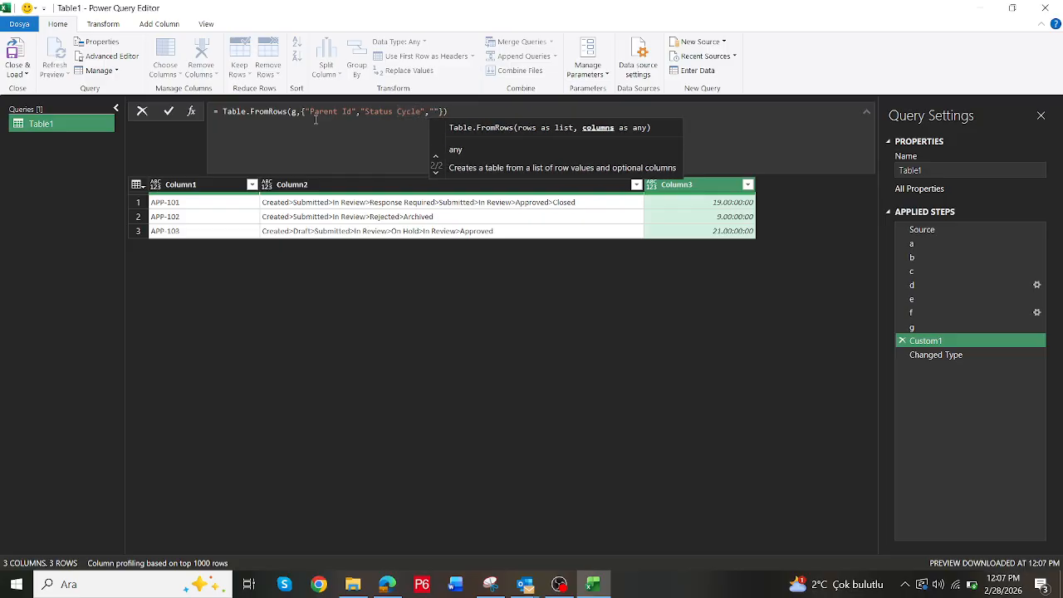
text(Cyle )
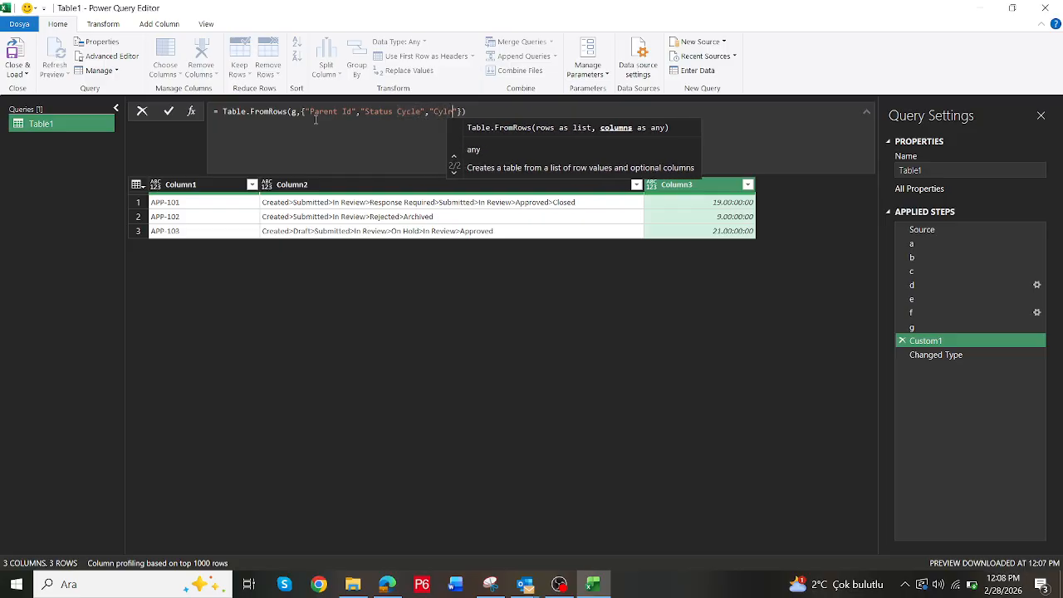
text(Durtion)
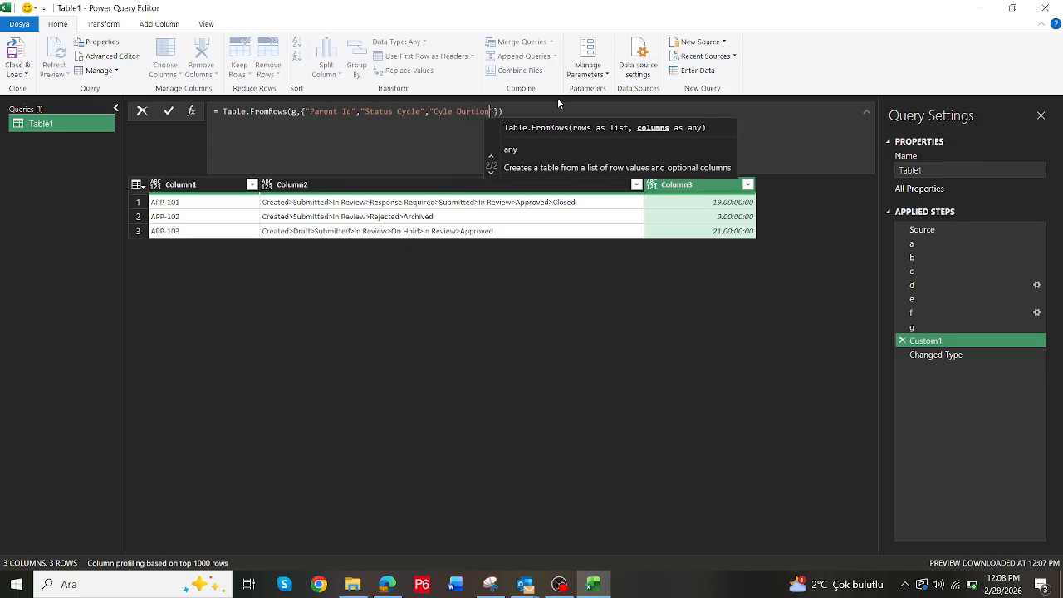
key(Return)
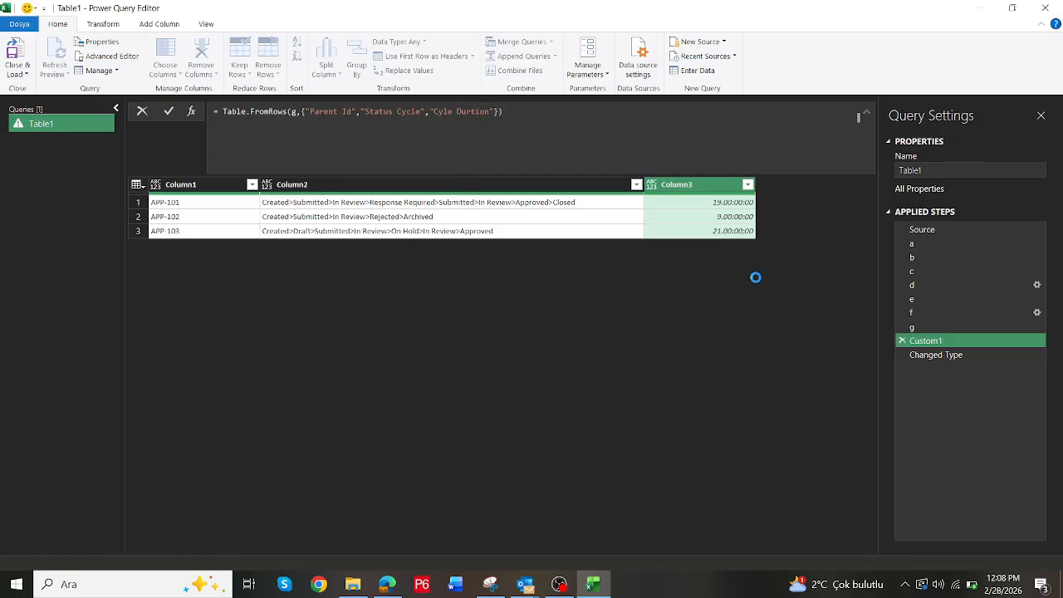
Check the Changed Type step, and rename the Custom1 step to h
click(959, 356)
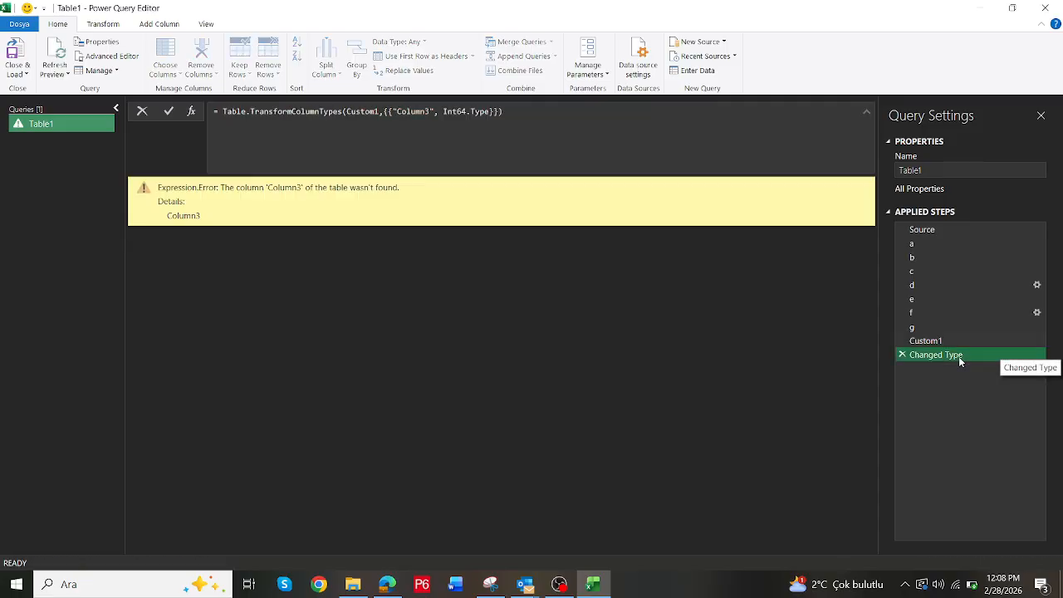
click(951, 340)
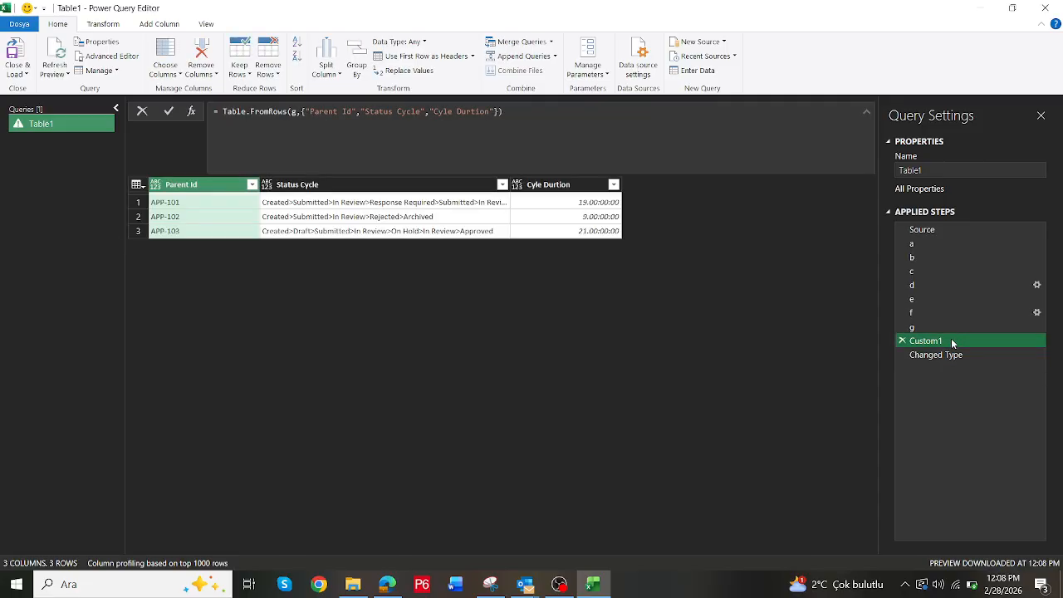
right_click(951, 338)
click(983, 364)
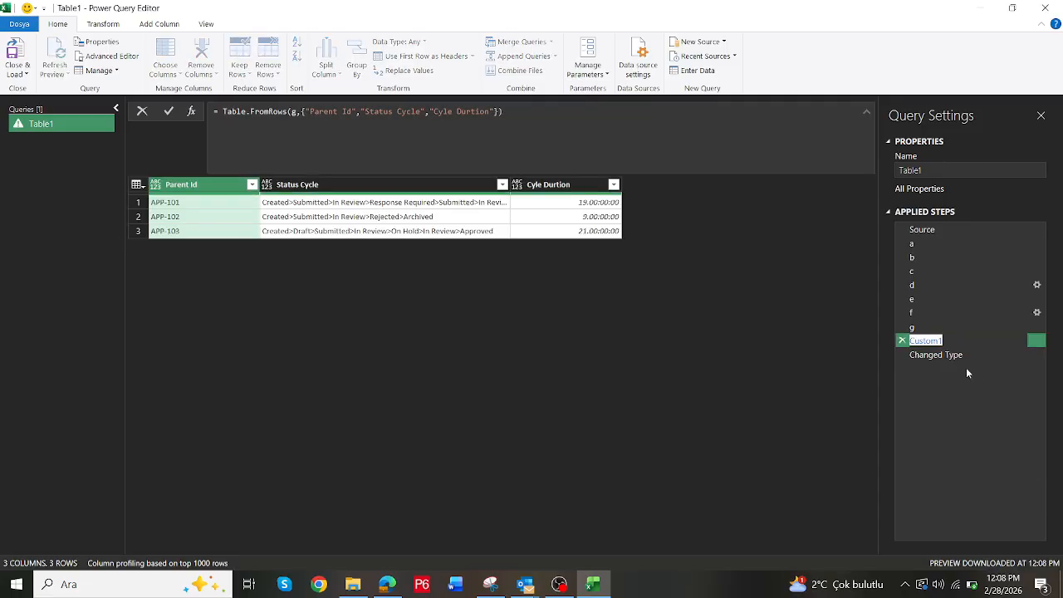
text(h)
Replace Column3 with "Cycle Duration" in the Changed Type step's formula and apply it
click(941, 357)
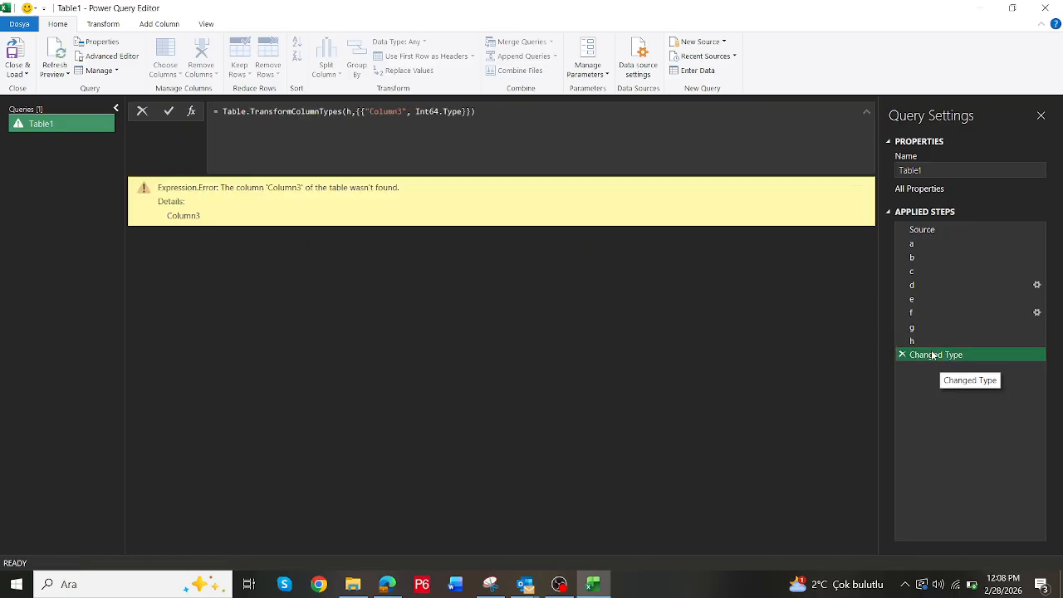
drag(404, 111, 387, 112)
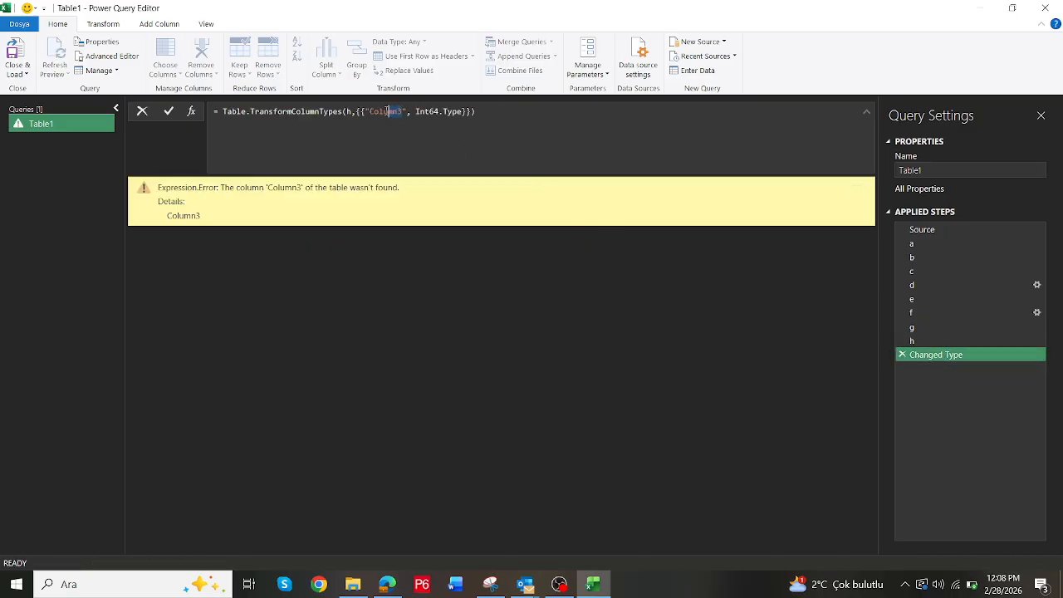
text(yle)
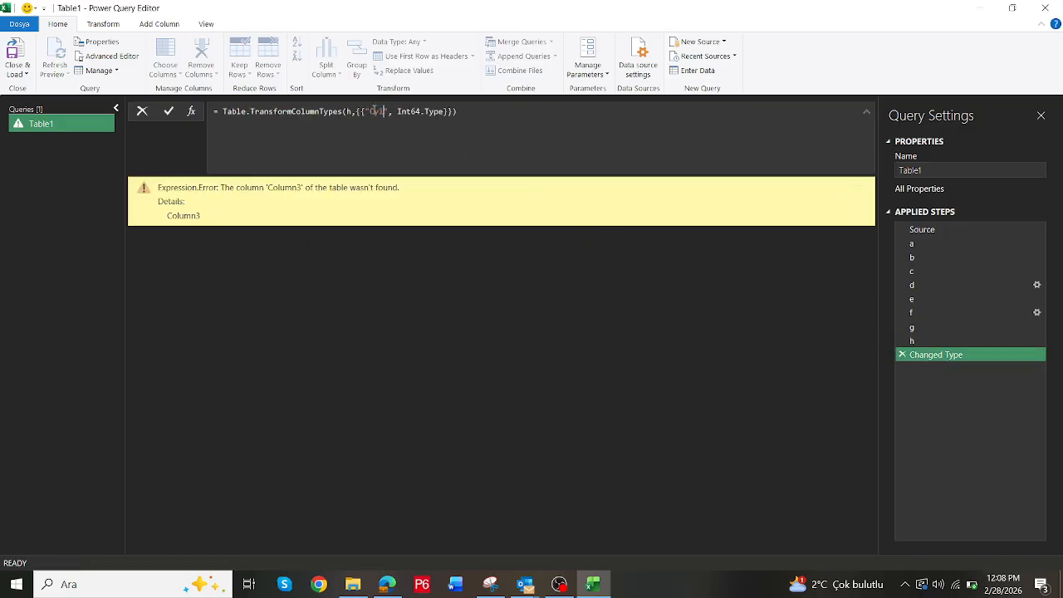
key(BackSpace)
key(BackSpace)
text(cle D)
text(uration)
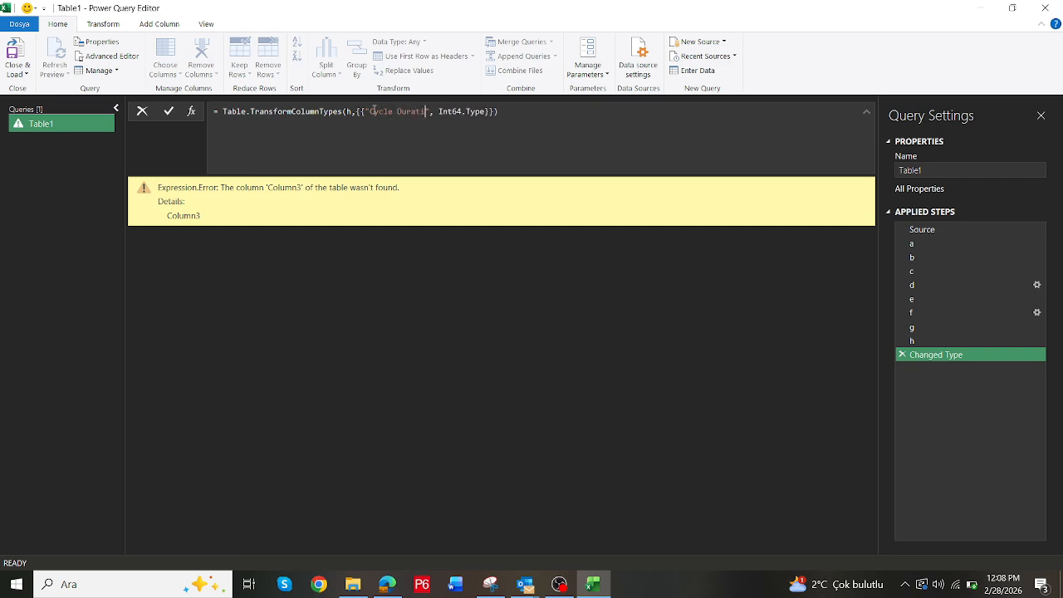
key(Return)
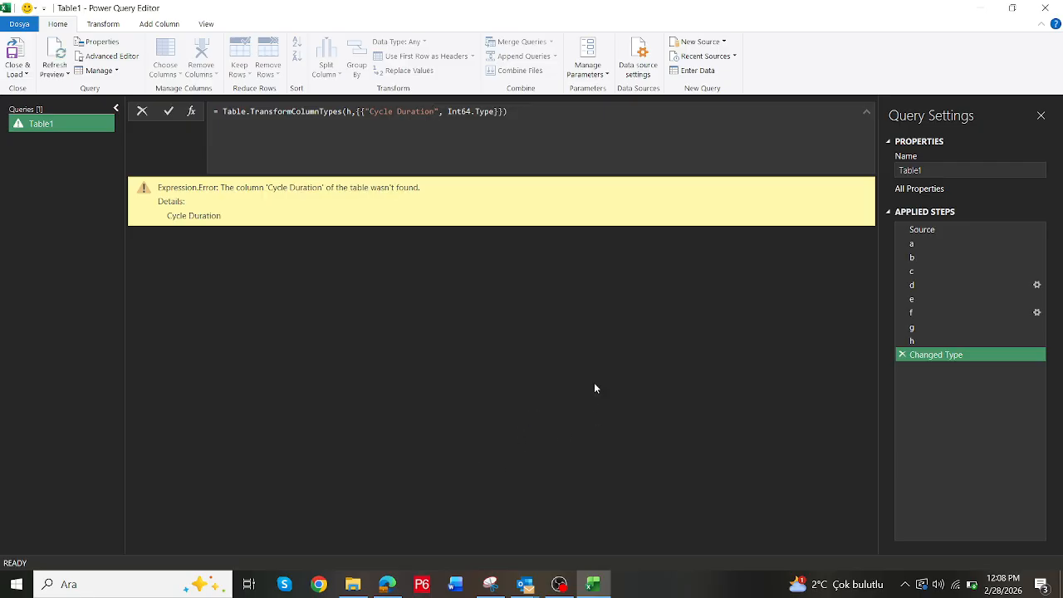
Correct the third column name in step h's formula to "Cycle Duration" and apply it
click(912, 340)
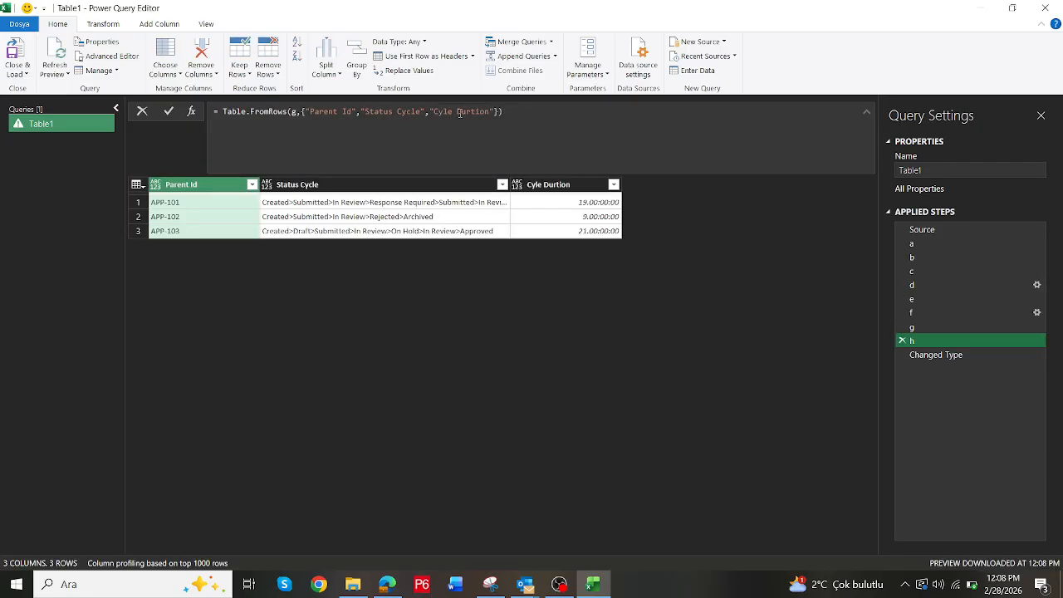
click(442, 111)
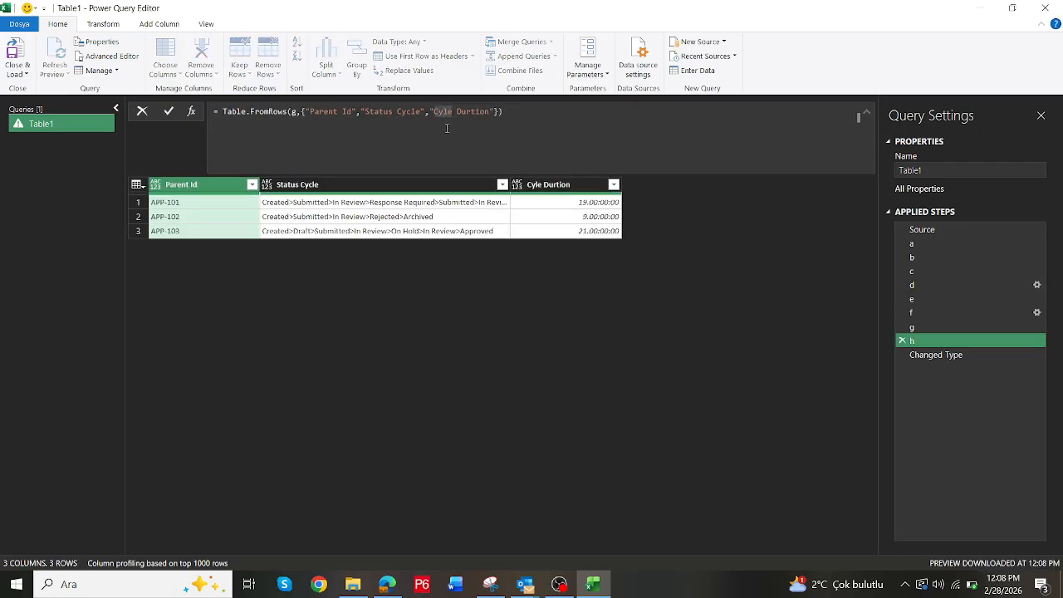
text(c)
key(Return)
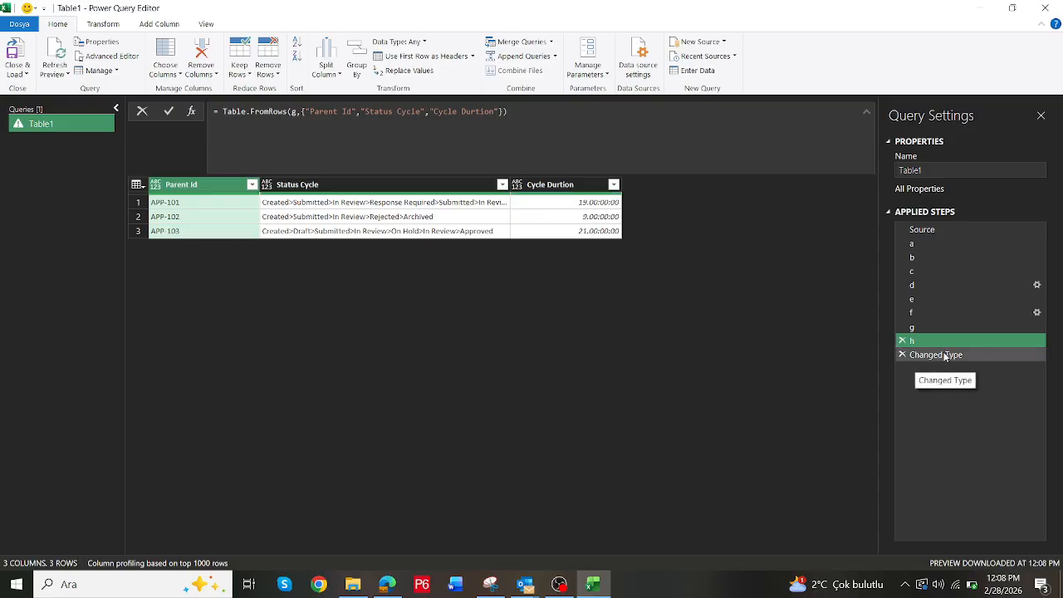
click(474, 110)
text(a)
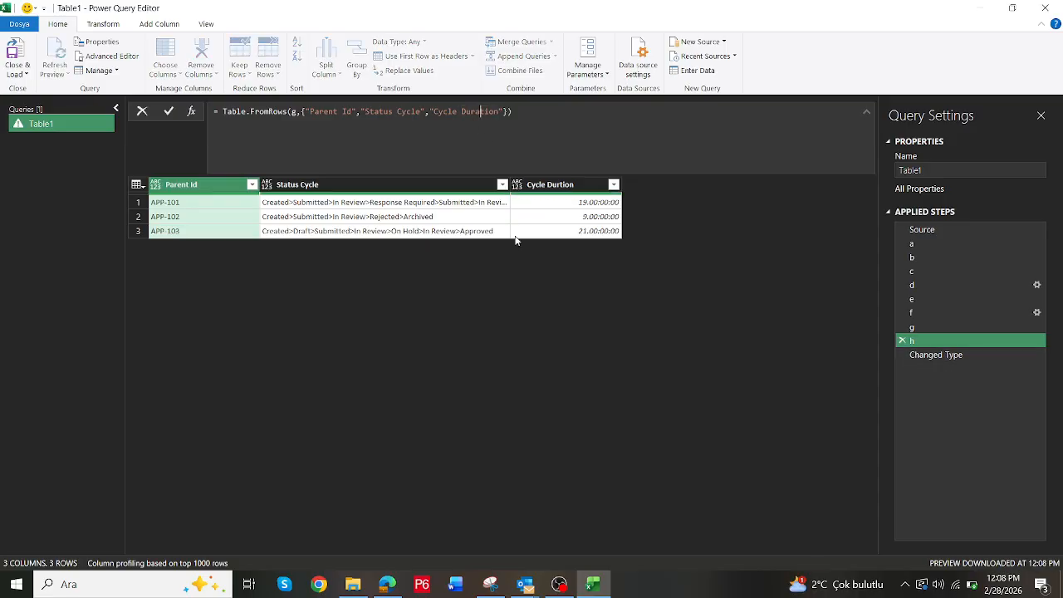
key(Return)
Rename the Changed Type step to Res
click(931, 357)
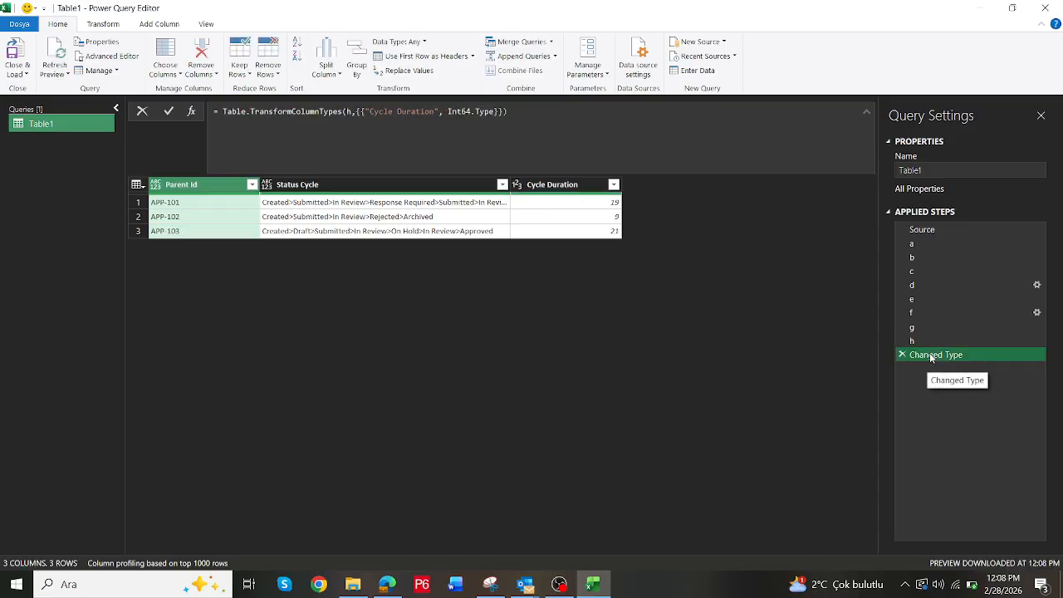
right_click(922, 358)
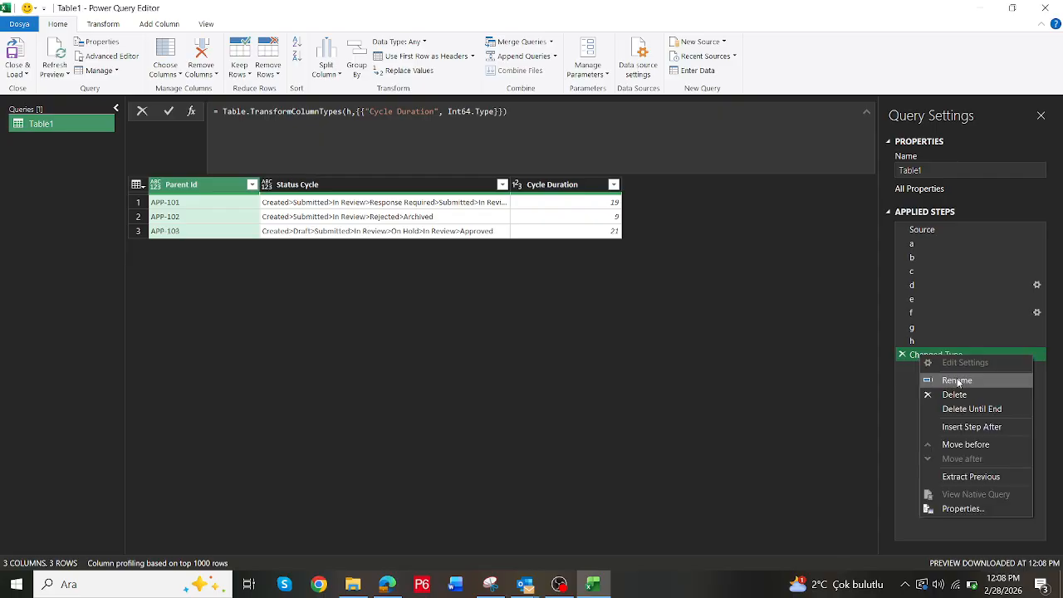
click(955, 378)
text(Res)
key(Return)
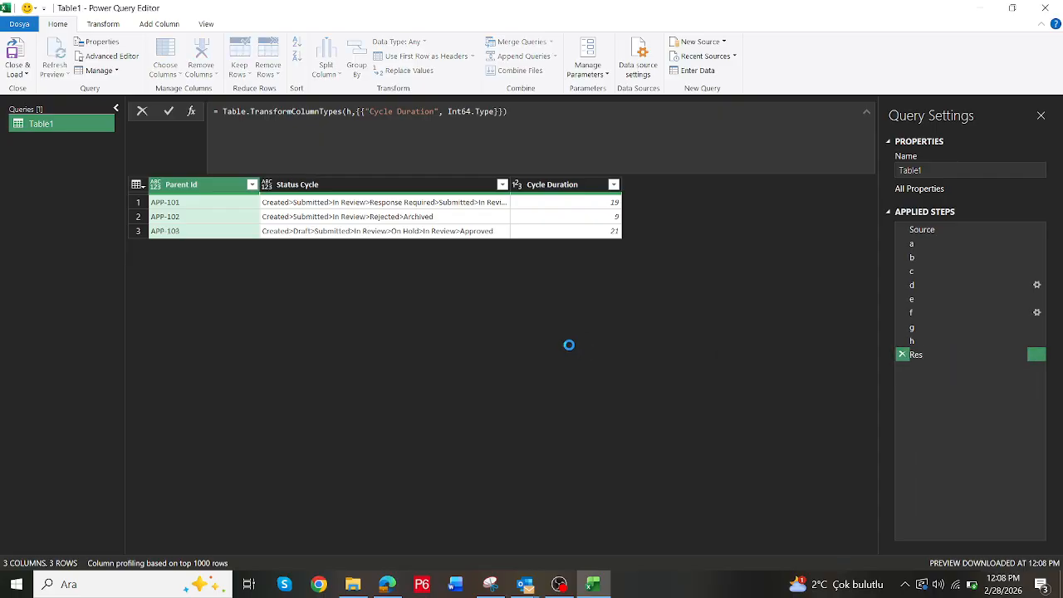